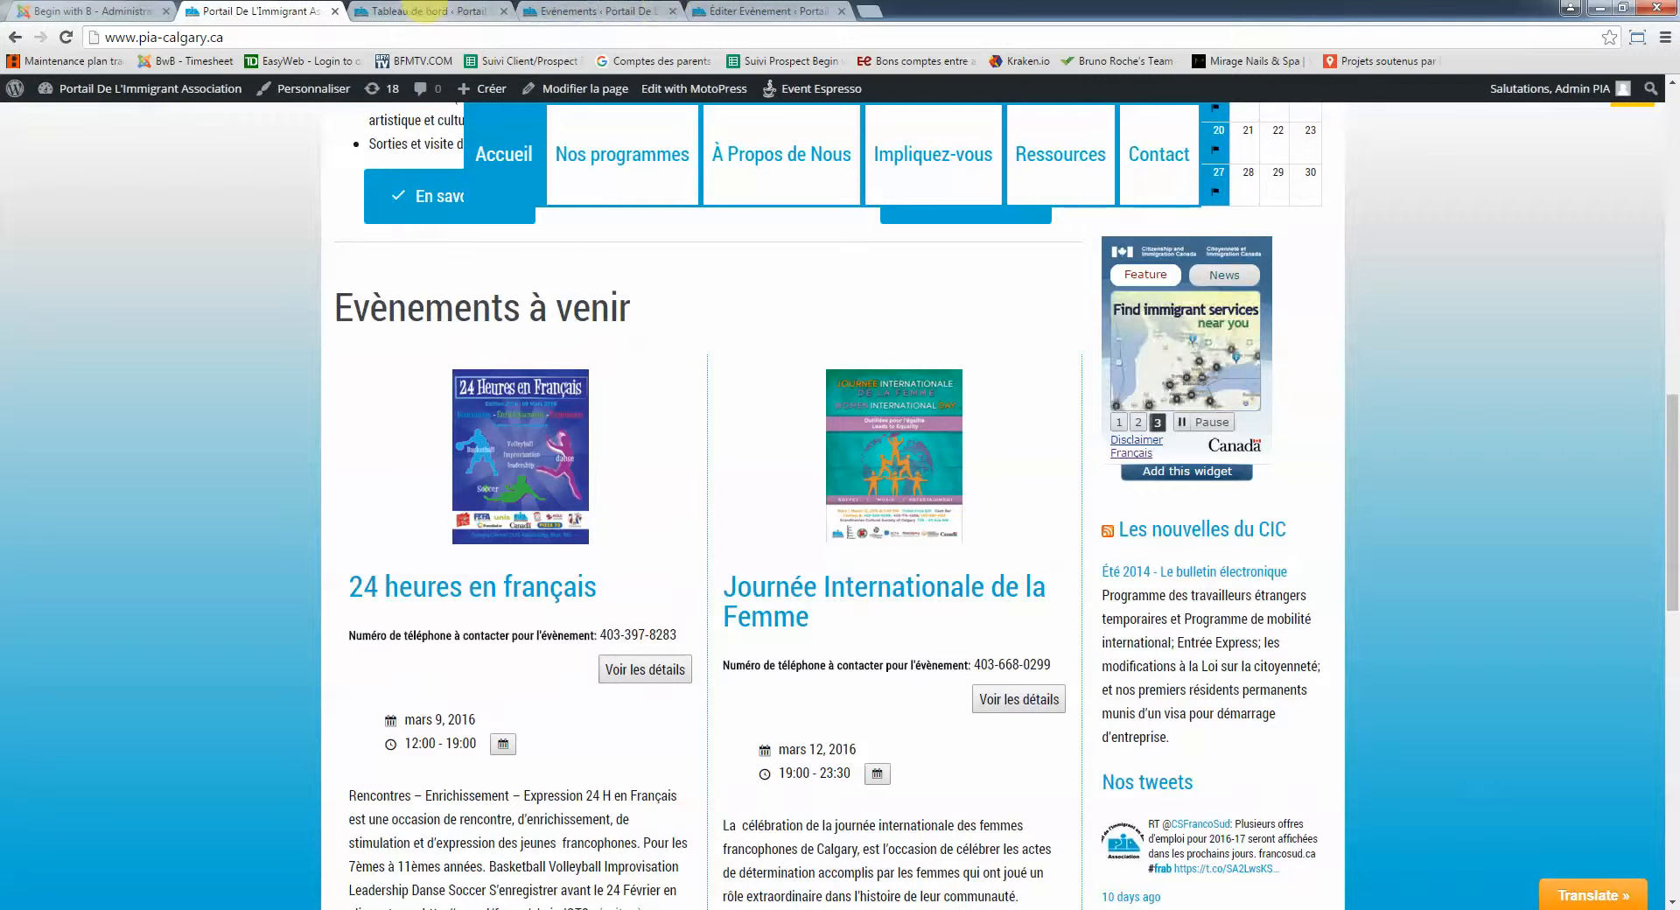
# Go from the public homepage to the WordPress admin and open Event Espresso's events list
pyautogui.click(411, 11)
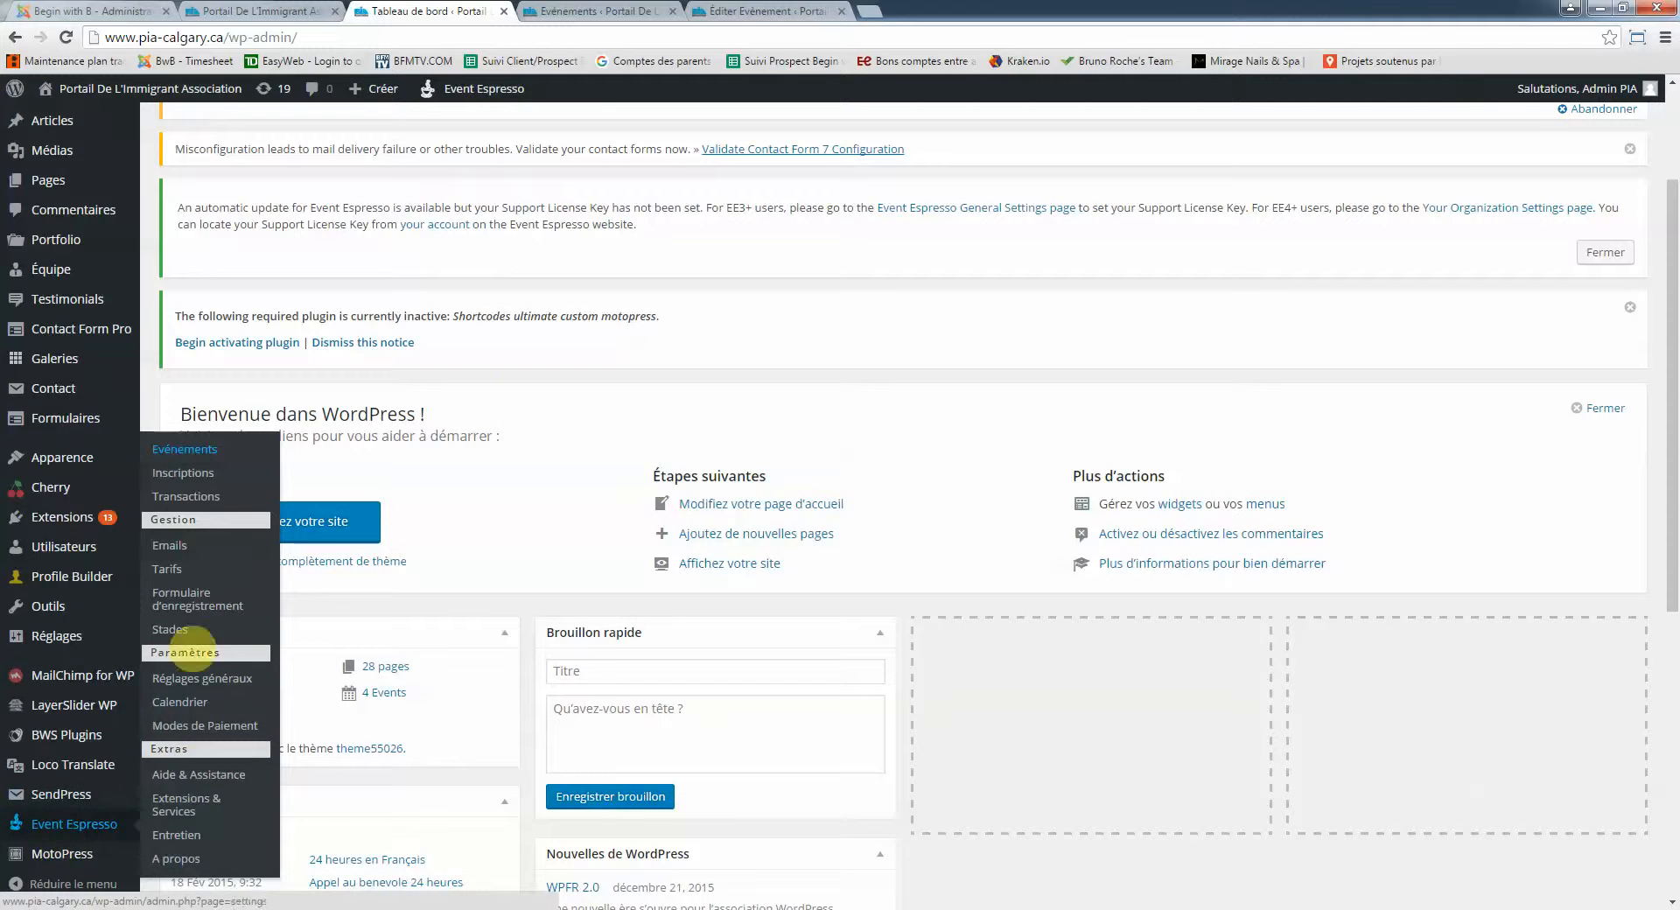
pyautogui.click(189, 449)
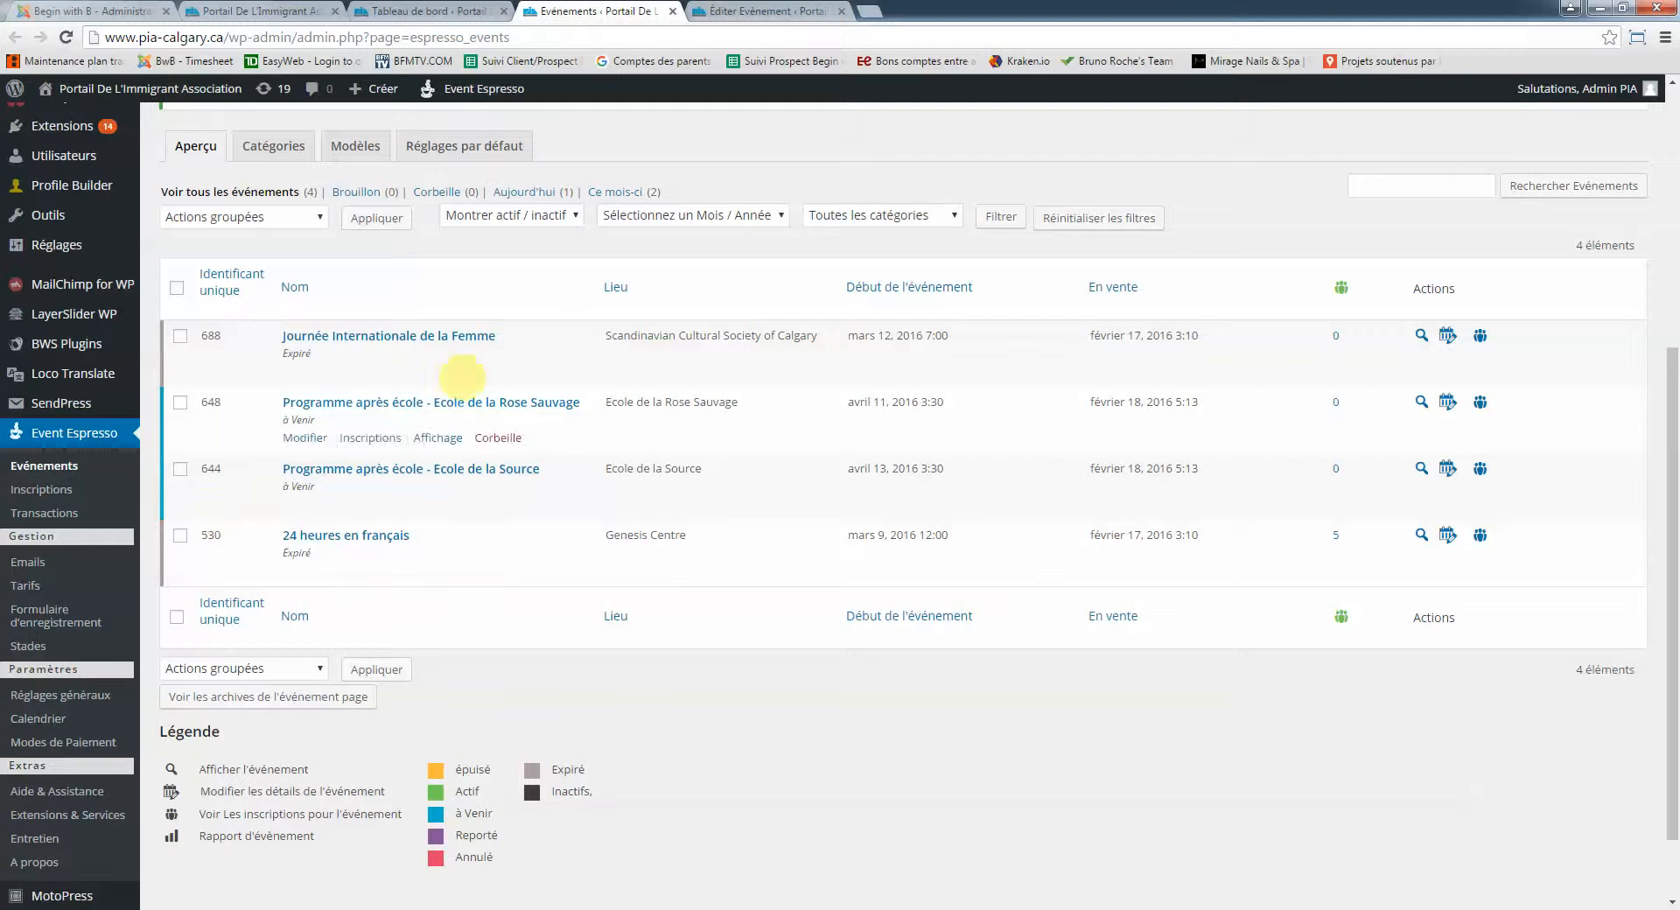
# Scroll down the Événements list to review the four events
pyautogui.scroll(-1, 442, 363)
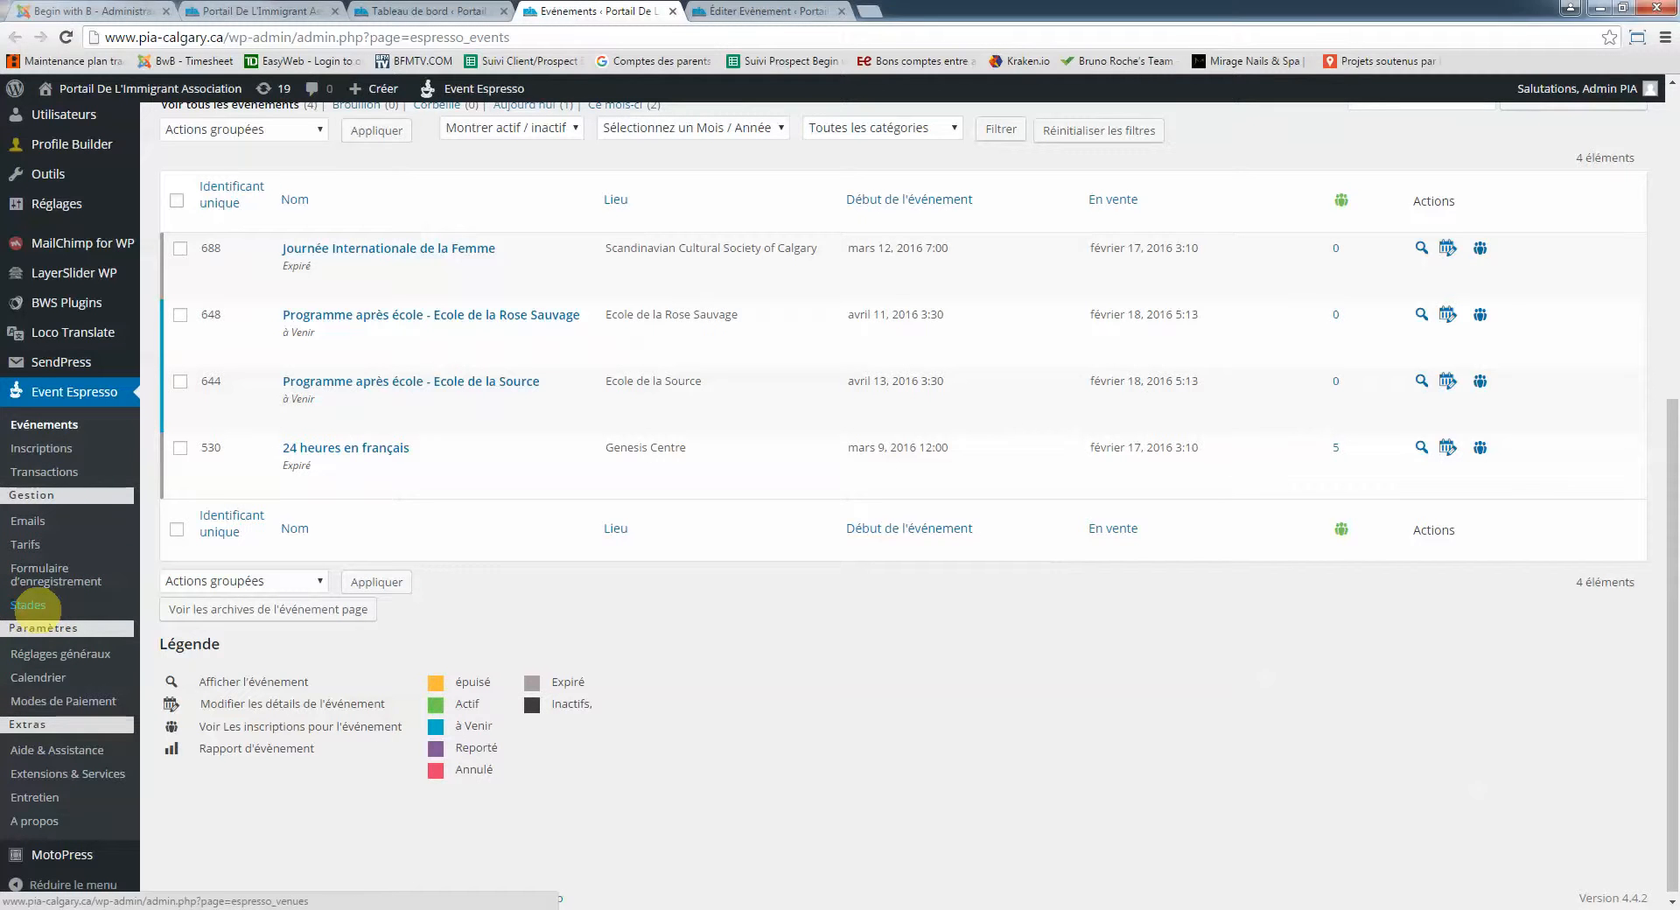
# Open the Stades venues page in a new tab and browse its four Calgary venues
pyautogui.rightClick(35, 609)
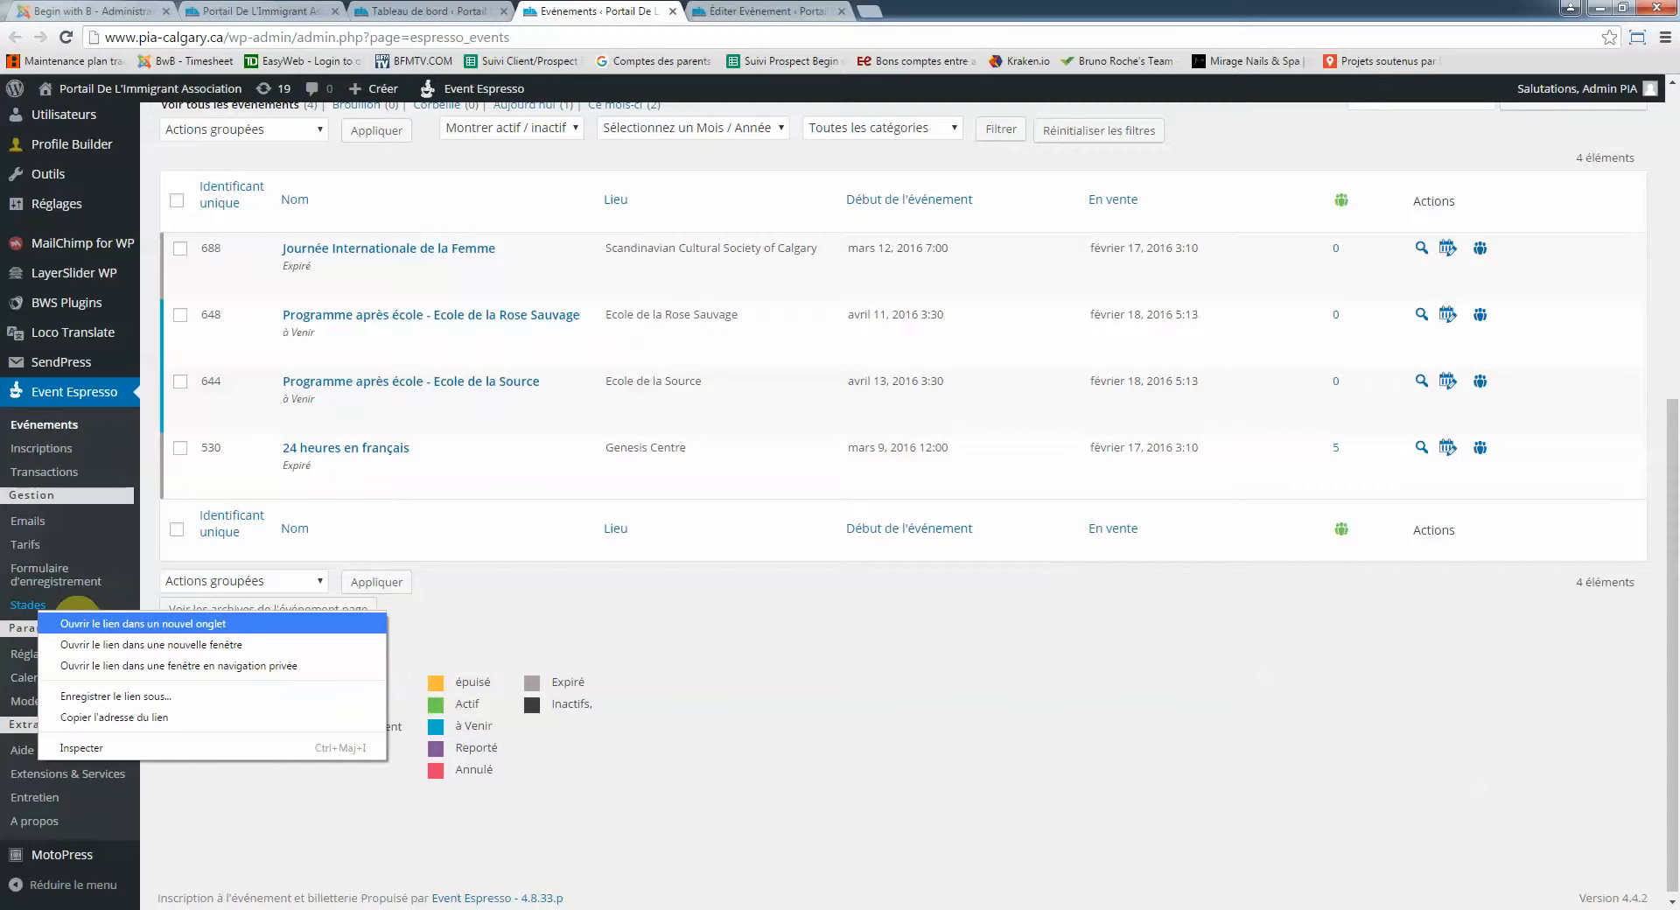
pyautogui.click(77, 623)
pyautogui.rightClick(77, 618)
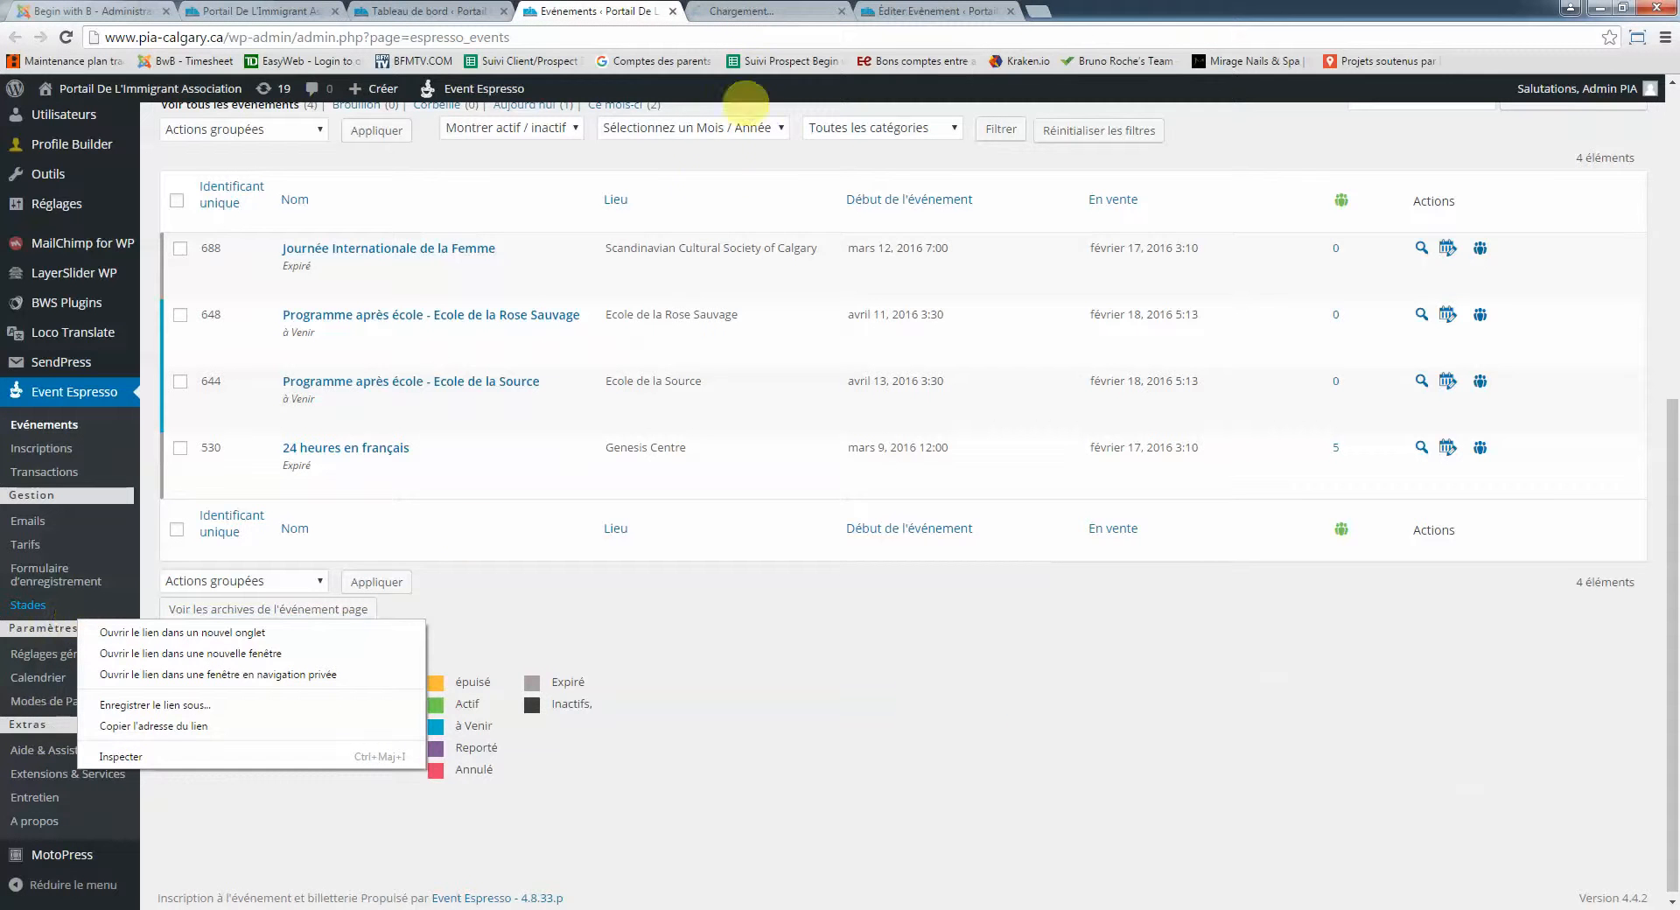
pyautogui.click(750, 17)
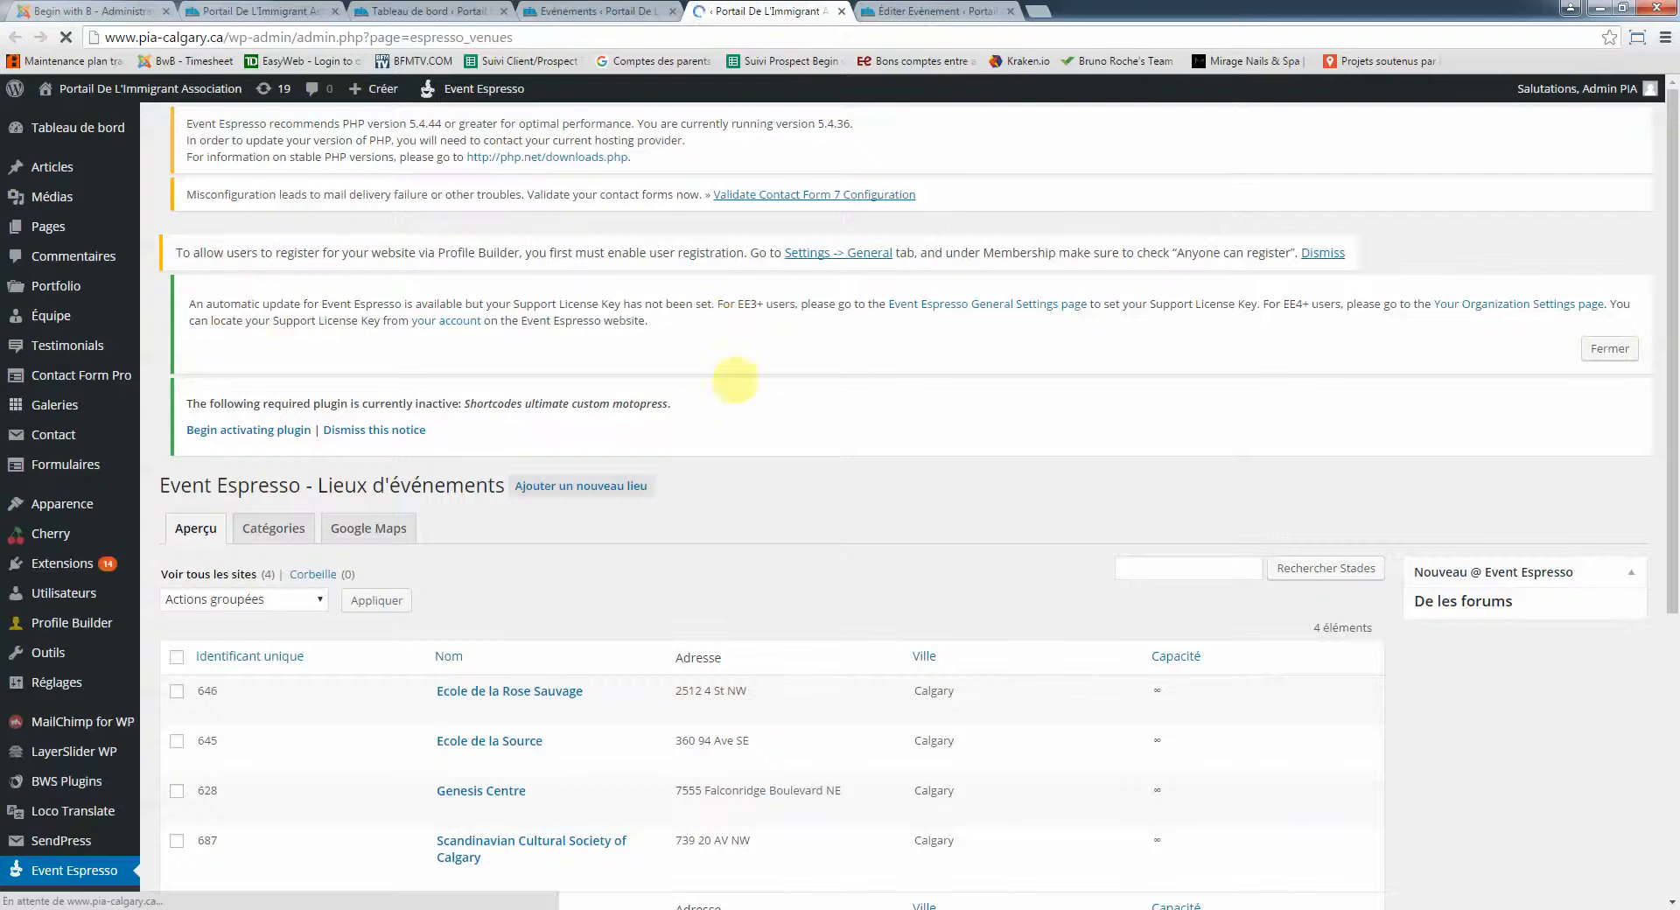
pyautogui.scroll(-1, 720, 408)
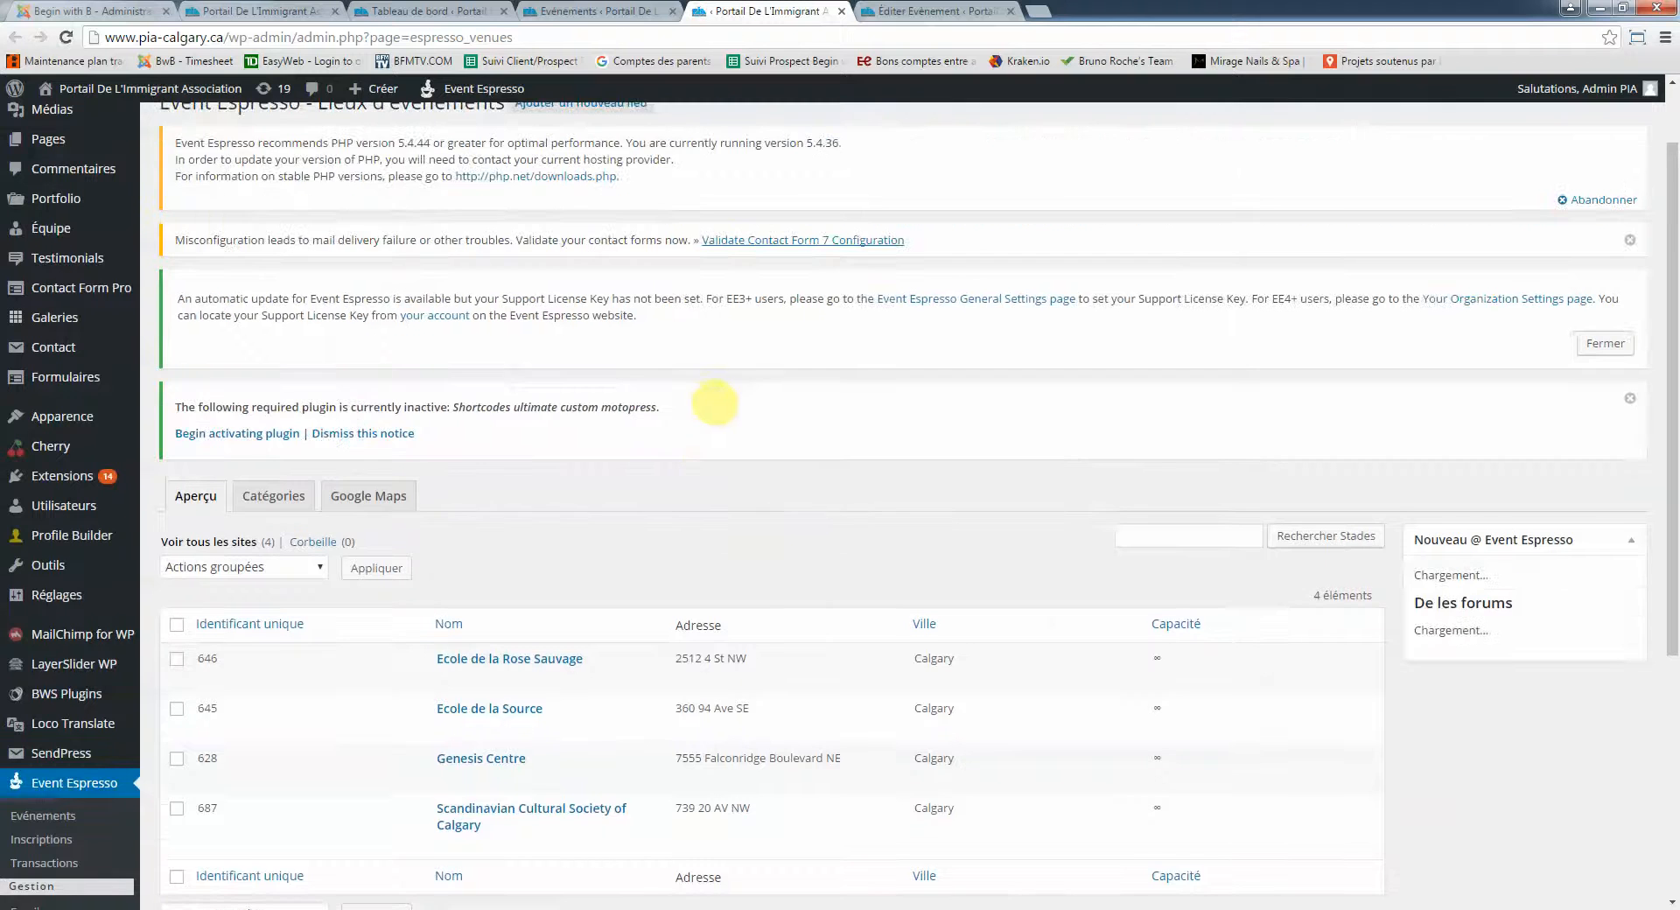
pyautogui.scroll(-1, 638, 535)
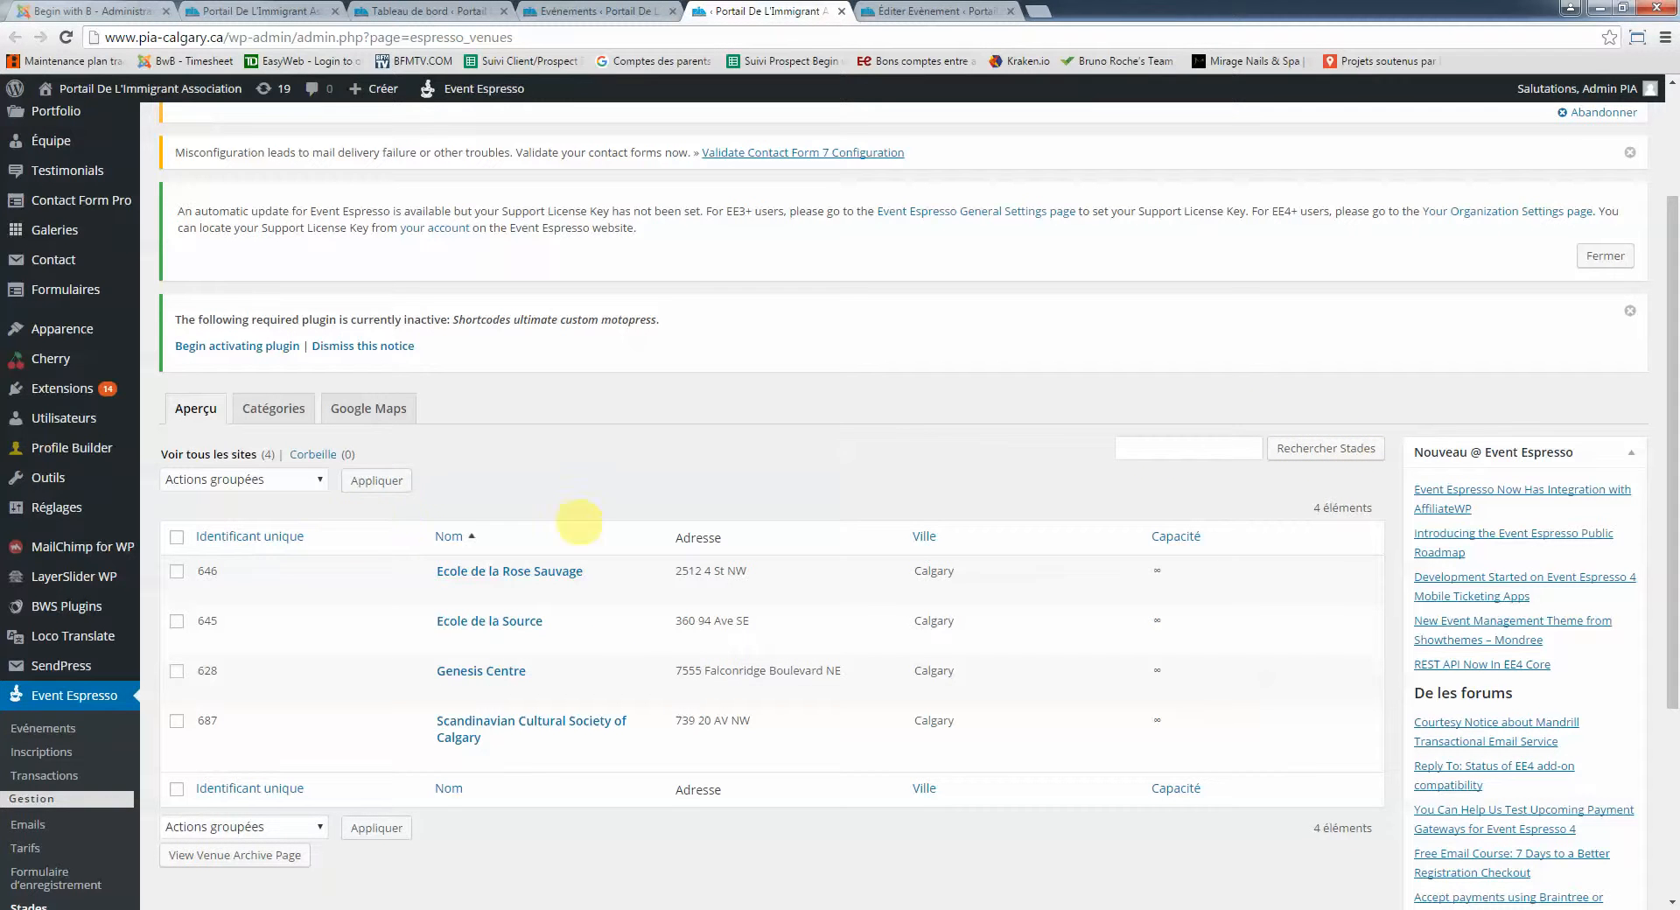
pyautogui.scroll(-1, 571, 488)
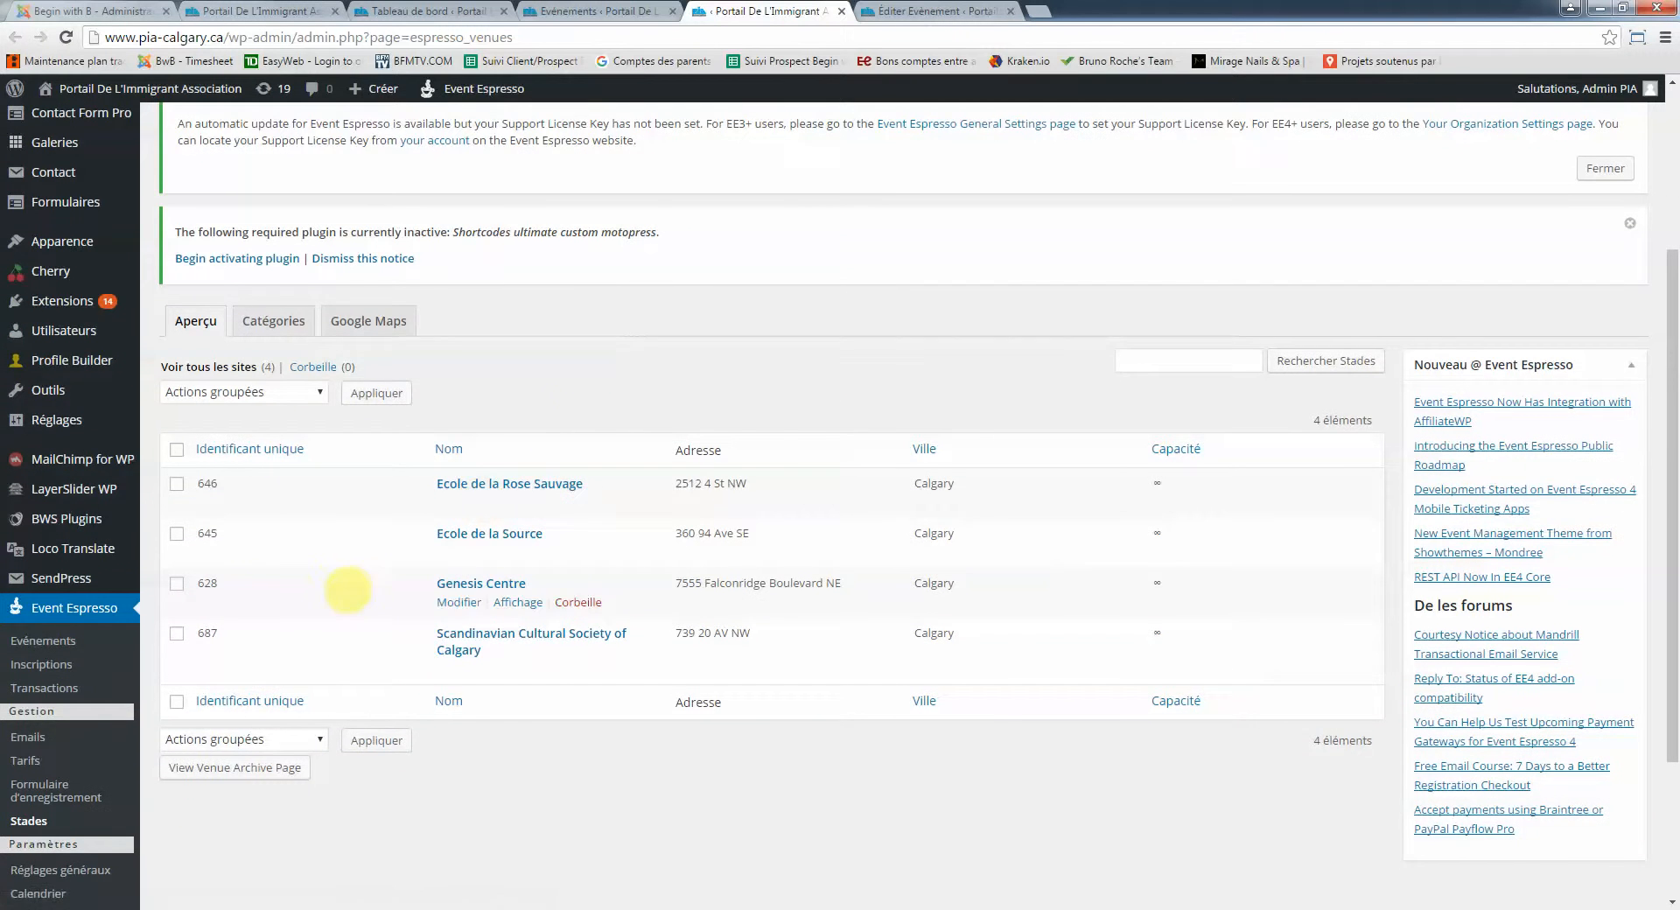
pyautogui.scroll(3, 348, 594)
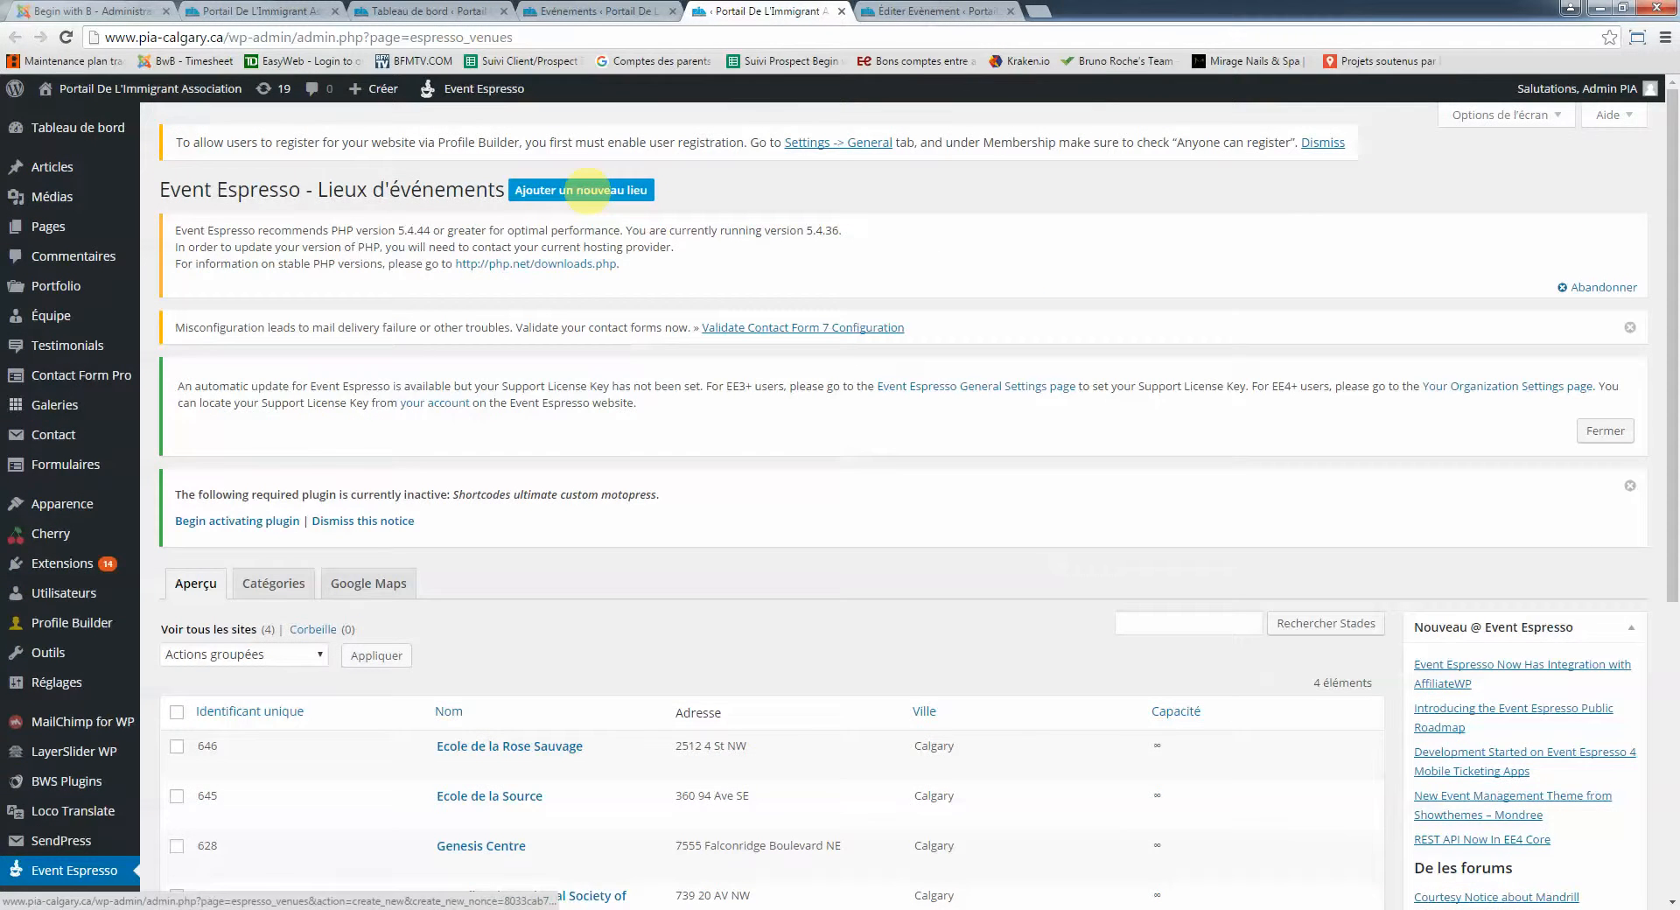
# Start a new venue named 'La Cité des Rocheuses'
pyautogui.click(585, 190)
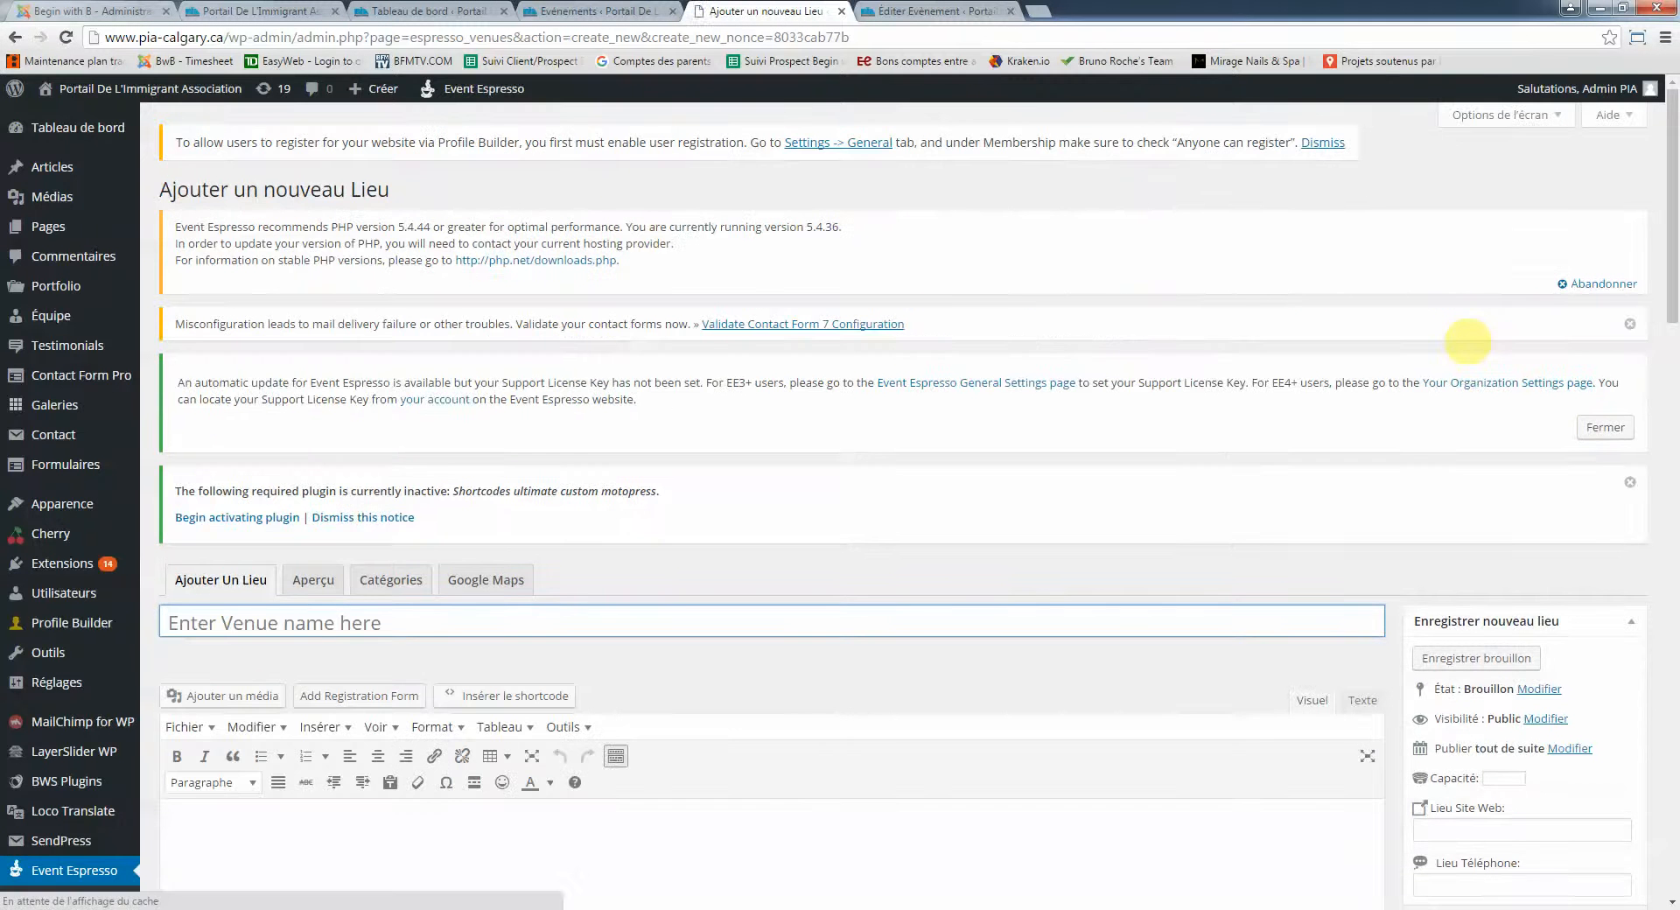
pyautogui.scroll(-2, 1184, 358)
pyautogui.click(285, 449)
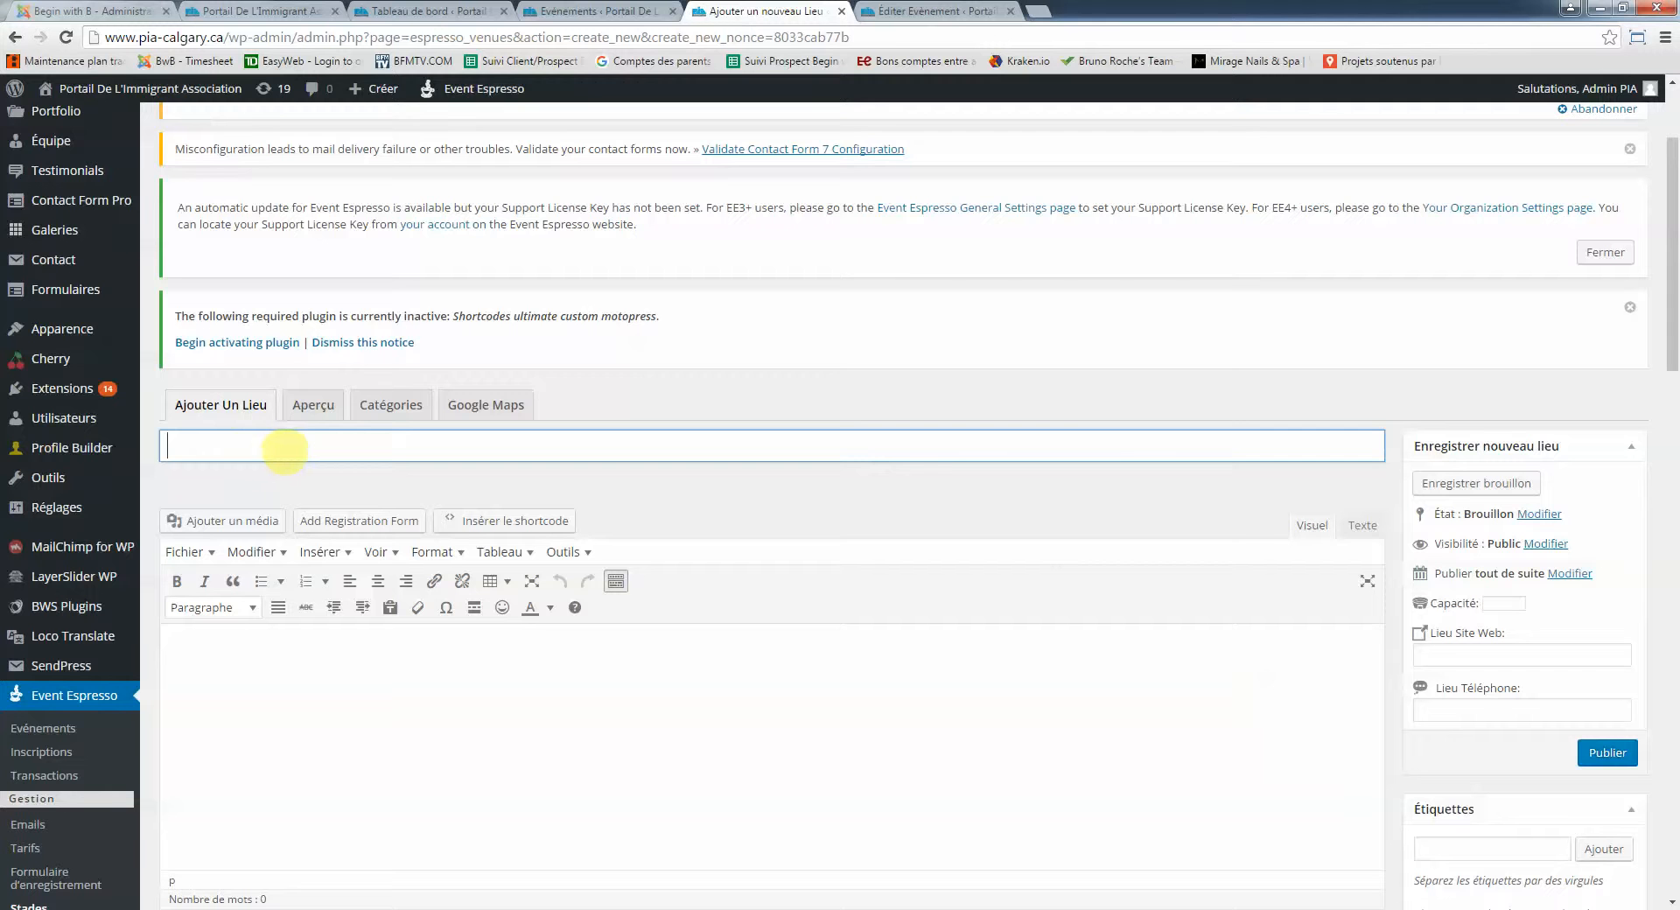
pyautogui.write('La Cité des Rocheuses')
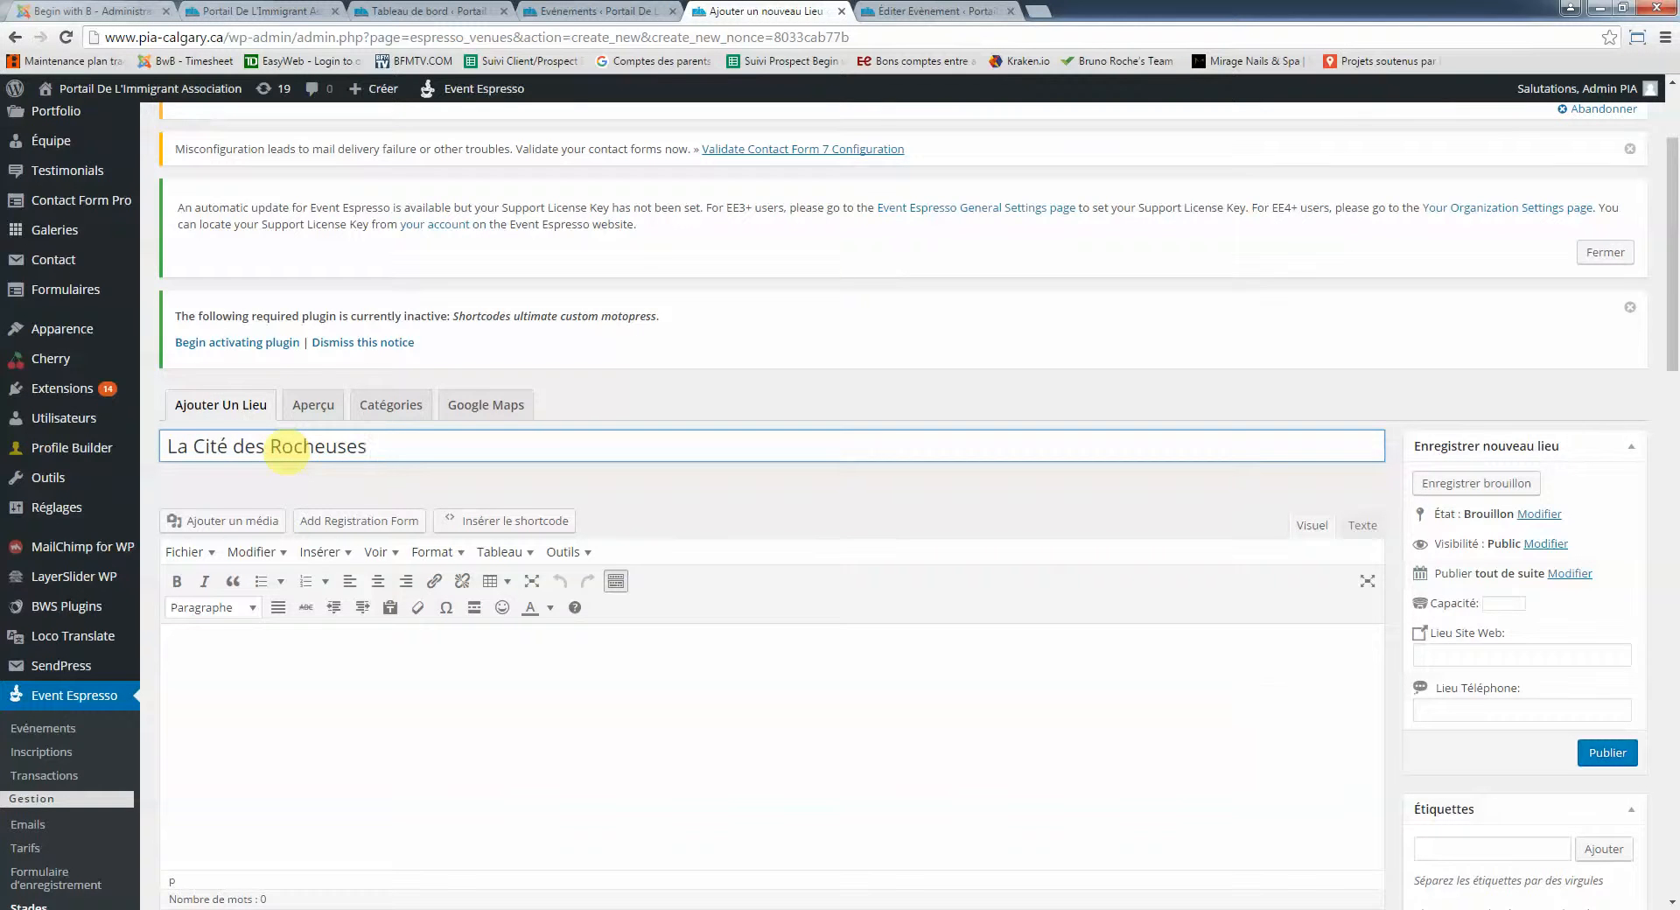
pyautogui.scroll(-3, 284, 451)
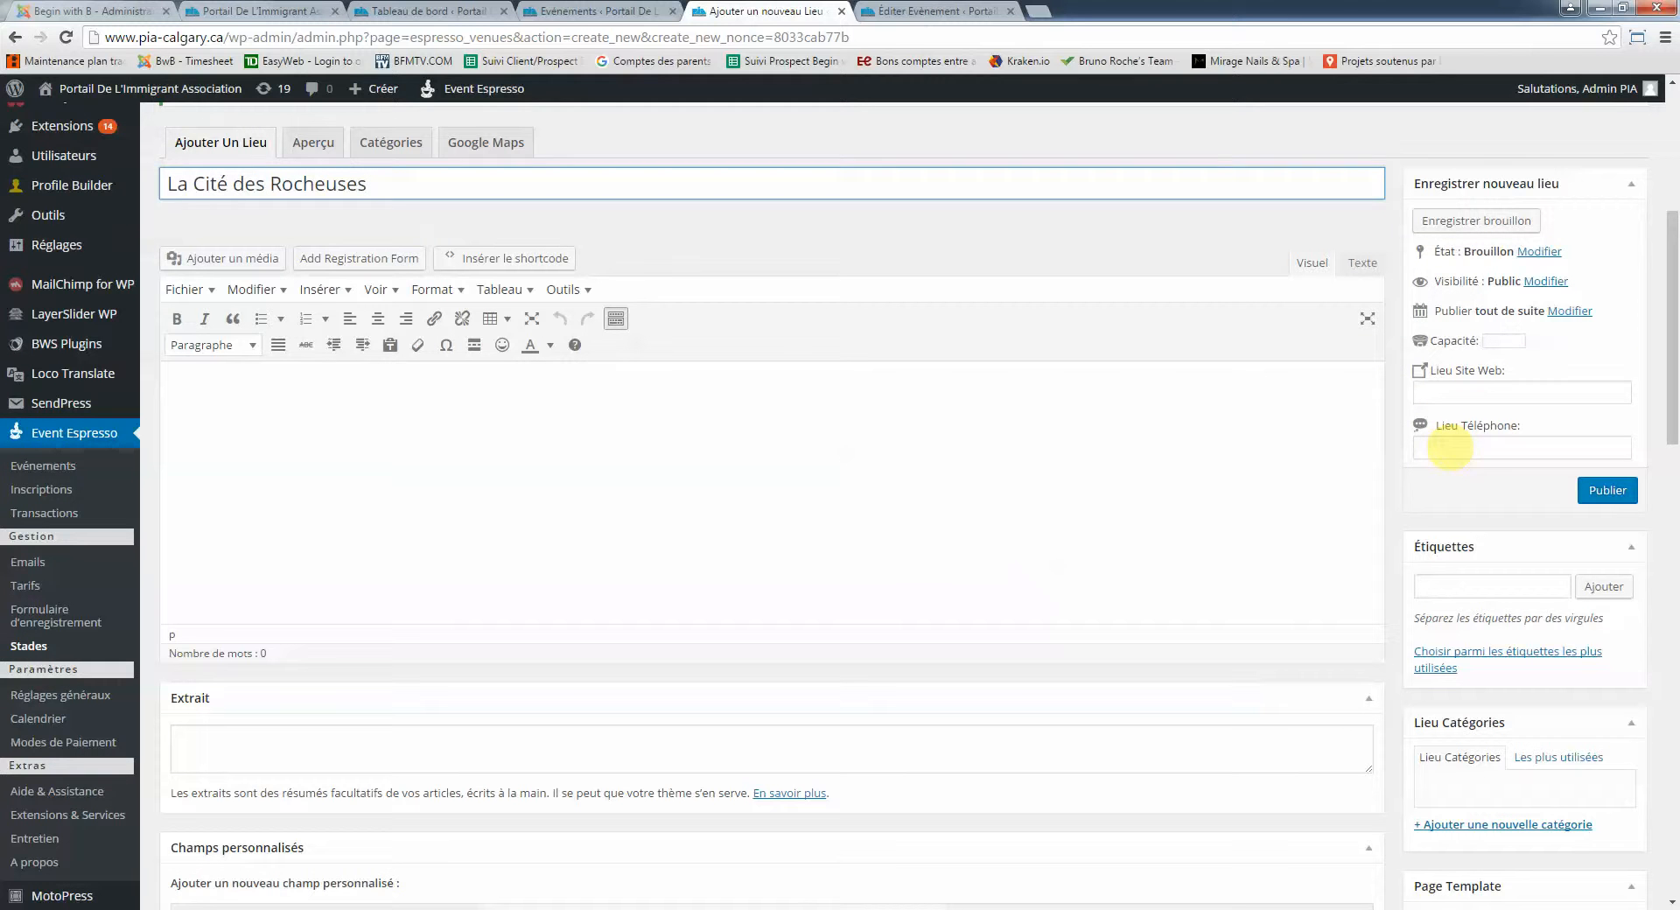
pyautogui.click(1449, 448)
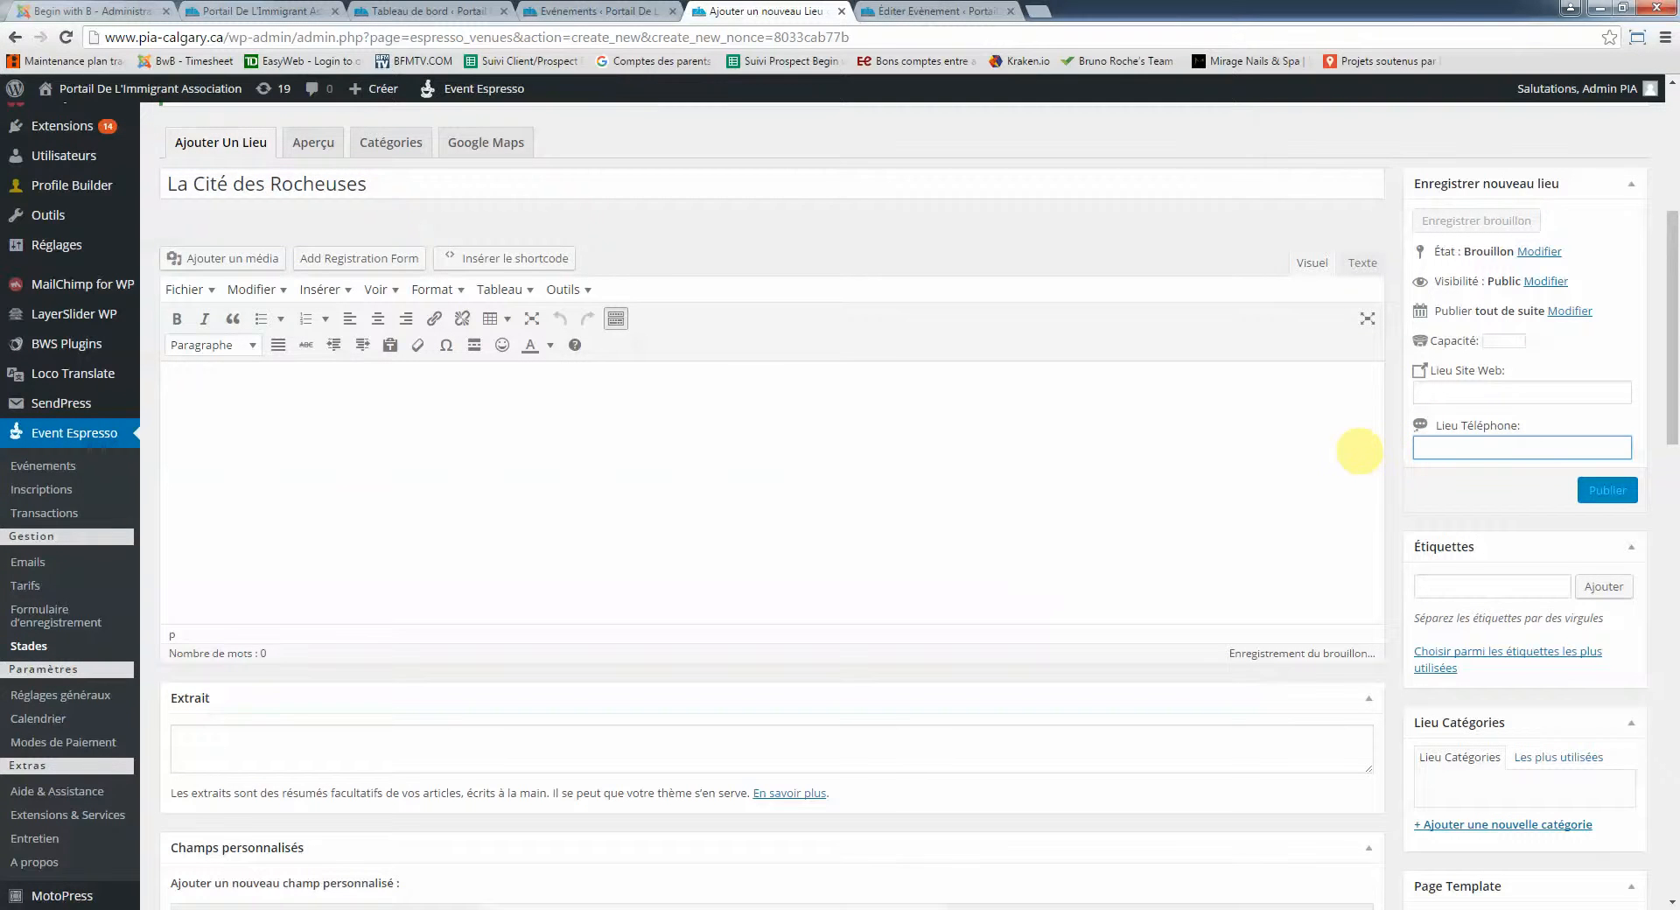
pyautogui.scroll(-1, 1359, 452)
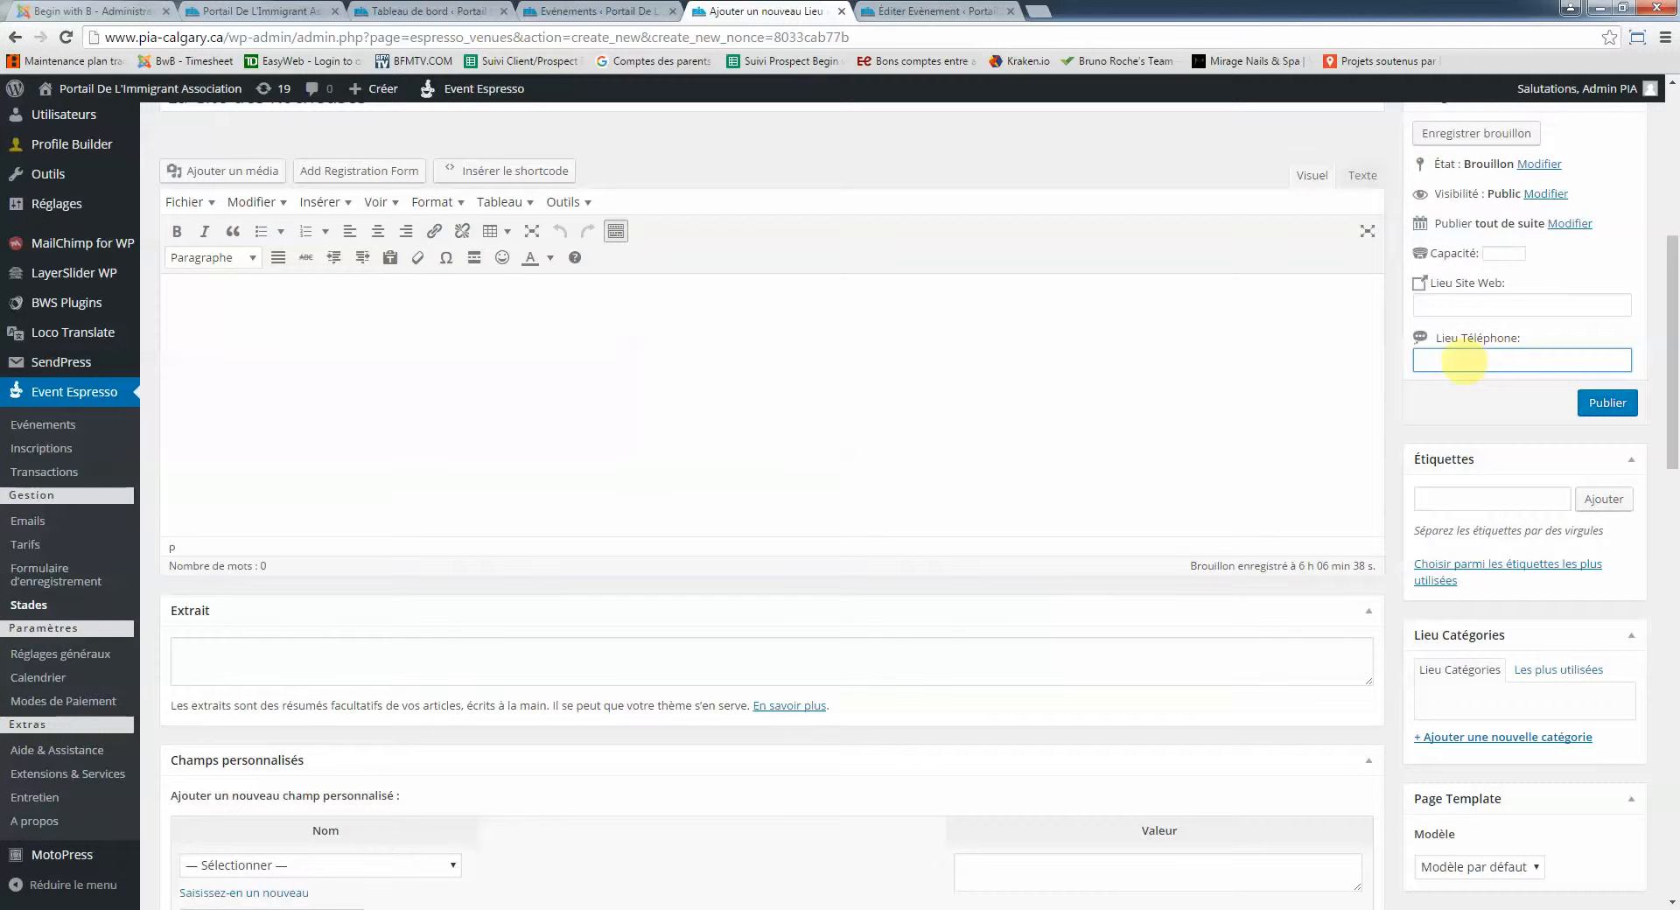
pyautogui.scroll(-5, 1464, 363)
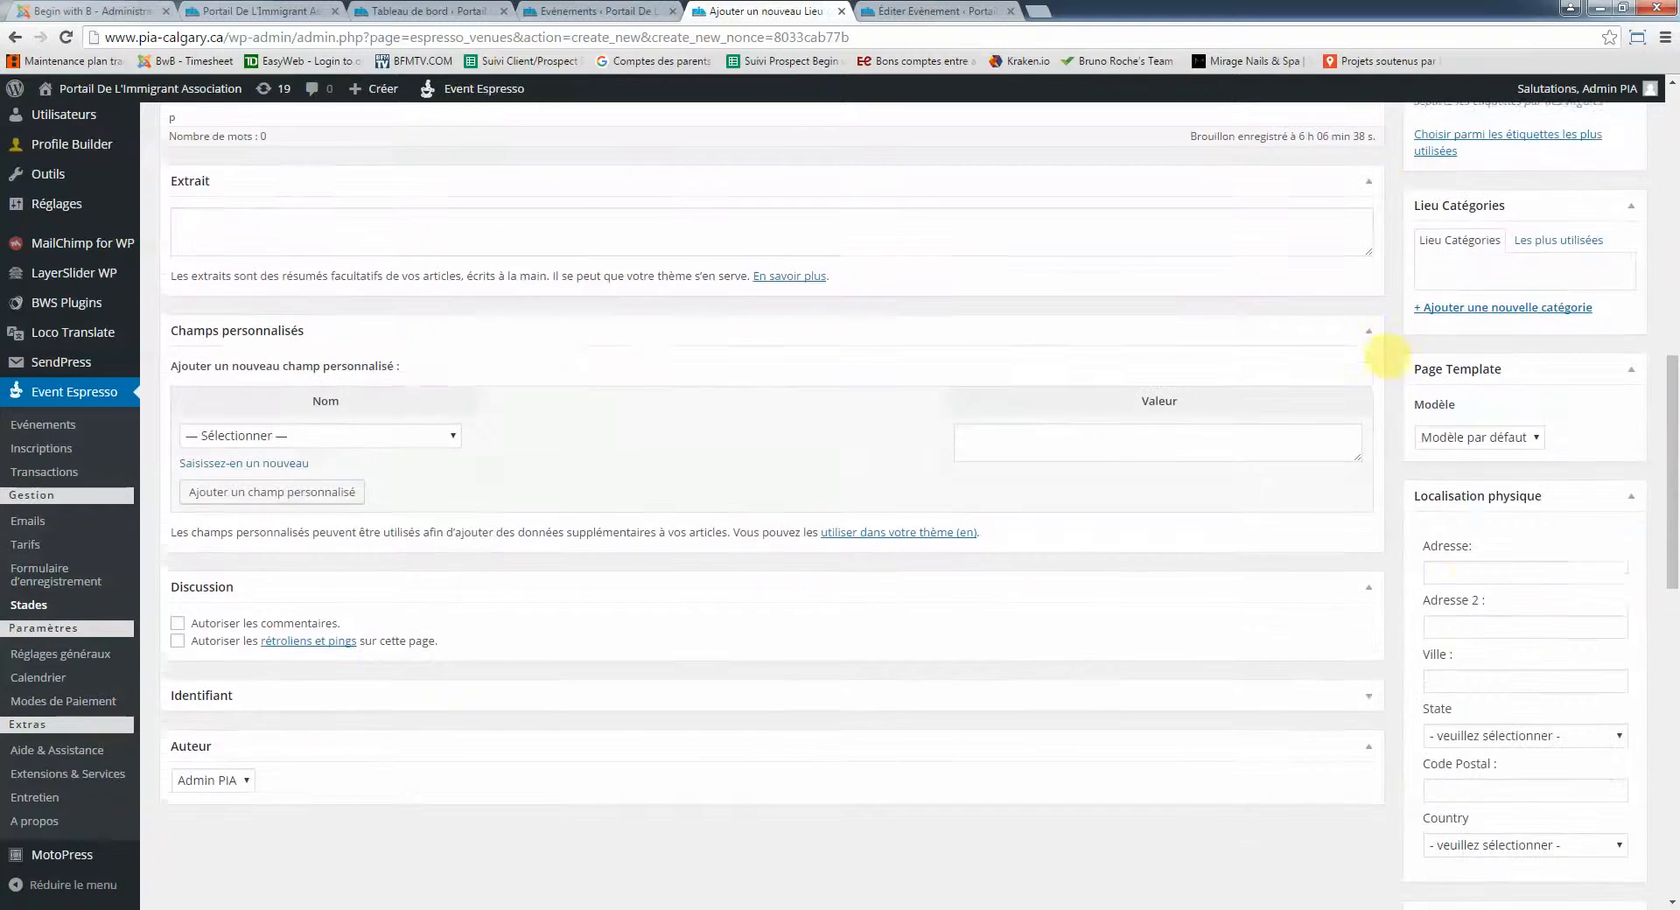
pyautogui.click(1459, 562)
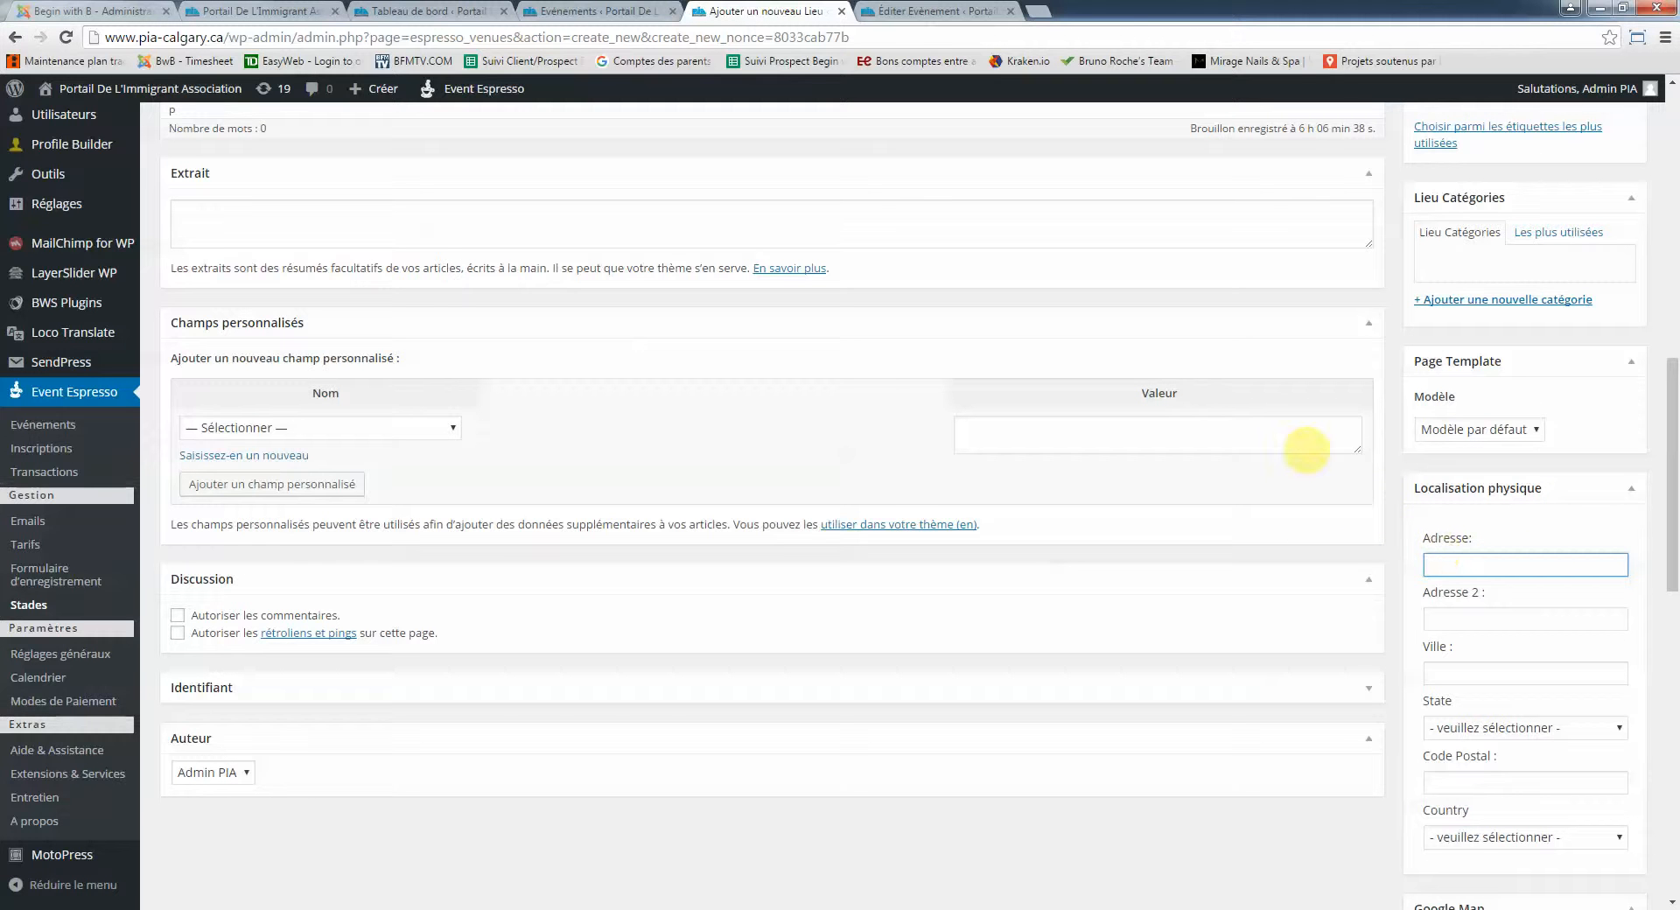
pyautogui.write('4800 Richard Road SW')
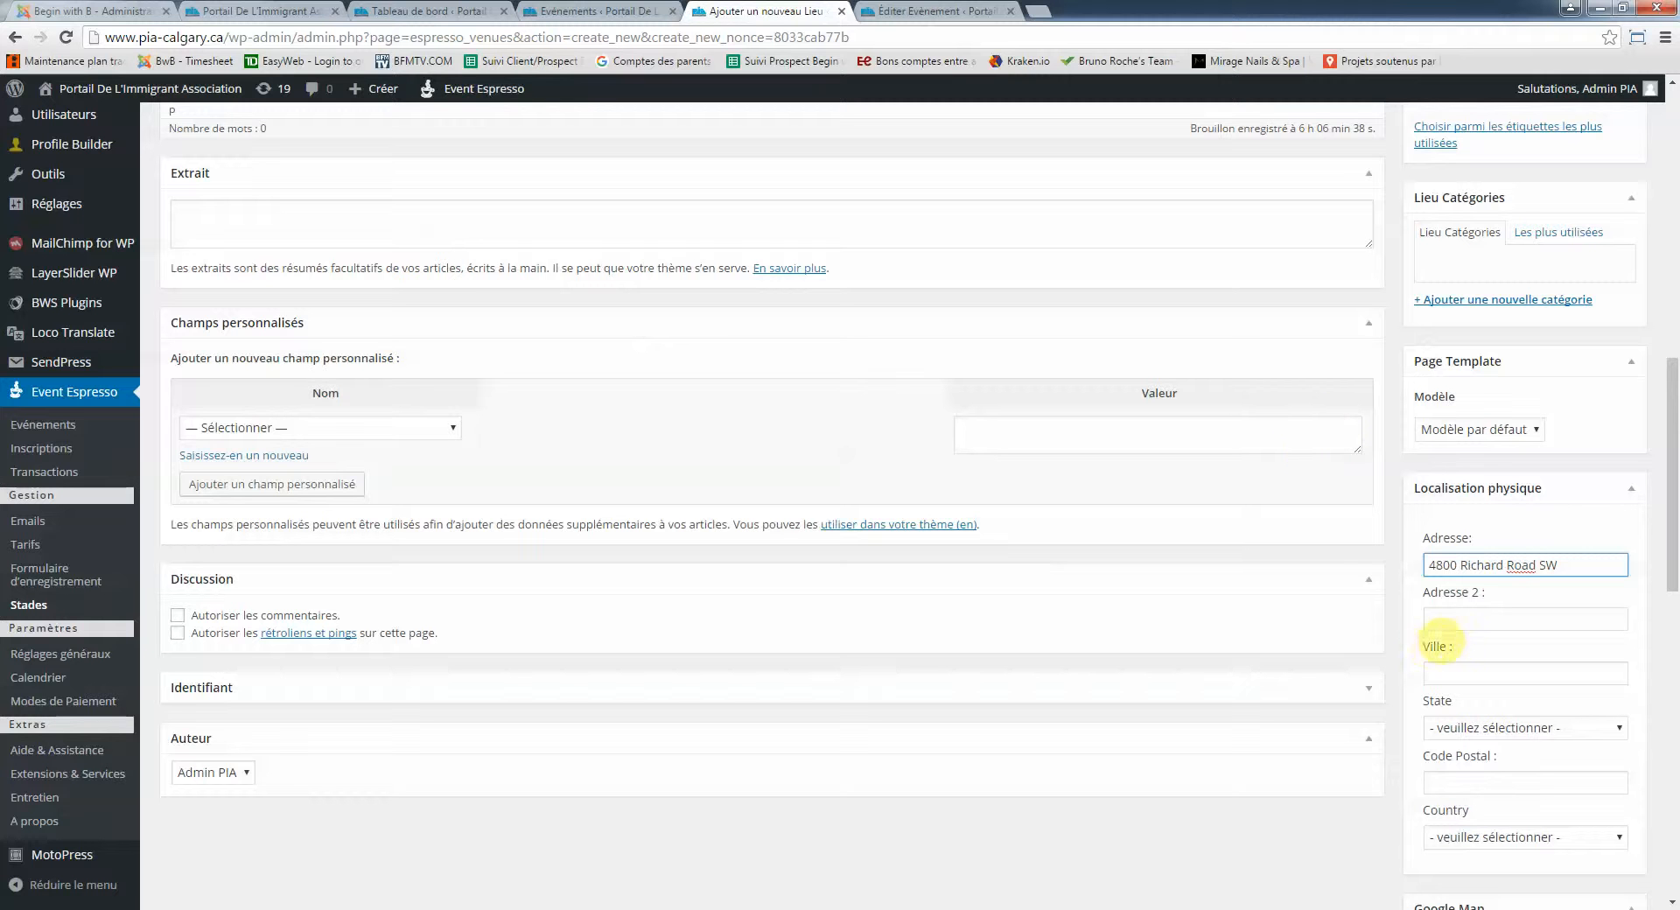
pyautogui.click(1443, 672)
pyautogui.write('Calgary')
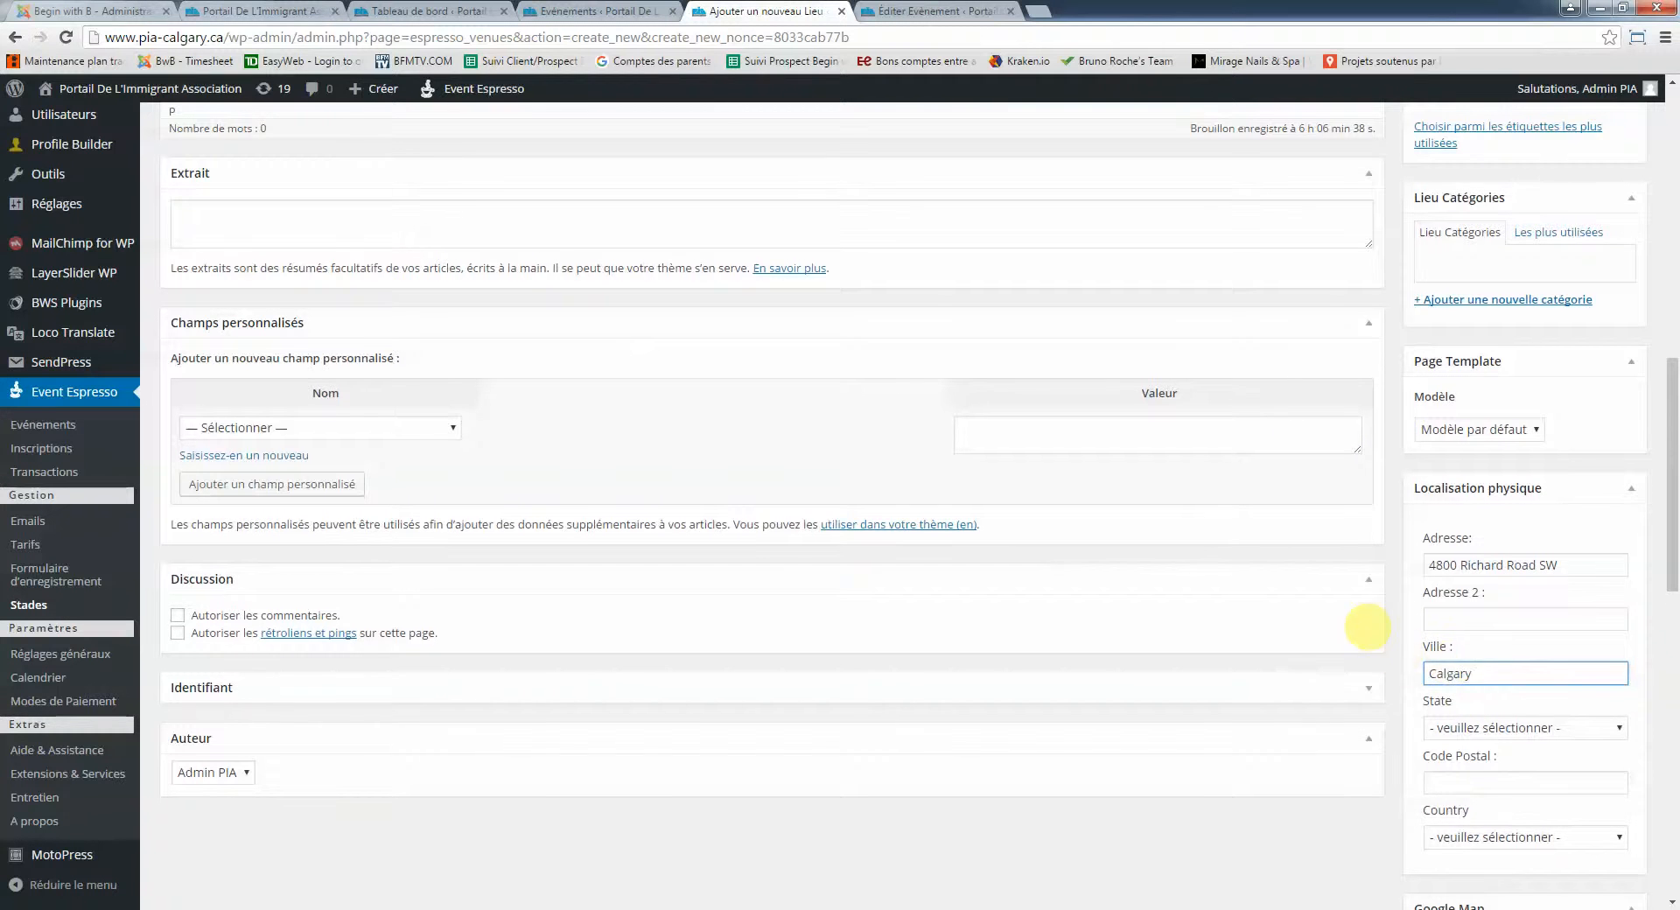
pyautogui.scroll(-2, 1471, 686)
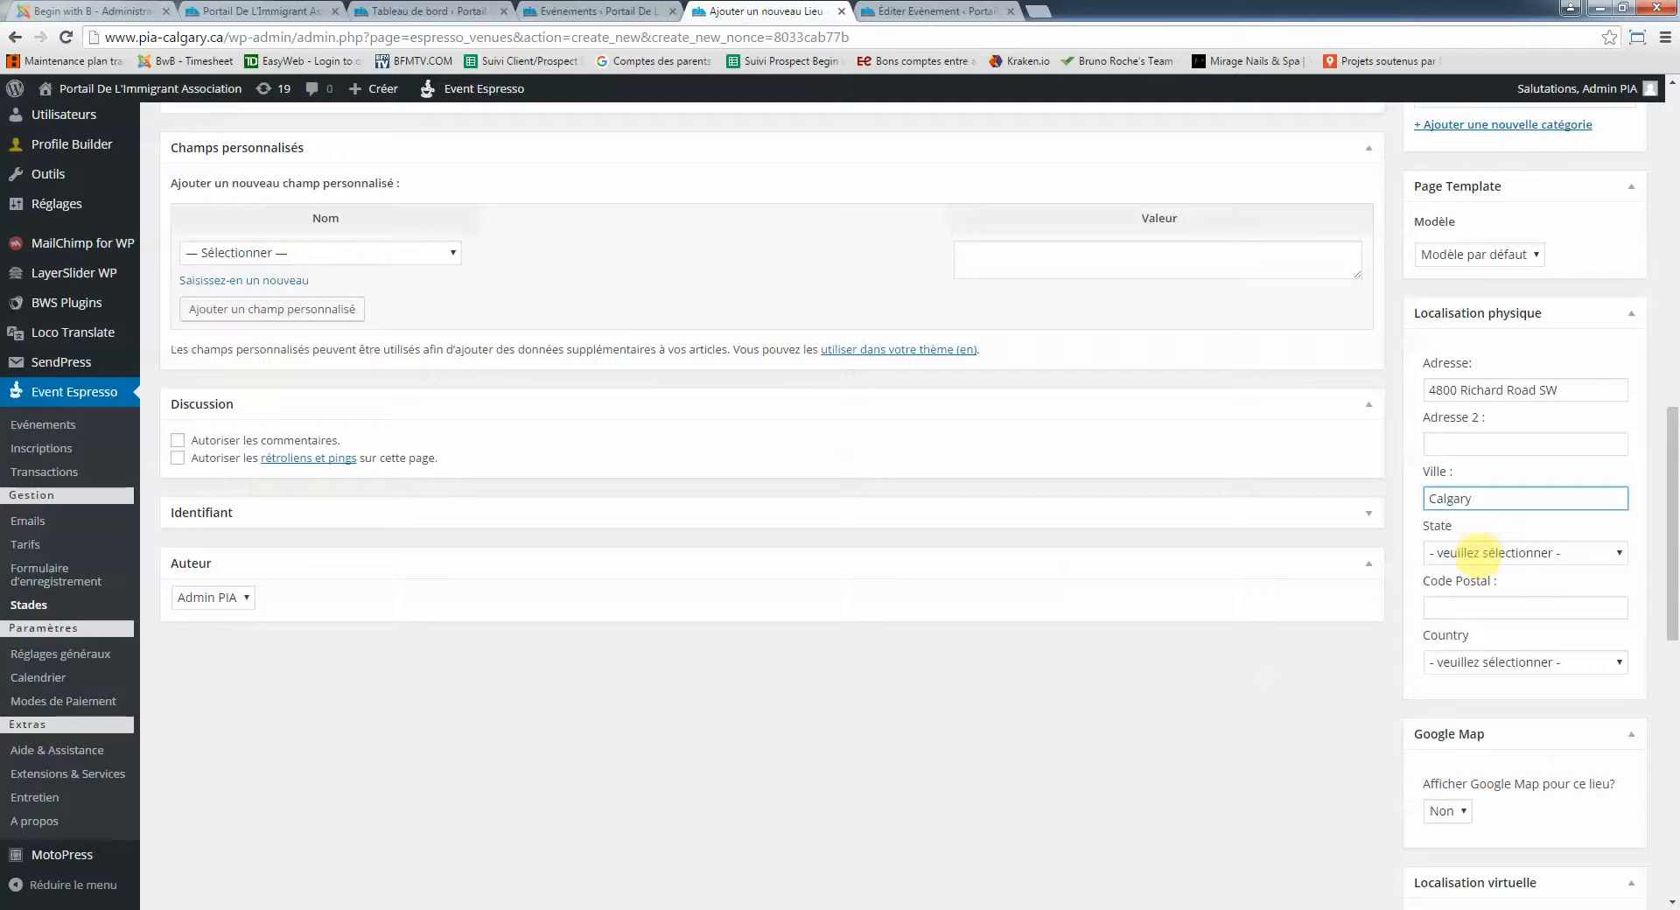
# Set the province to Alberta and the country to Canada, and turn Google Map on
pyautogui.click(1494, 552)
pyautogui.click(1463, 233)
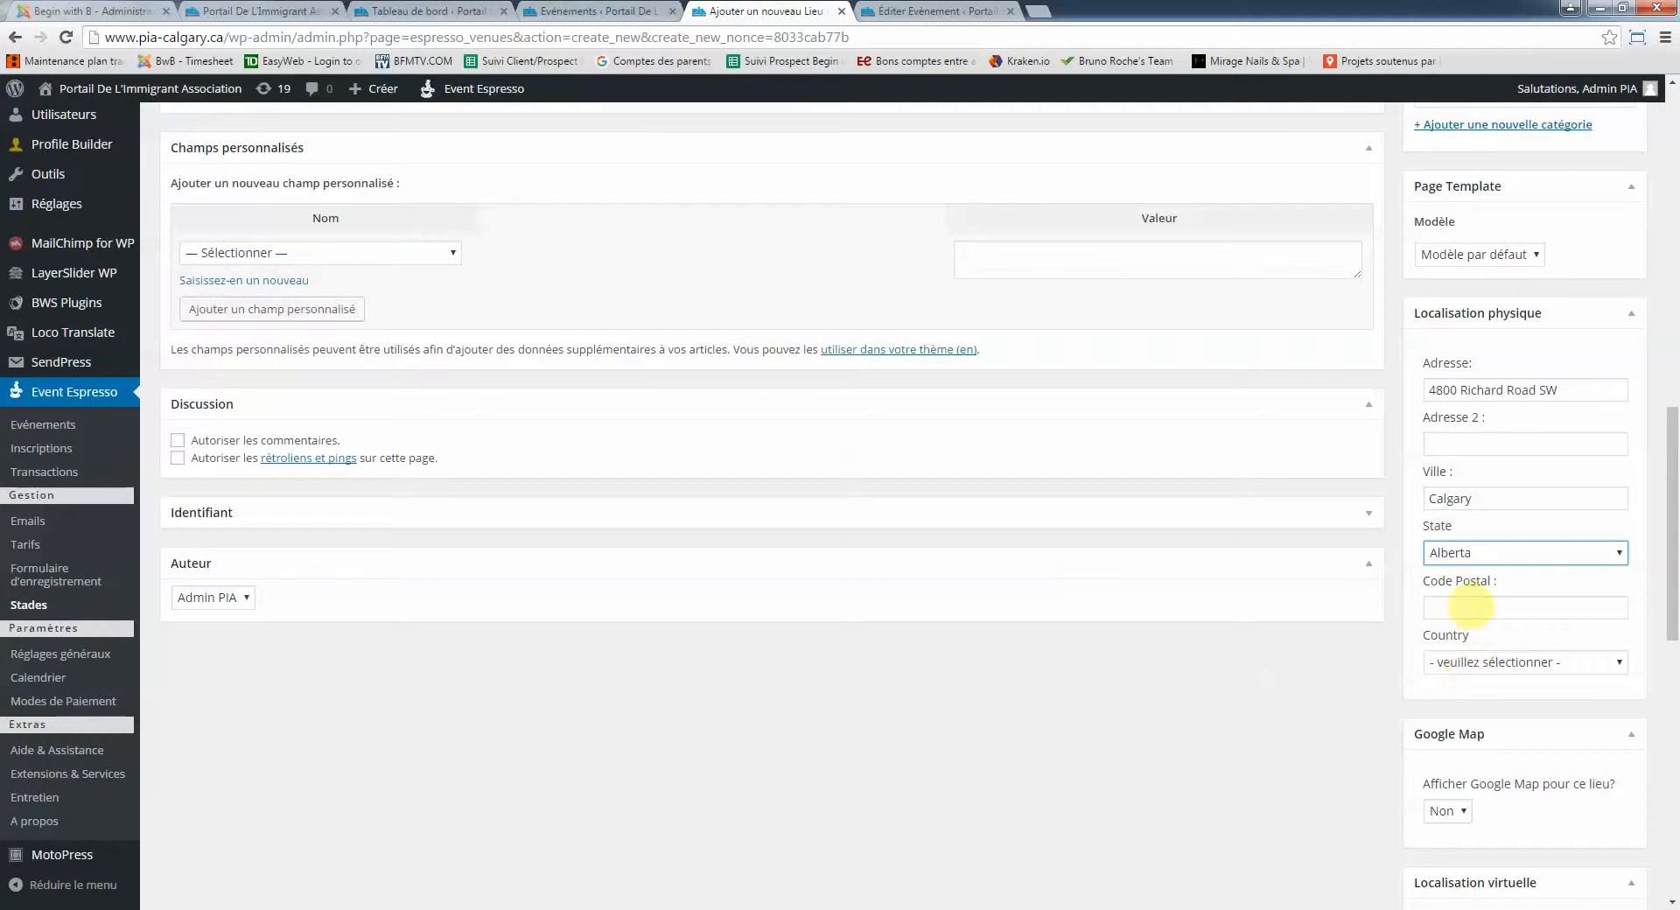
pyautogui.click(1470, 607)
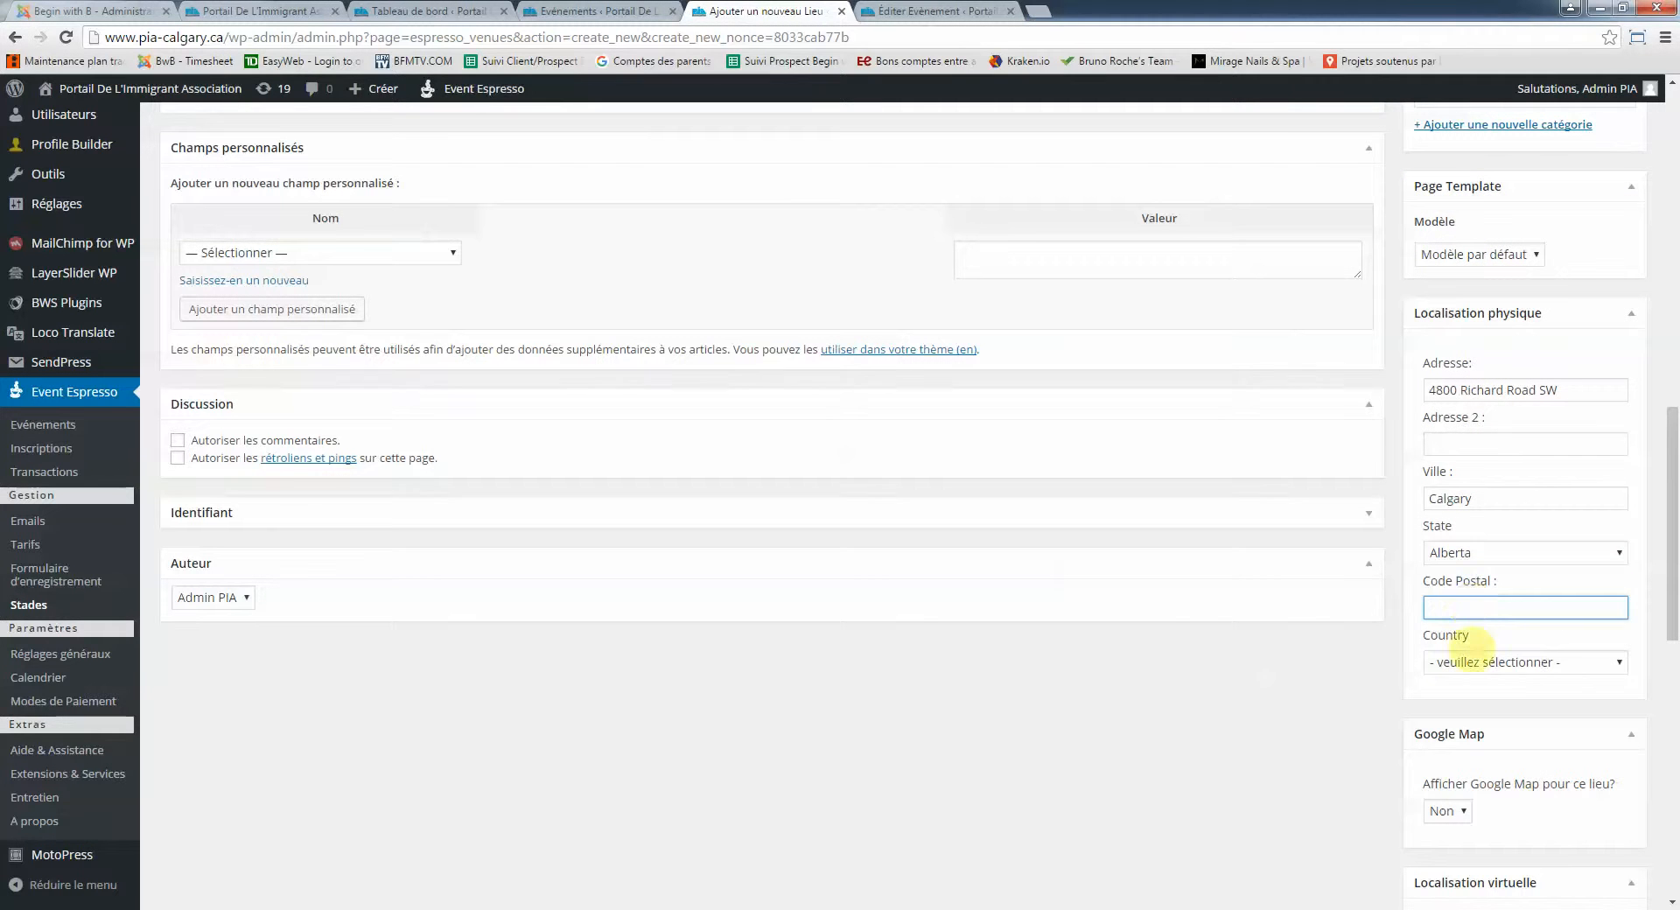
pyautogui.click(1448, 811)
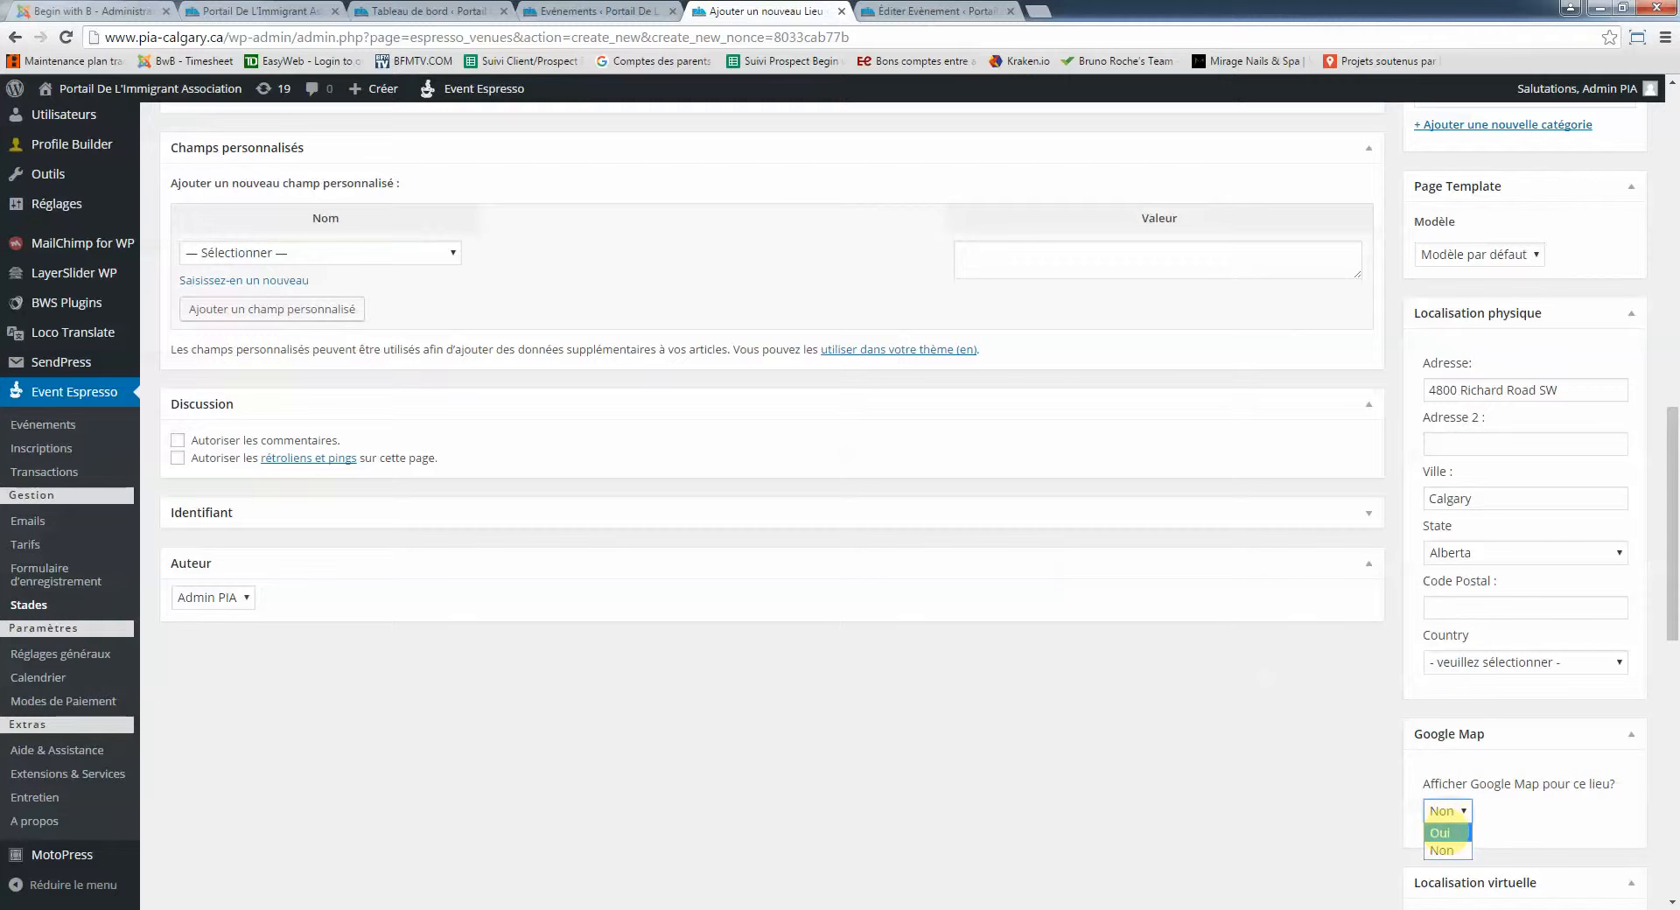
pyautogui.click(1439, 833)
pyautogui.click(1479, 663)
pyautogui.click(1453, 701)
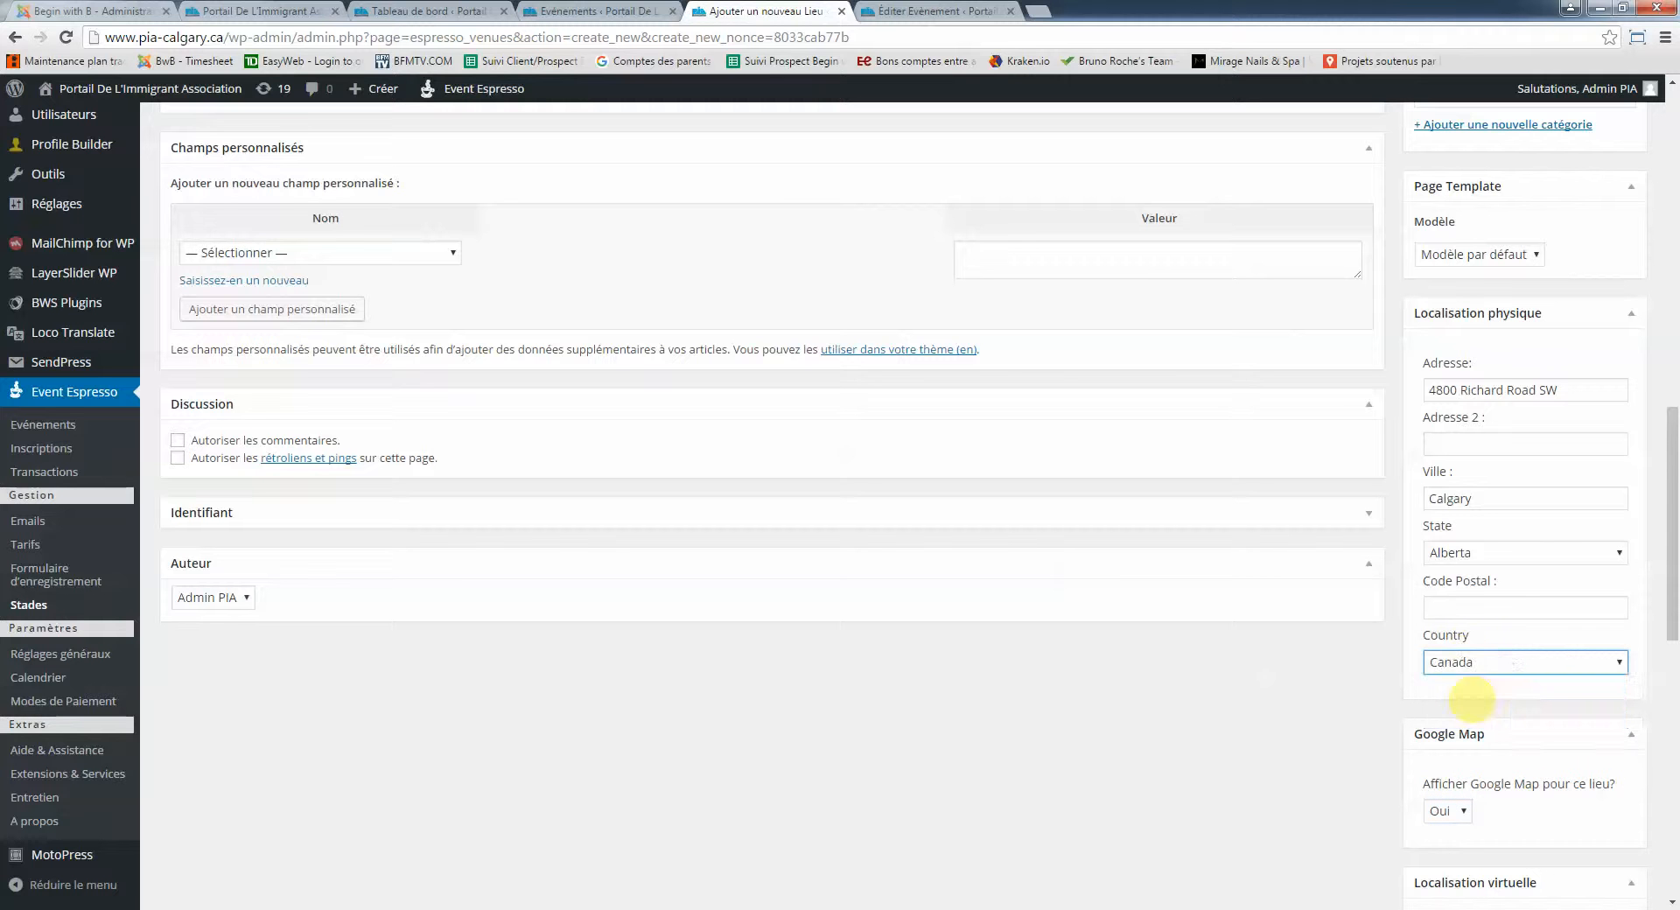
pyautogui.moveTo(1667, 486); pyautogui.dragTo(1669, 219)
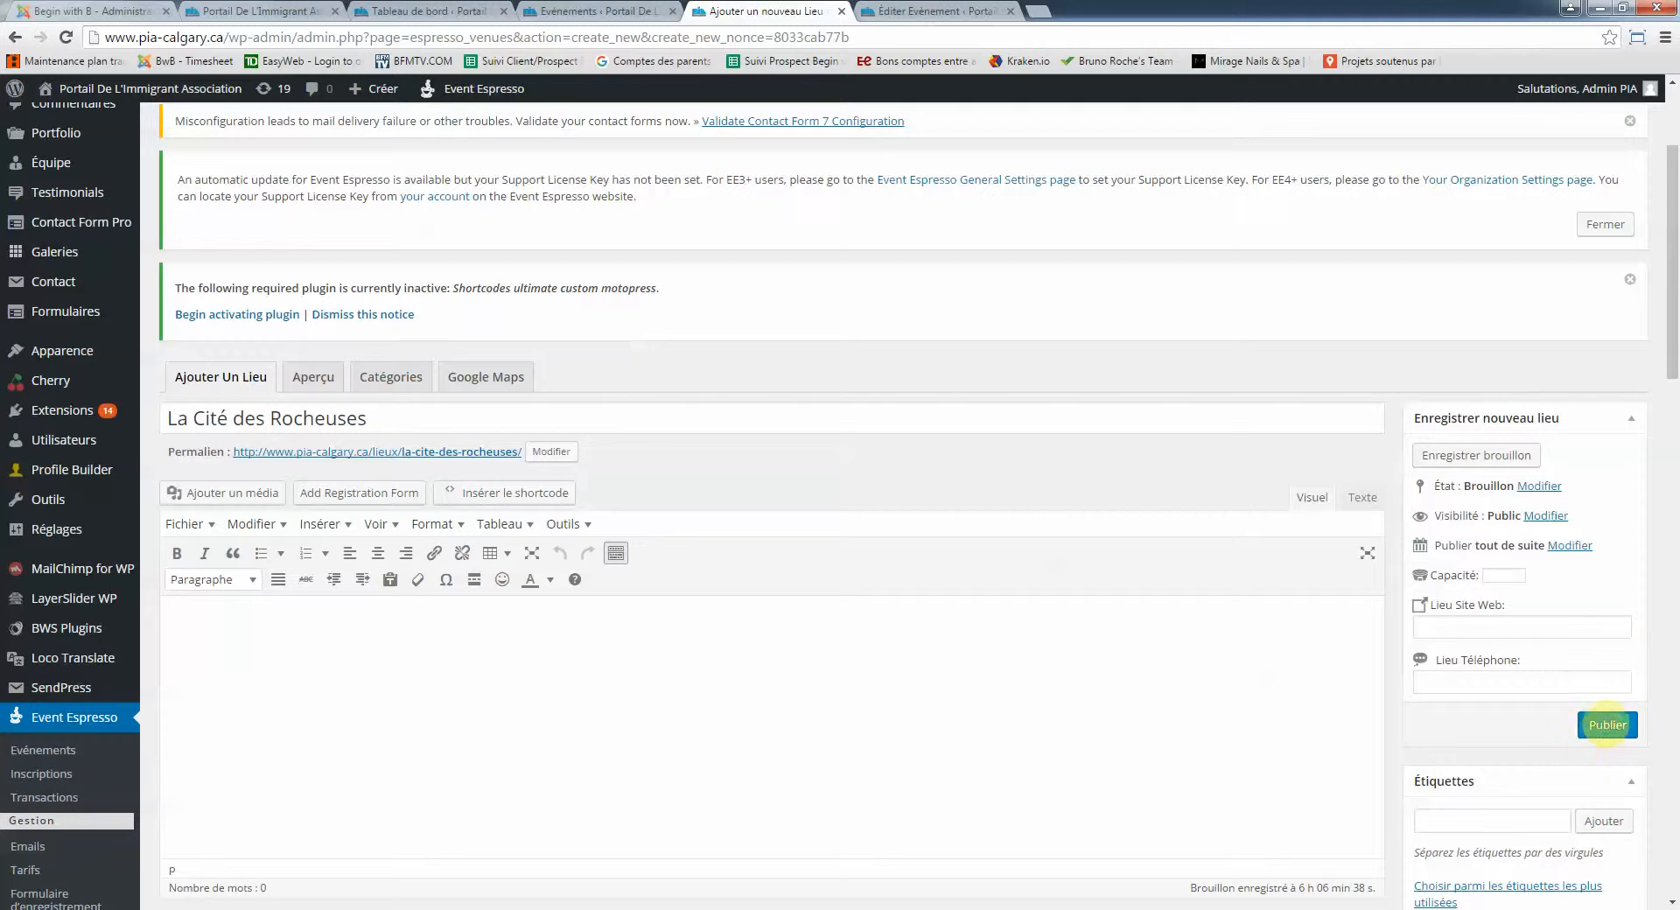
# Publish the venue 'La Cité des Rocheuses' and go back to the Événements tab
pyautogui.click(1608, 725)
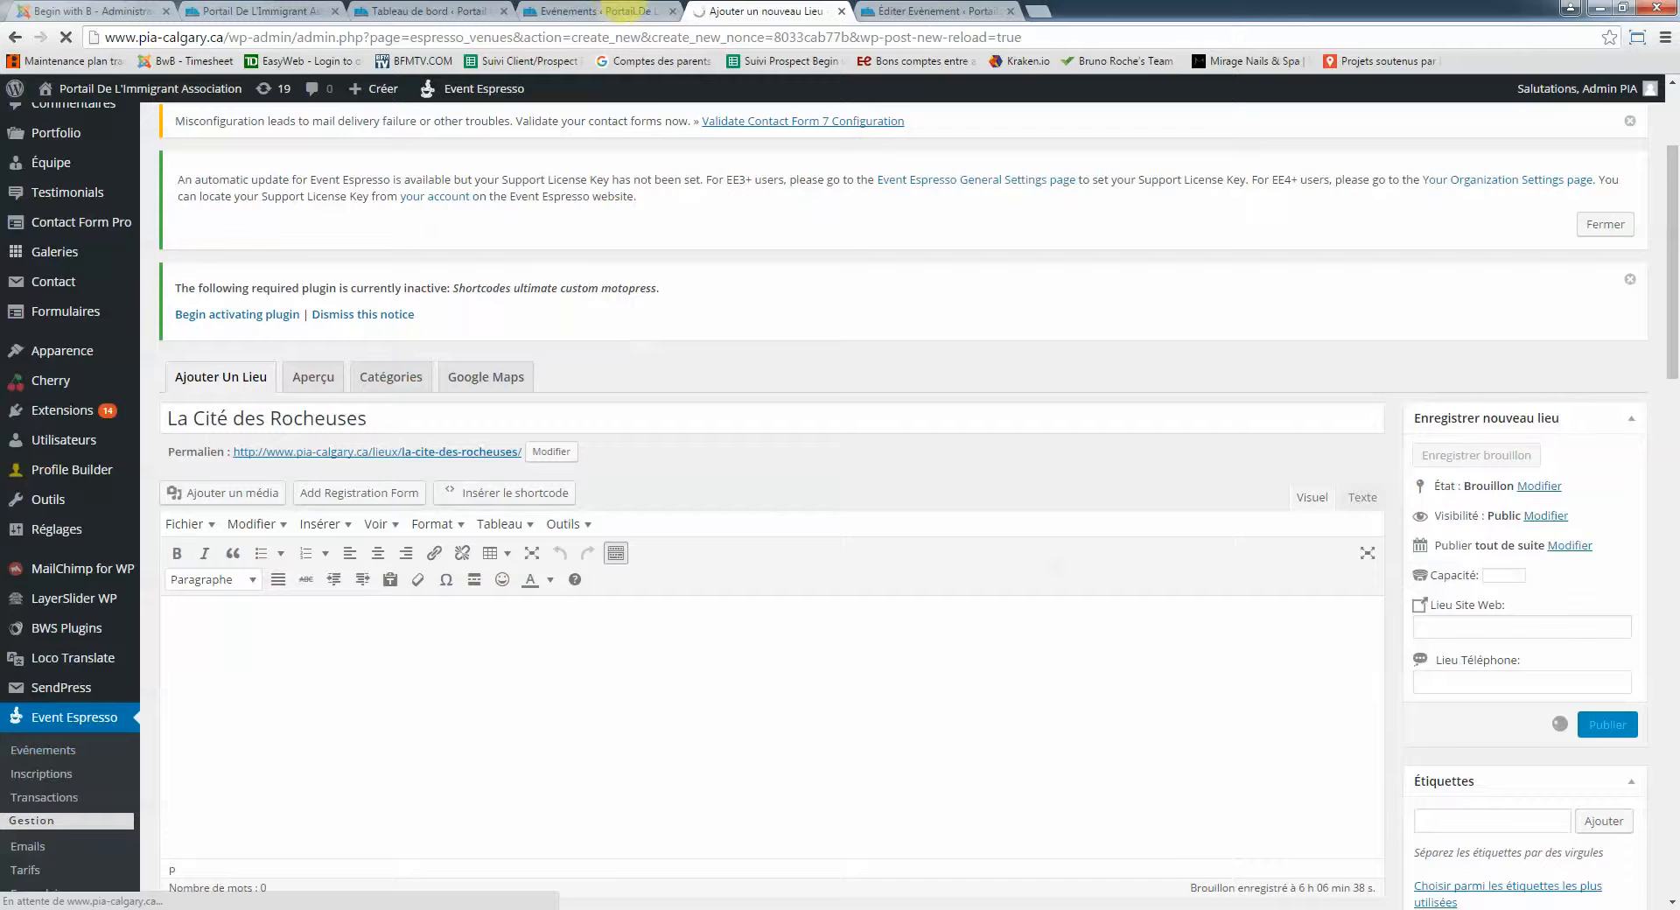
pyautogui.click(610, 10)
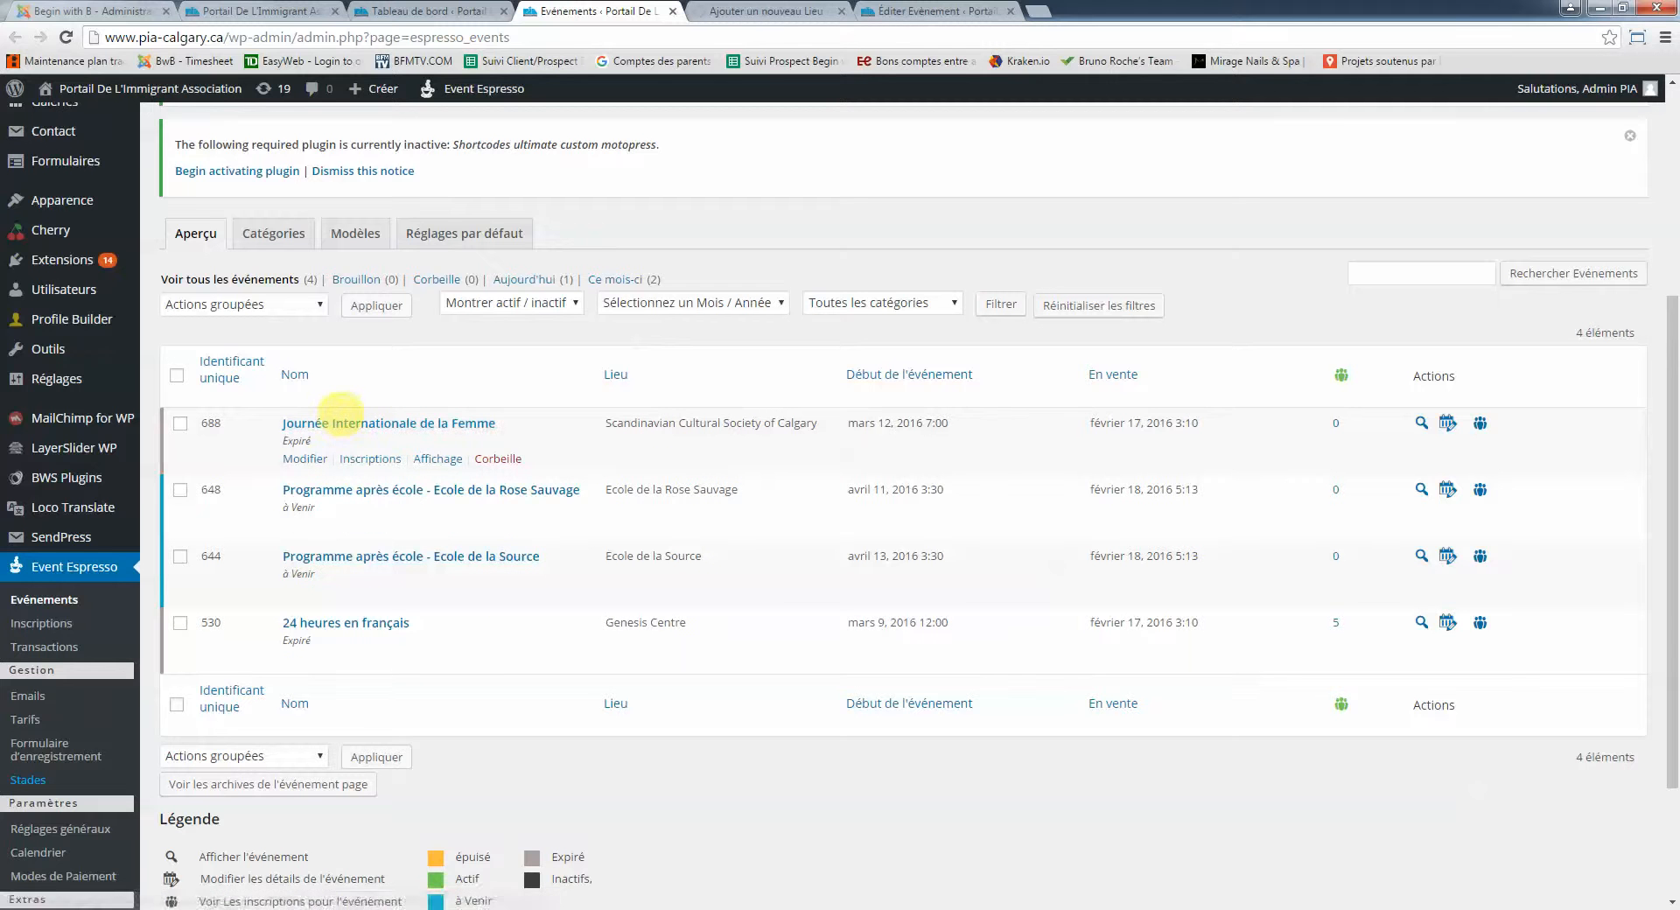
# Bring up the 'Journée Internationale de la Femme' event in the editor and deselect its image
pyautogui.rightClick(339, 420)
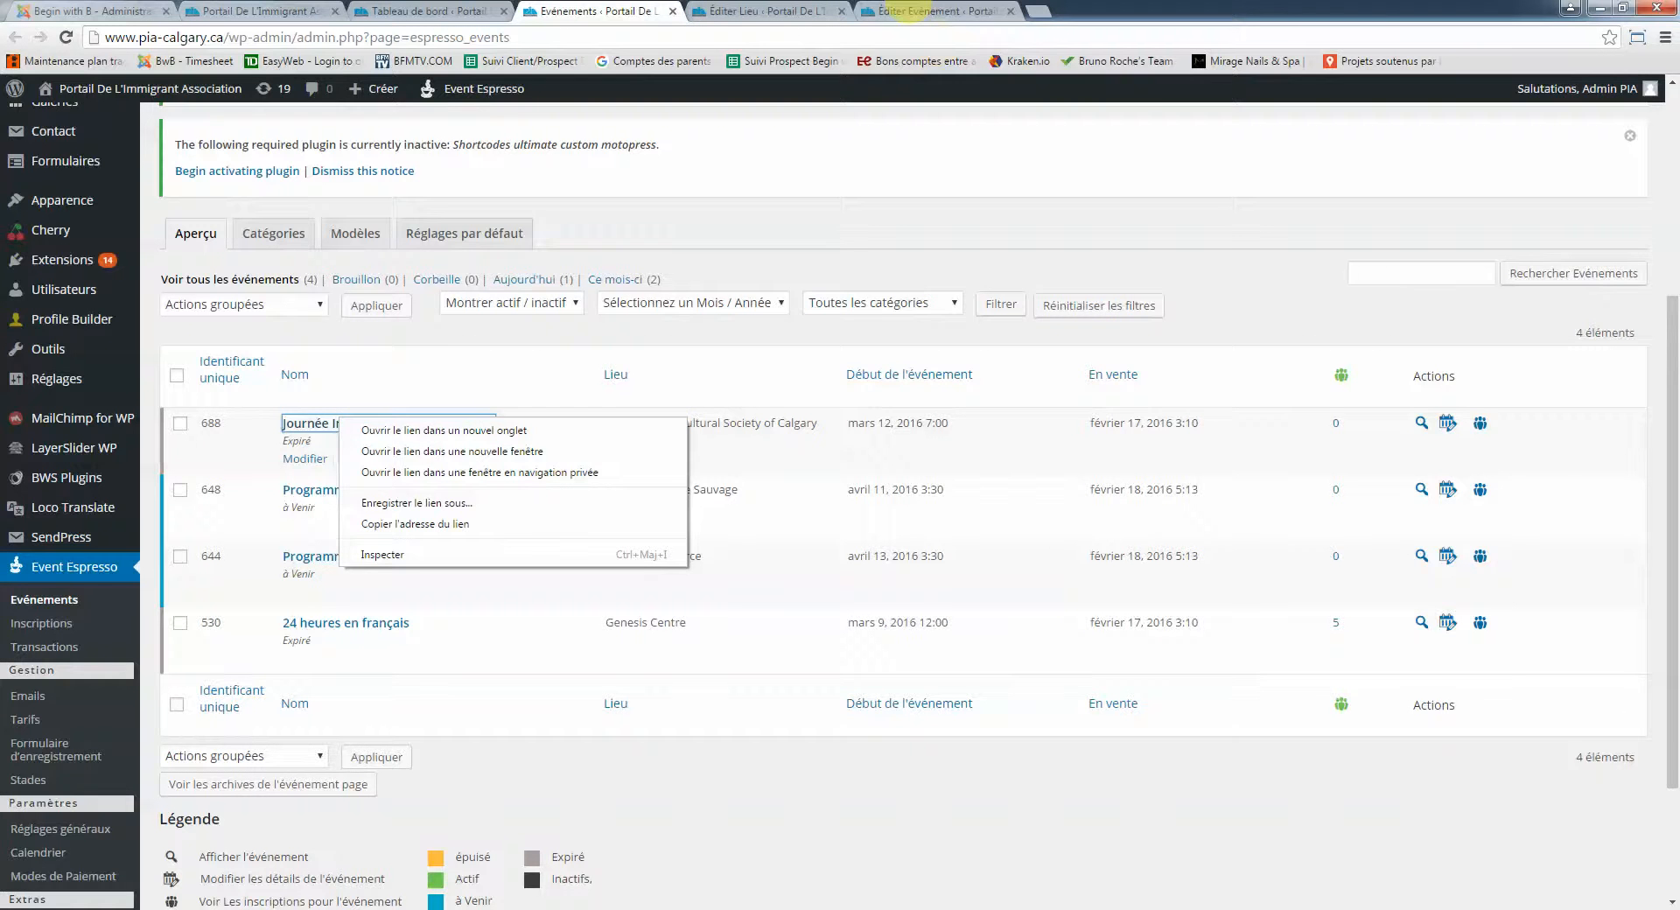
pyautogui.click(915, 10)
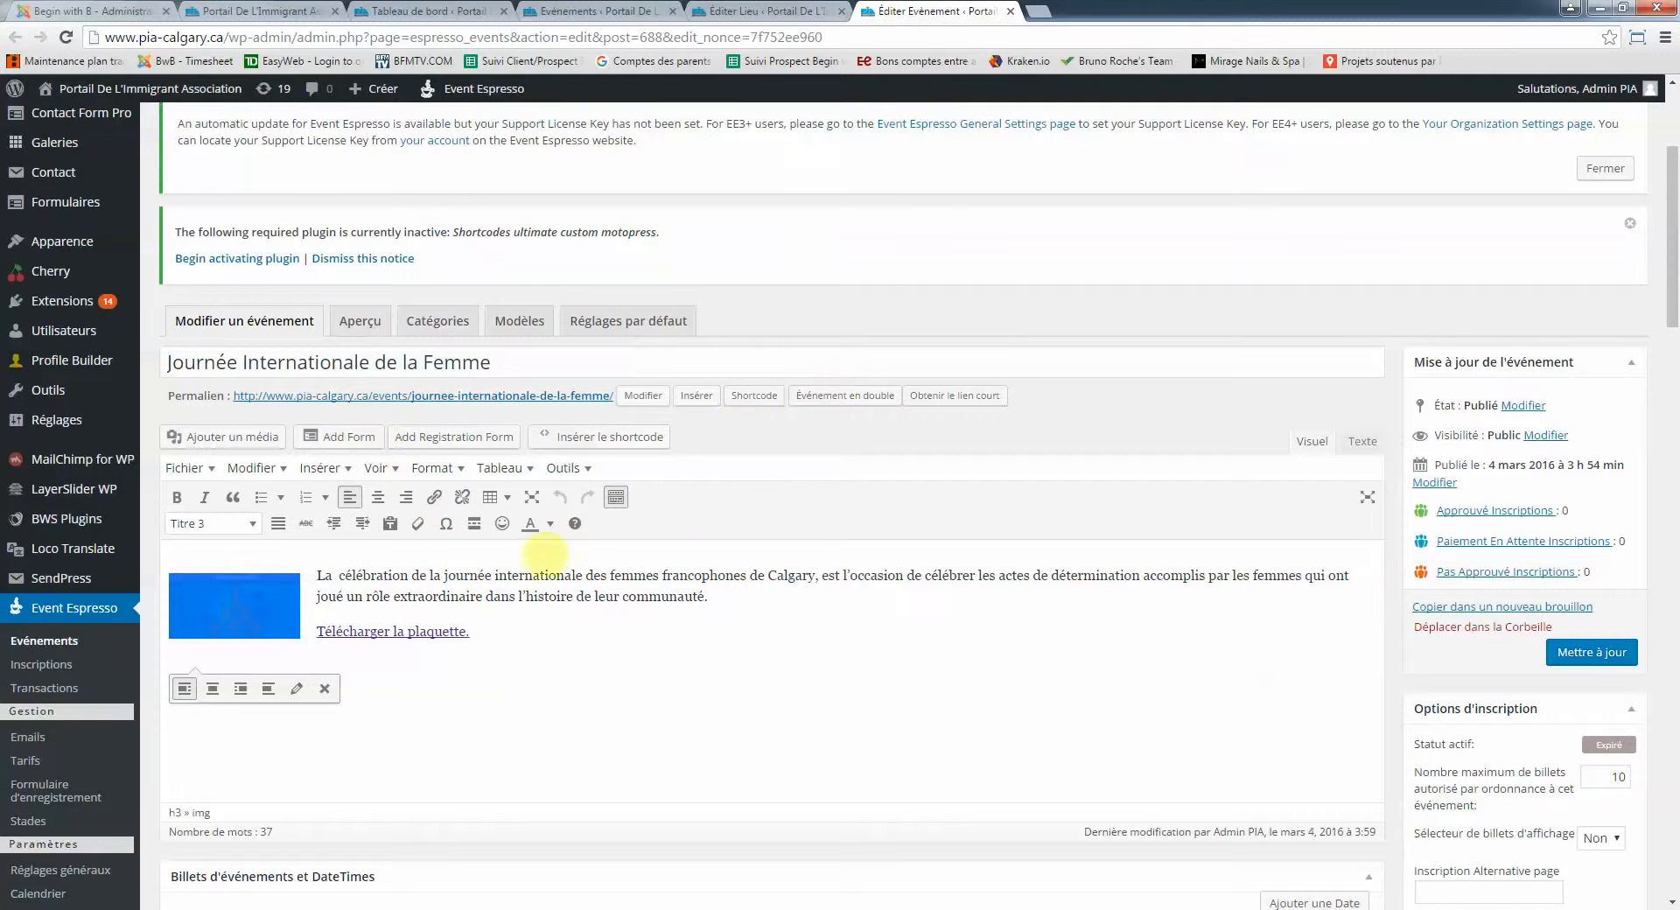
pyautogui.click(853, 274)
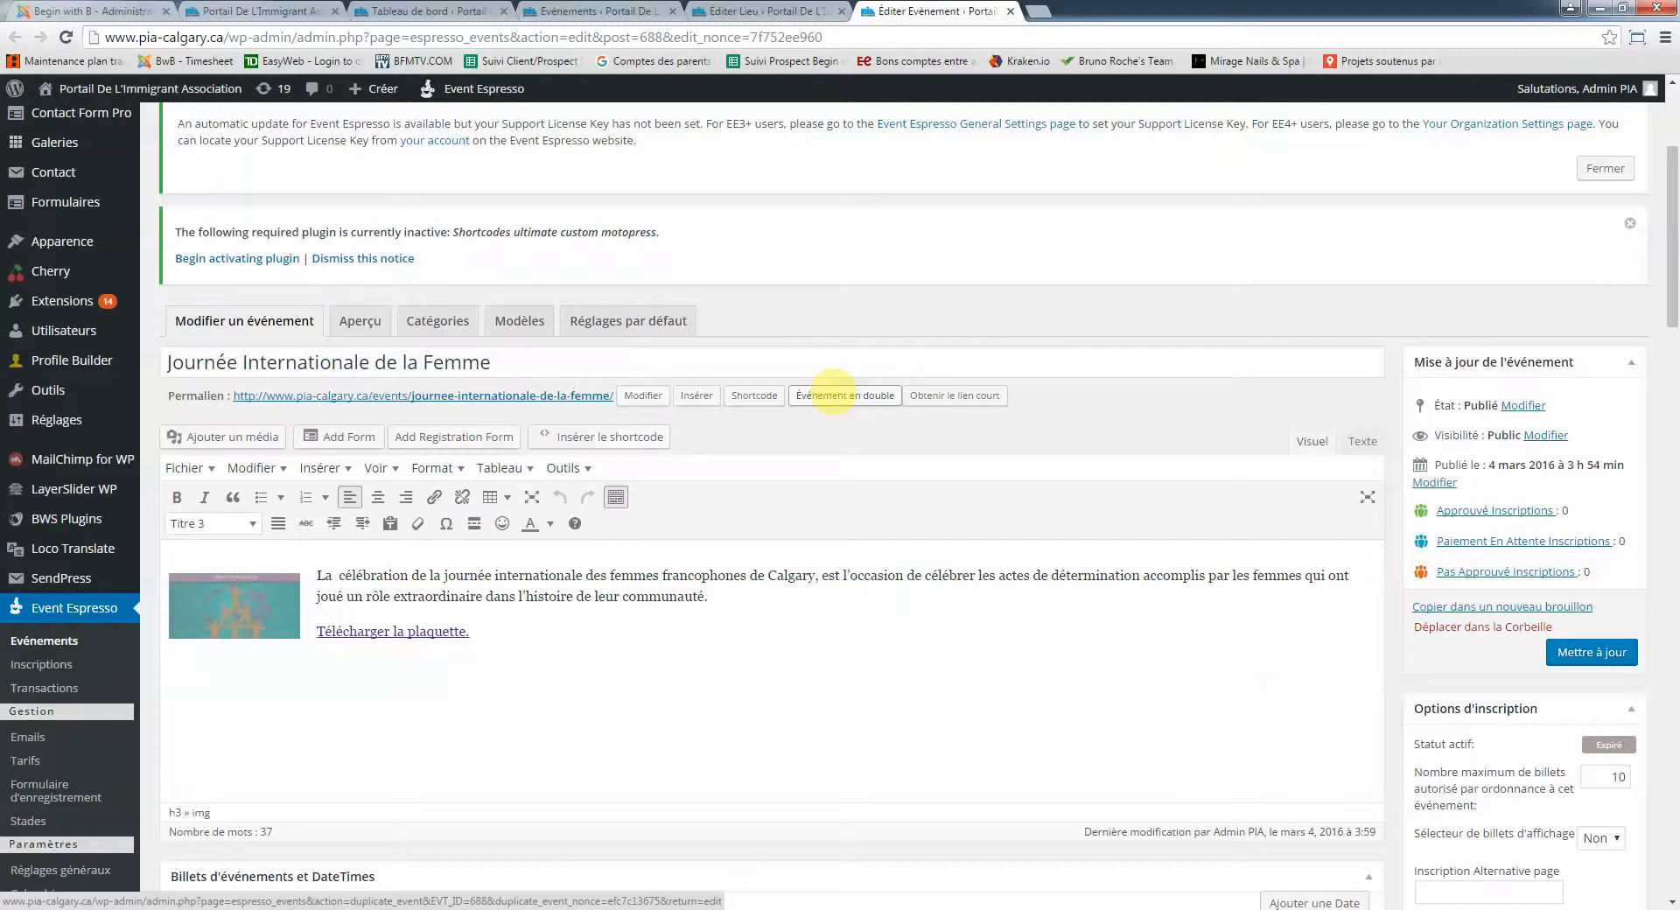
# Duplicate 'Journée Internationale de la Femme' with Événement en double
pyautogui.click(833, 392)
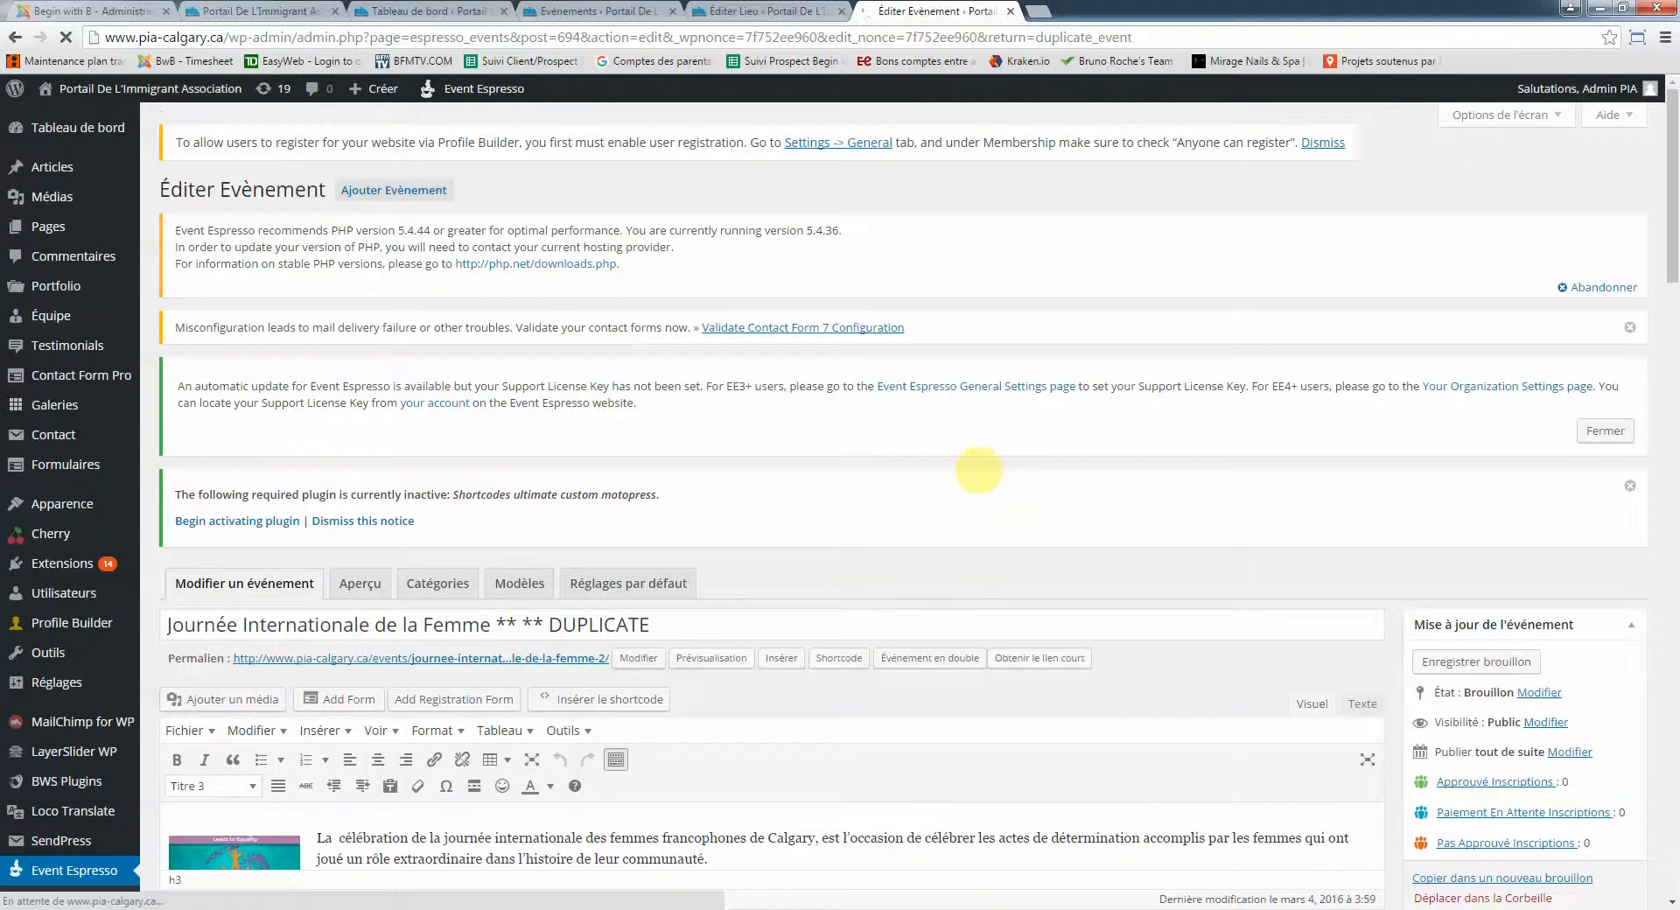
# Retitle the duplicated event 'Soccer en français - Printemps 2016'
pyautogui.scroll(-3, 971, 467)
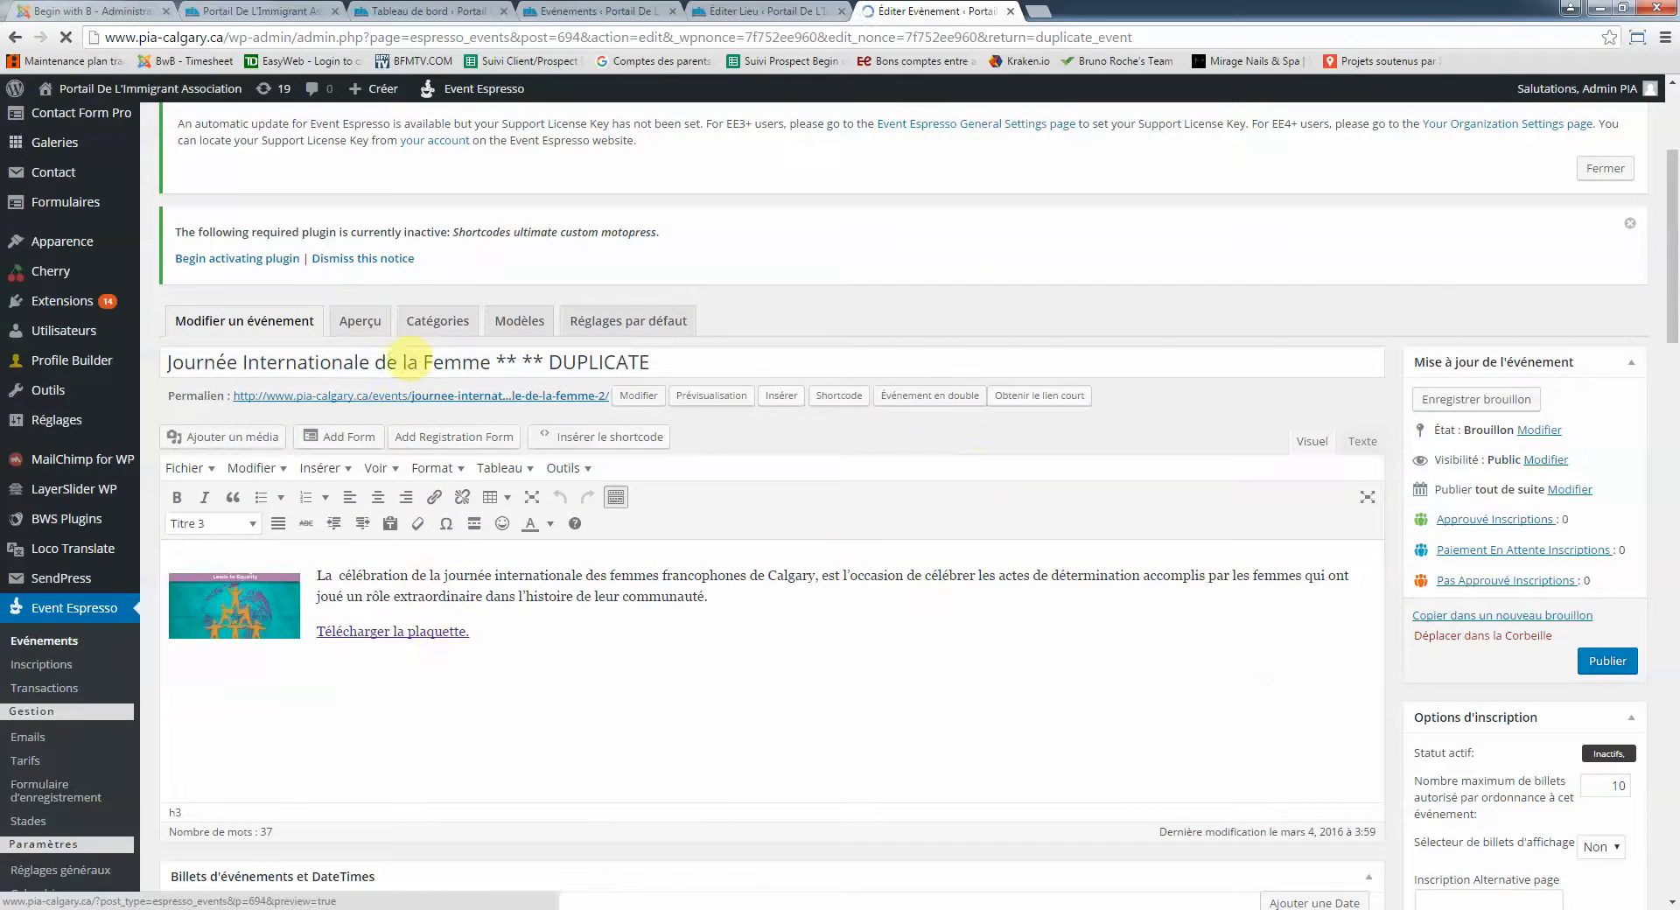
pyautogui.click(407, 361)
pyautogui.moveTo(739, 360); pyautogui.dragTo(9, 359)
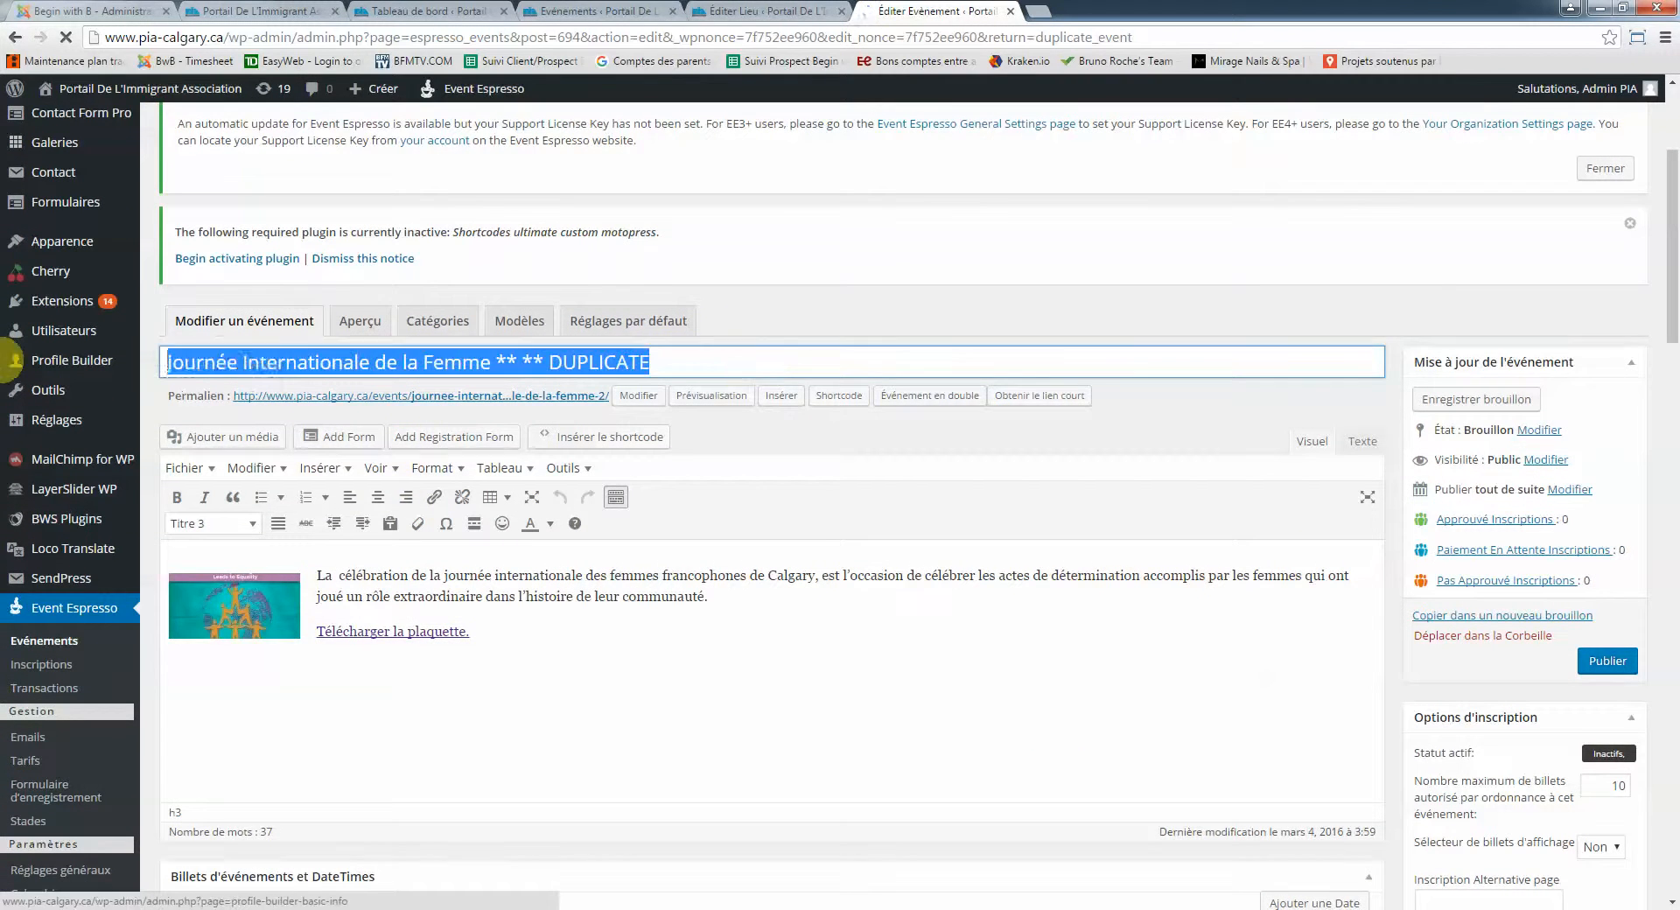
pyautogui.hotkey('alt', 'Tab')
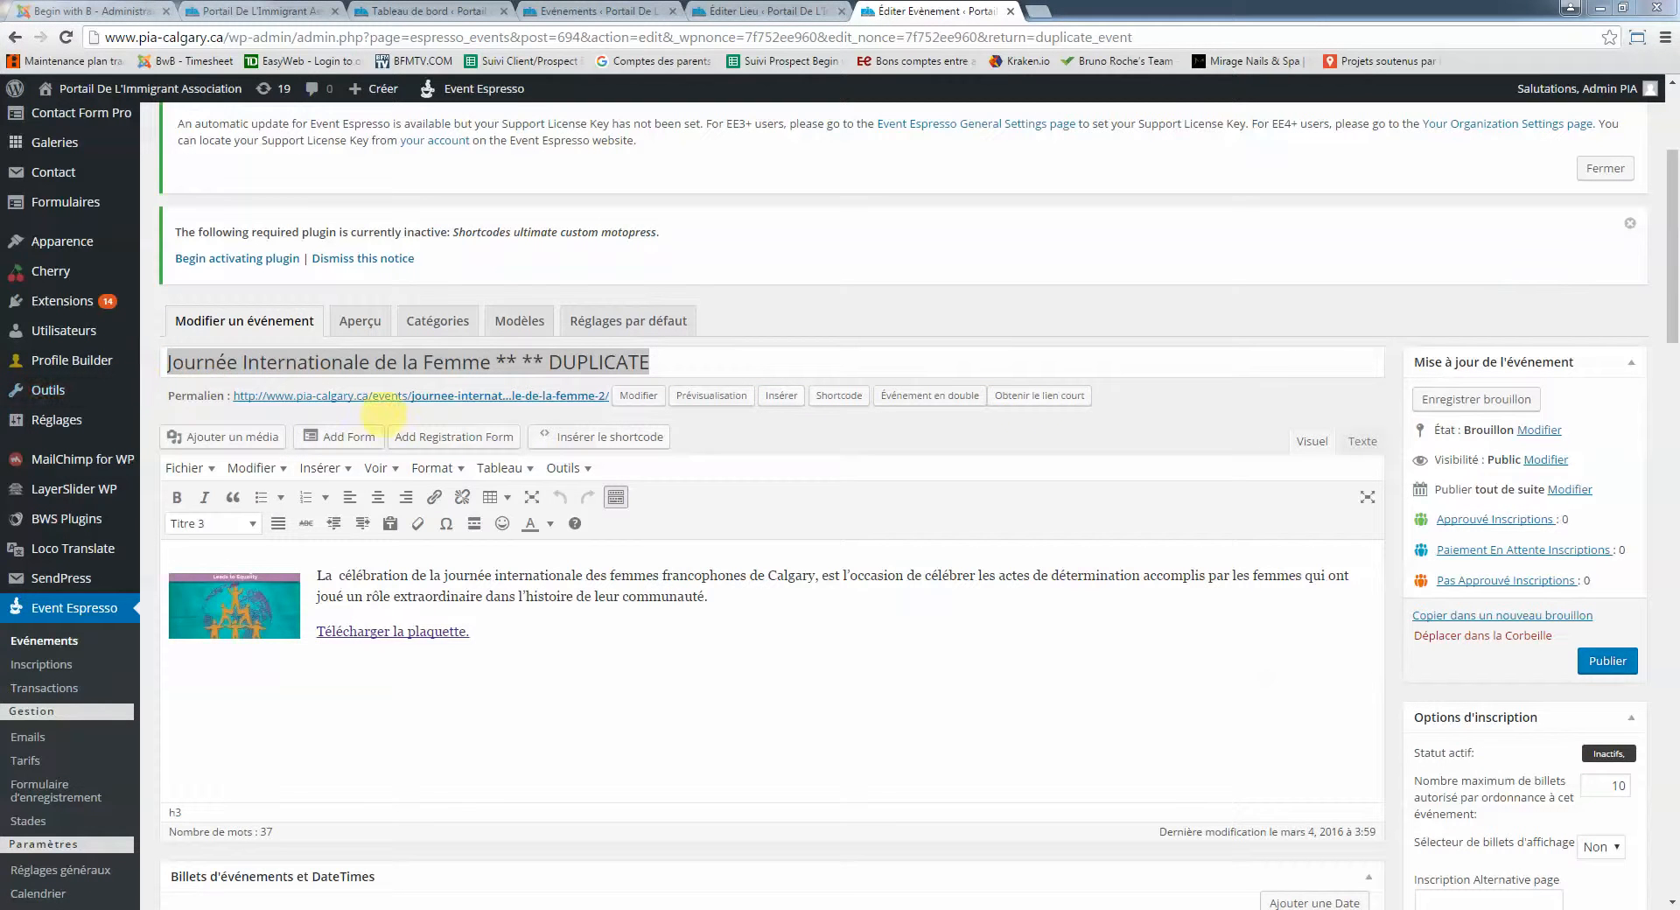
pyautogui.hotkey('alt', 'Tab')
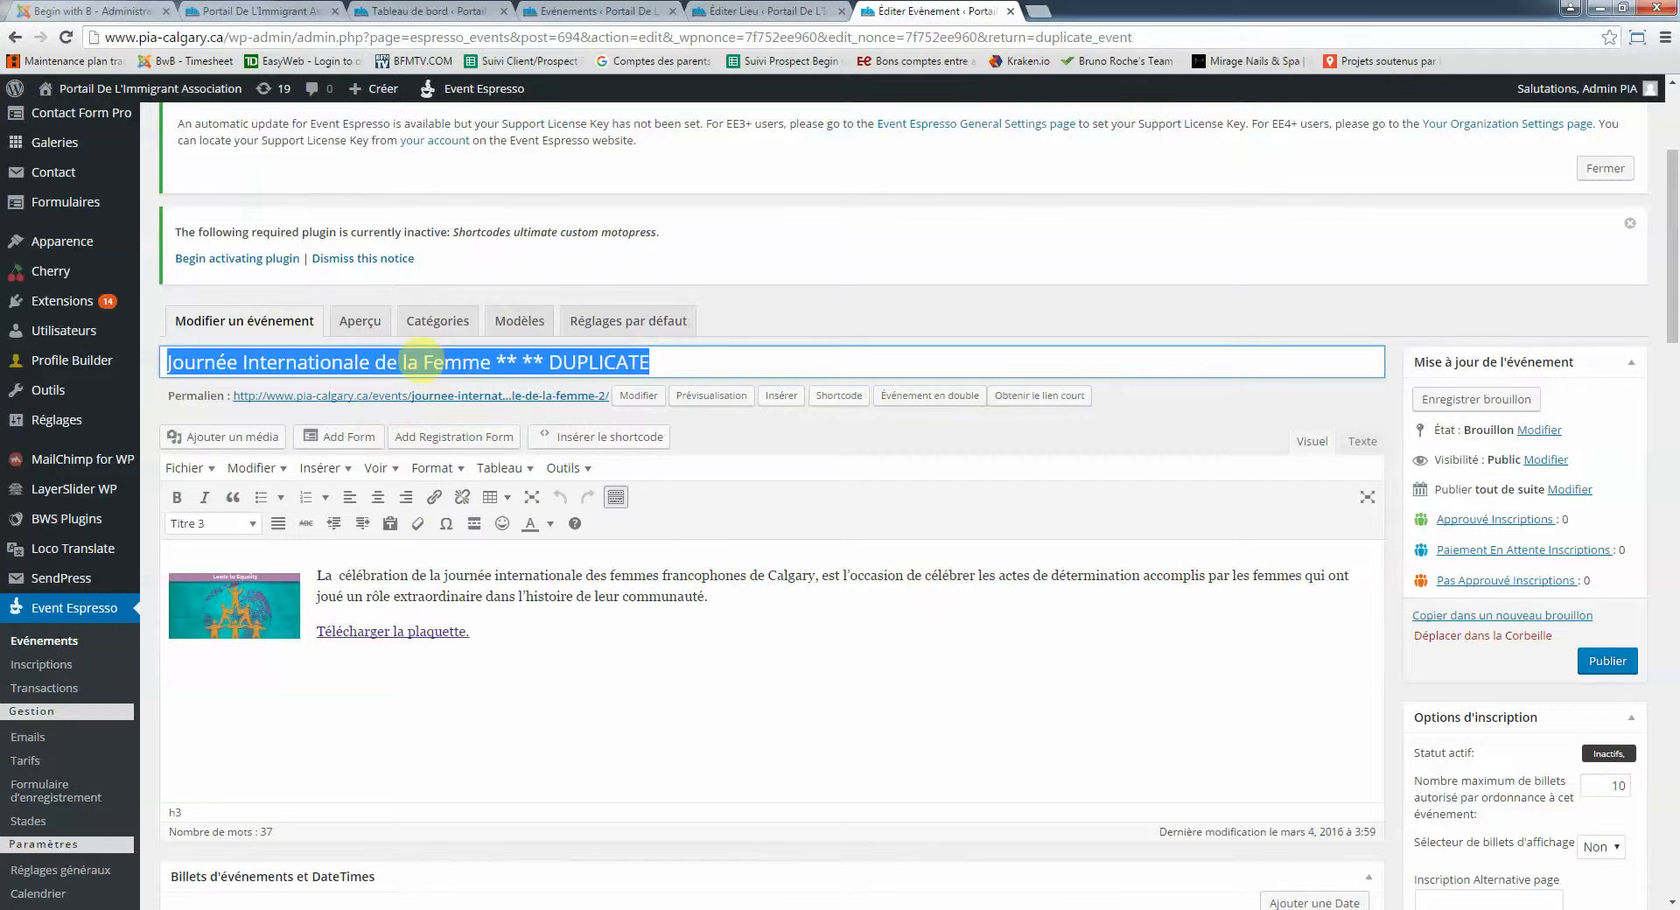
pyautogui.write('Soccer en fr')
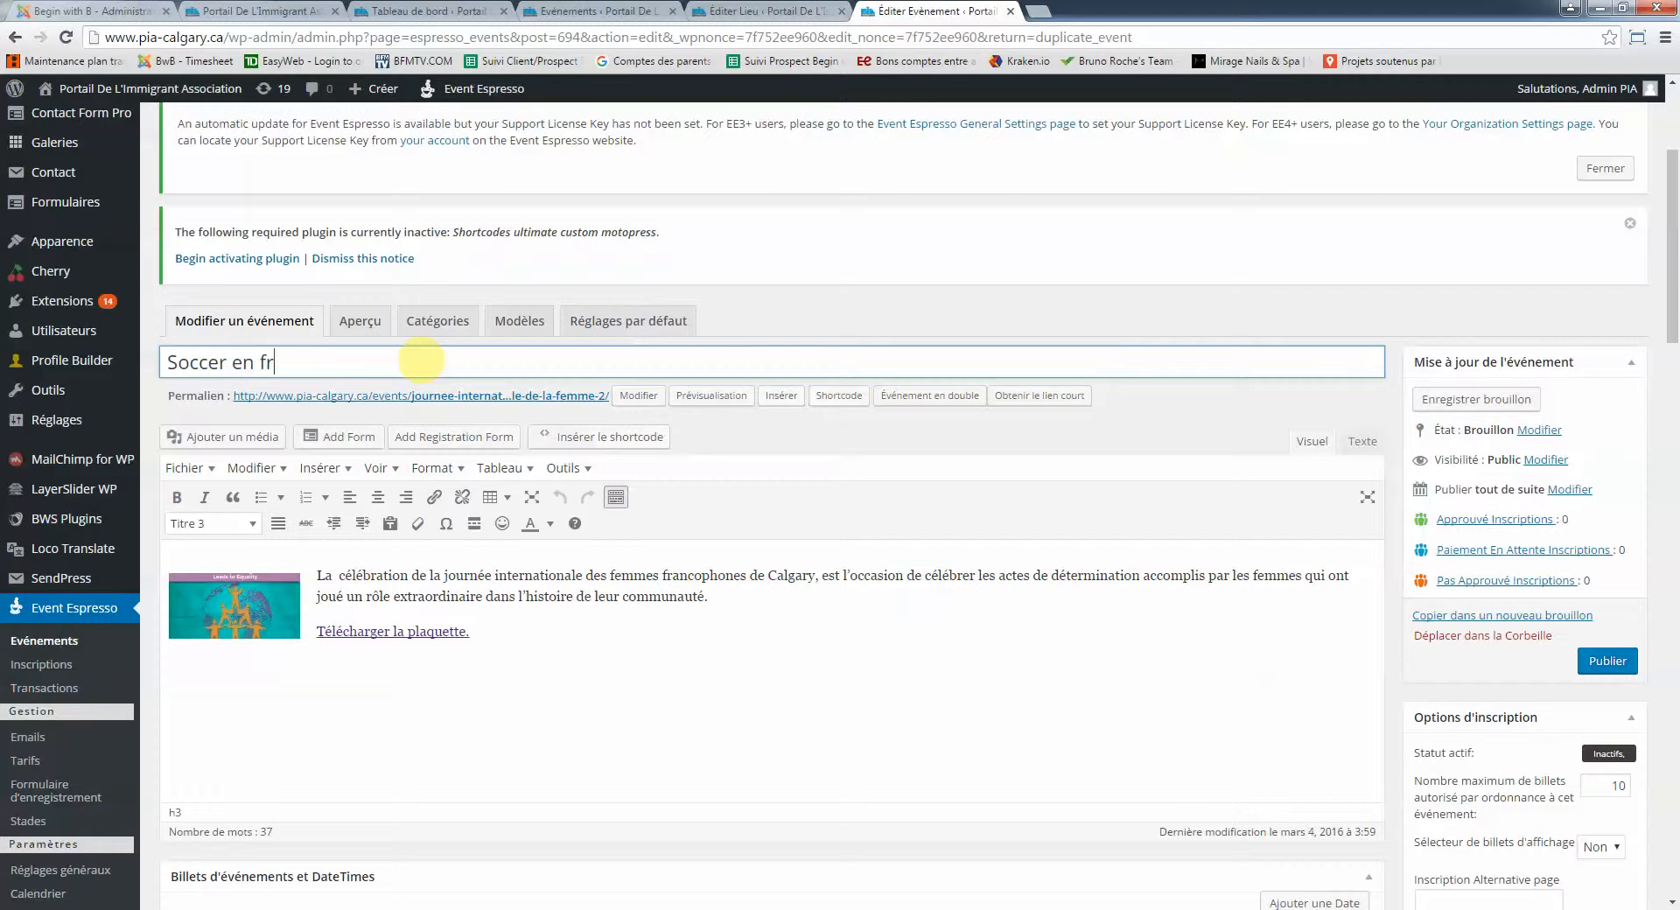
pyautogui.write('ançais - Printemps 2016')
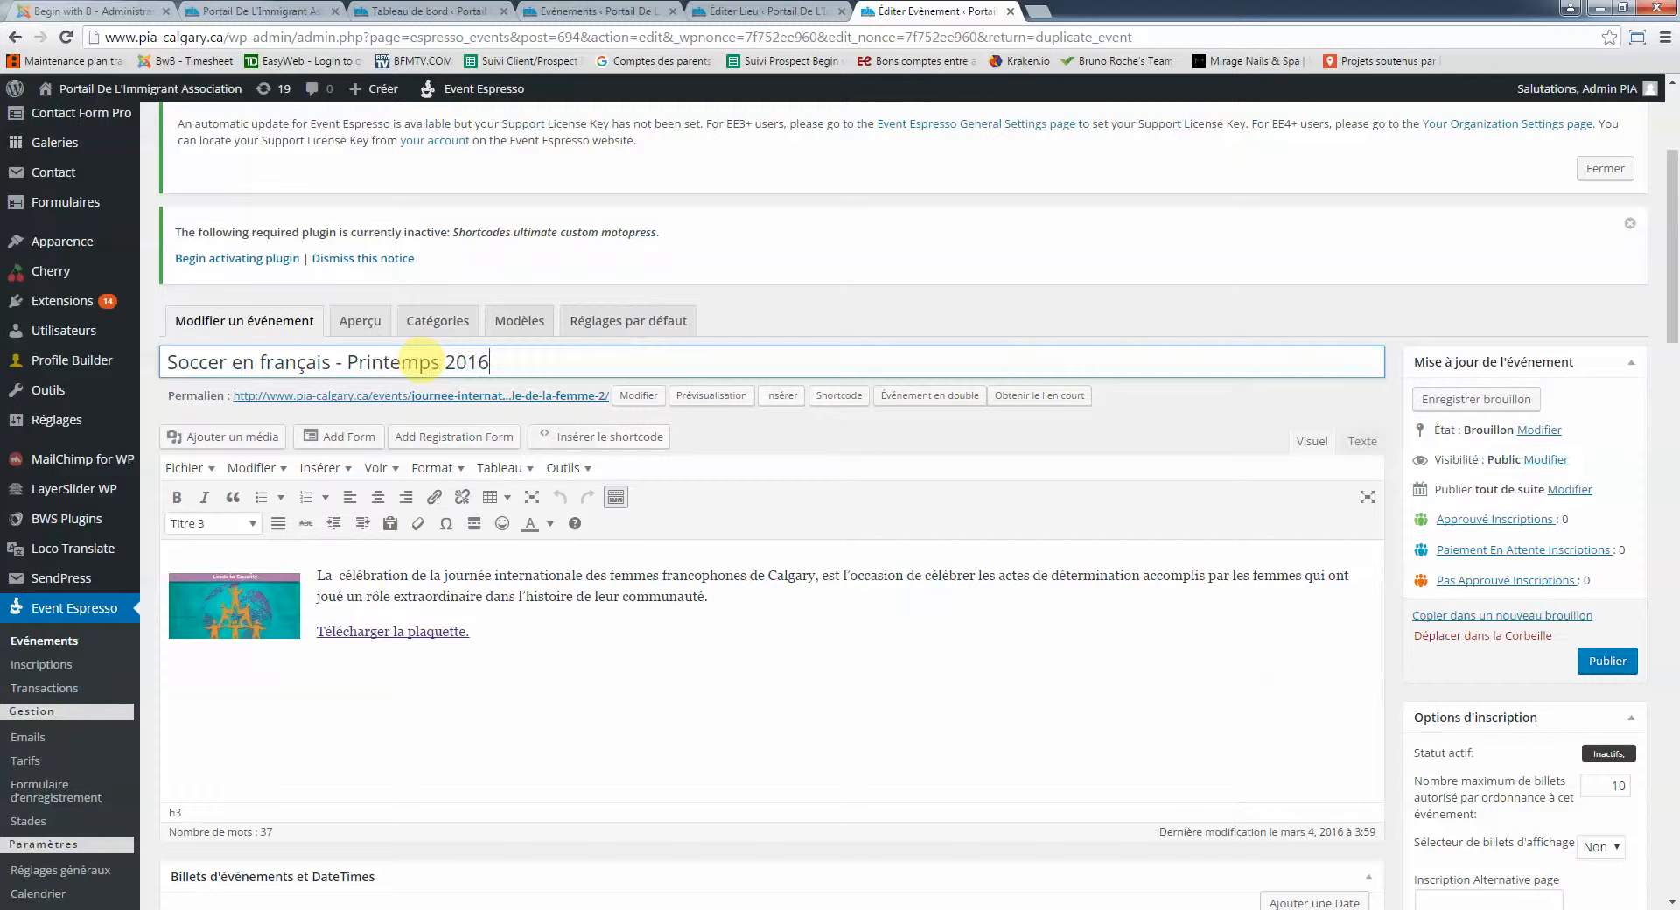
# Clear the old permalink slug so it becomes soccer-en-francais-printemps-2016
pyautogui.scroll(-1, 516, 315)
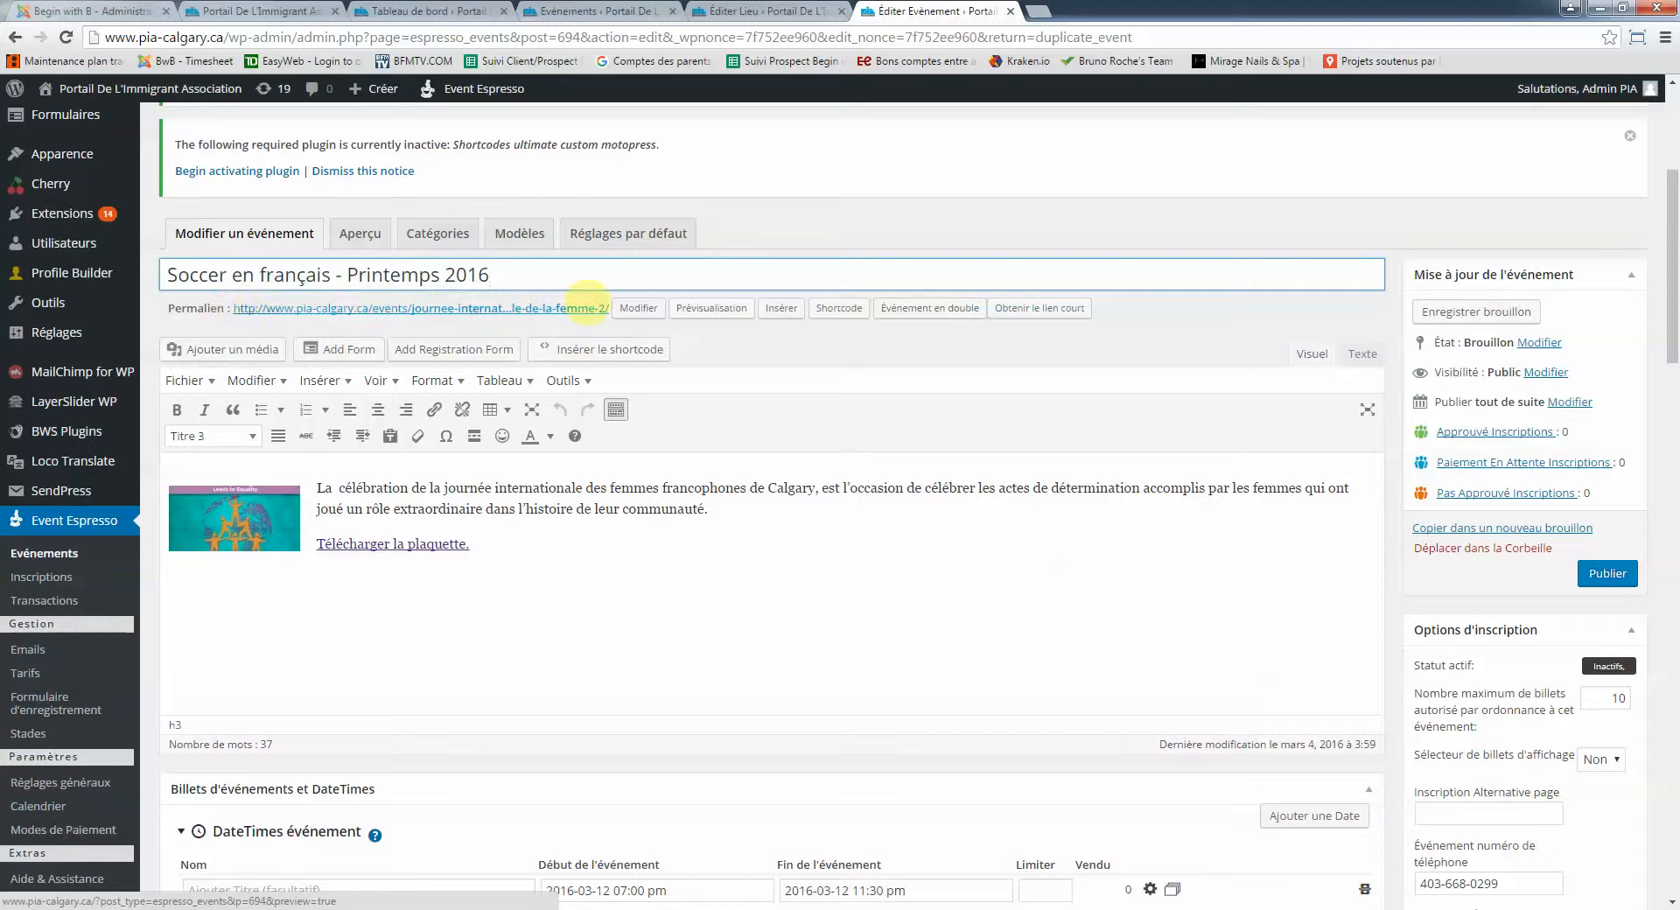
pyautogui.click(636, 308)
pyautogui.hotkey('ctrl', 'a')
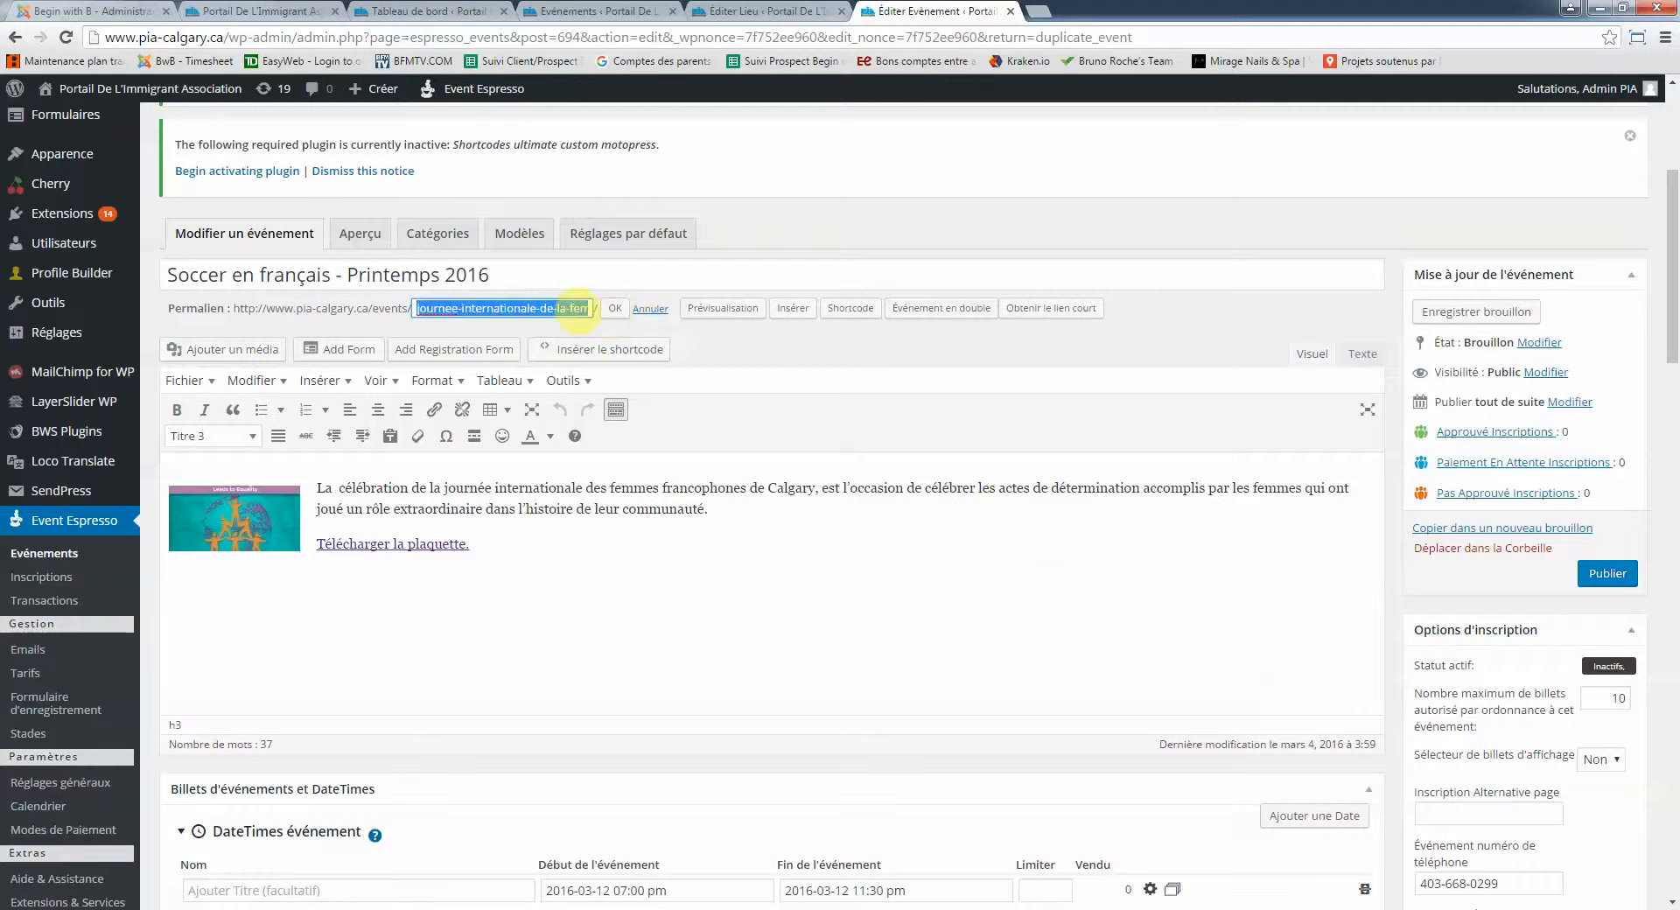
pyautogui.press('BackSpace')
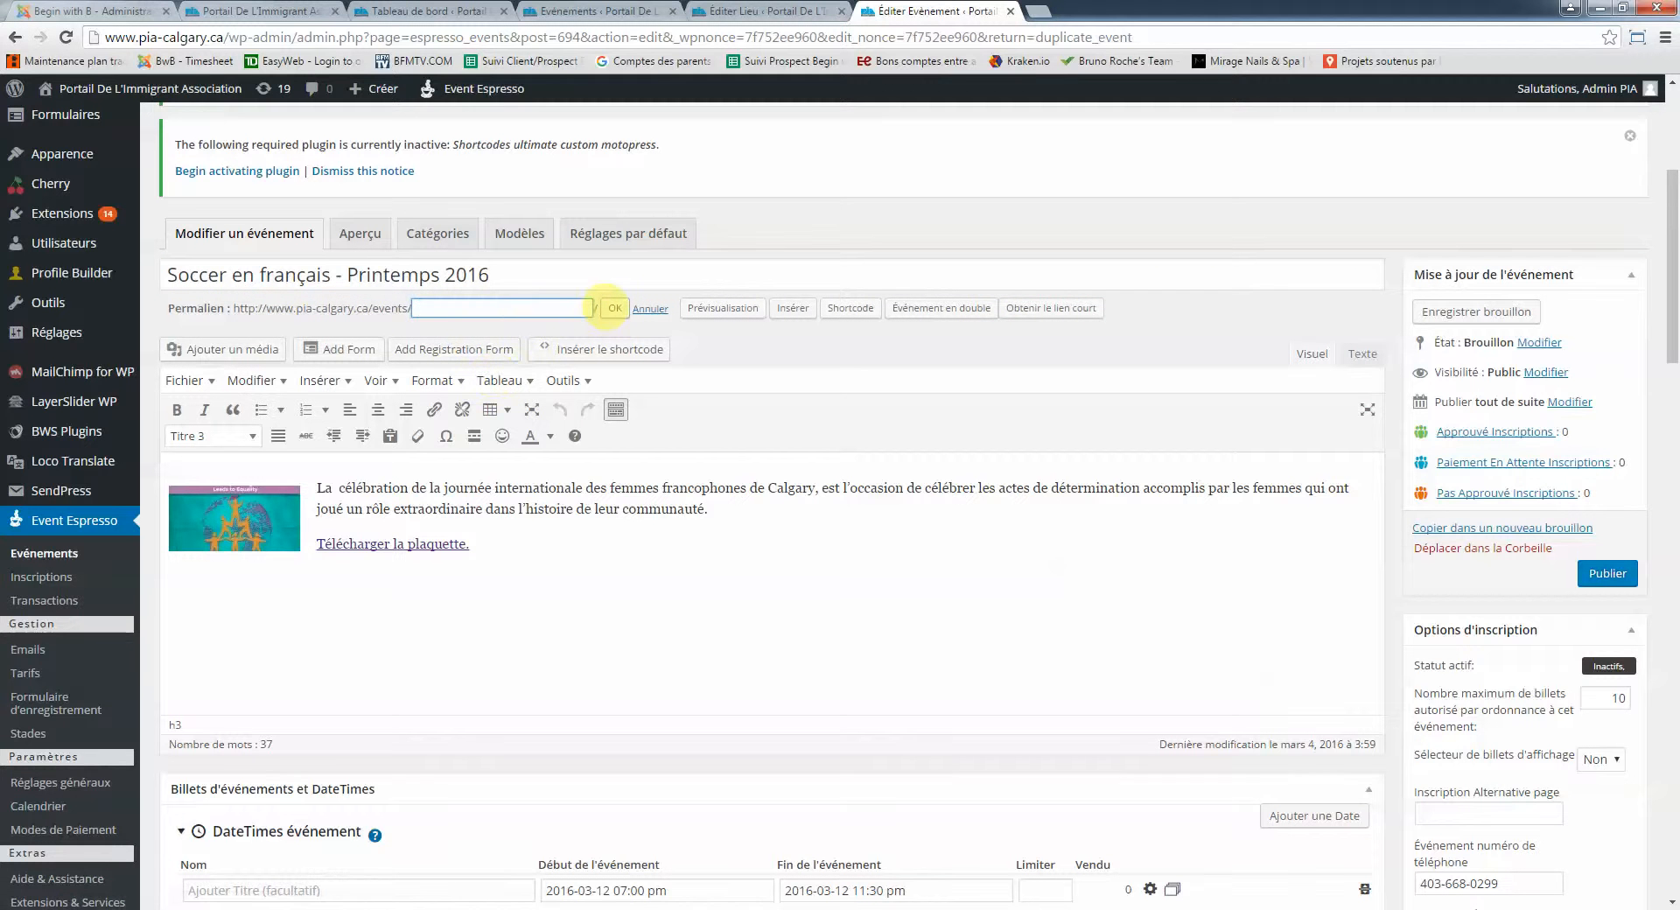
pyautogui.press('Tab')
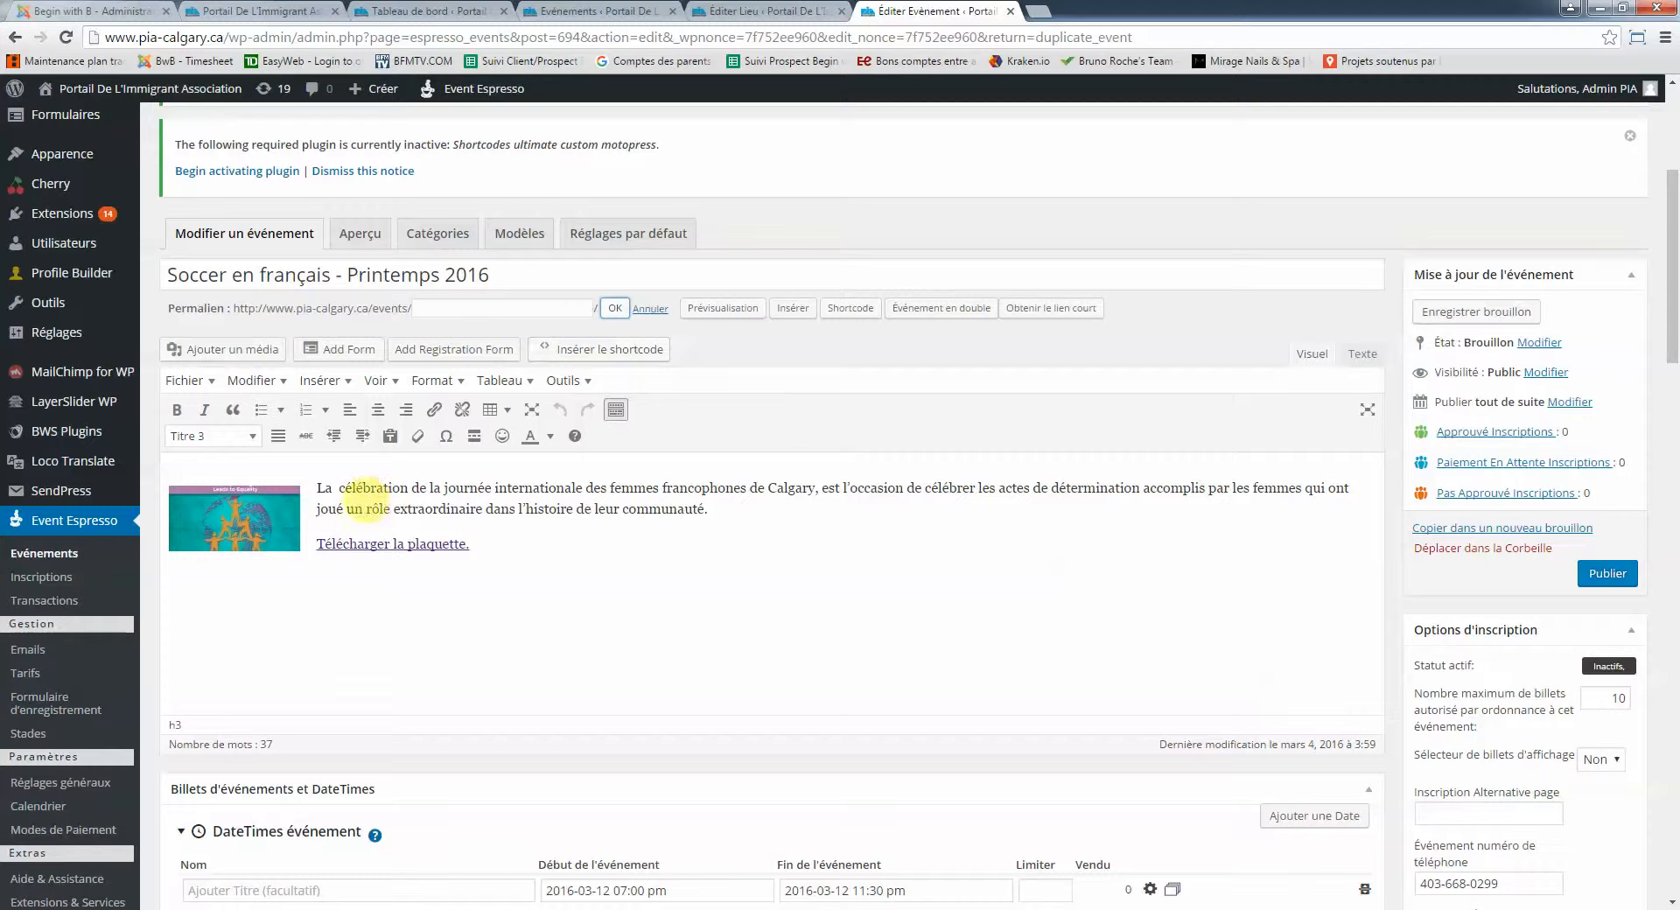
pyautogui.click(368, 500)
# Replace the description with 'S'amuser, rencontrer des amis… entraineurs qualifiés ... en français!' and fix the spelling
pyautogui.scroll(-1, 435, 506)
pyautogui.scroll(-3, 435, 506)
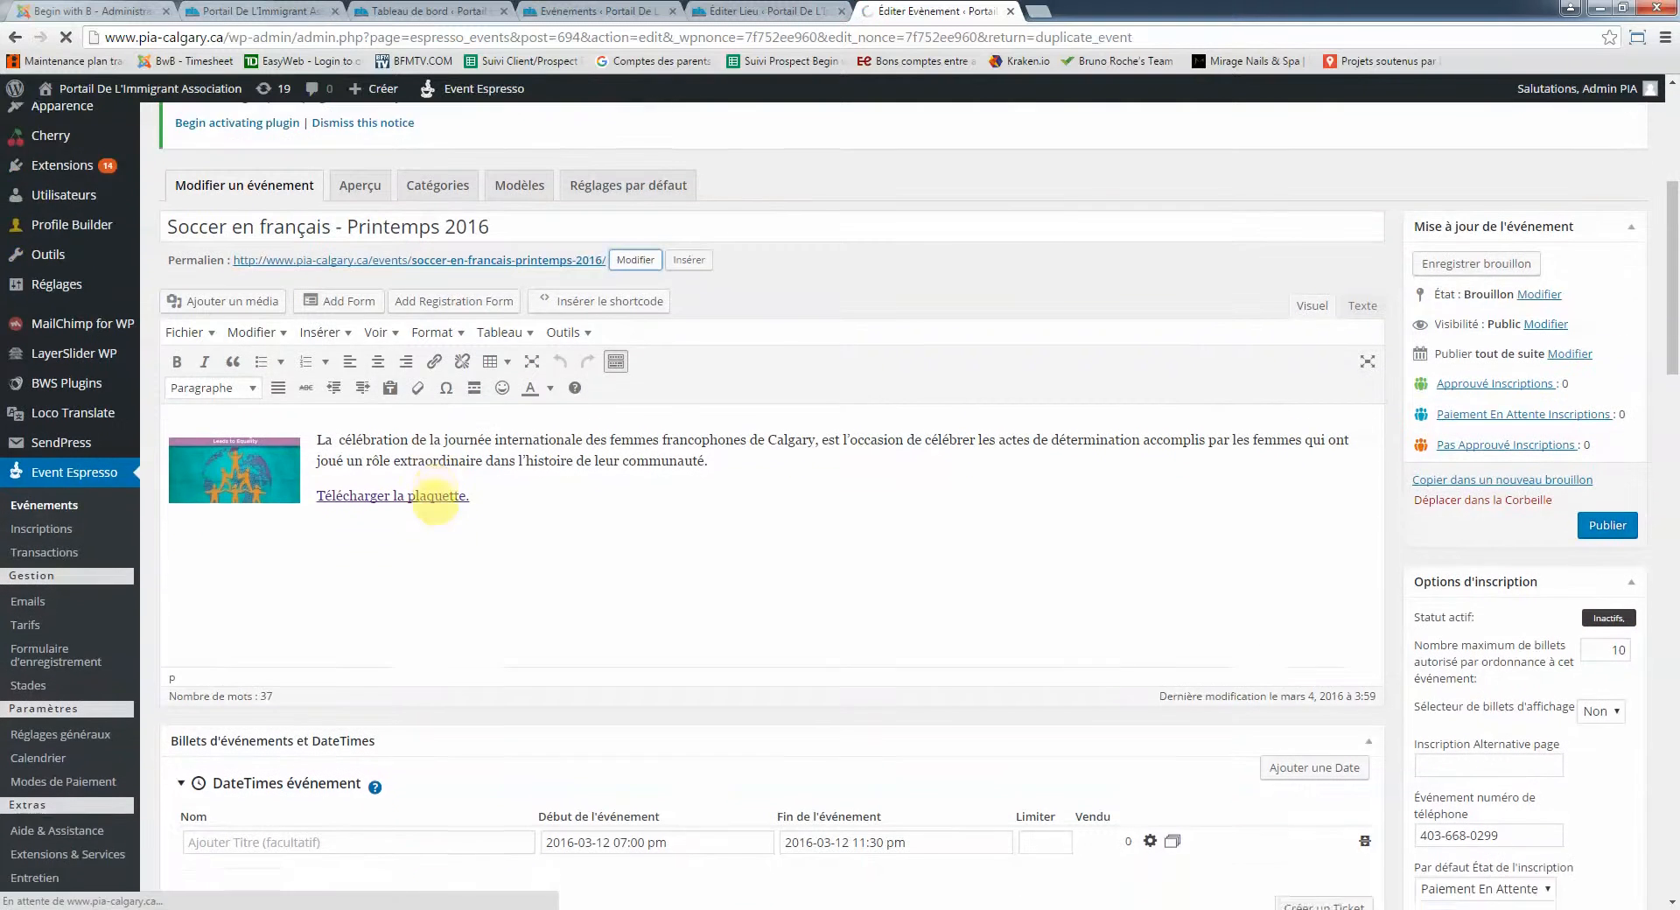
pyautogui.scroll(3, 431, 495)
pyautogui.click(363, 475)
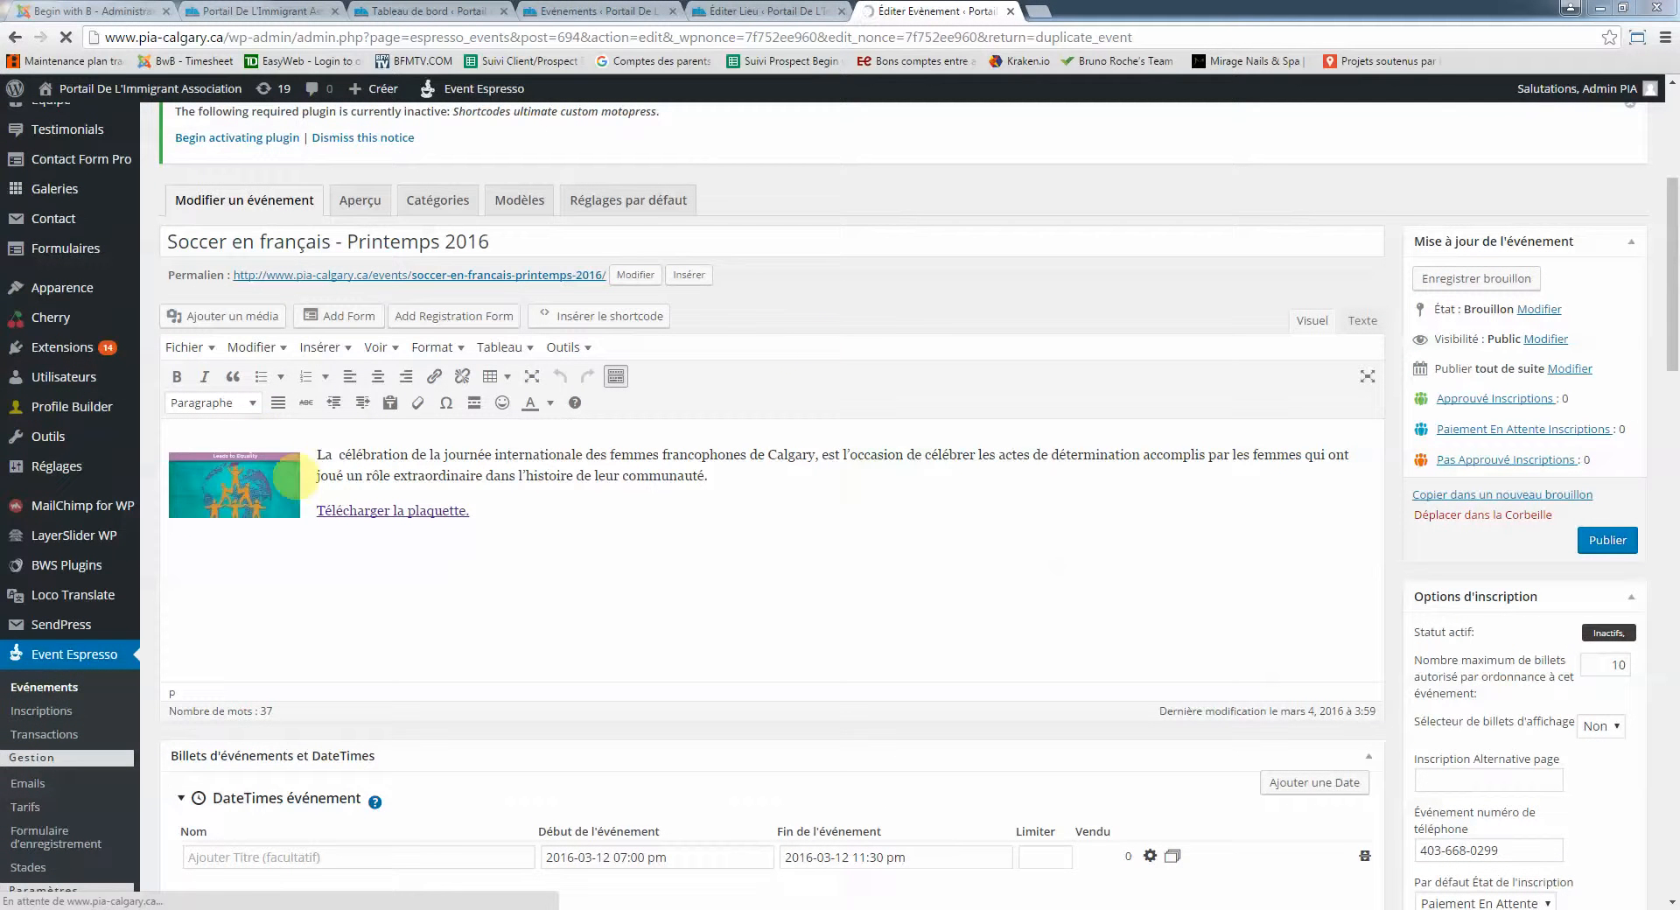
pyautogui.moveTo(317, 455); pyautogui.dragTo(758, 475)
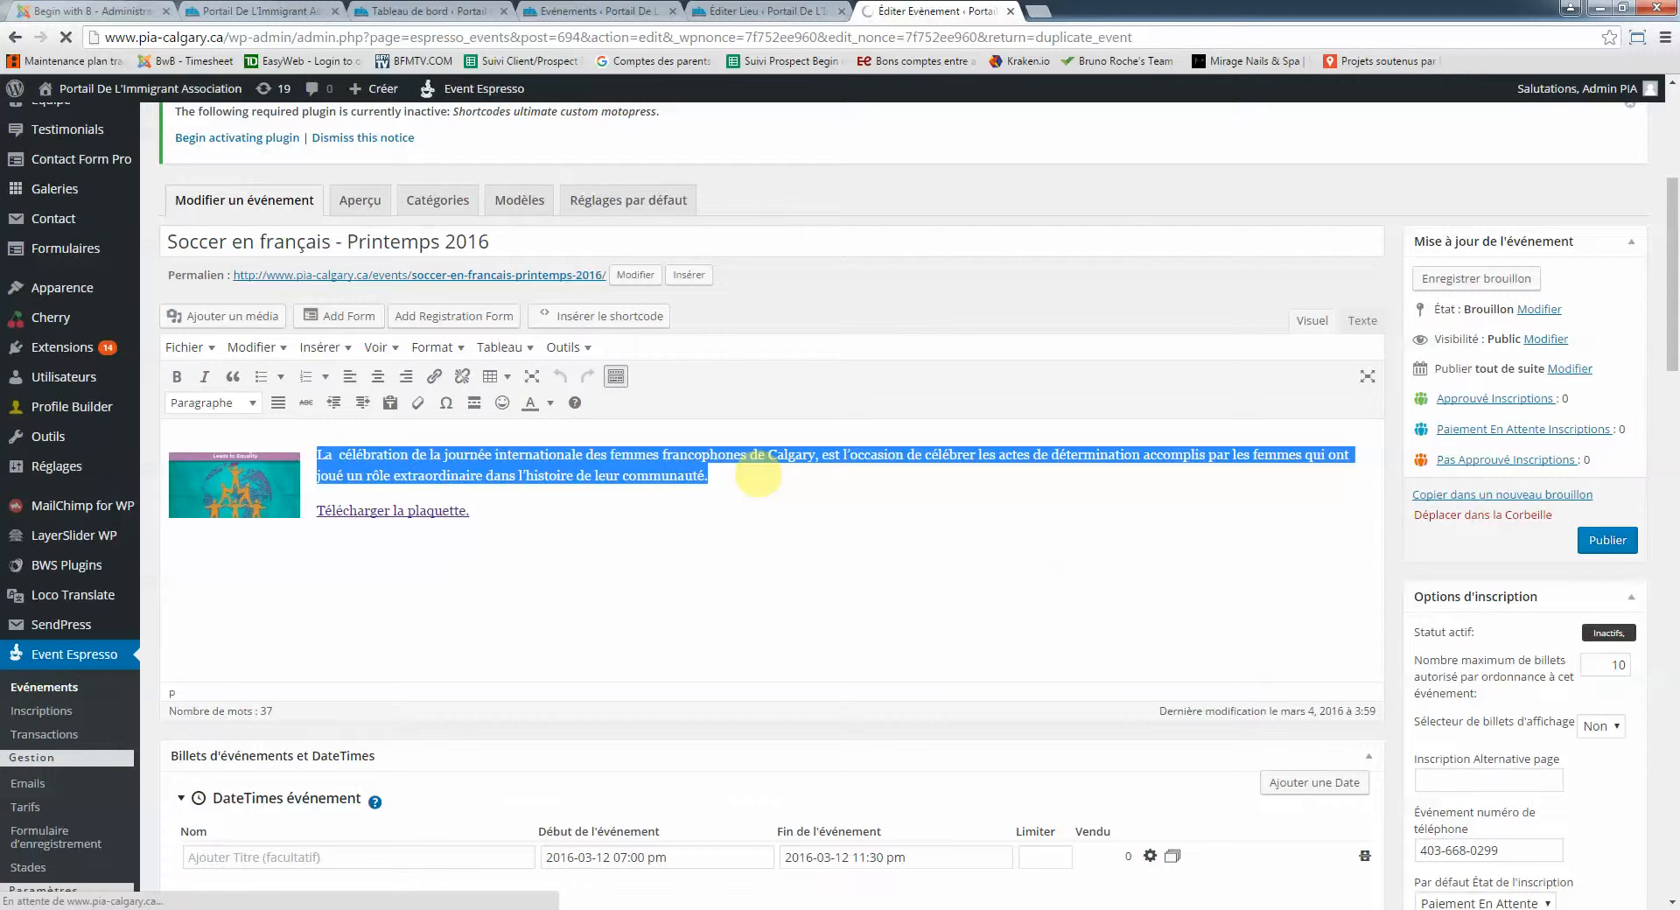
pyautogui.write("S'amuser, ")
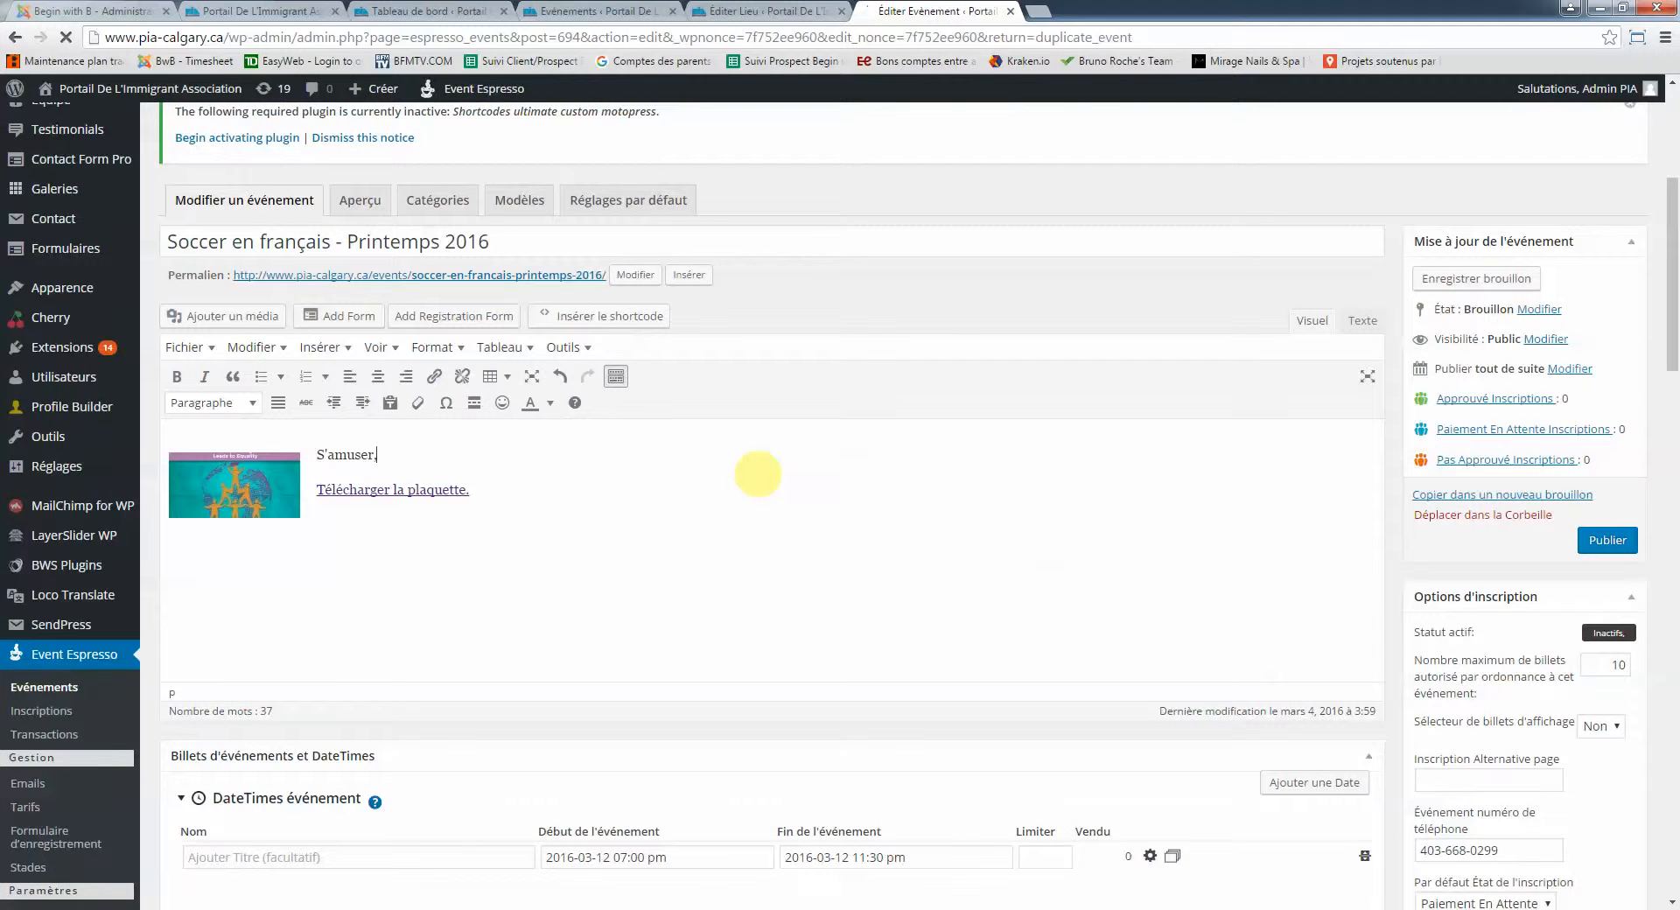
pyautogui.write('rencontrer des amis, appre')
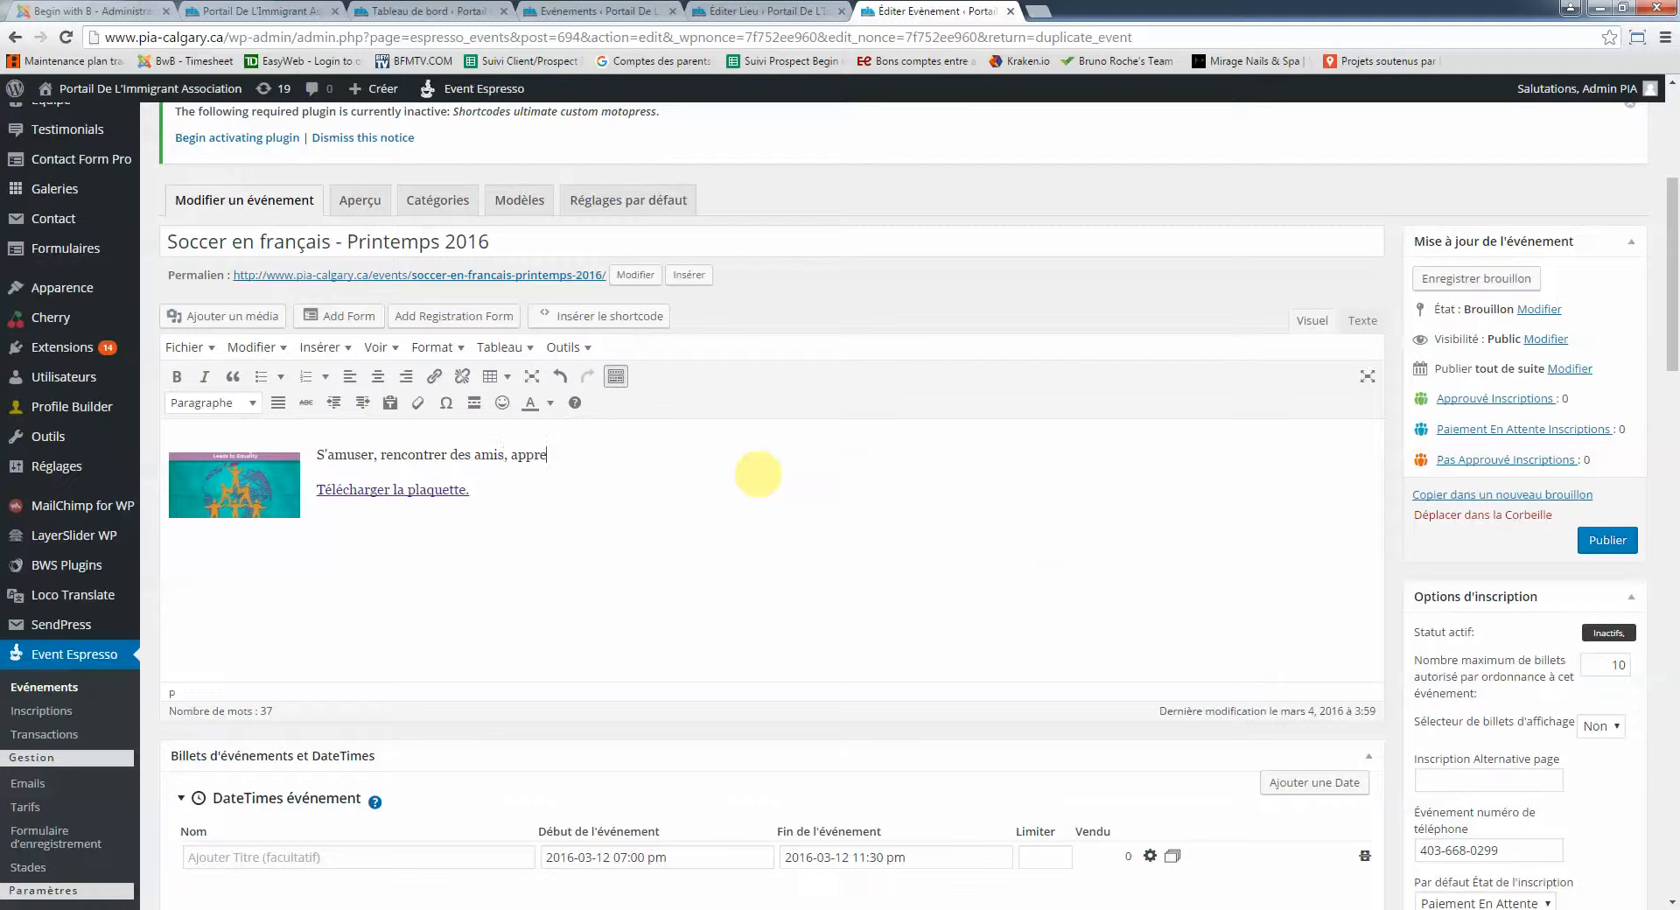
pyautogui.write("ndre ou s'améliorer au soccer pa")
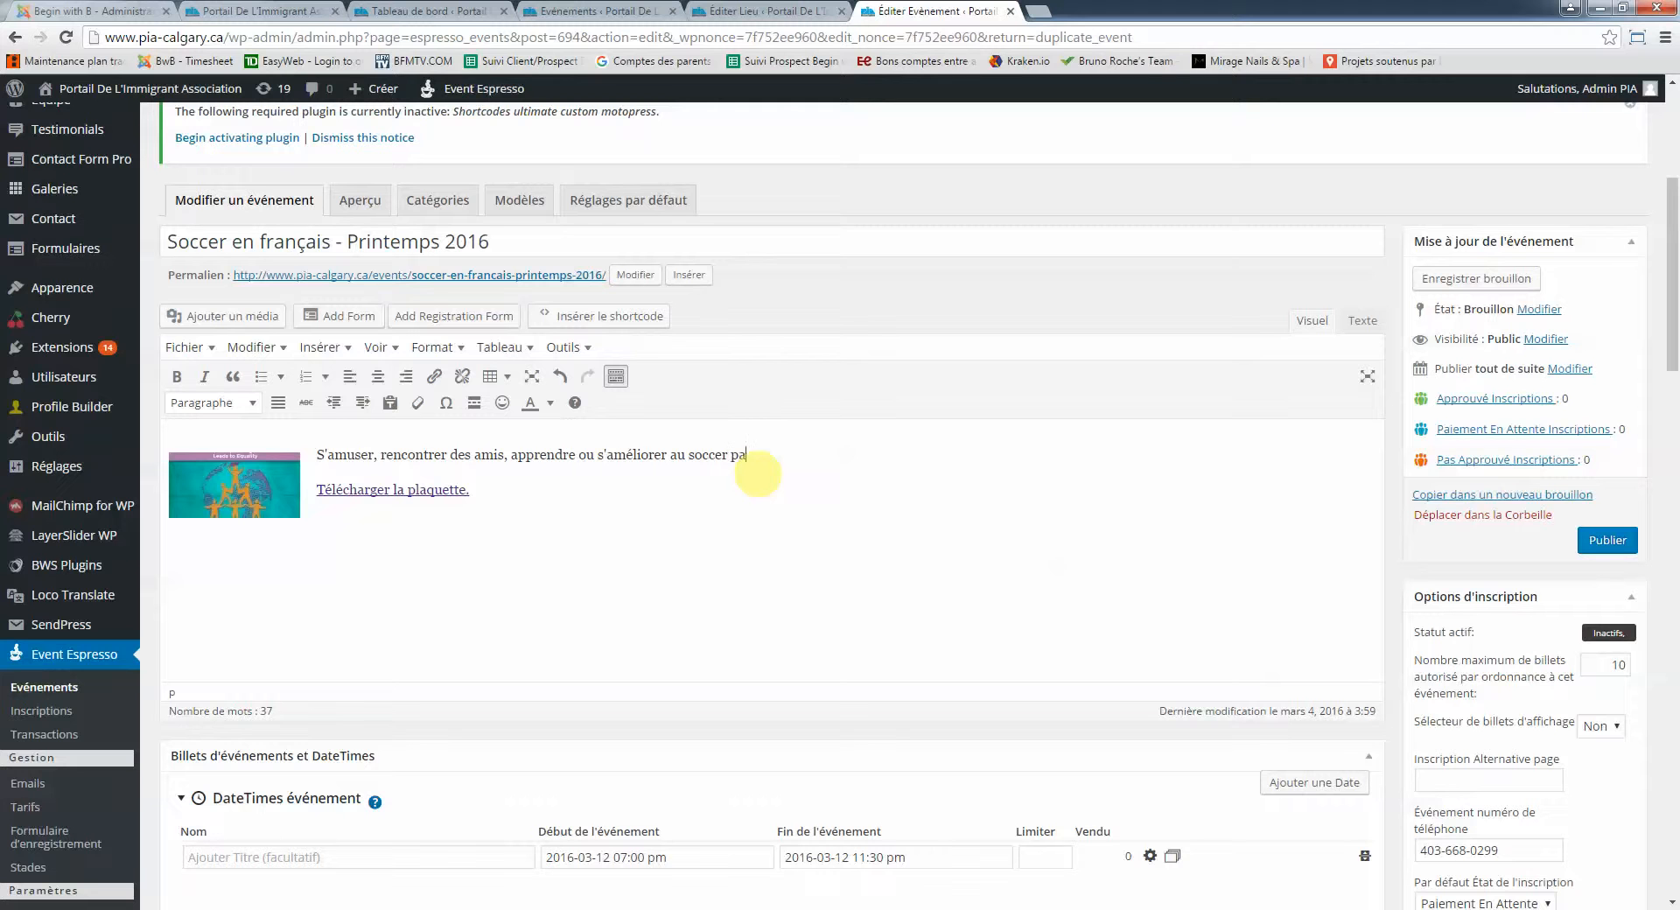
pyautogui.write('r des entraineurs quali')
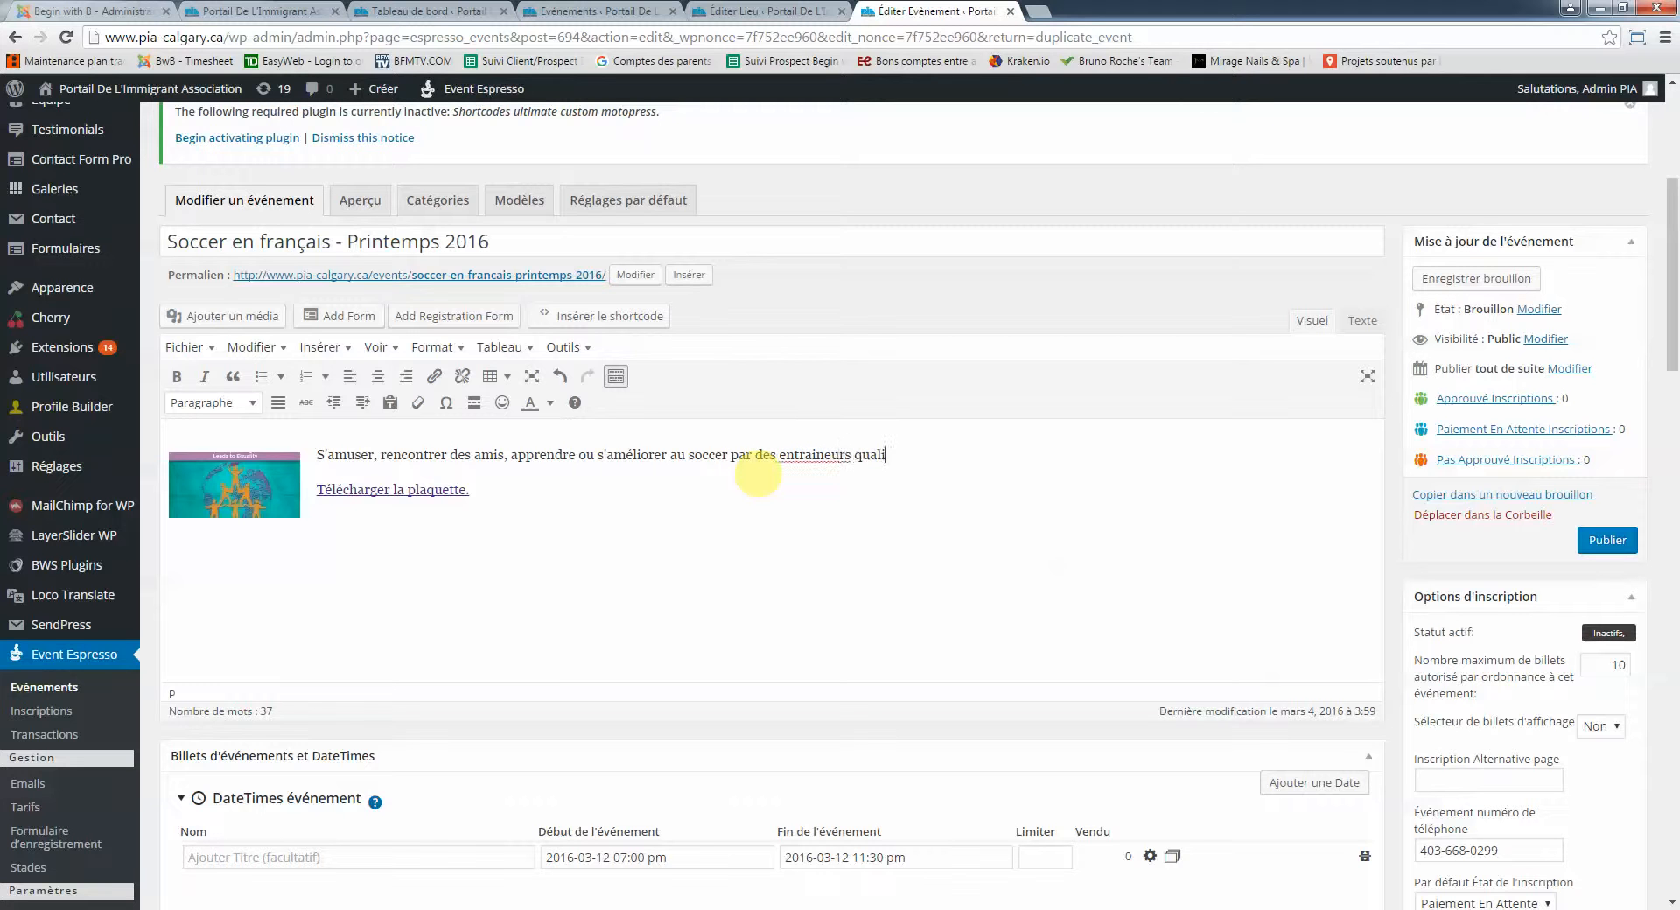
pyautogui.write('fiés ... en français!')
pyautogui.rightClick(812, 454)
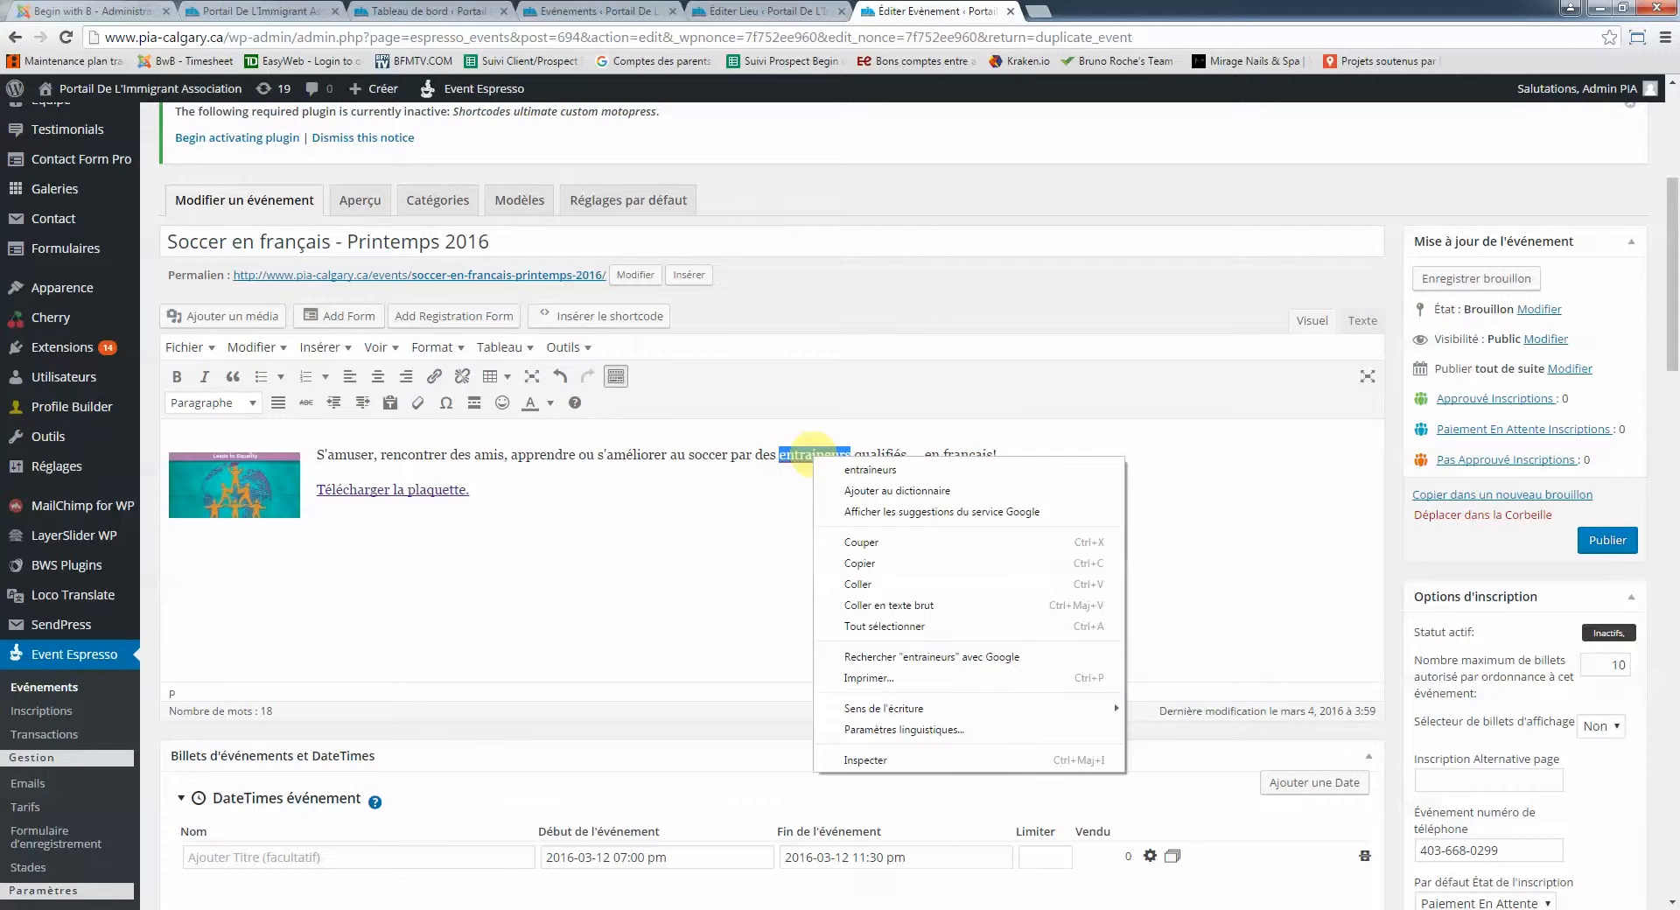
pyautogui.click(827, 466)
pyautogui.click(617, 484)
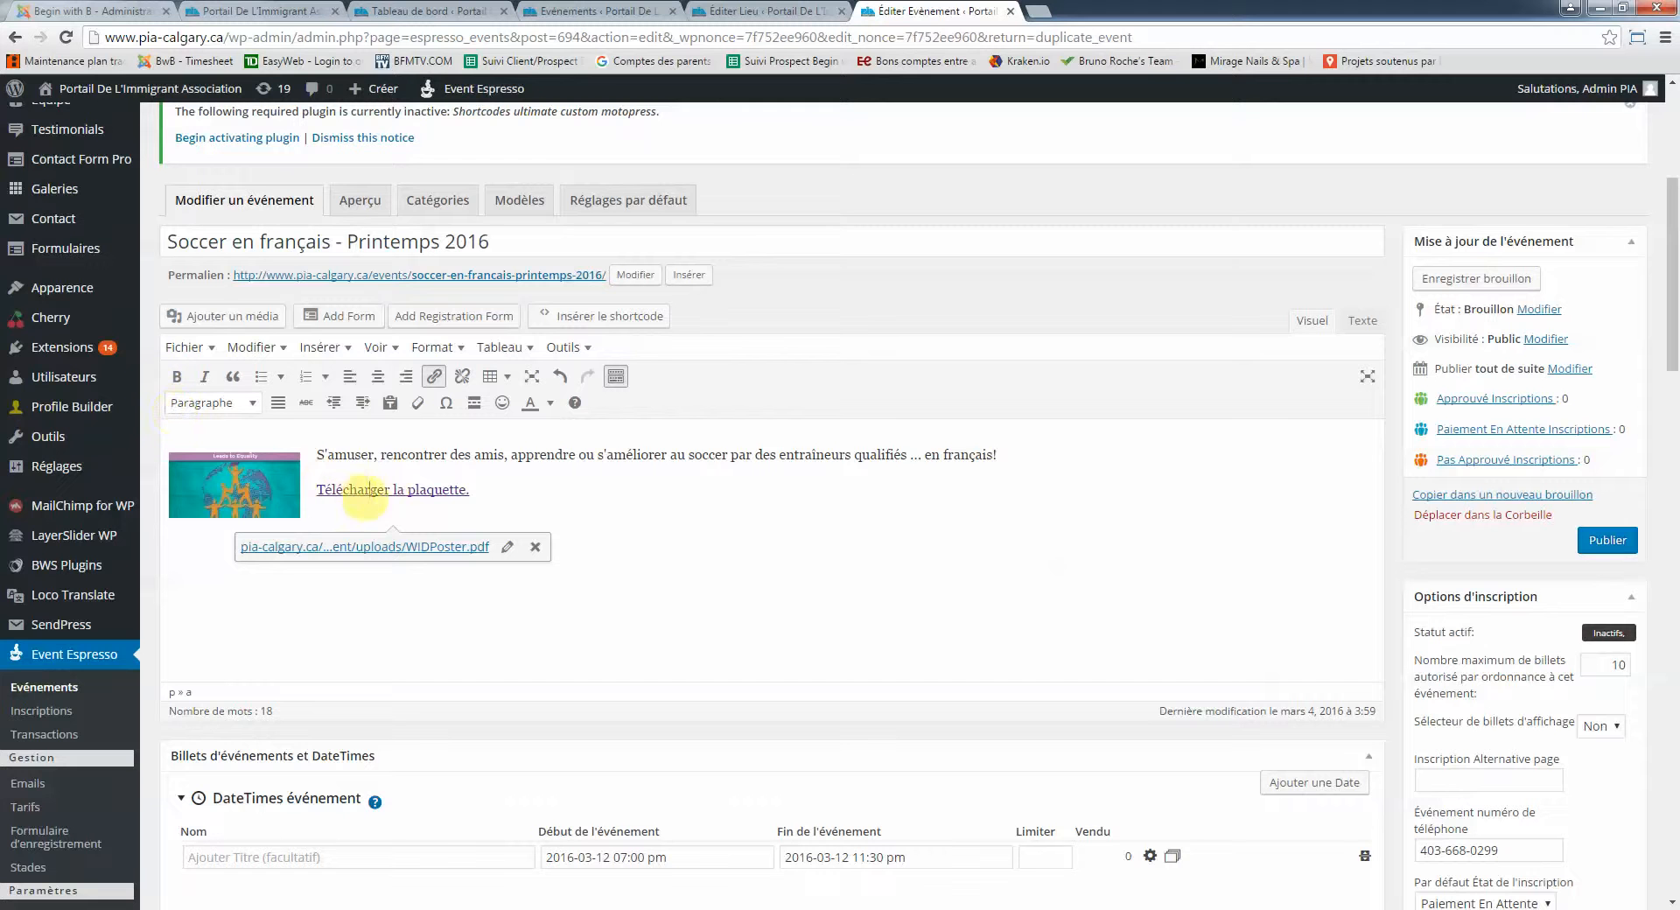
# Open Médias > Bibliothèque in a new tab and browse the uploaded images and PDFs
pyautogui.scroll(1, 364, 473)
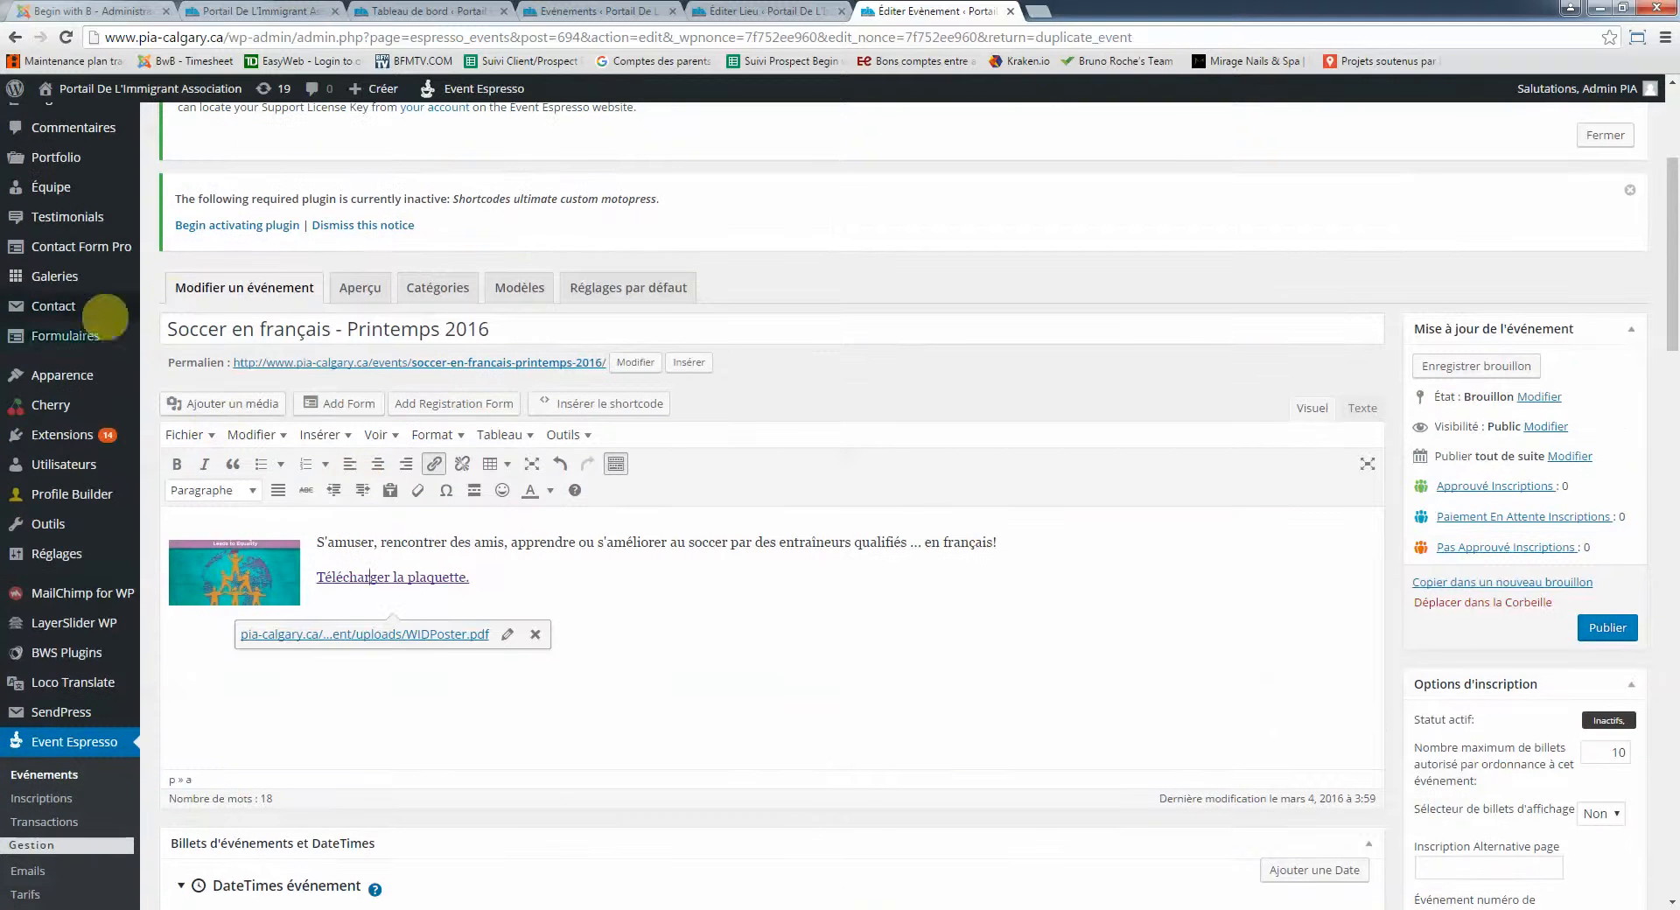
pyautogui.scroll(2, 320, 368)
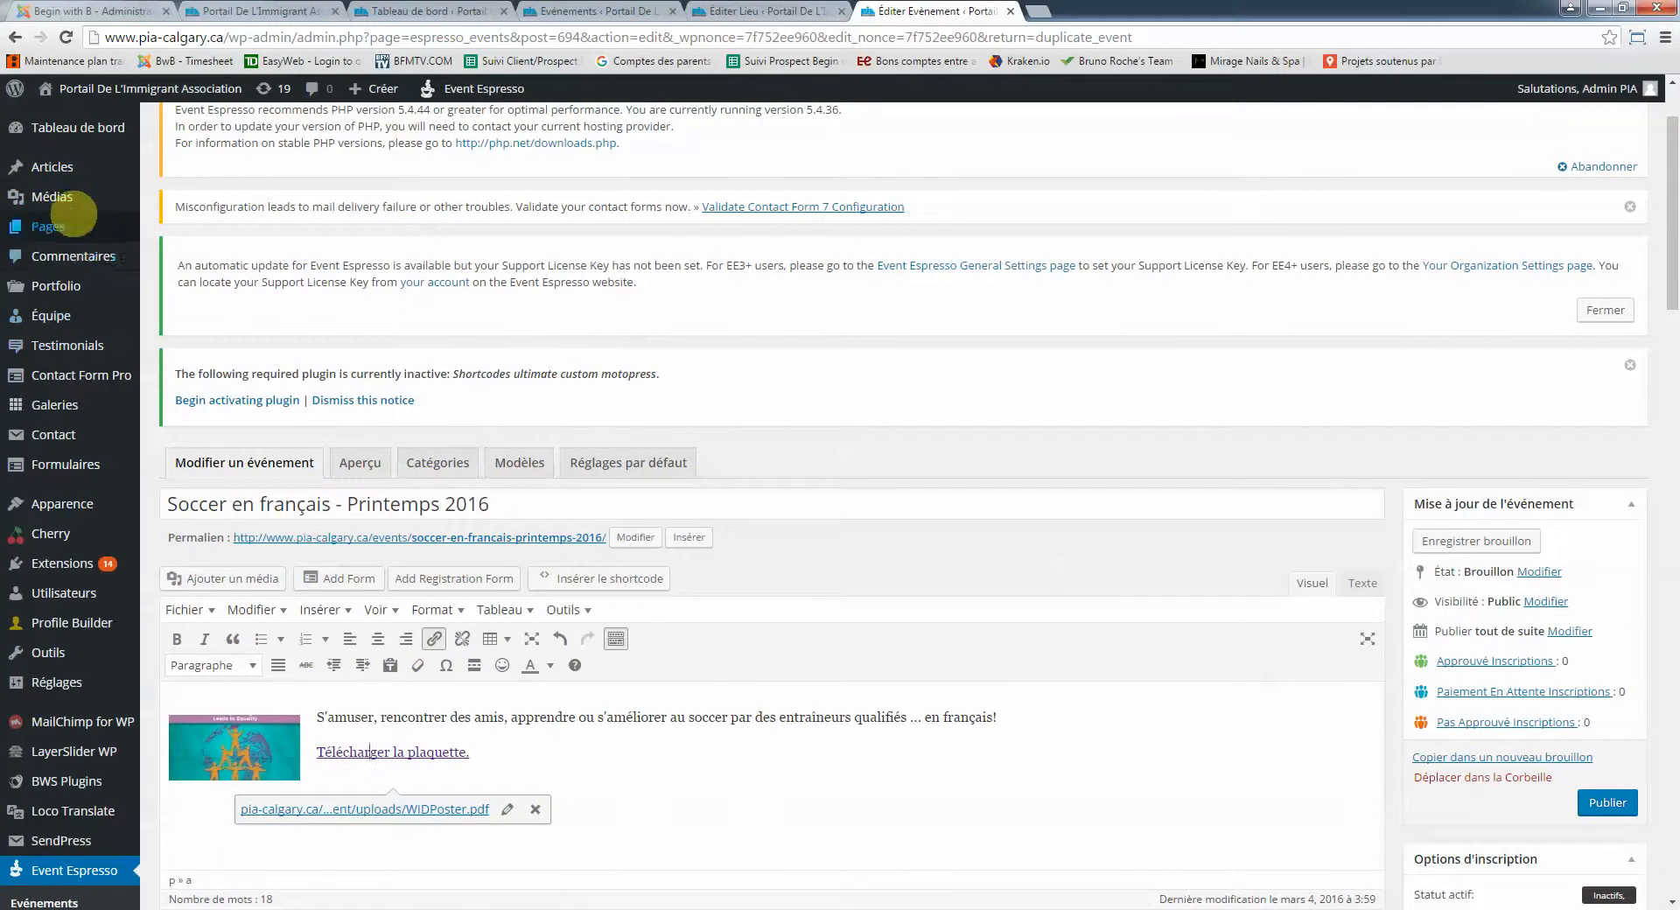
pyautogui.rightClick(75, 198)
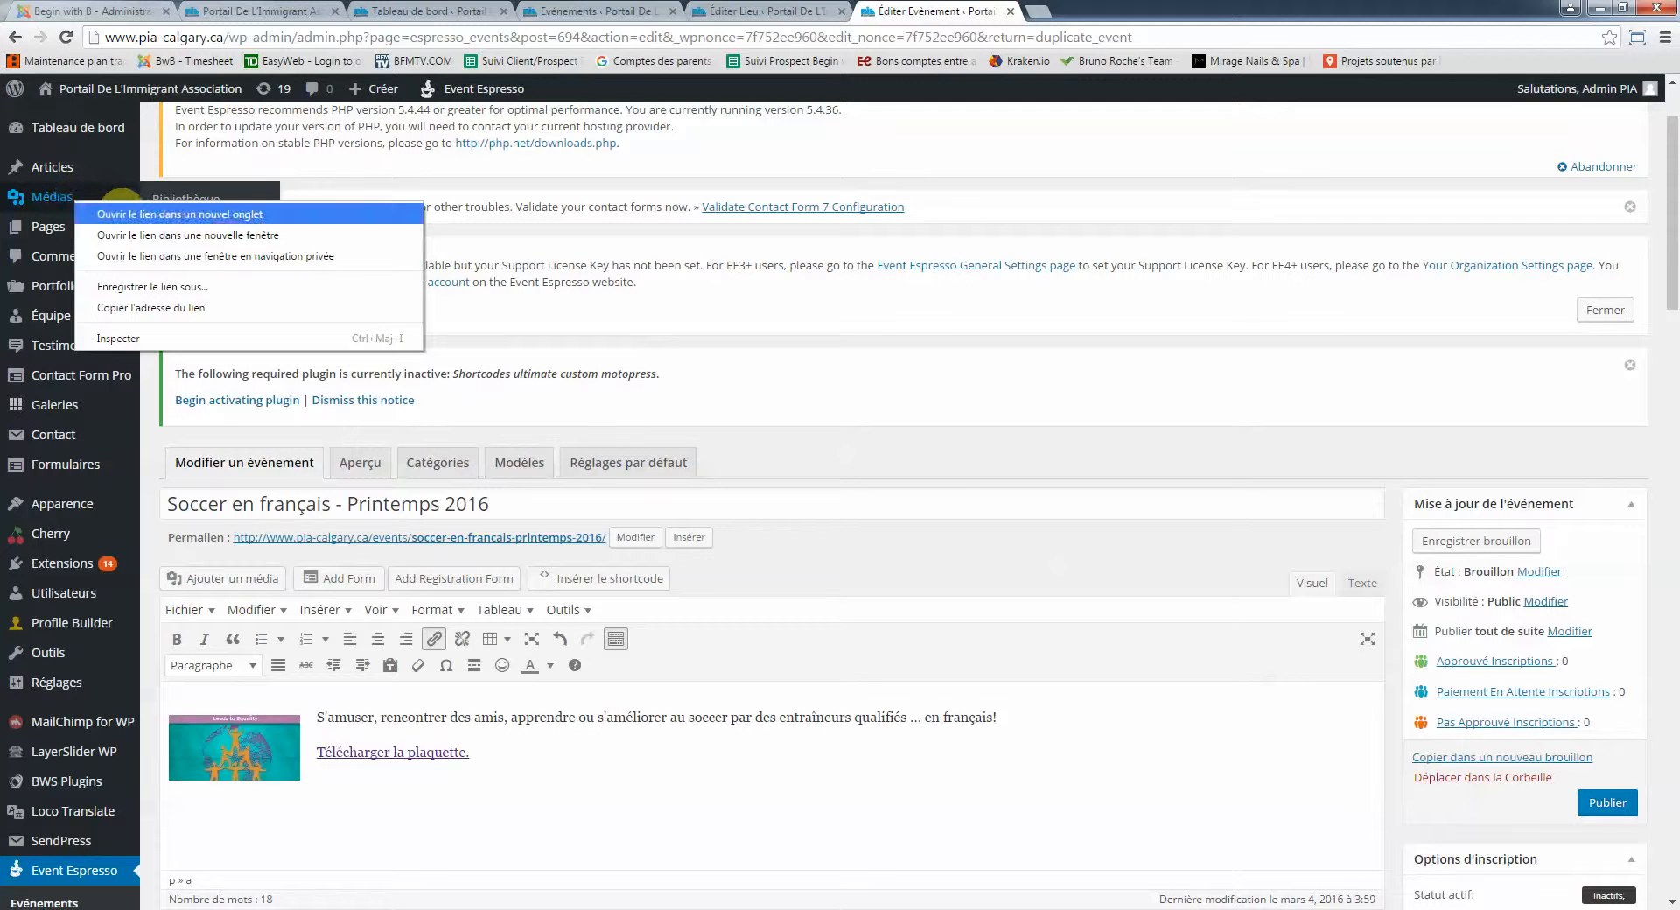
pyautogui.click(121, 214)
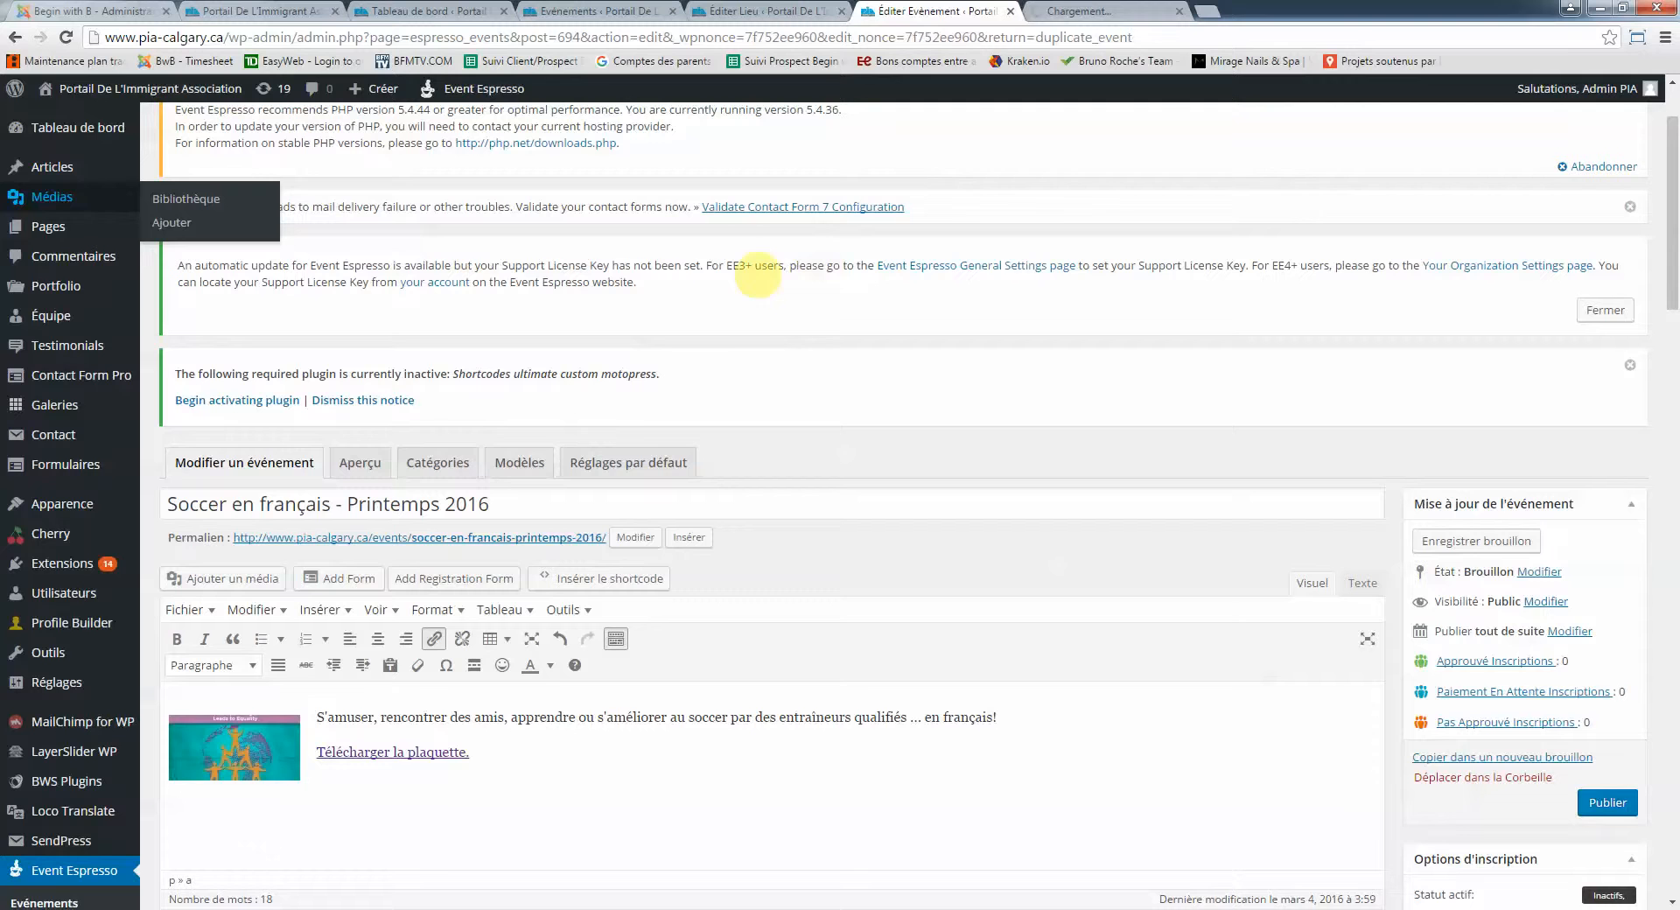
pyautogui.click(1094, 12)
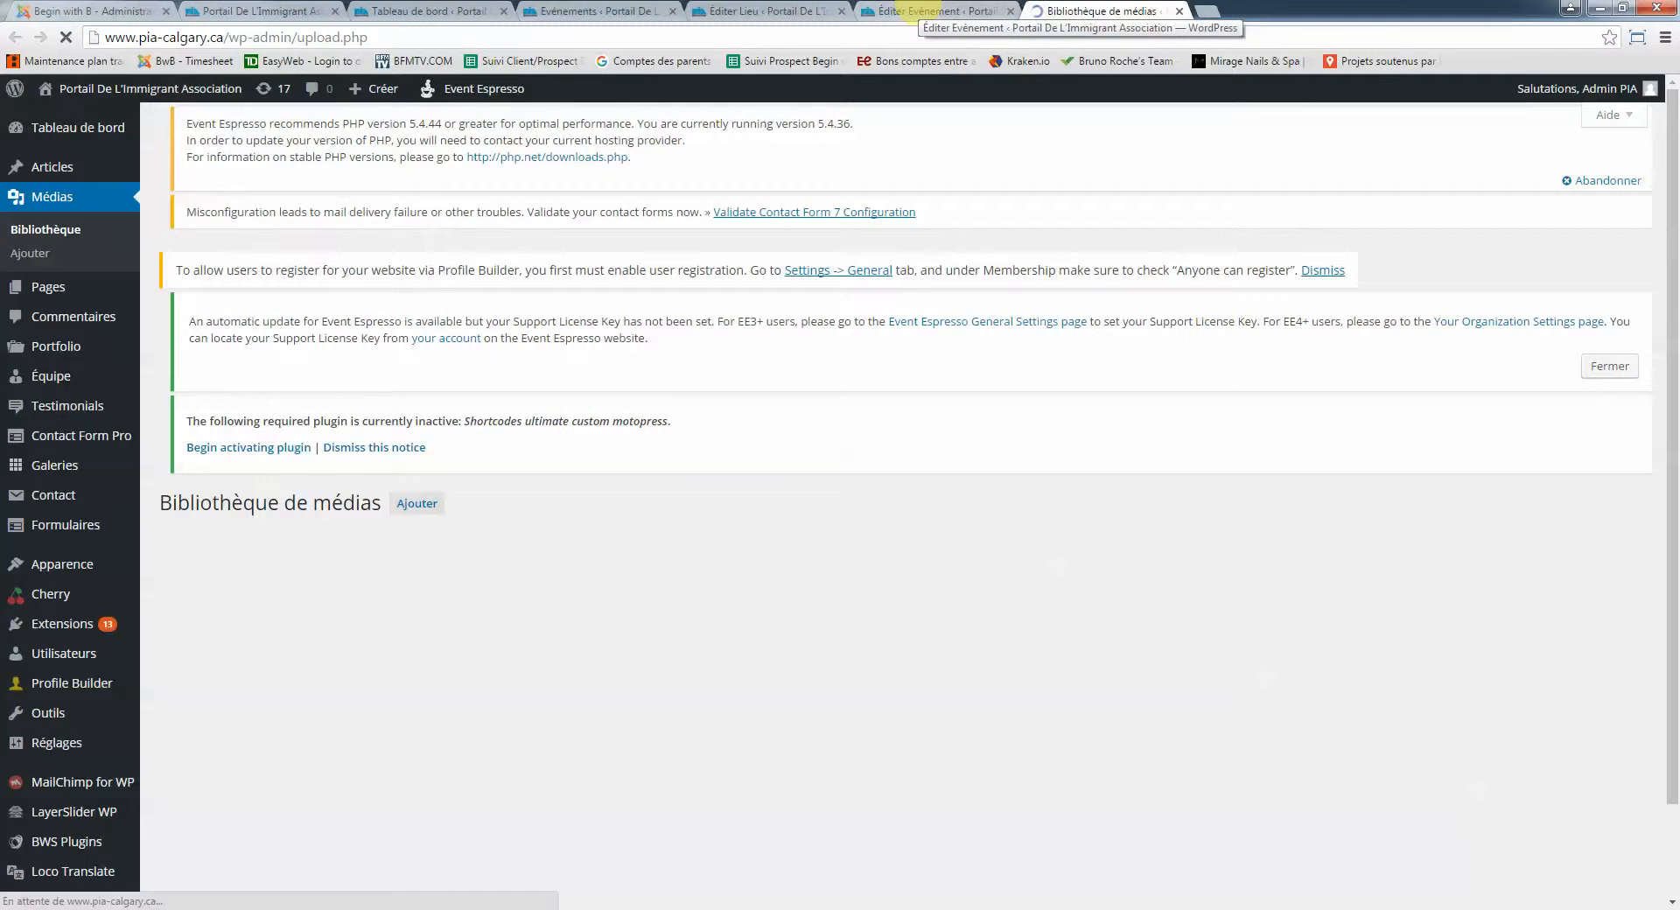
pyautogui.click(285, 9)
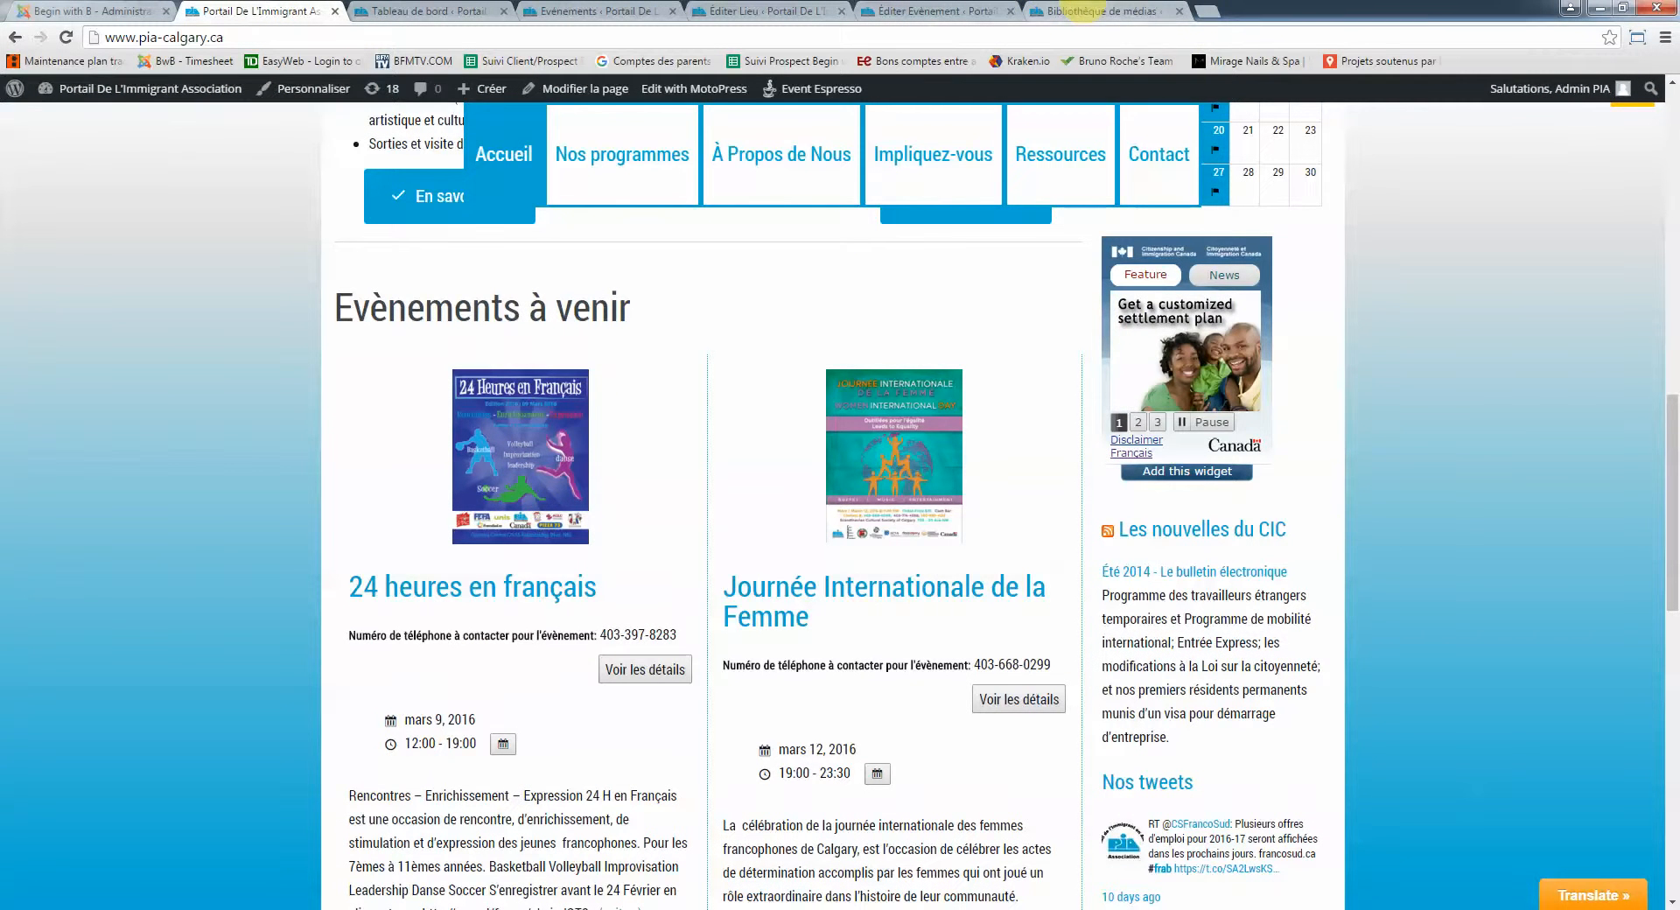
pyautogui.click(1074, 10)
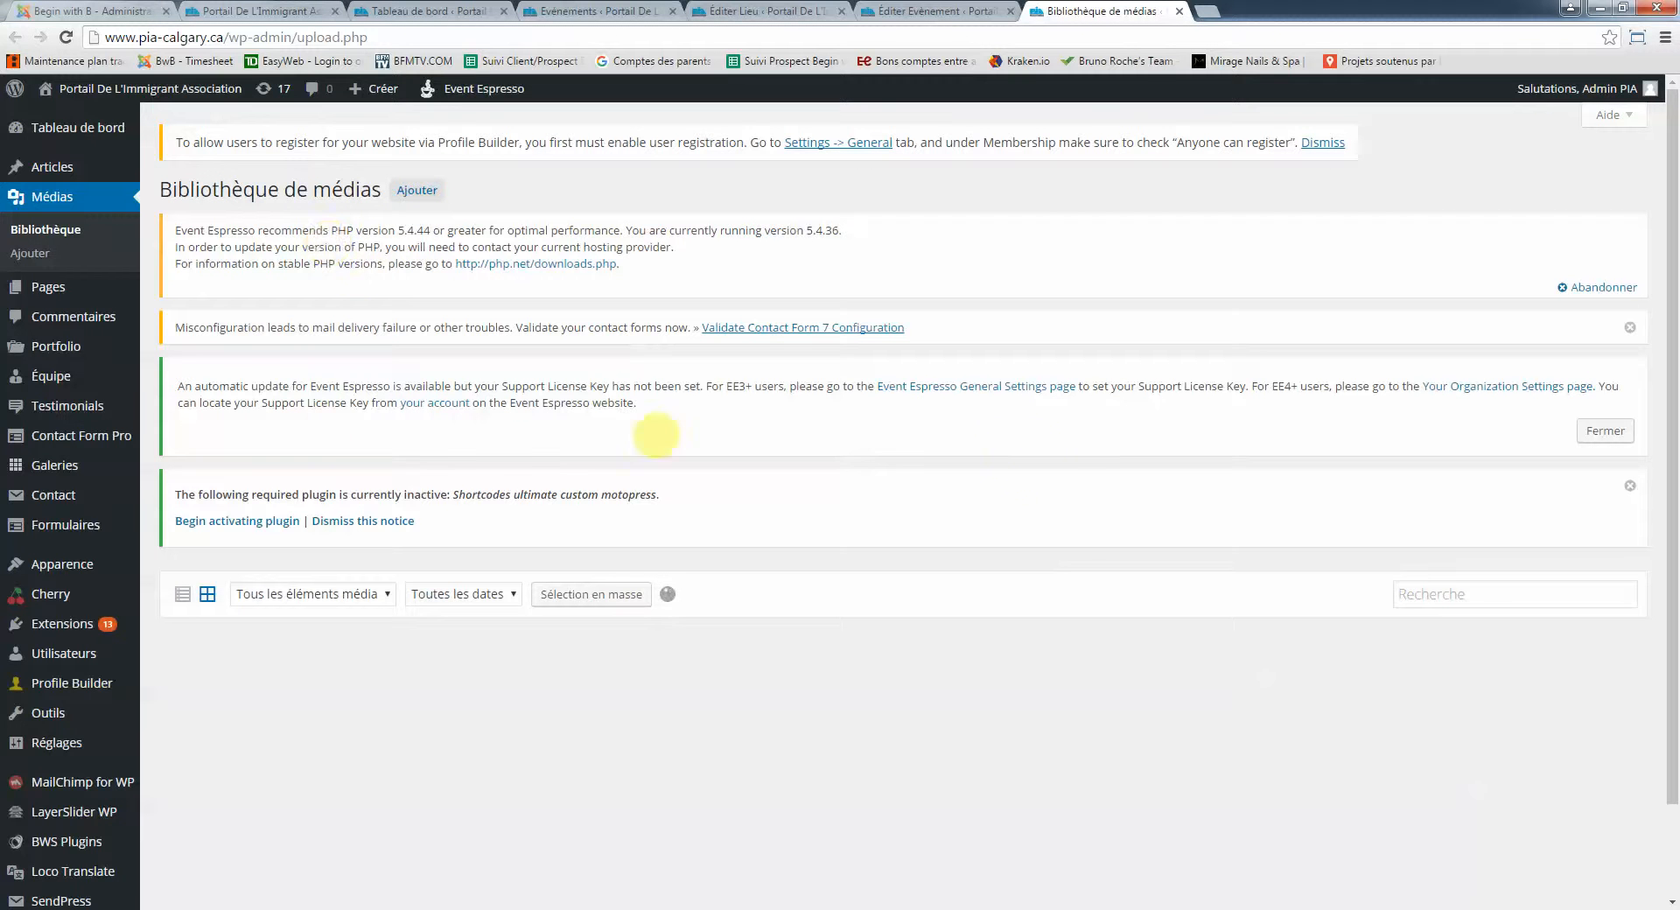
pyautogui.scroll(-2, 919, 492)
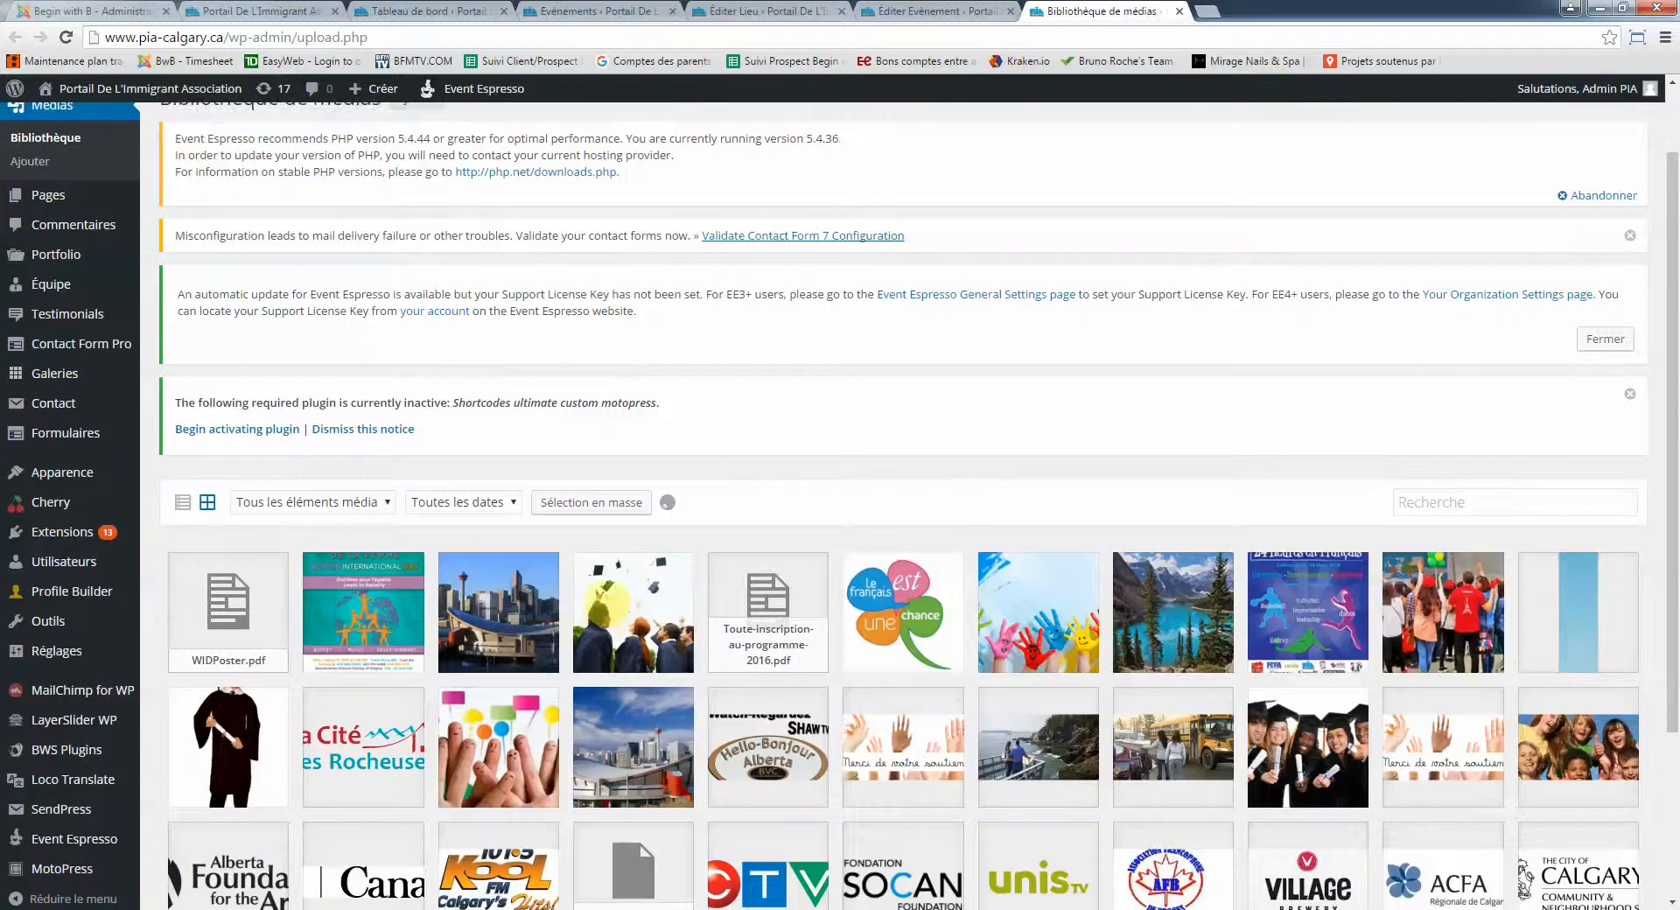
pyautogui.scroll(2, 492, 429)
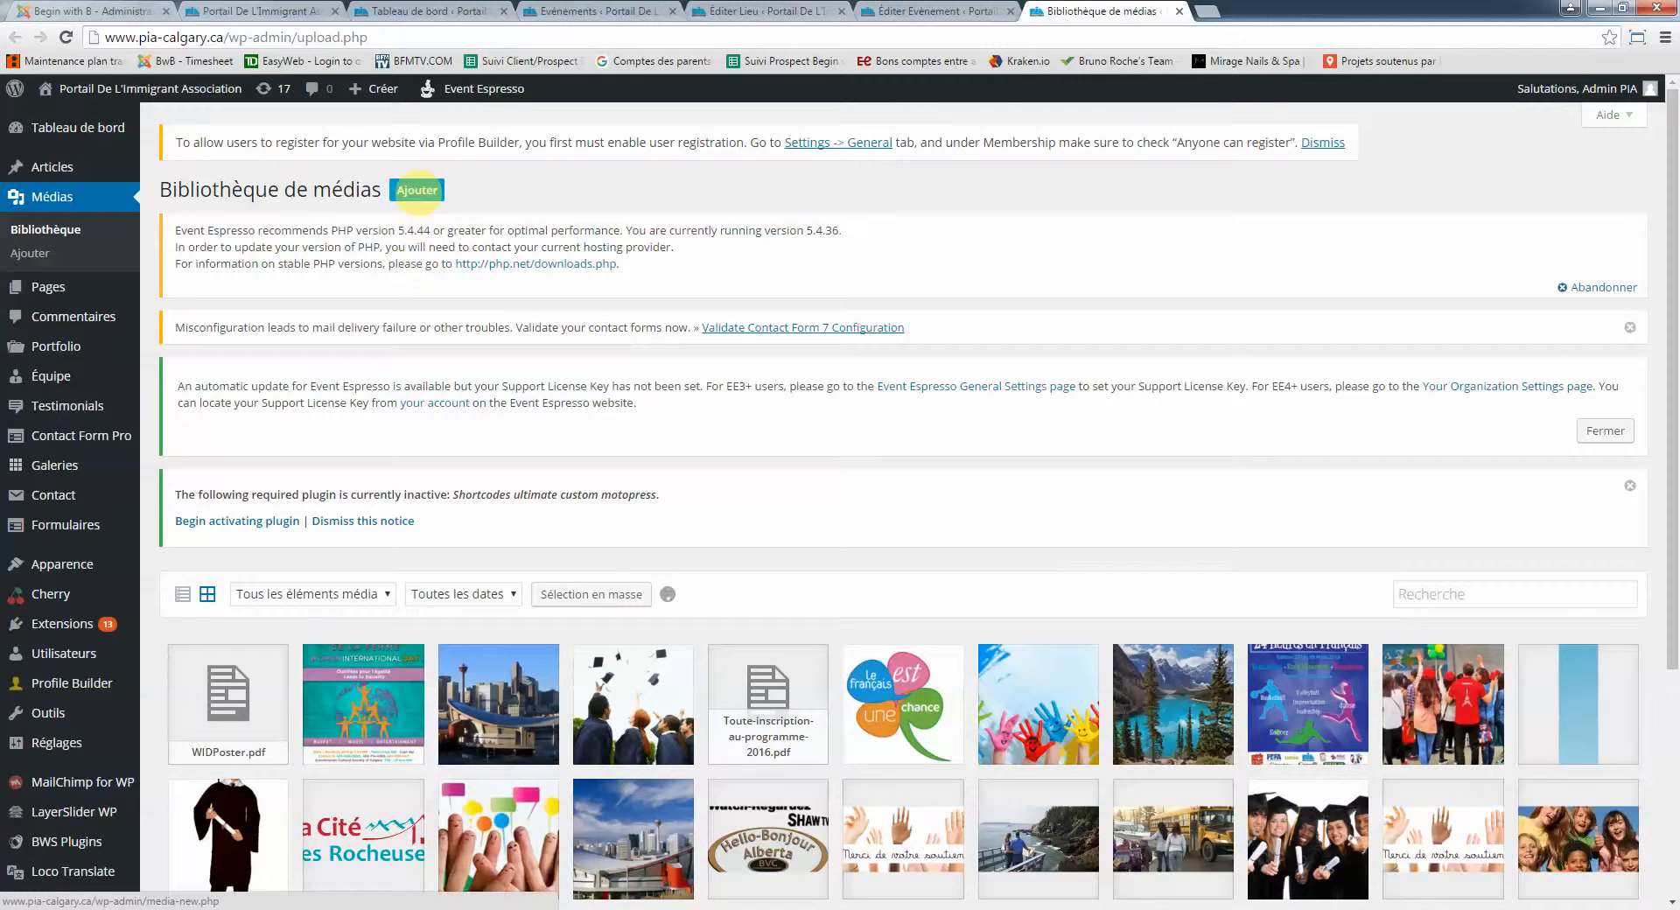
# Upload Affiche 11x17.pdf and soccer-en-francais.jpg by dragging them from Explorer into the media library
pyautogui.click(417, 190)
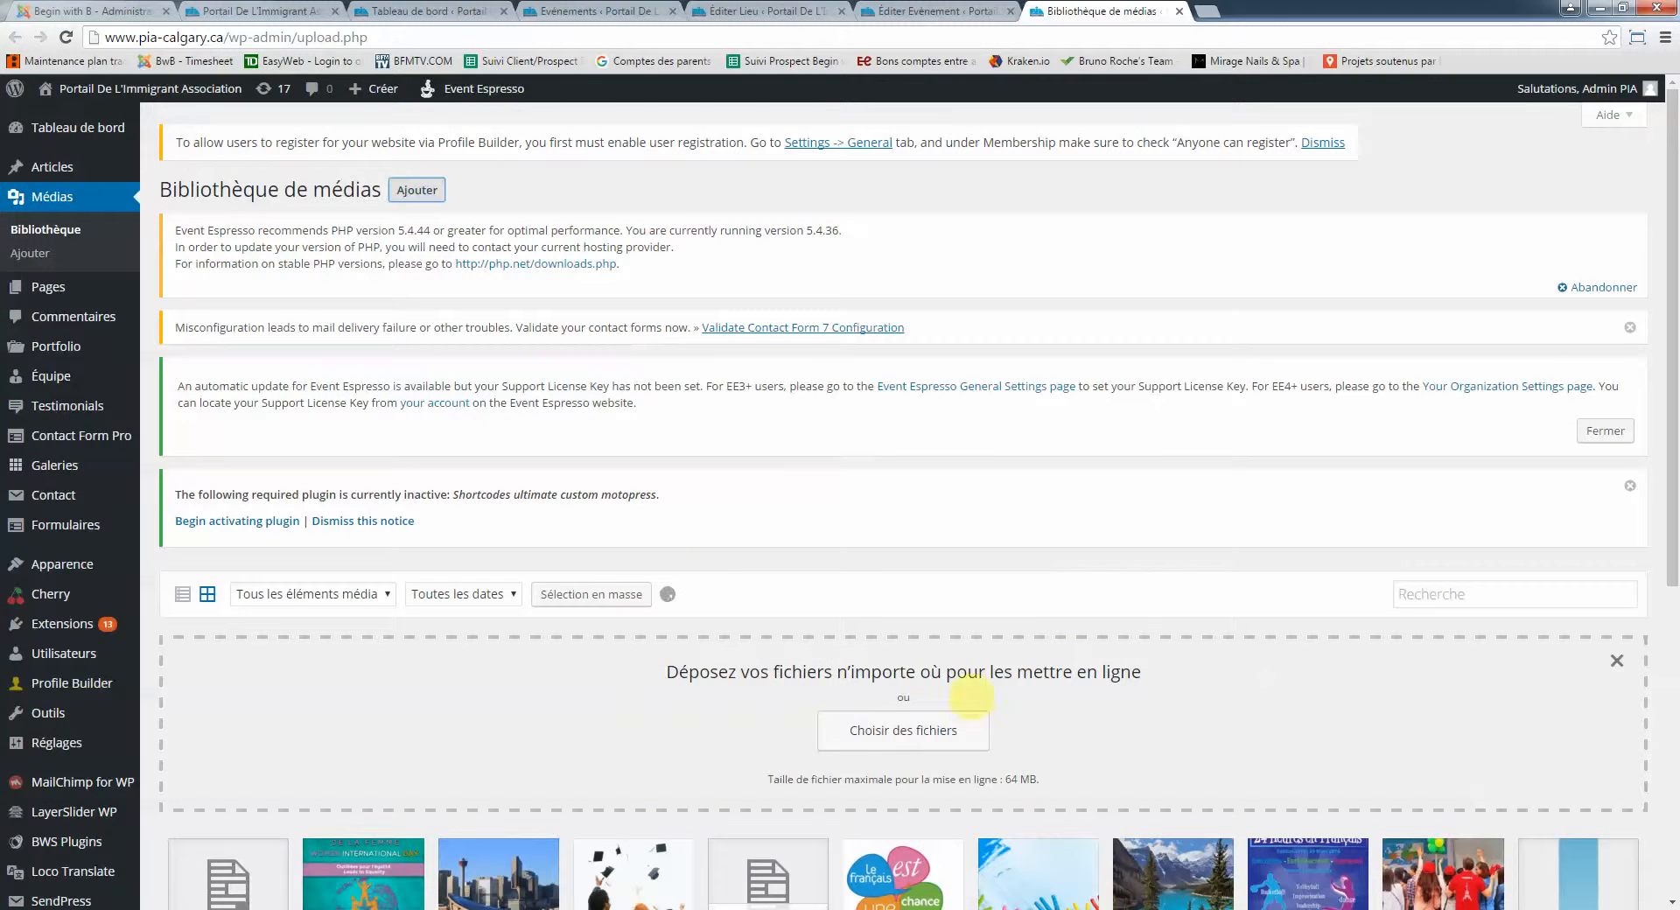
pyautogui.click(129, 909)
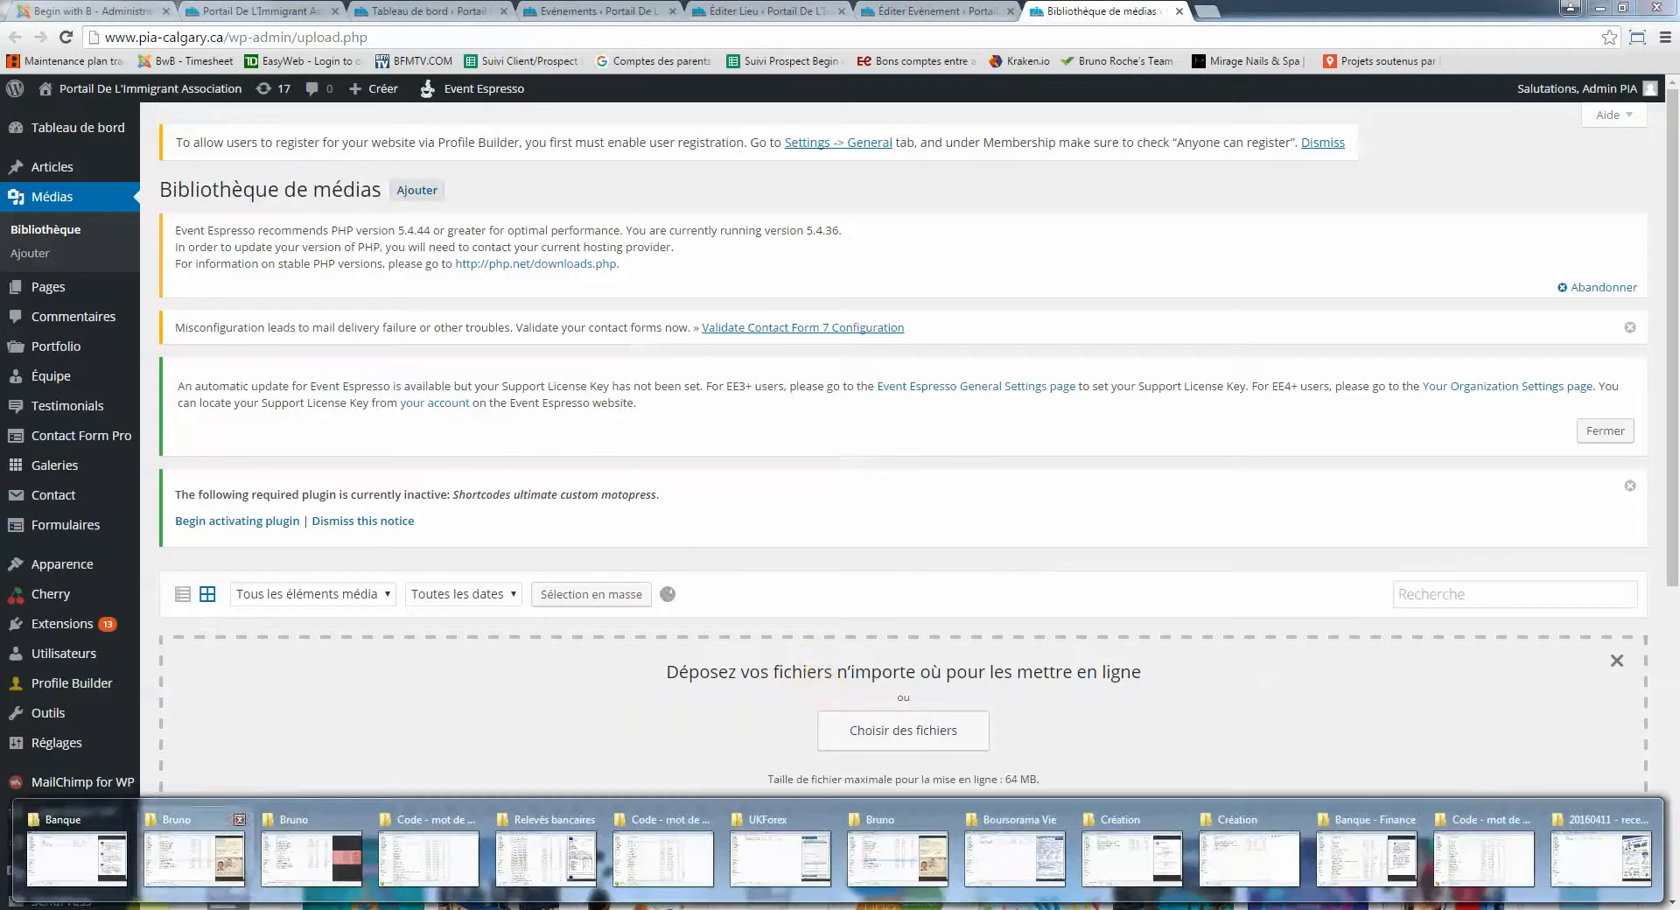
pyautogui.click(1600, 840)
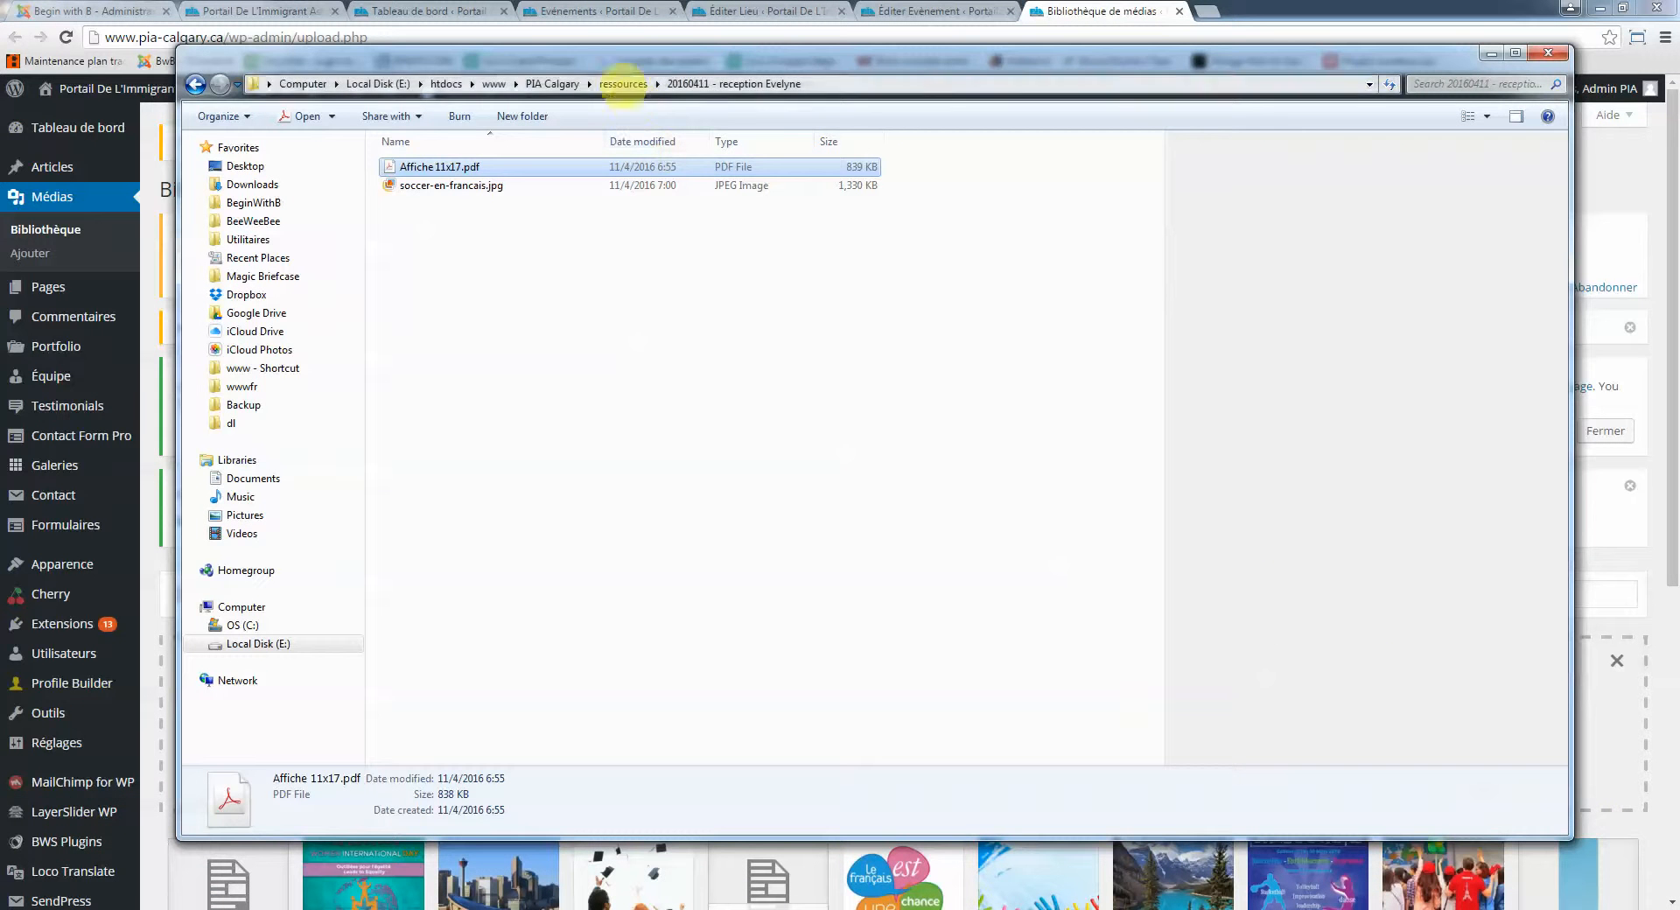
pyautogui.moveTo(619, 70); pyautogui.dragTo(1290, 121)
pyautogui.moveTo(1174, 301); pyautogui.dragTo(630, 720)
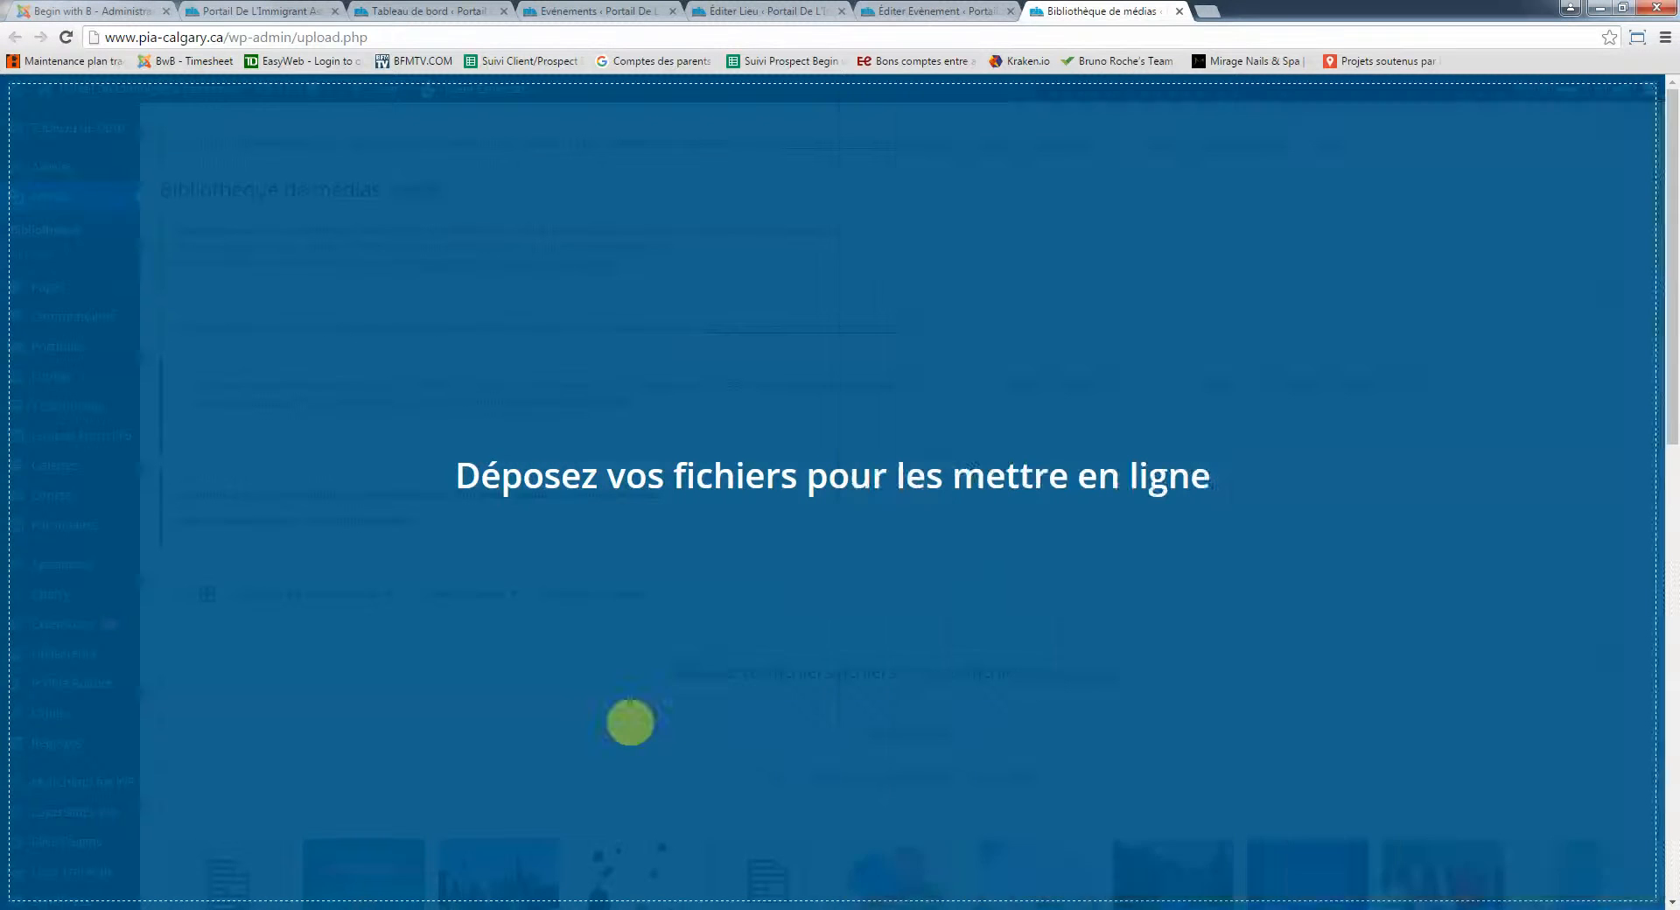
pyautogui.scroll(-2, 626, 718)
pyautogui.scroll(-1, 654, 700)
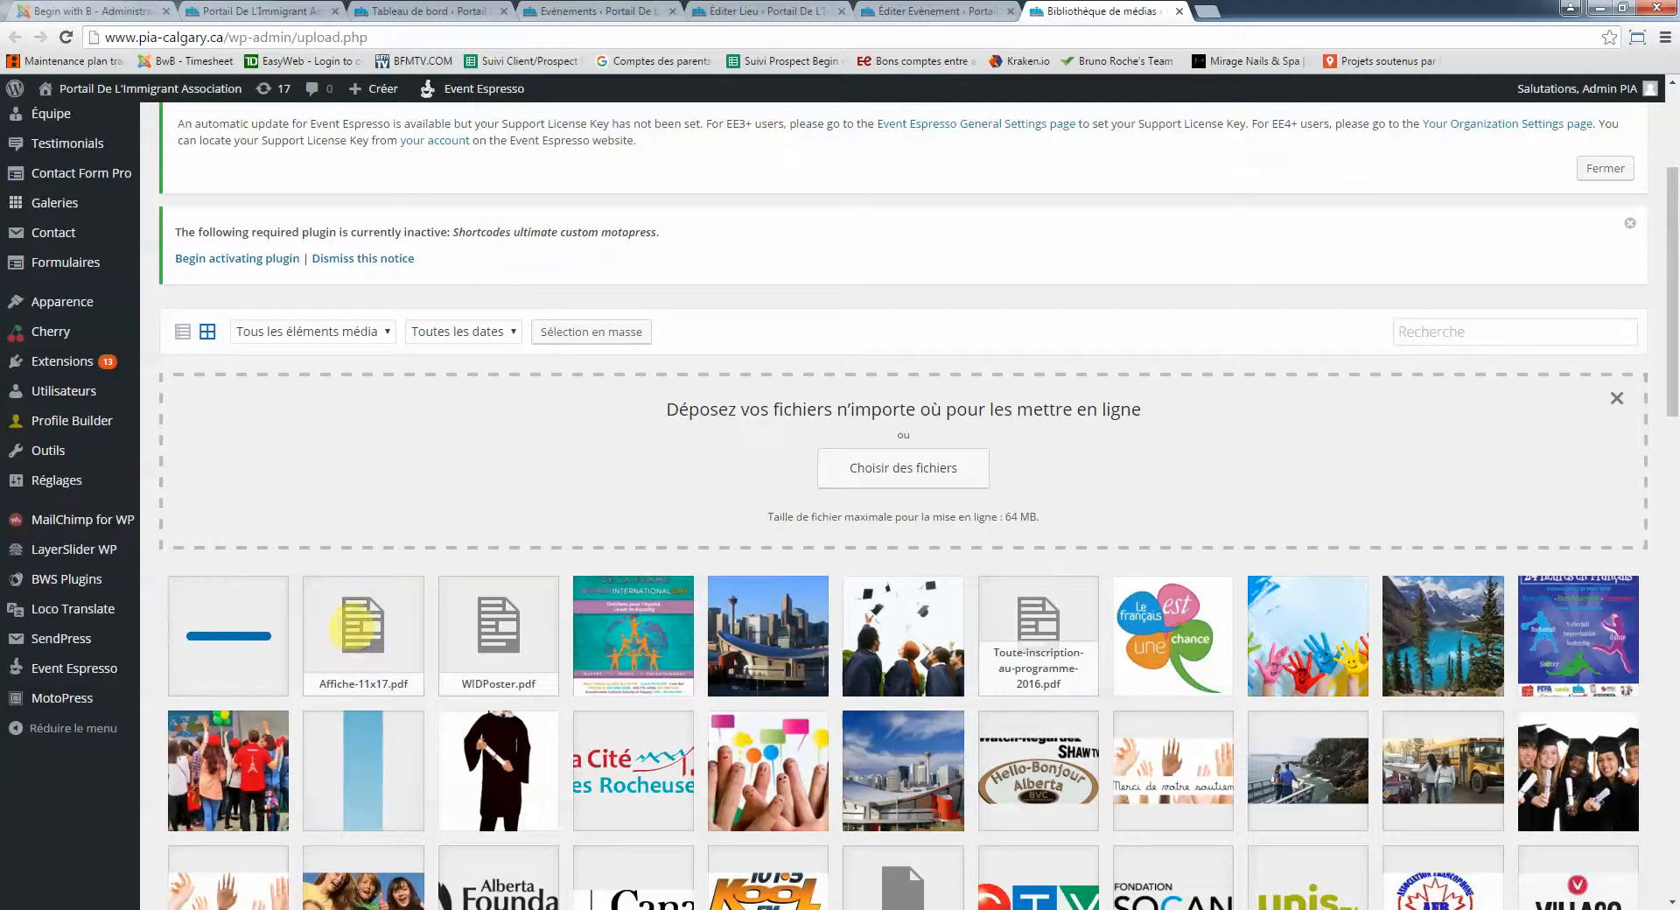
# Copy the Adresse web of Affiche-11x17.pdf from its attachment details
pyautogui.click(363, 626)
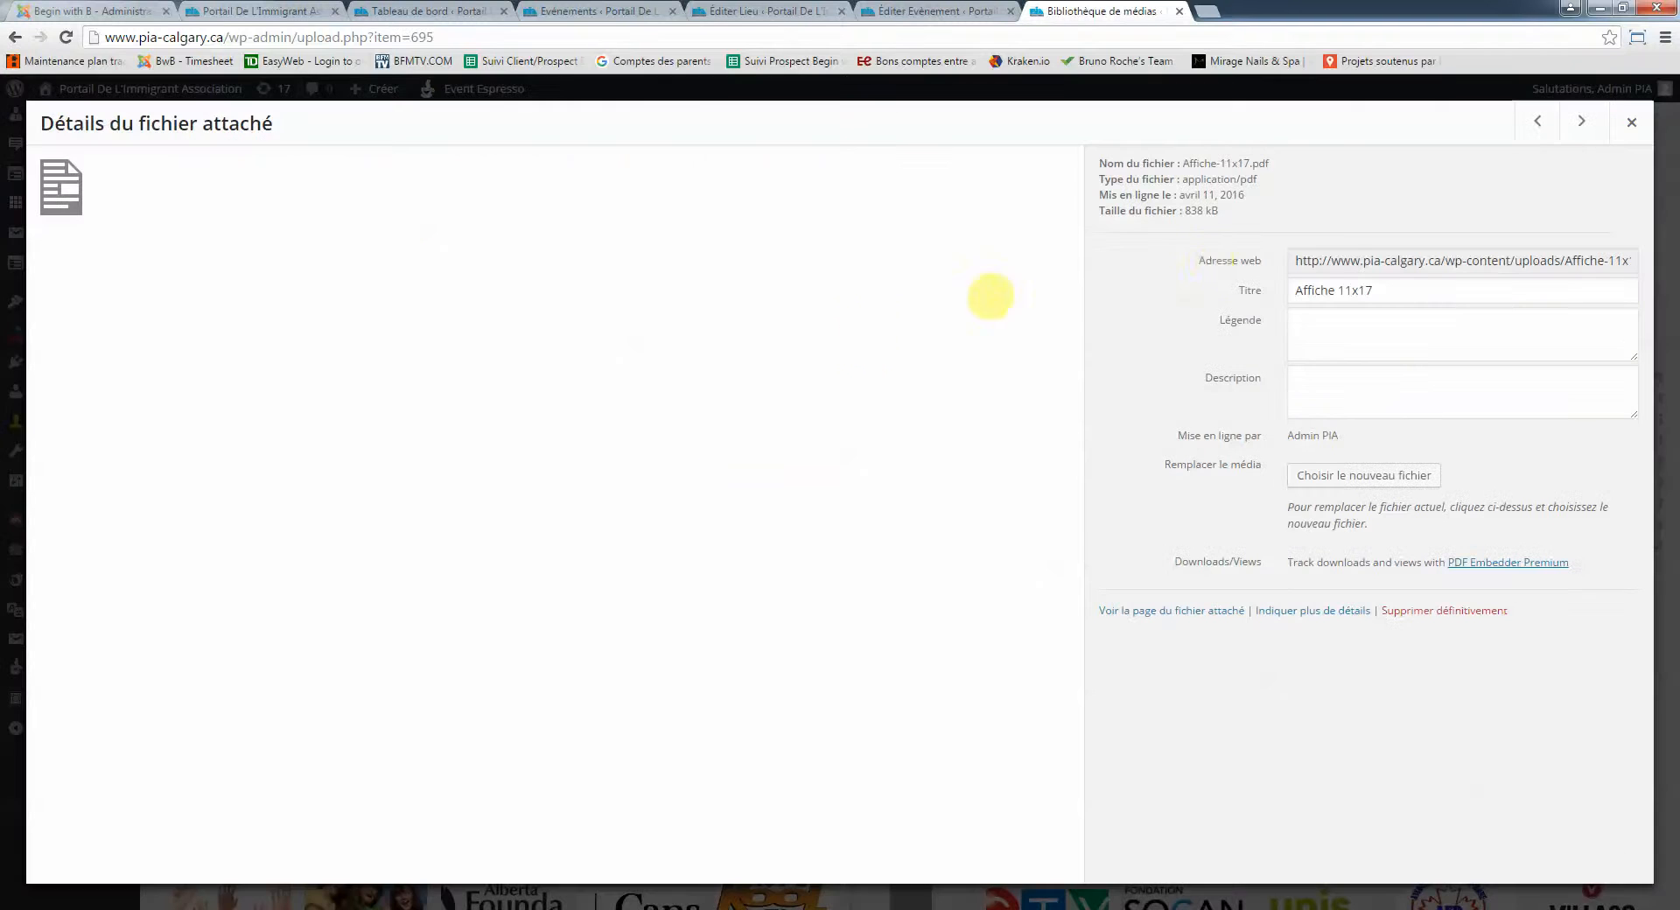
pyautogui.click(1335, 259)
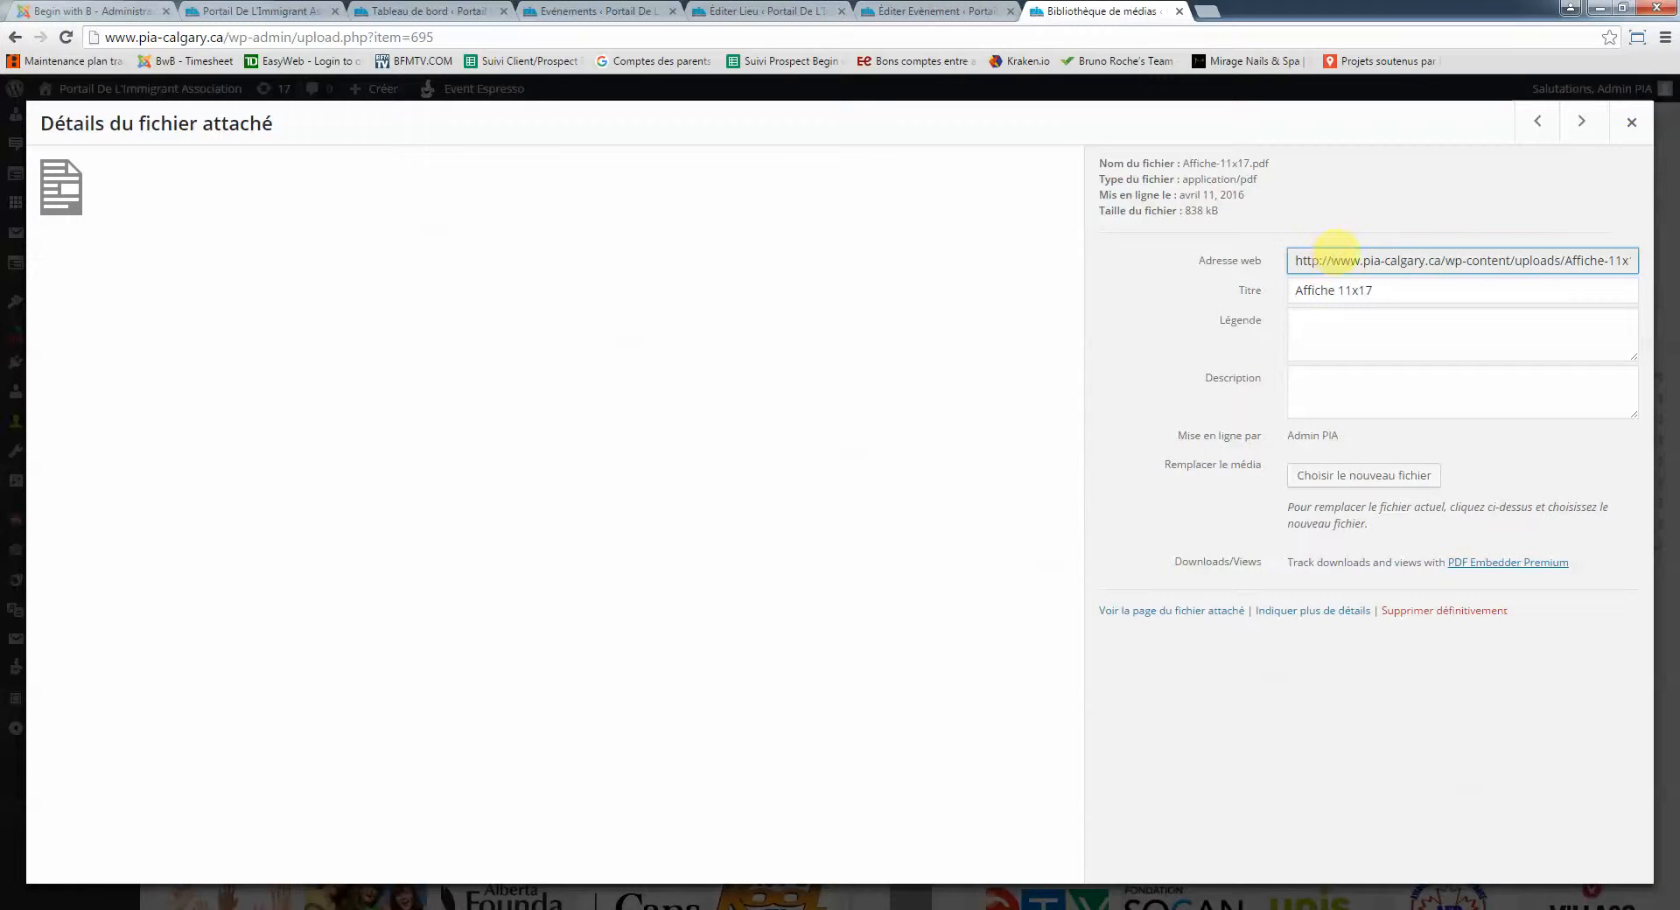
pyautogui.hotkey('ctrl', 'a')
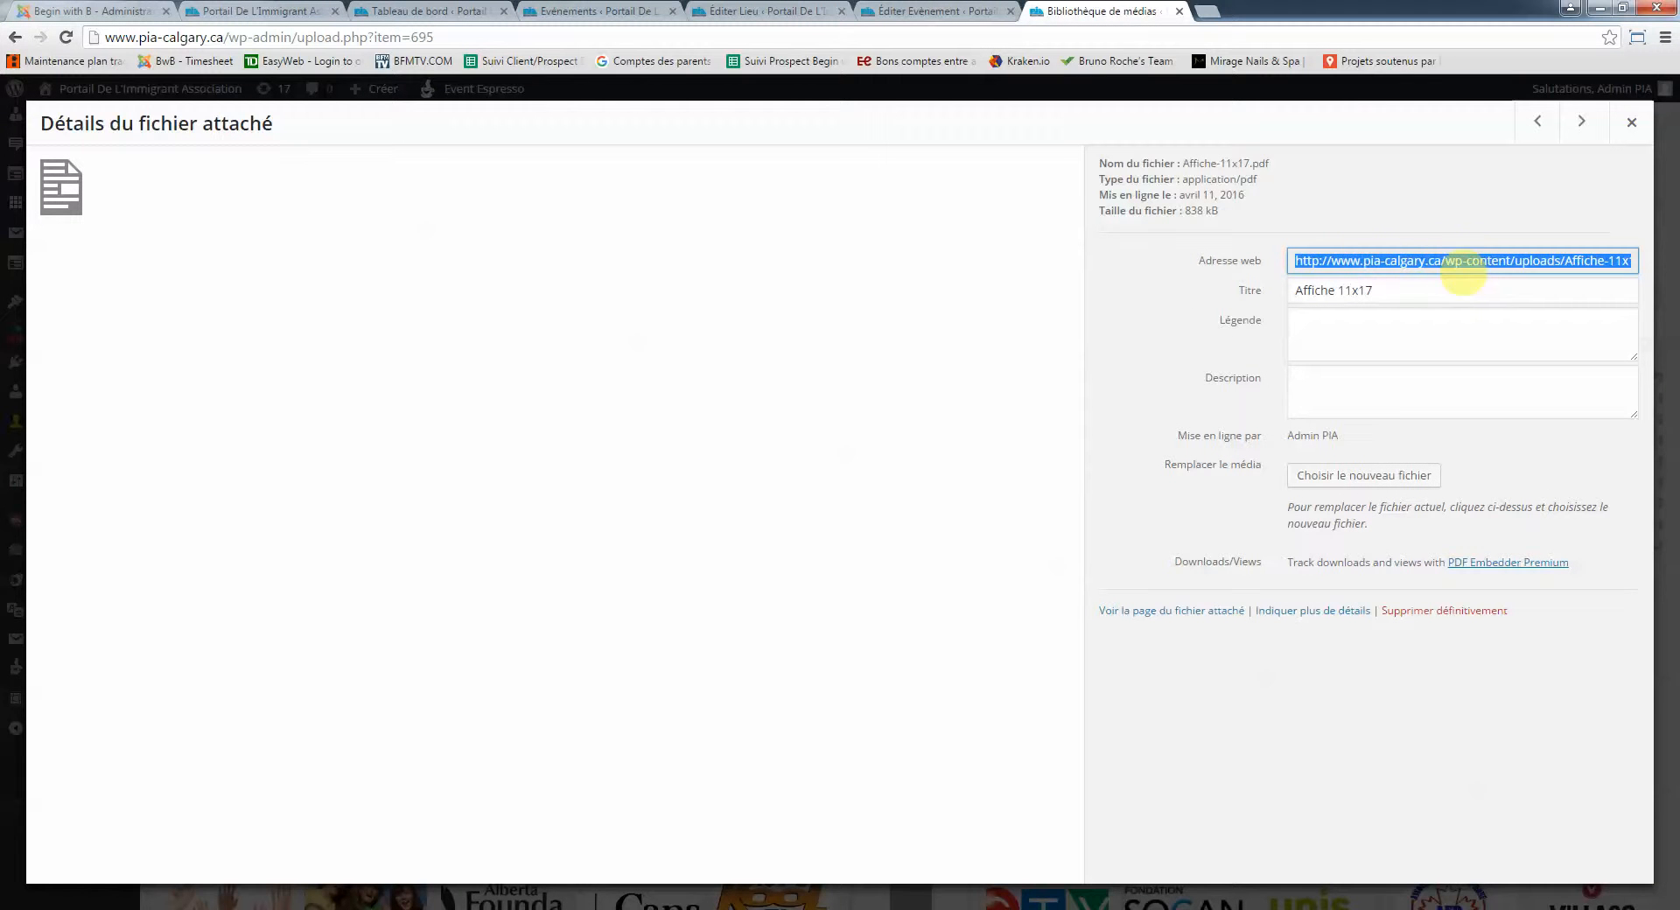
pyautogui.click(1438, 260)
pyautogui.hotkey('ctrl', 'a')
# Repoint the 'Télécharger la plaquette.' link from WIDPoster.pdf to the copied Affiche-11x17.pdf address
pyautogui.click(915, 11)
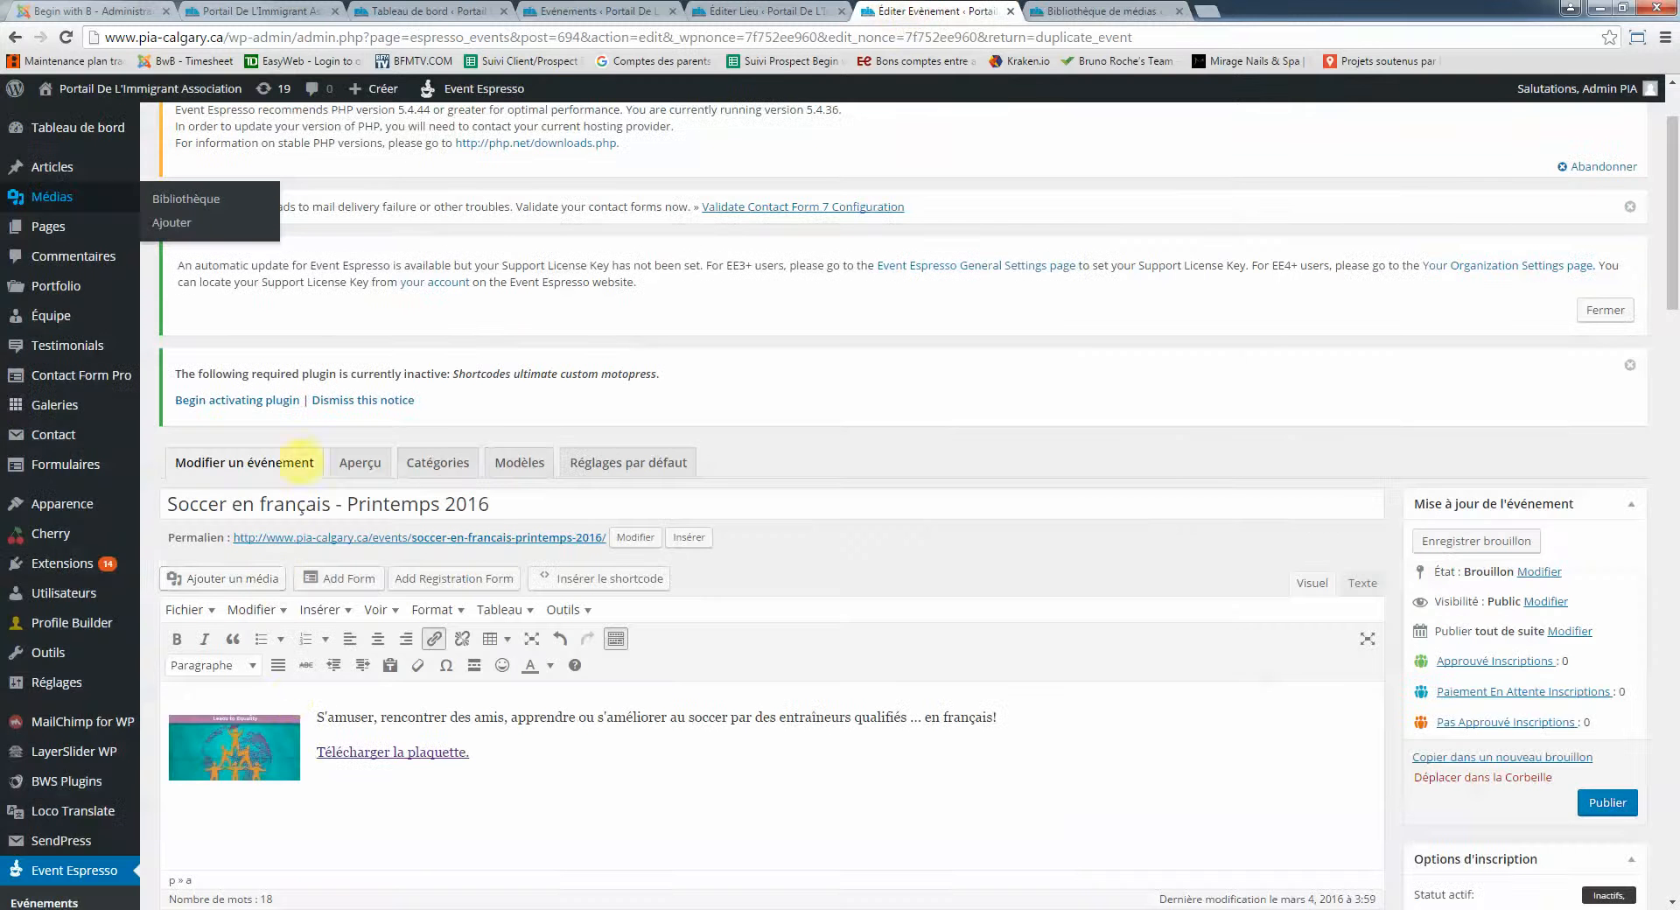
pyautogui.click(377, 752)
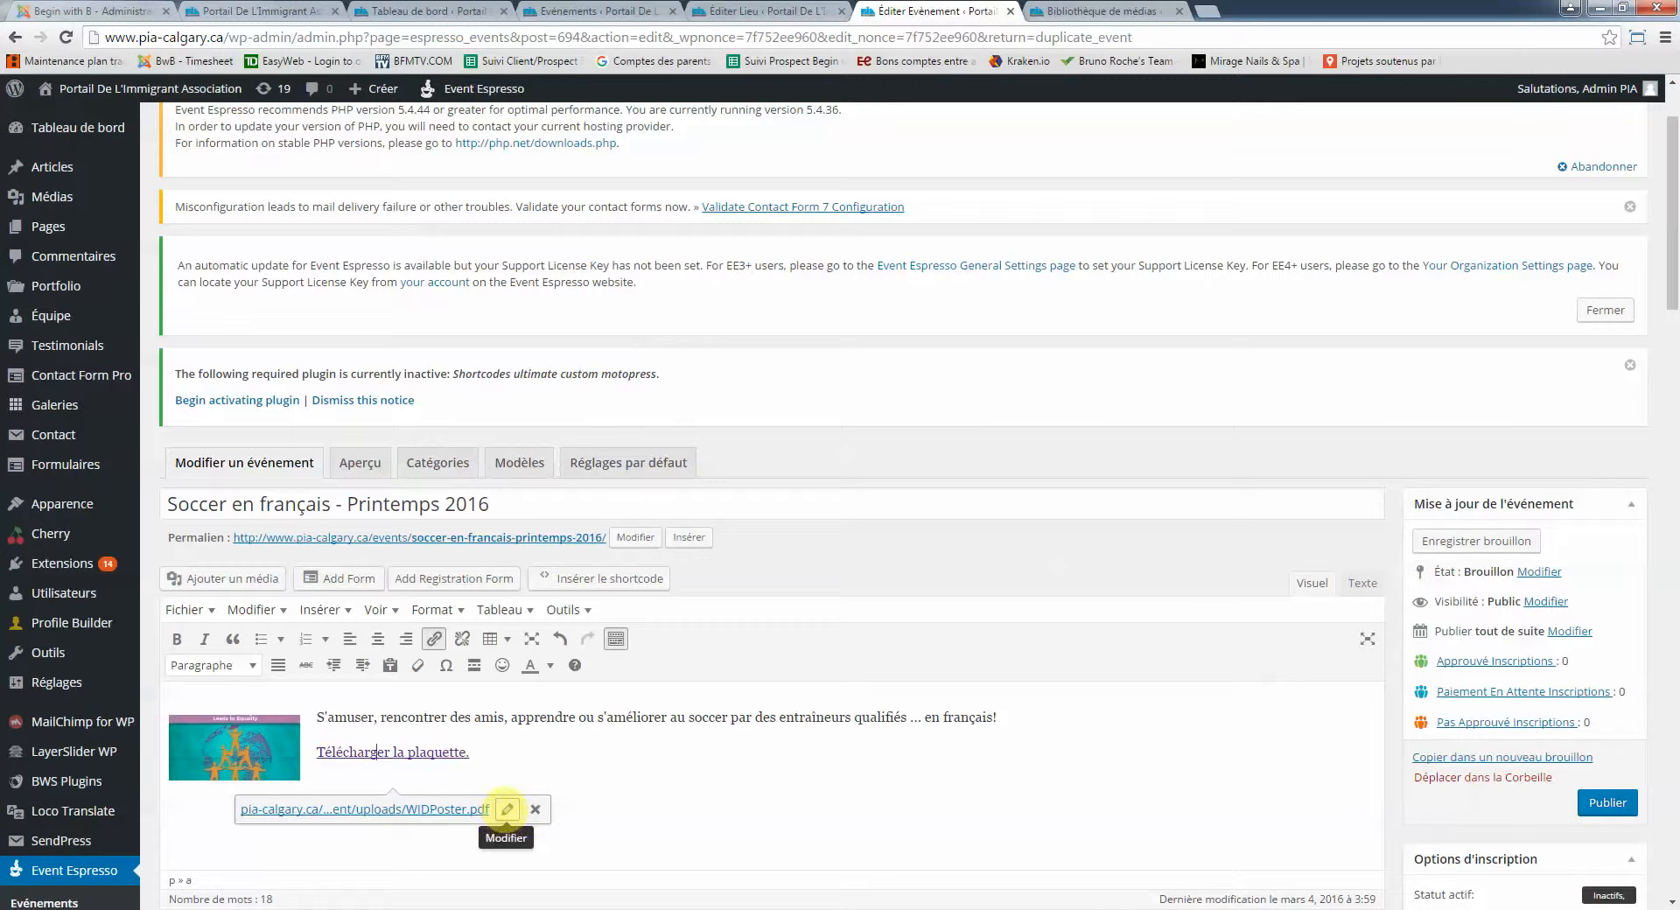
pyautogui.click(507, 810)
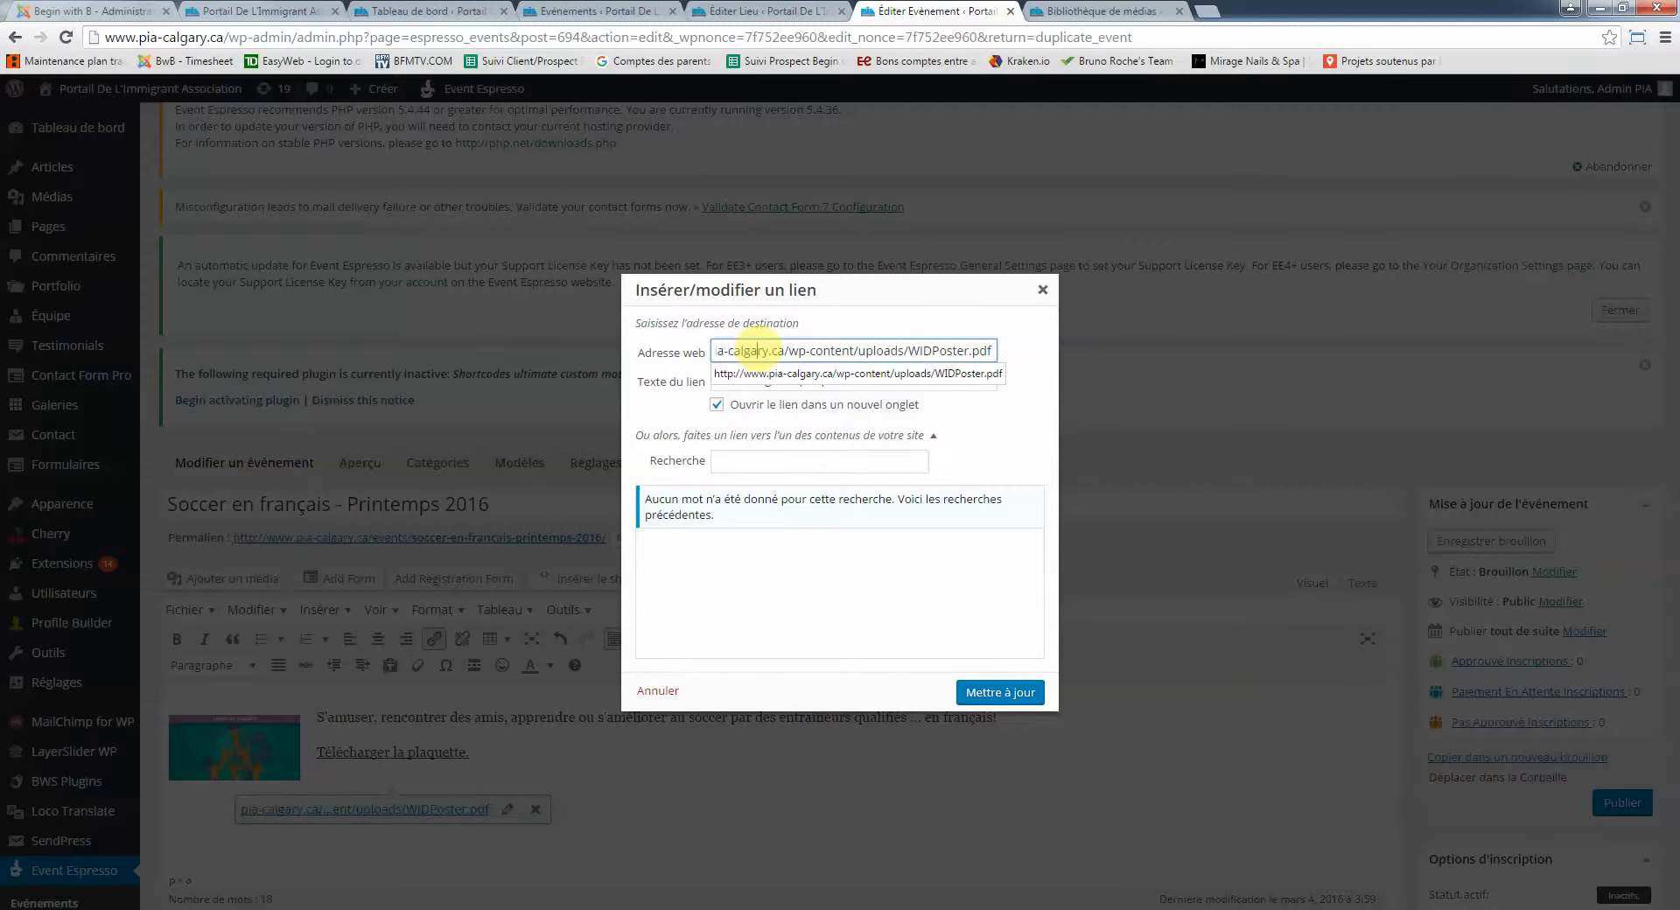
pyautogui.press('BackSpace')
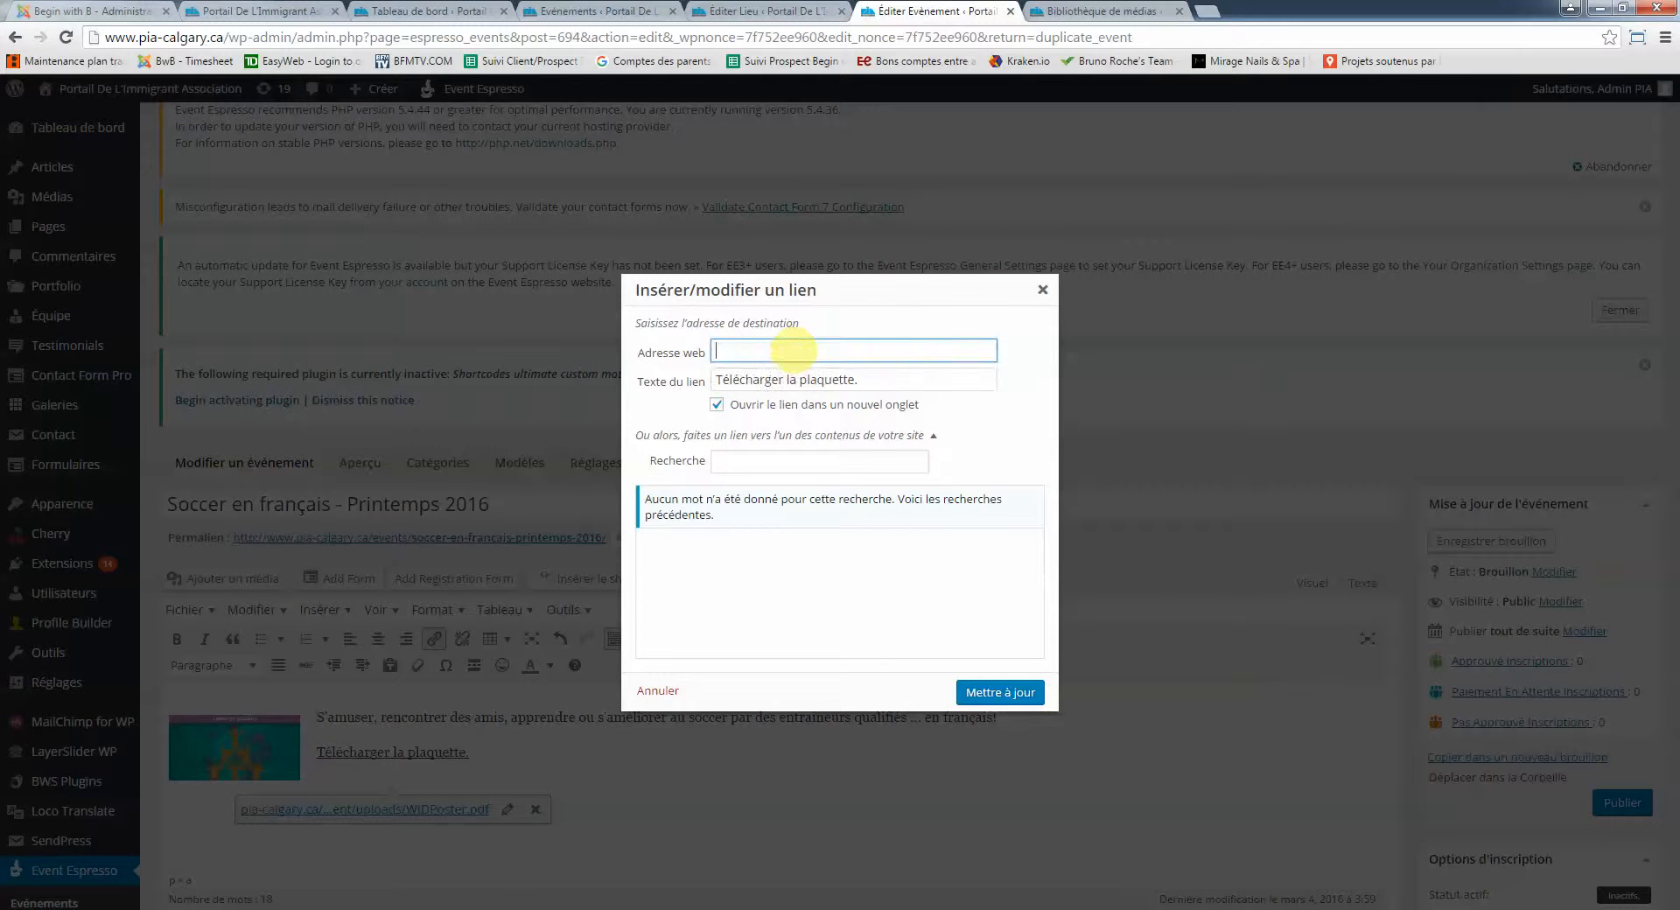
pyautogui.hotkey('ctrl', 'v')
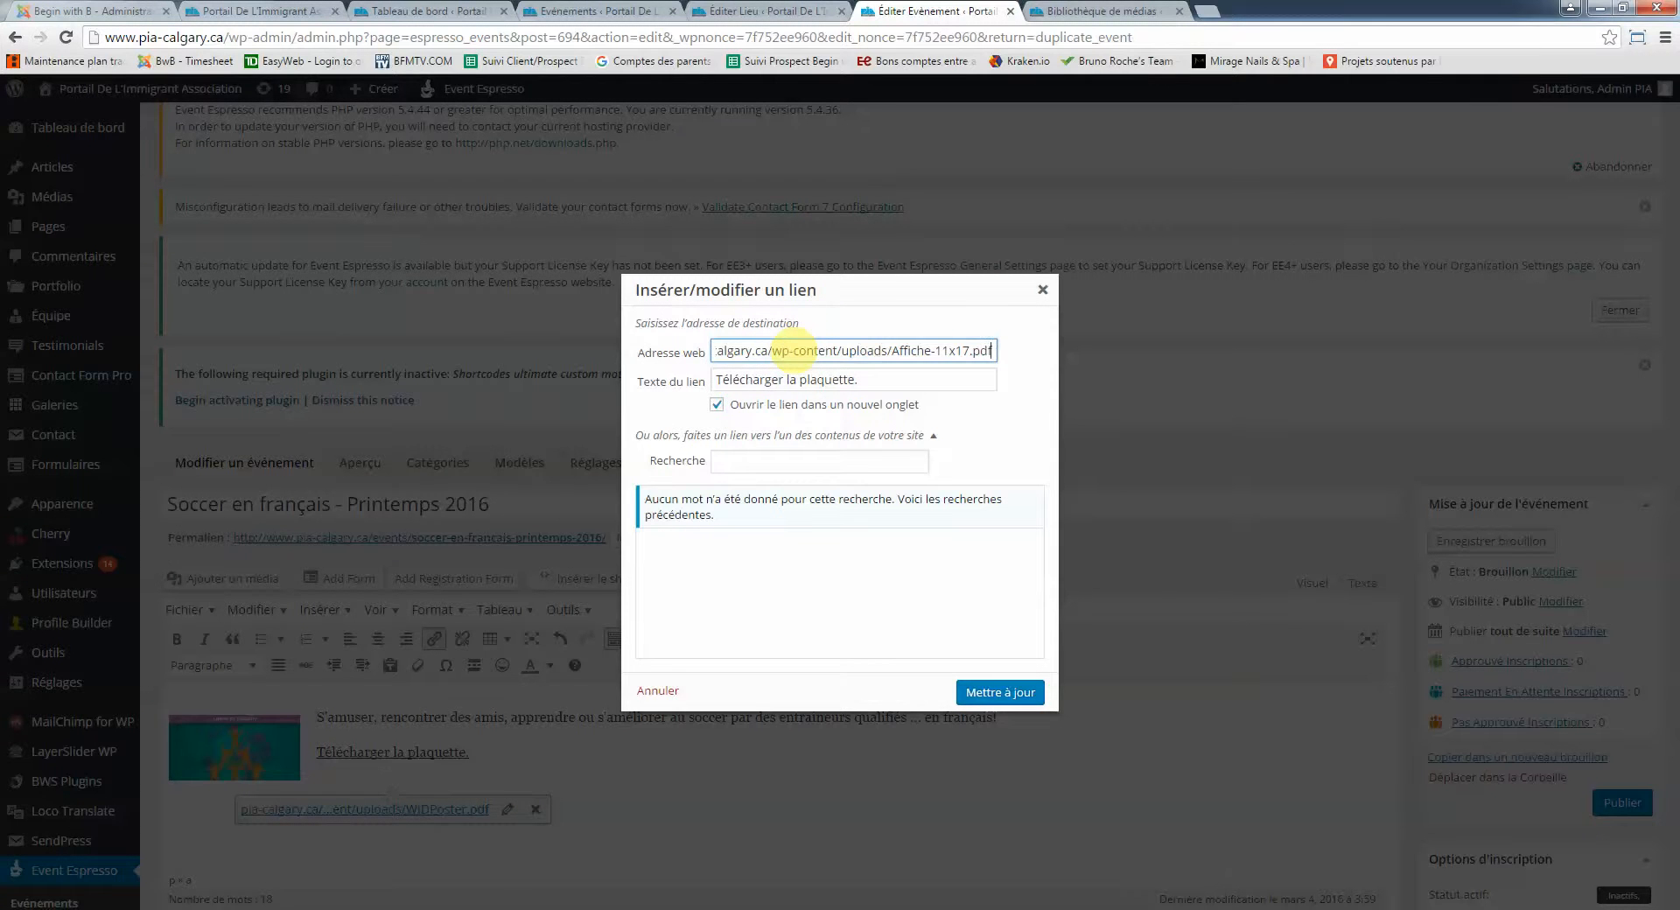
pyautogui.moveTo(885, 348); pyautogui.dragTo(566, 354)
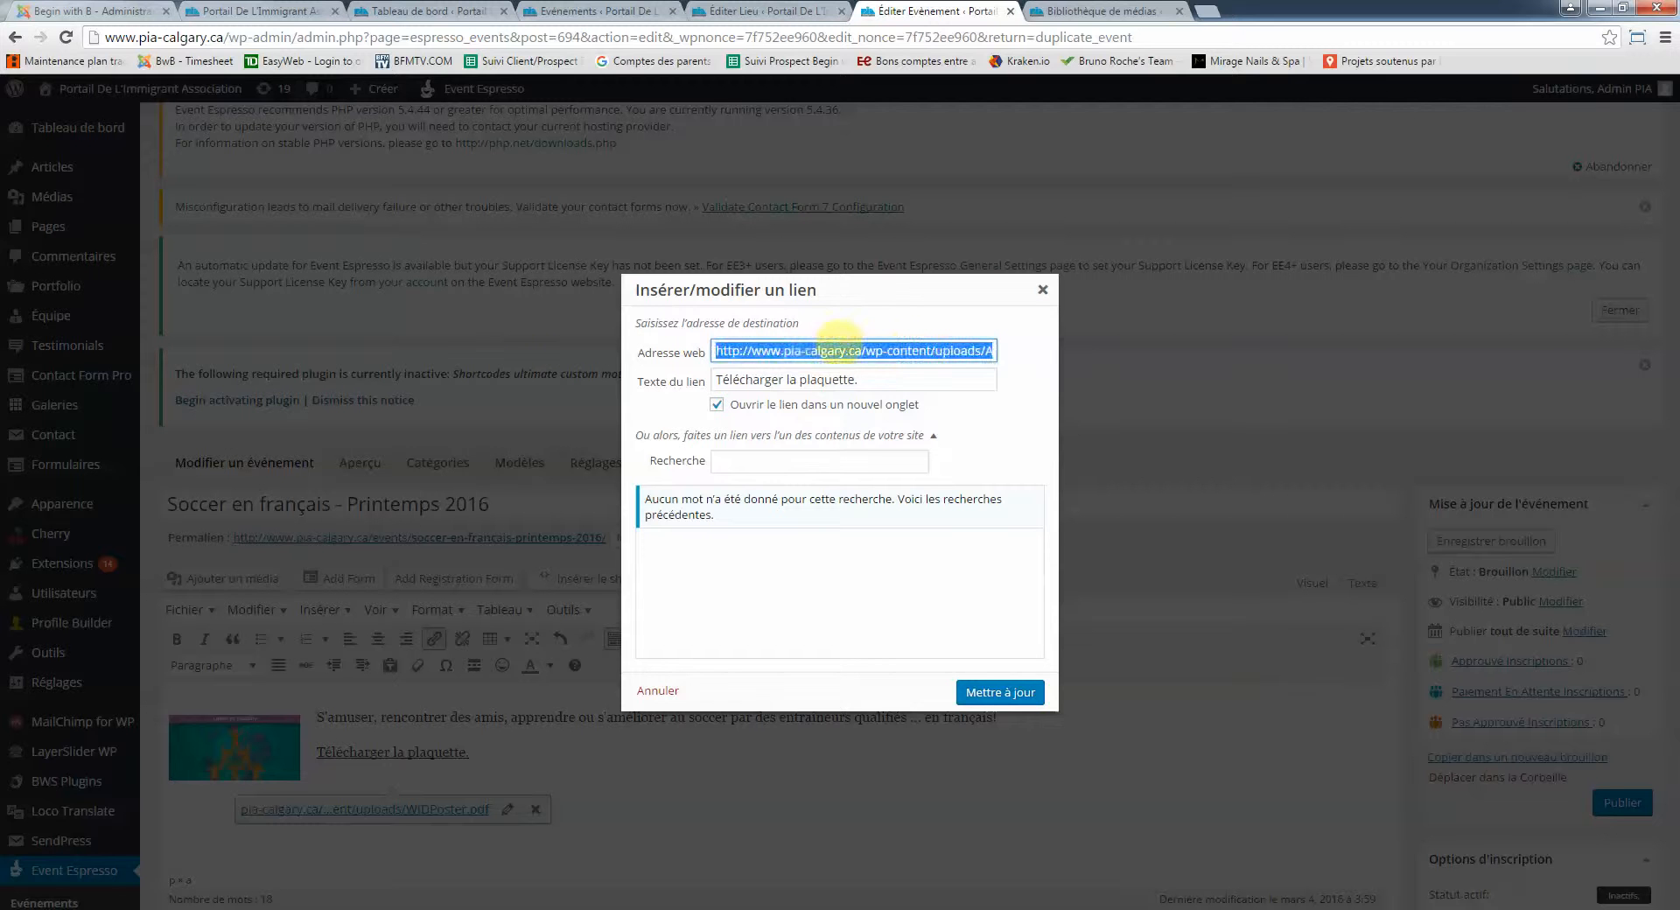
pyautogui.click(840, 345)
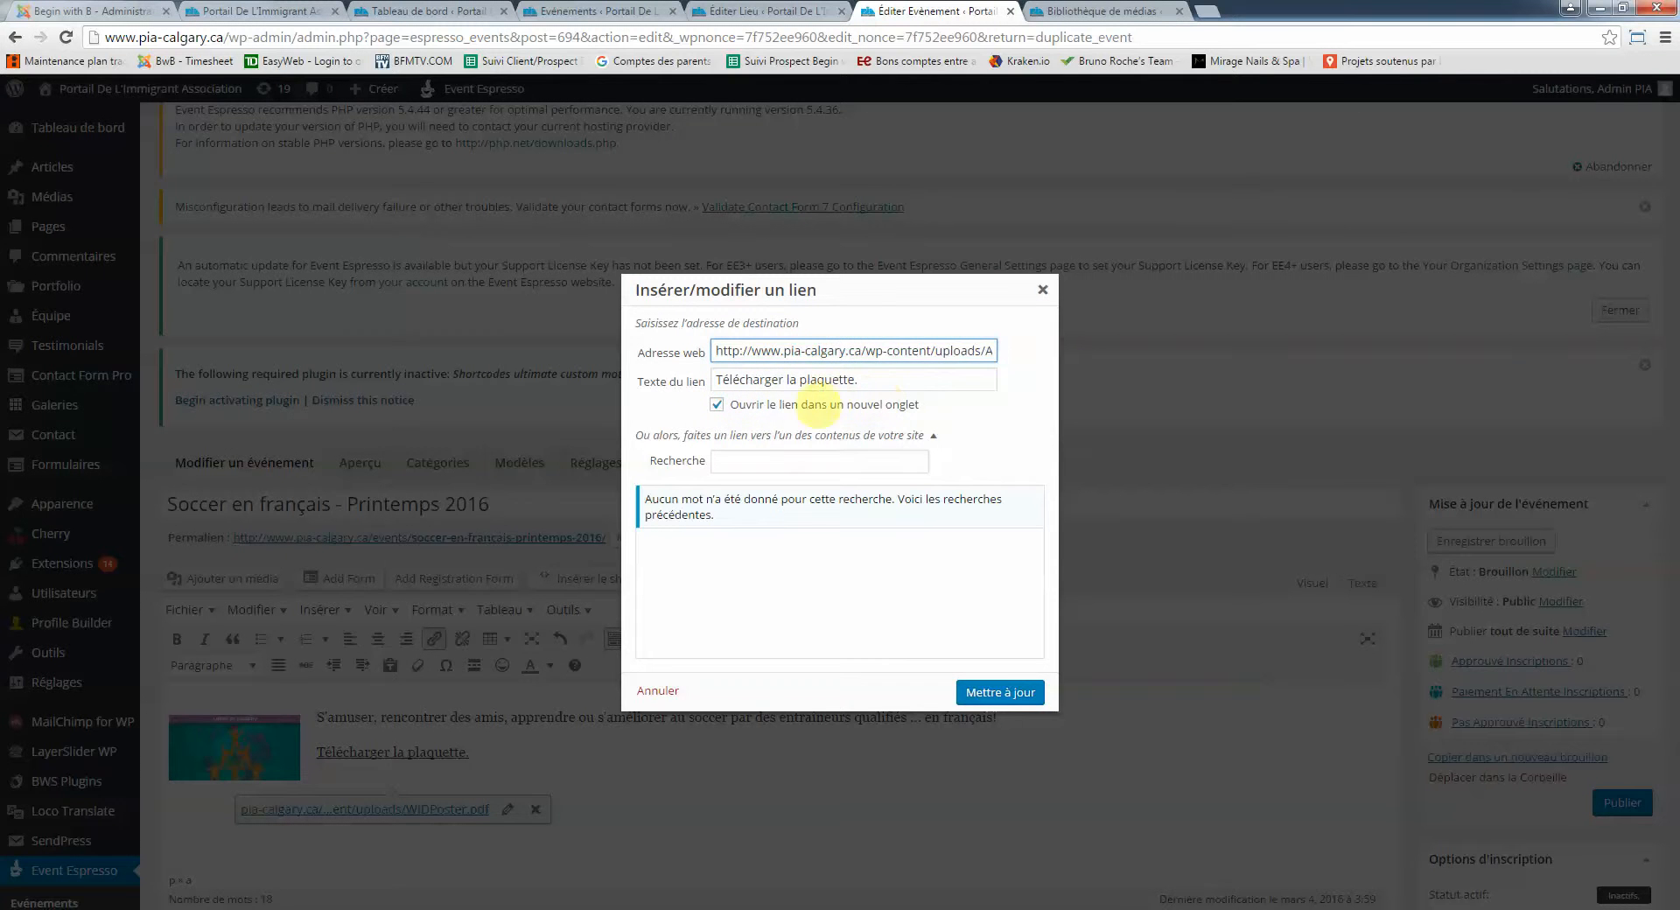
pyautogui.click(998, 692)
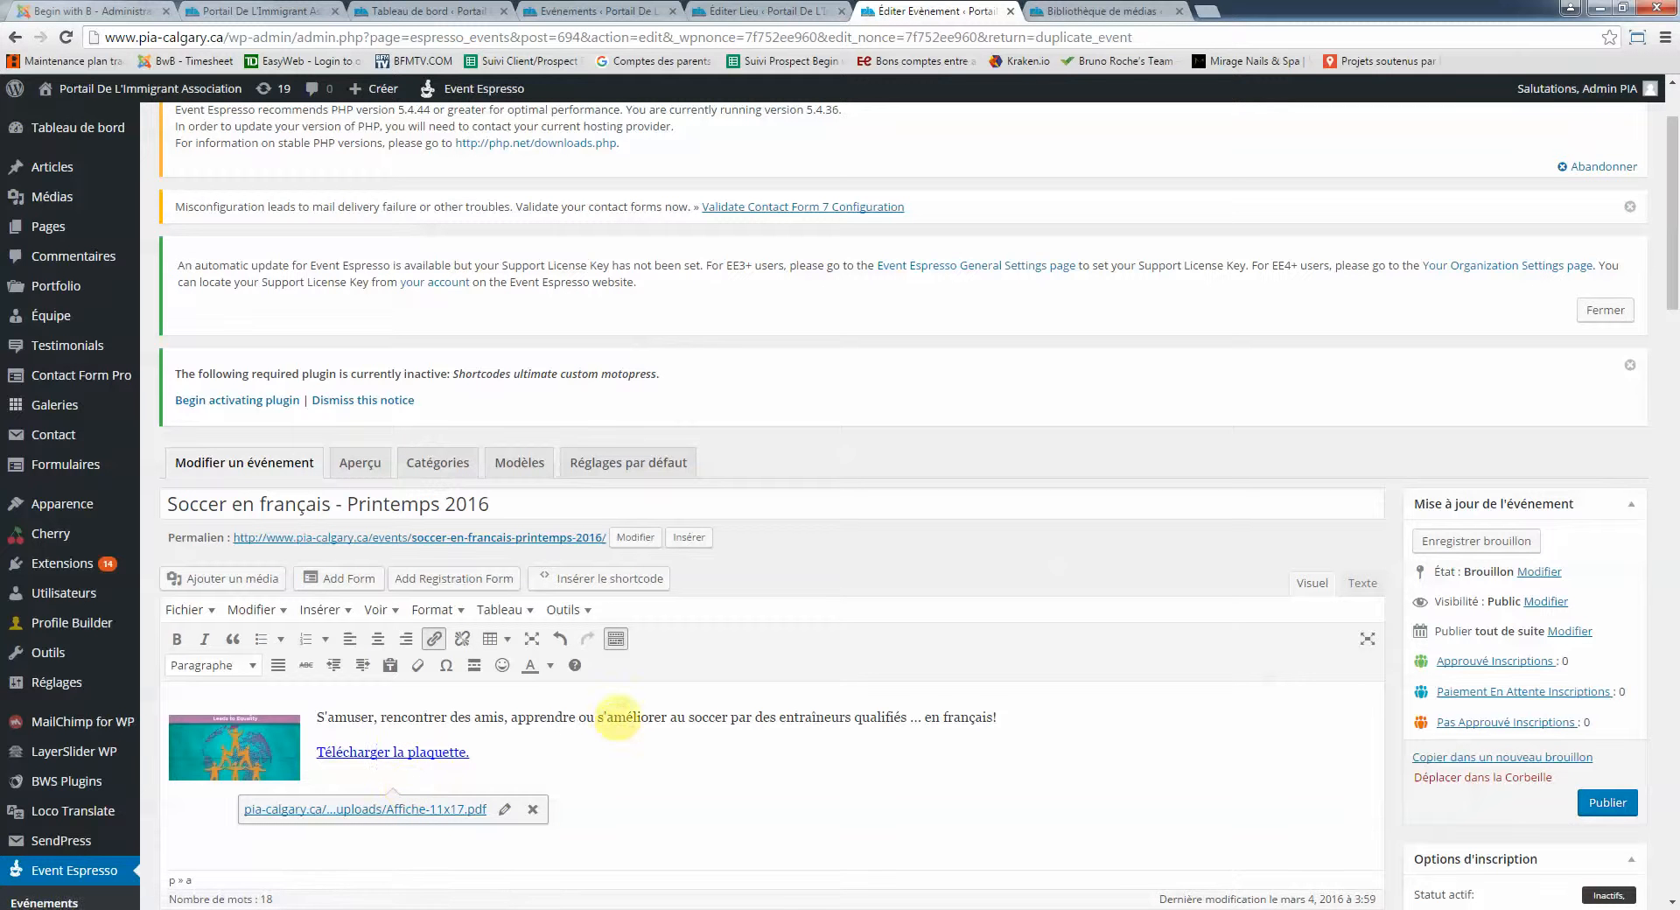
# Return to the Bibliothèque de médias tab and close the PDF details to reveal the soccer-en-francais.jpg 'Erreur HTTP'
pyautogui.click(612, 717)
pyautogui.scroll(-2, 1186, 491)
pyautogui.scroll(-5, 1216, 493)
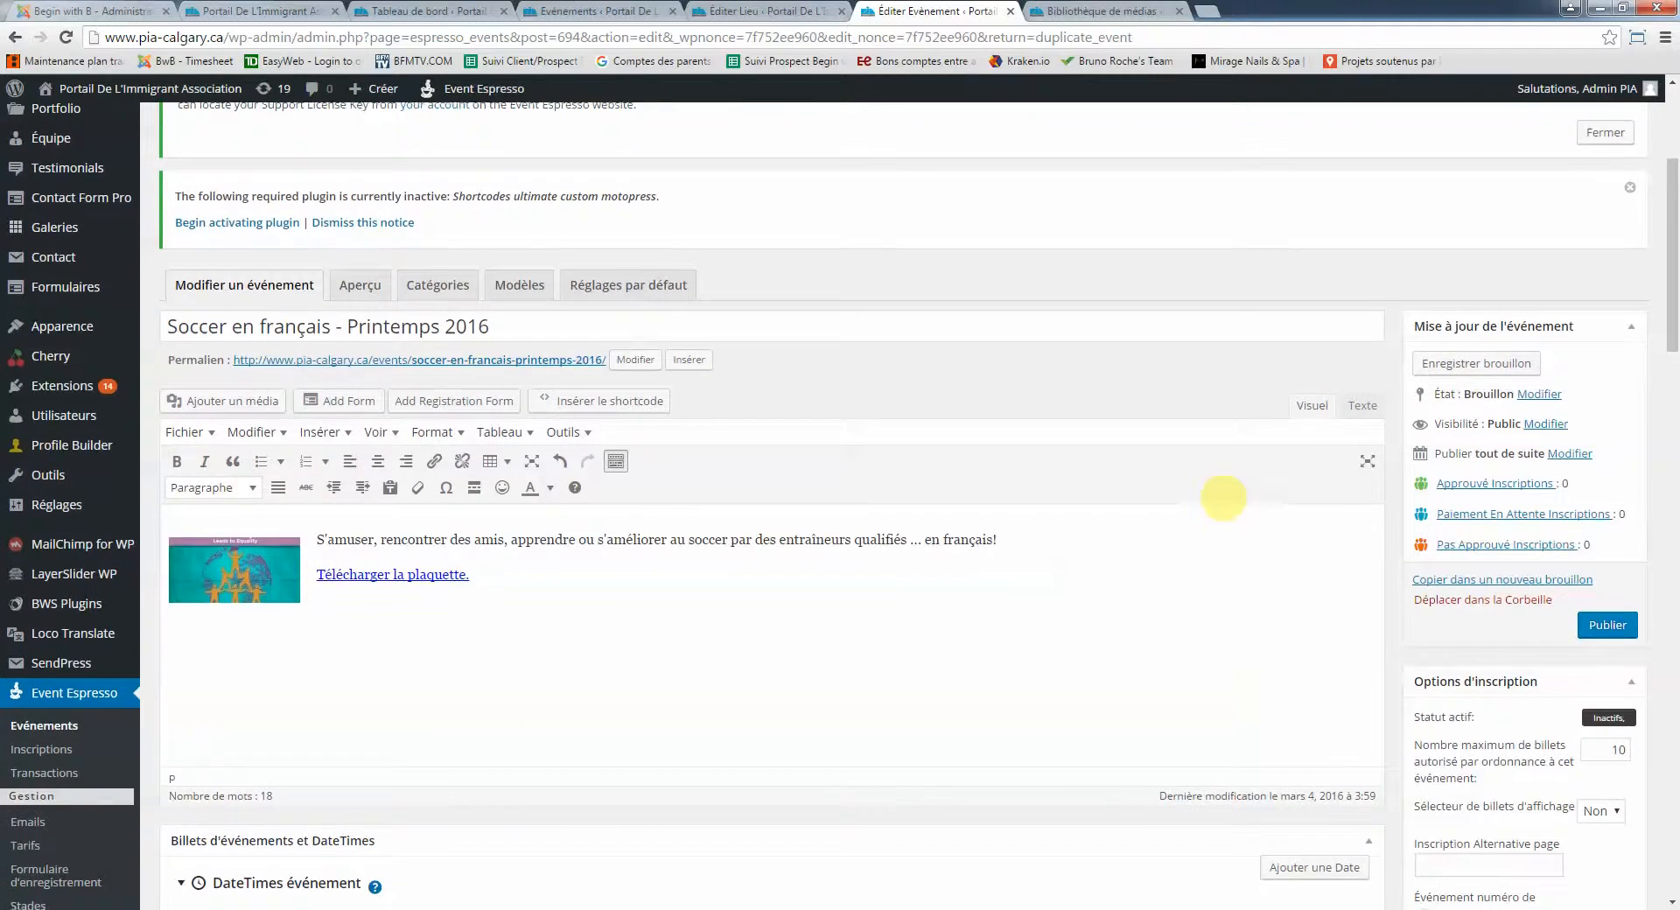
pyautogui.scroll(3, 1216, 493)
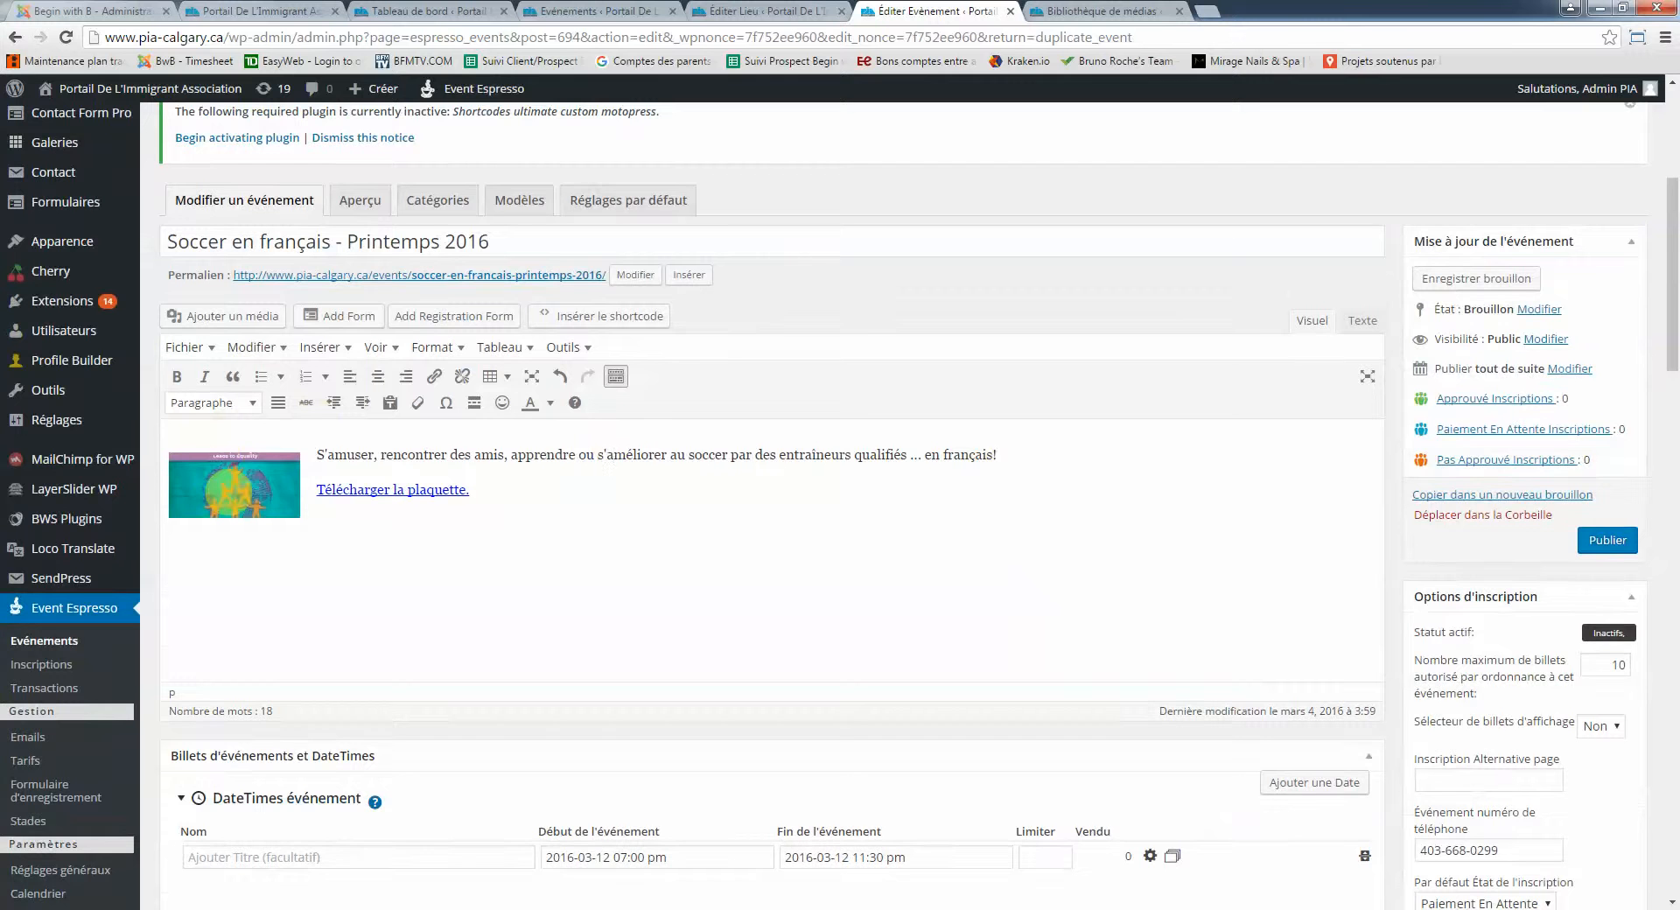
pyautogui.click(223, 472)
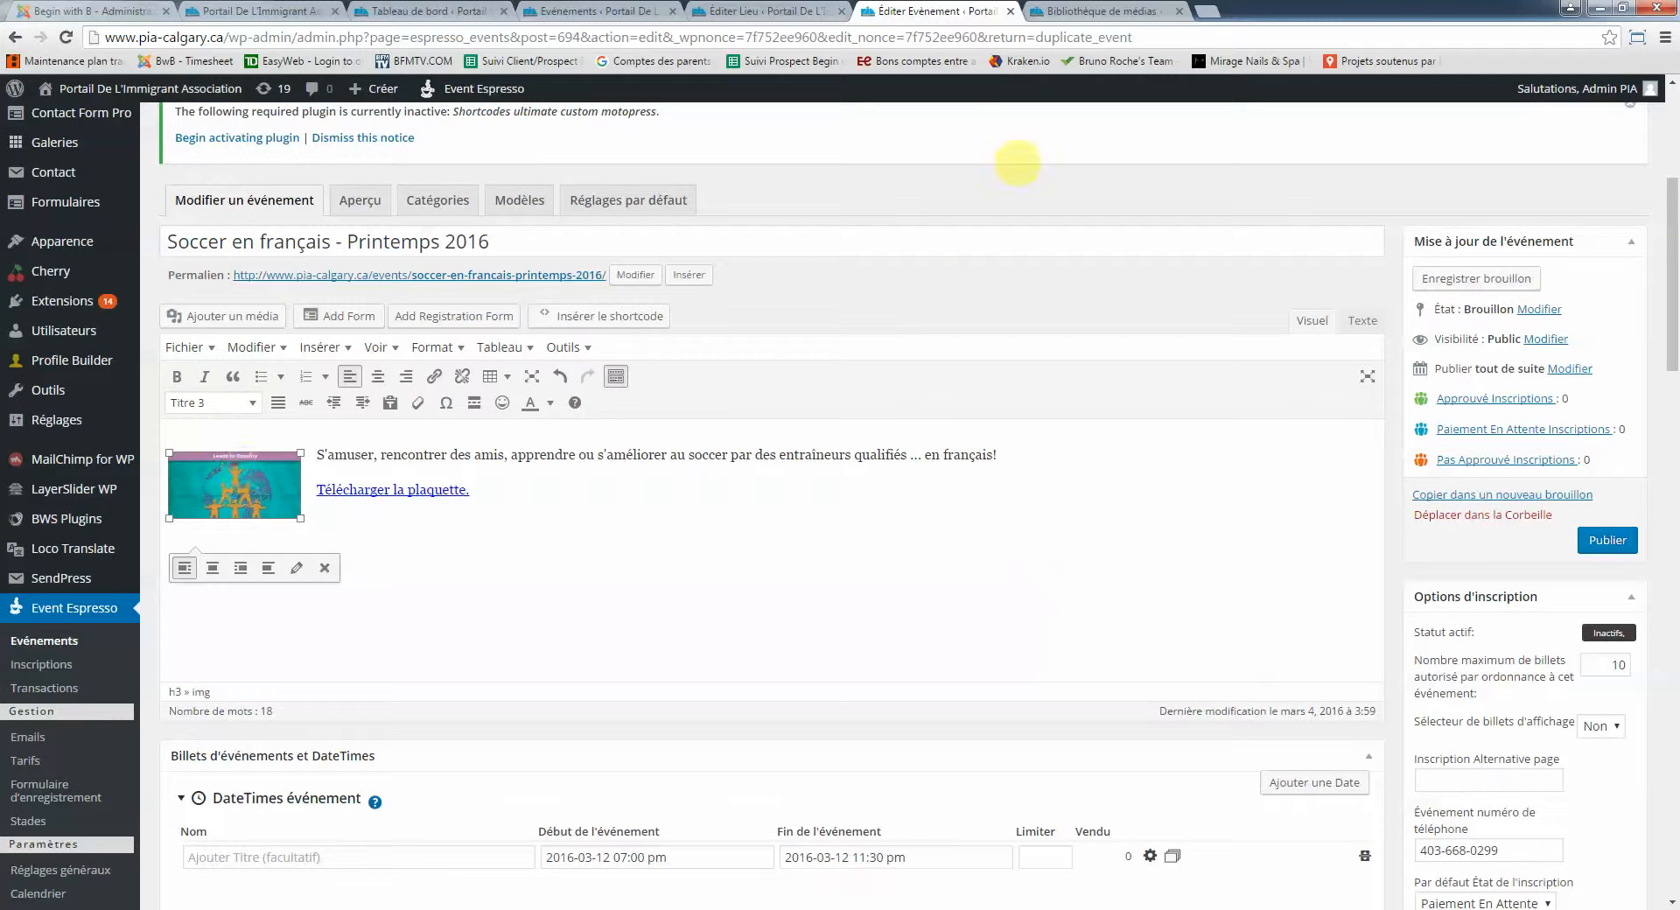
pyautogui.click(1055, 11)
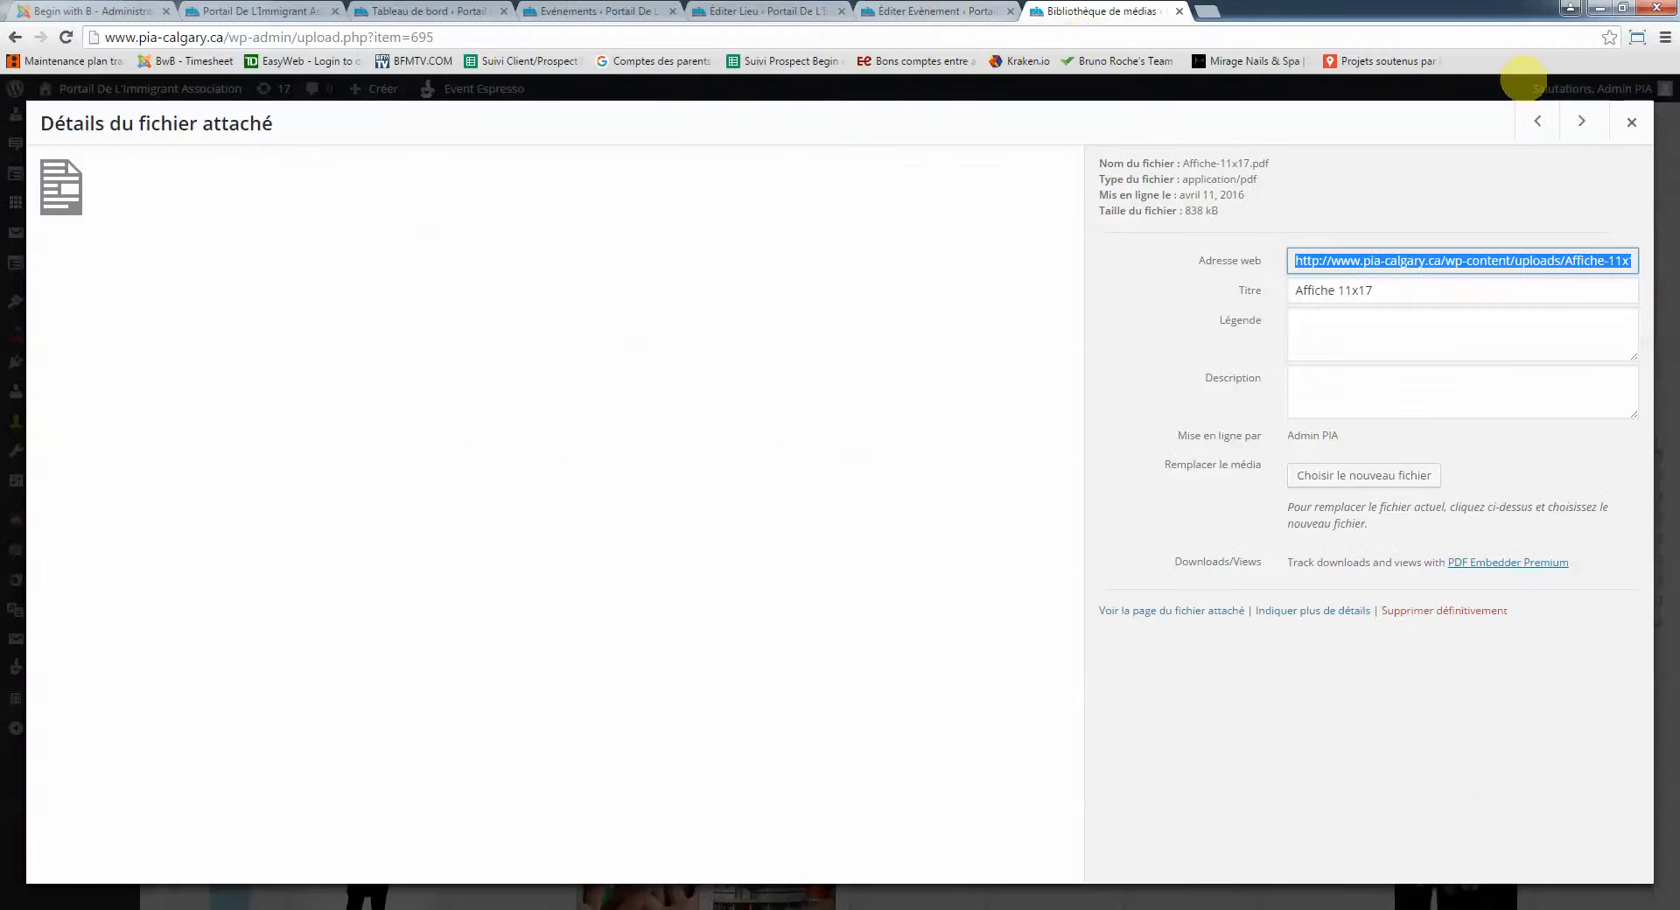
pyautogui.click(1632, 122)
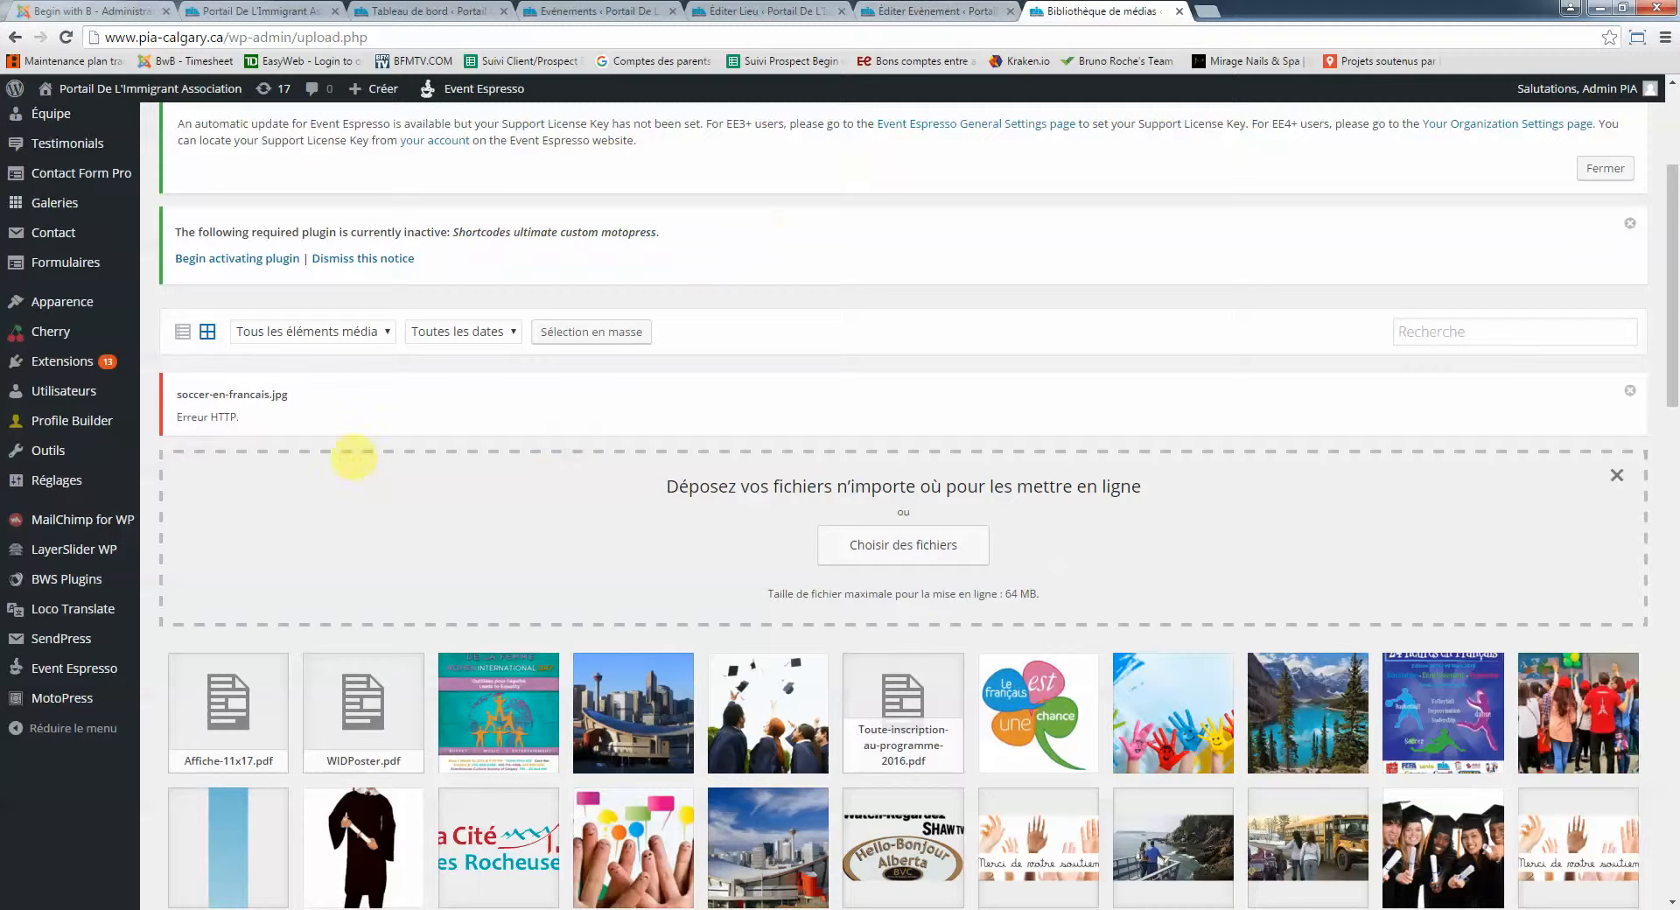
pyautogui.scroll(-4, 230, 404)
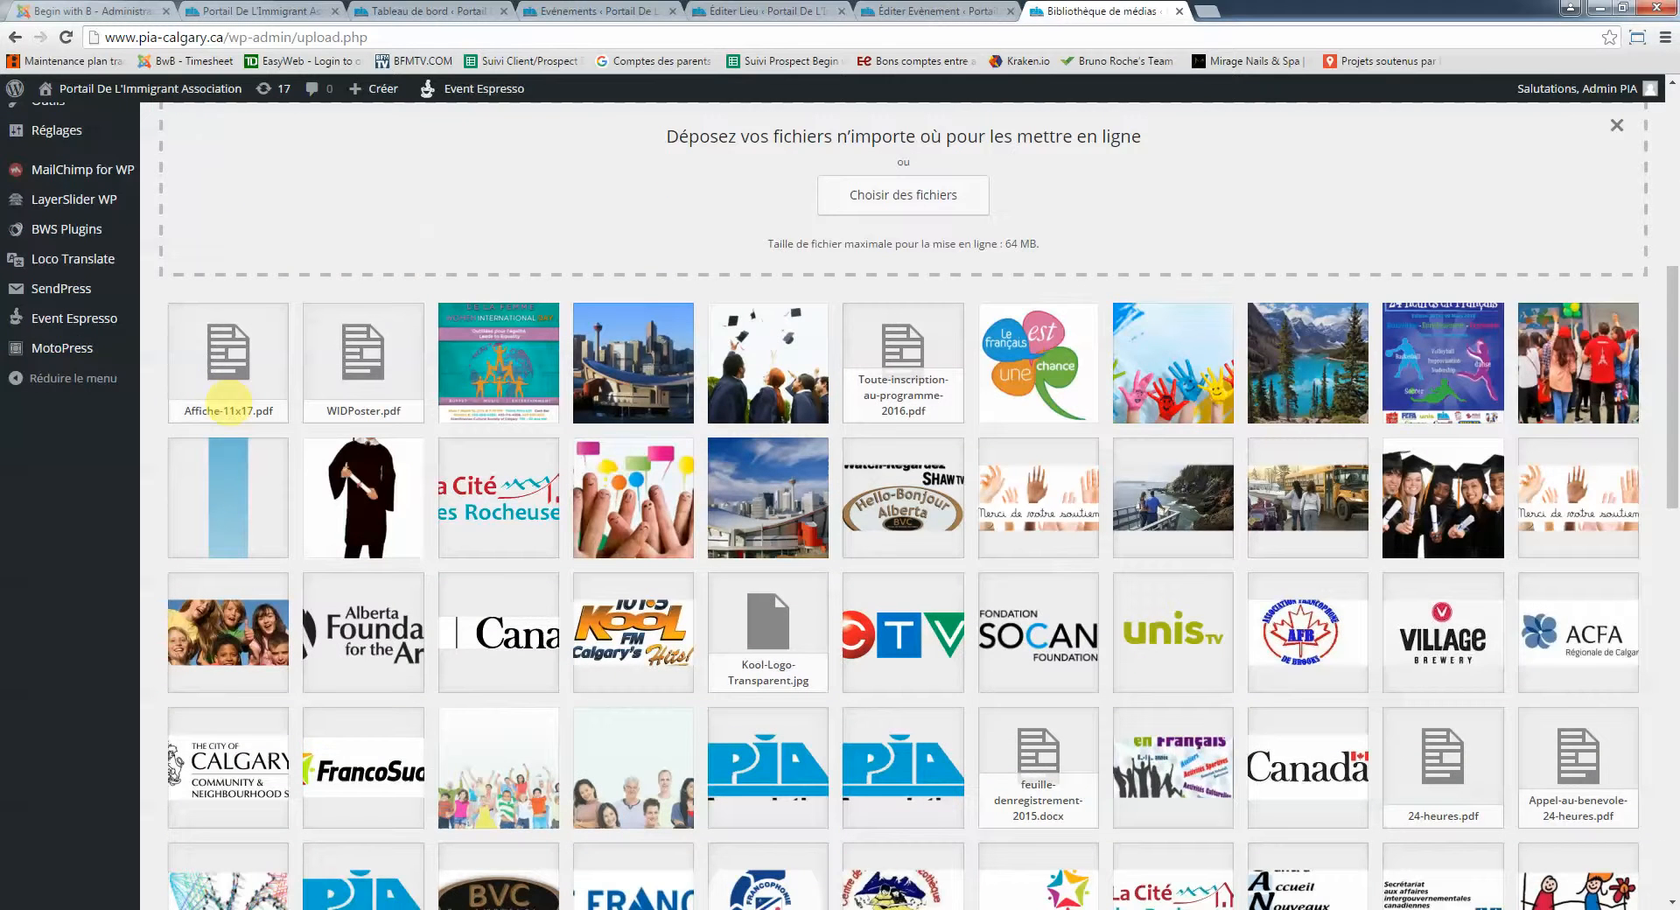
pyautogui.scroll(5, 230, 404)
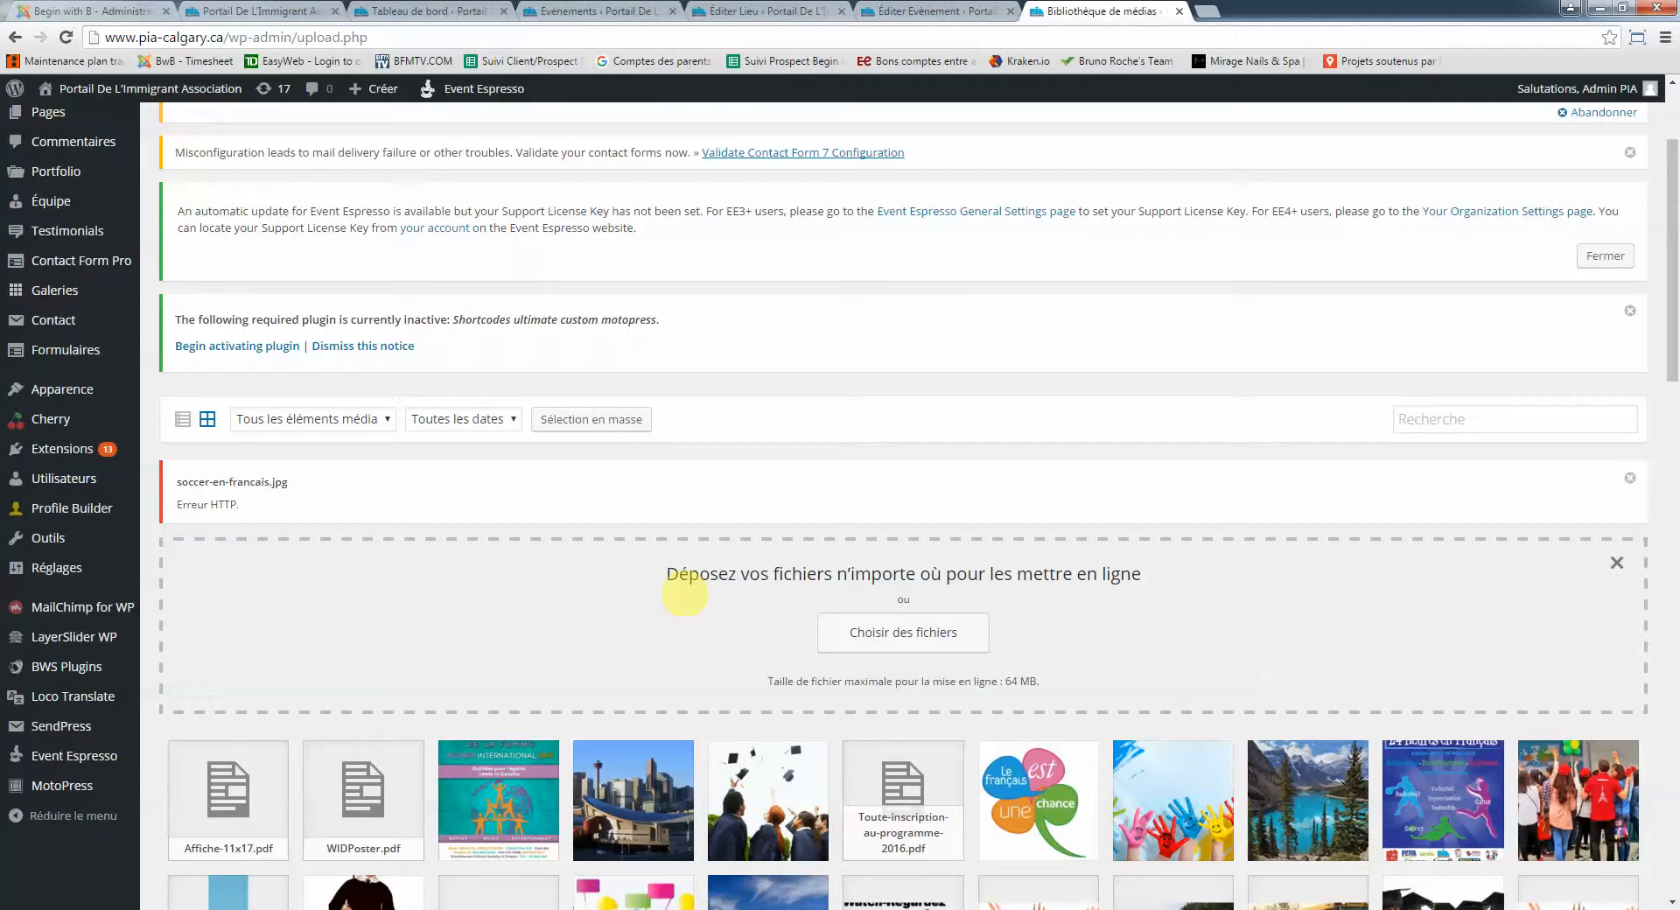
# Drag only soccer-en-francais.jpg from Explorer onto the media library drop zone to retry its upload
pyautogui.click(910, 627)
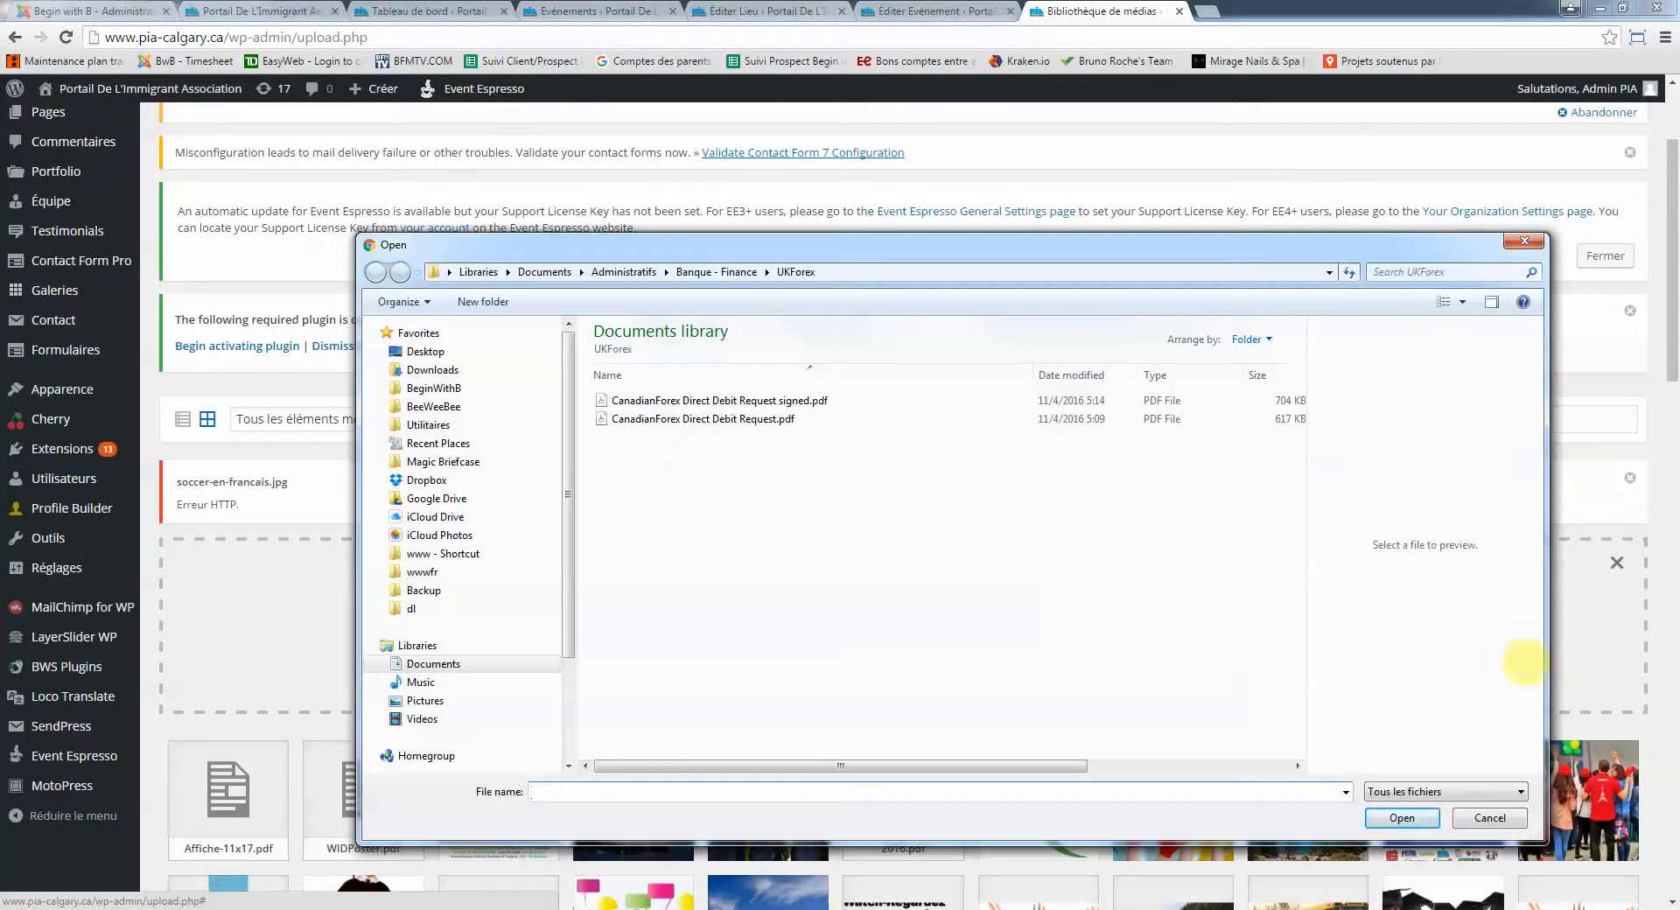
pyautogui.click(1493, 817)
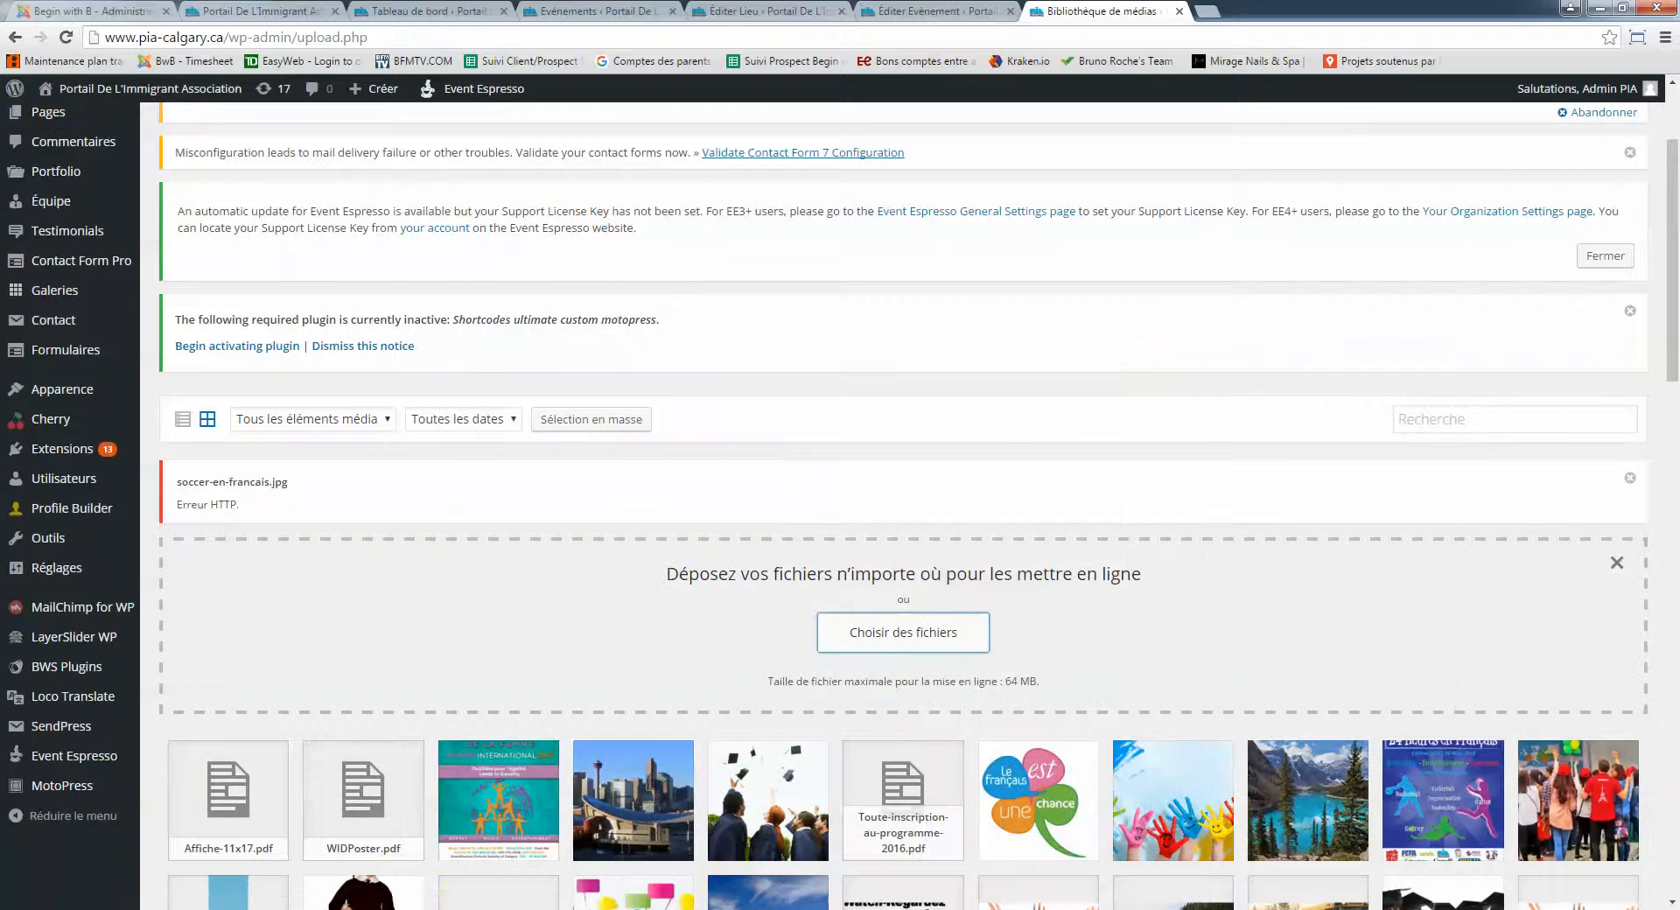
pyautogui.moveTo(129, 906)
pyautogui.click(1602, 849)
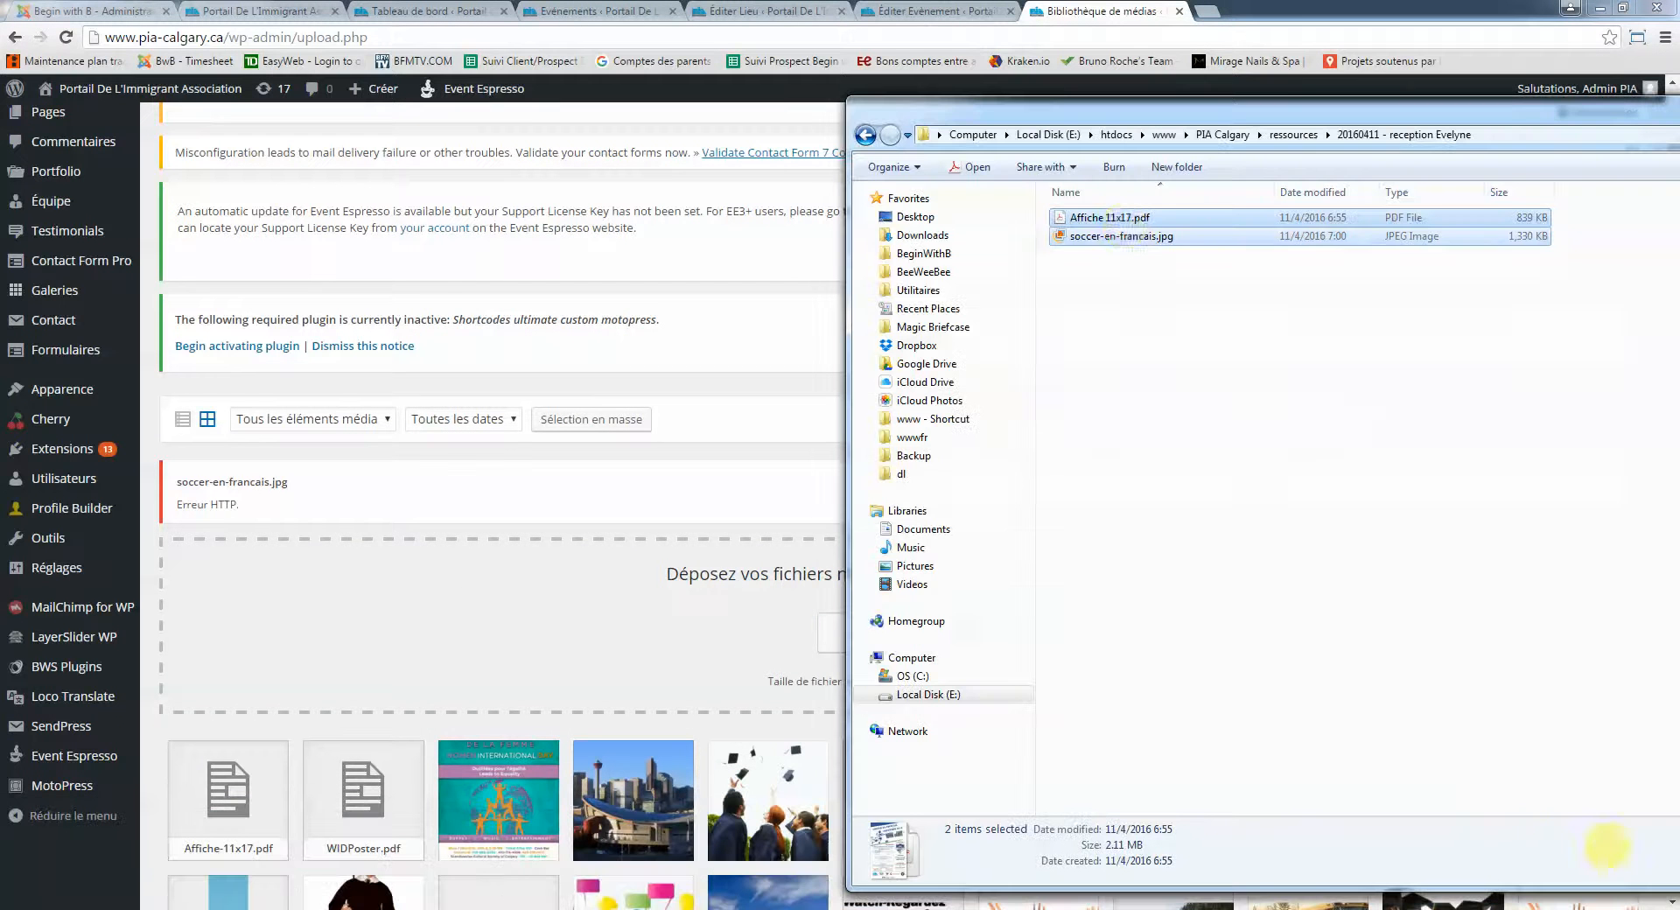
pyautogui.click(1124, 262)
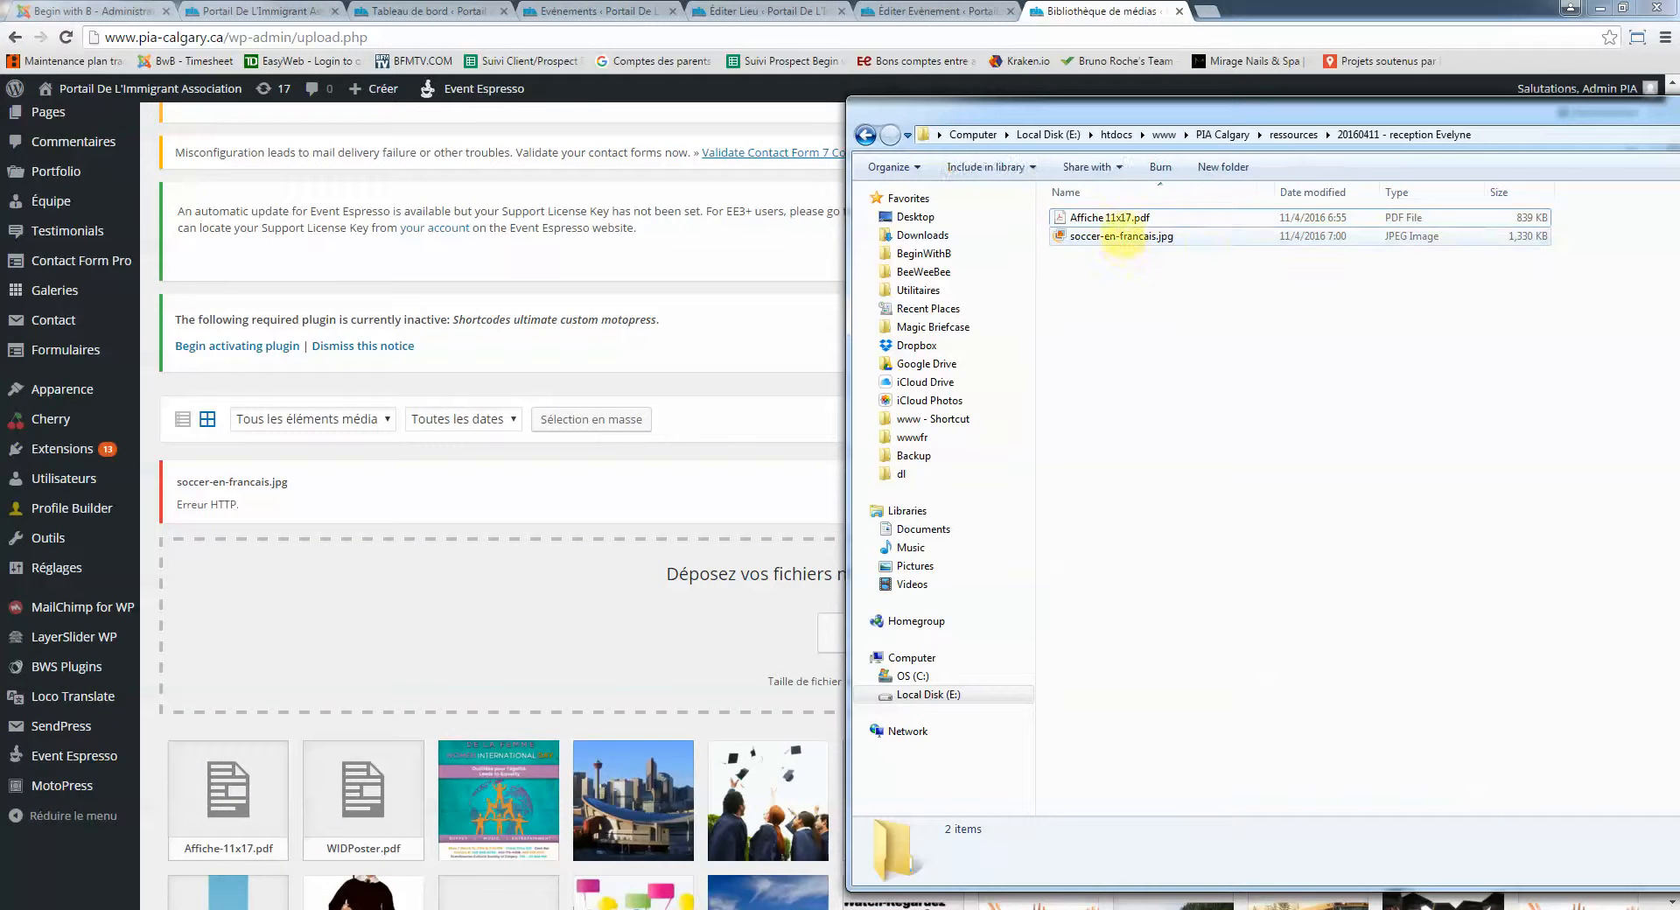
pyautogui.click(1124, 238)
pyautogui.moveTo(1206, 236); pyautogui.dragTo(446, 674)
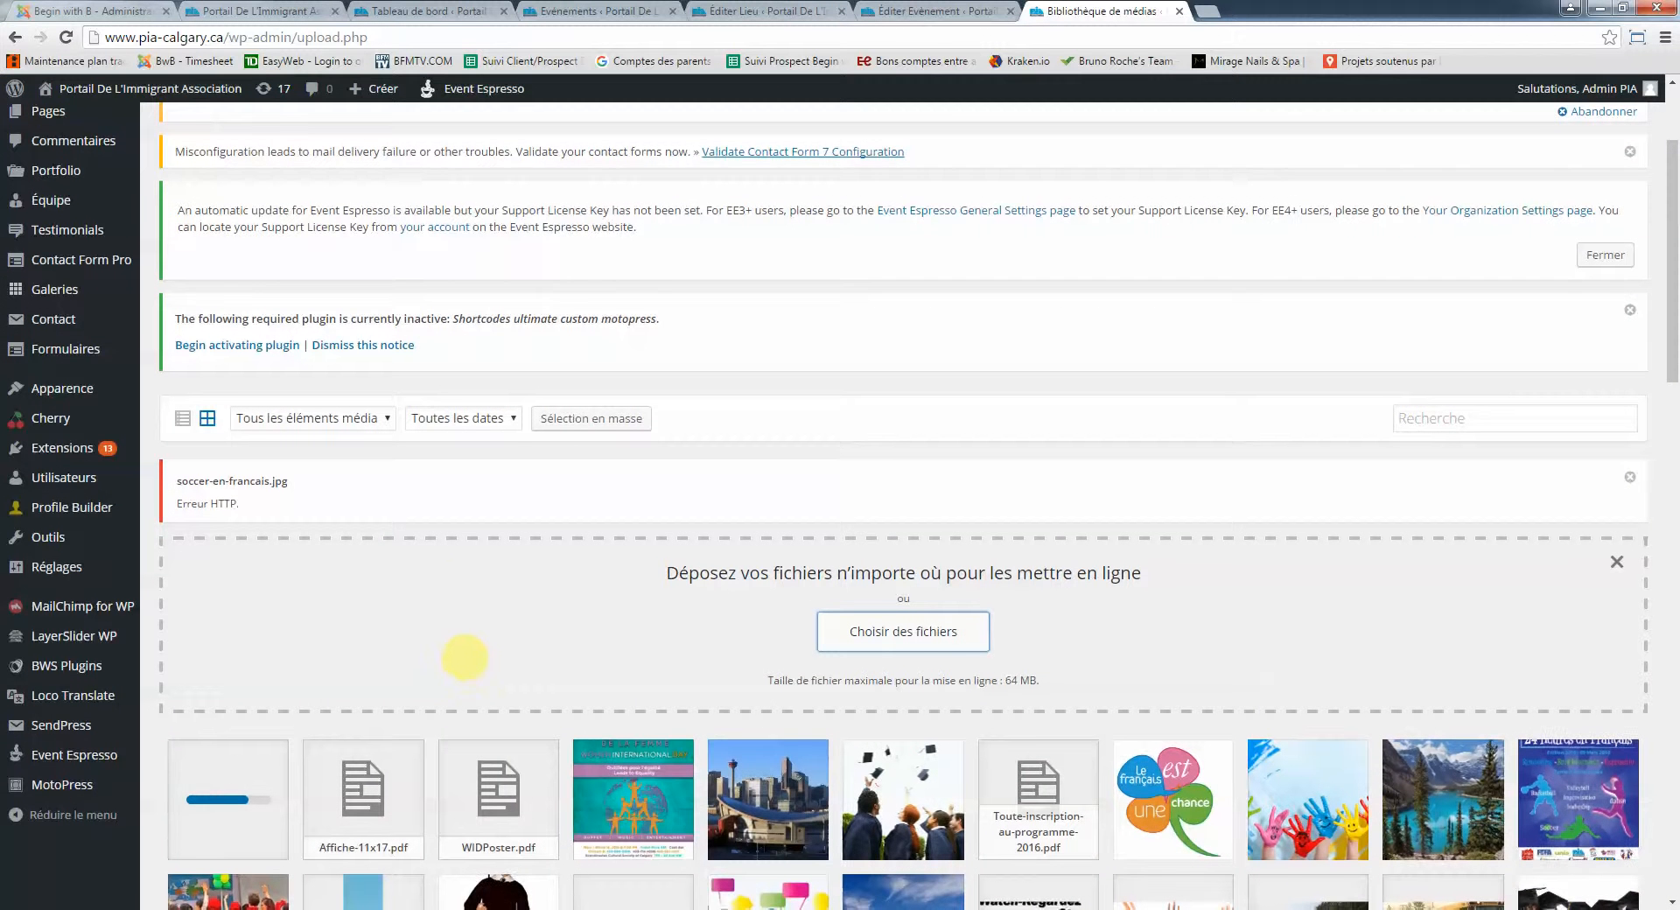
pyautogui.scroll(-1, 460, 663)
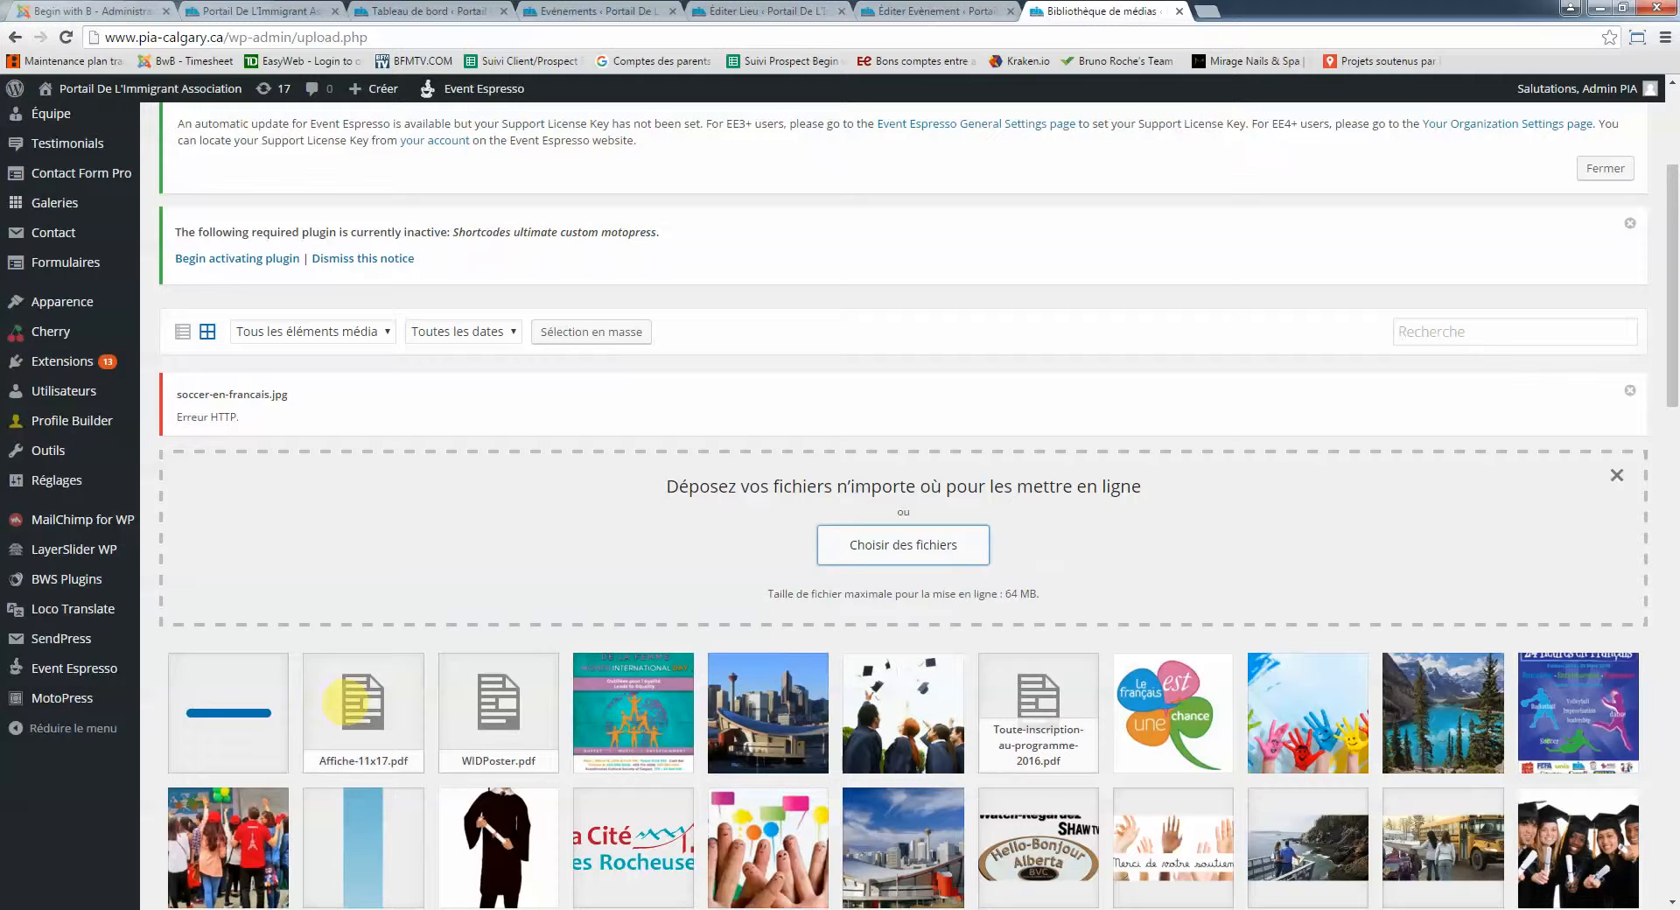
# Bring the files' Explorer window back and move it aside to the right
pyautogui.click(215, 909)
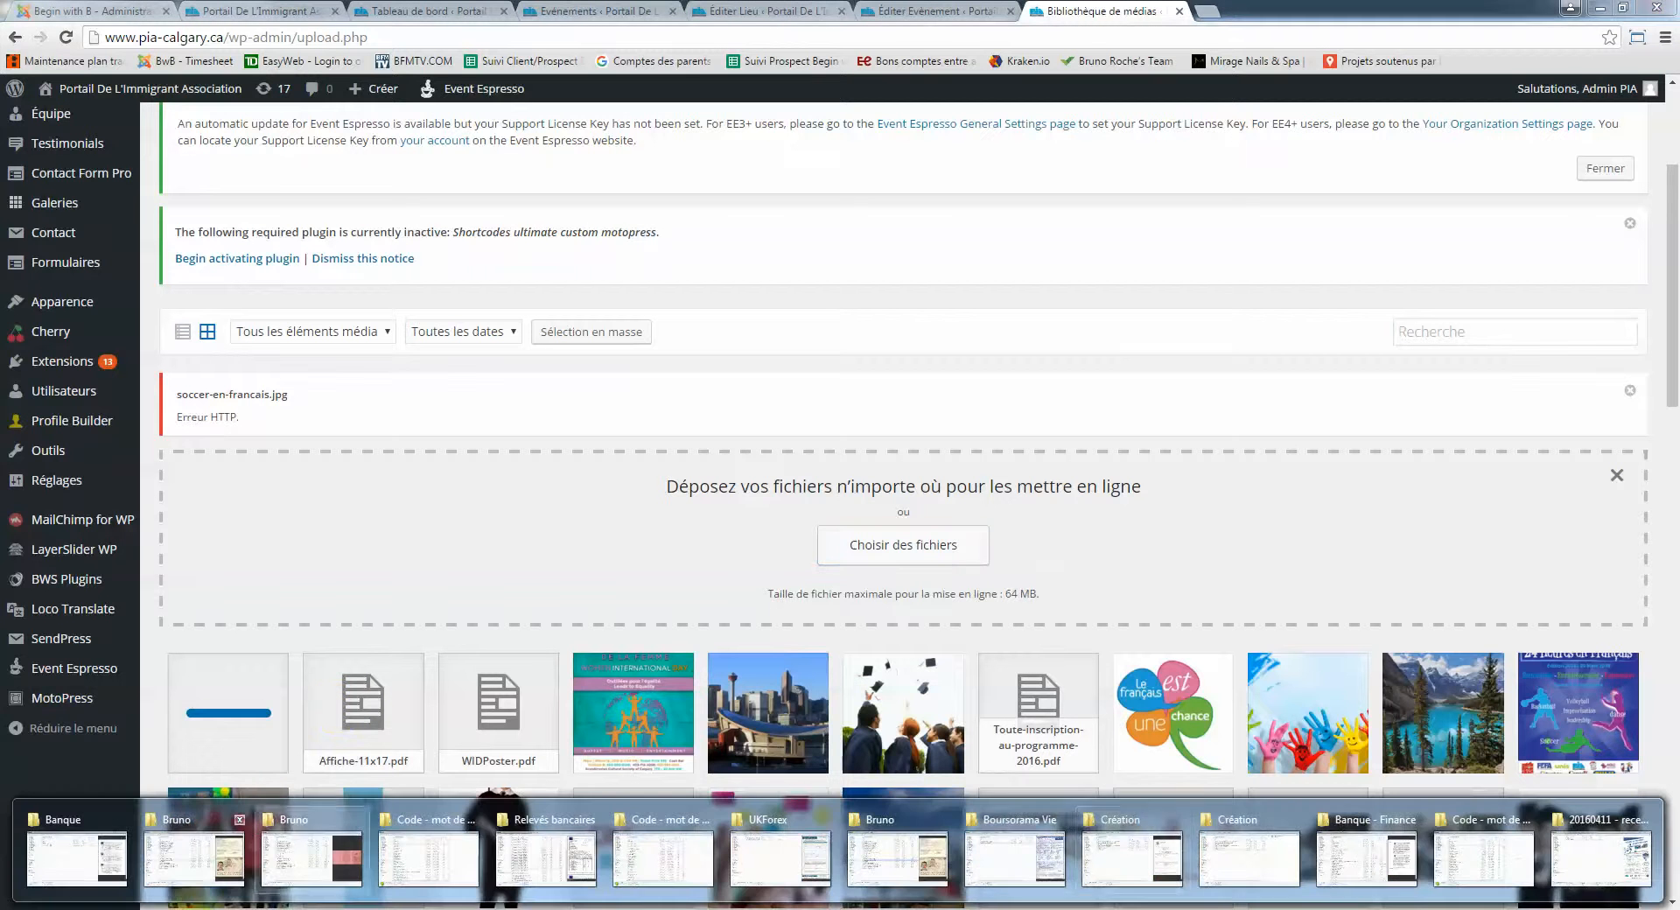
pyautogui.click(1601, 858)
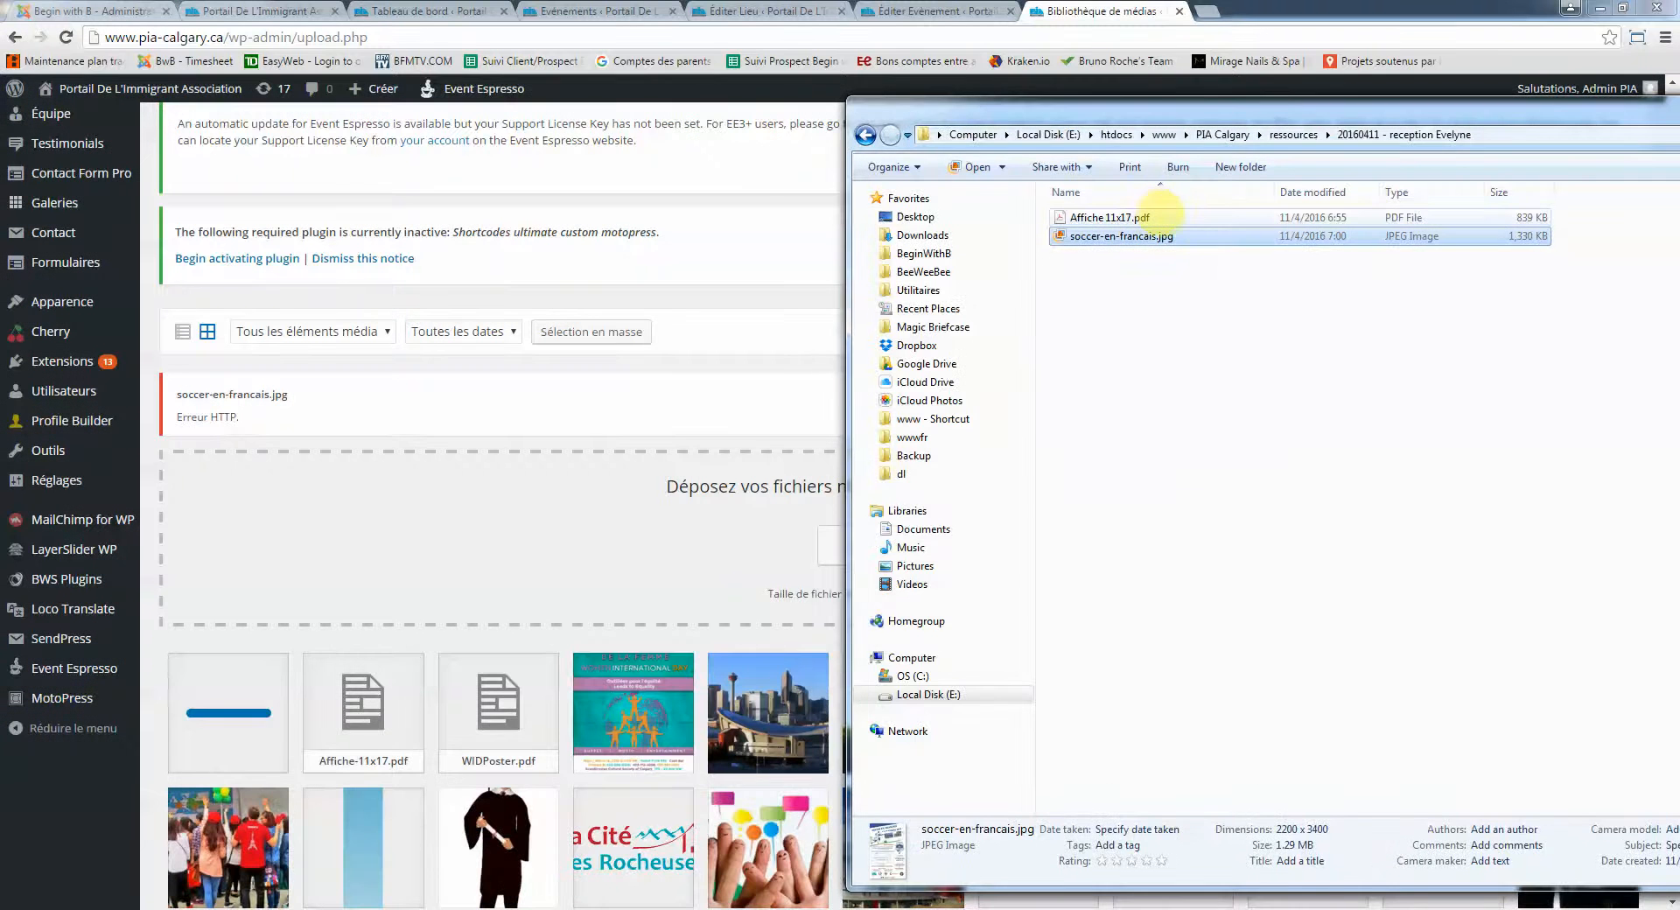
pyautogui.click(1113, 217)
pyautogui.moveTo(1217, 124); pyautogui.dragTo(1679, 123)
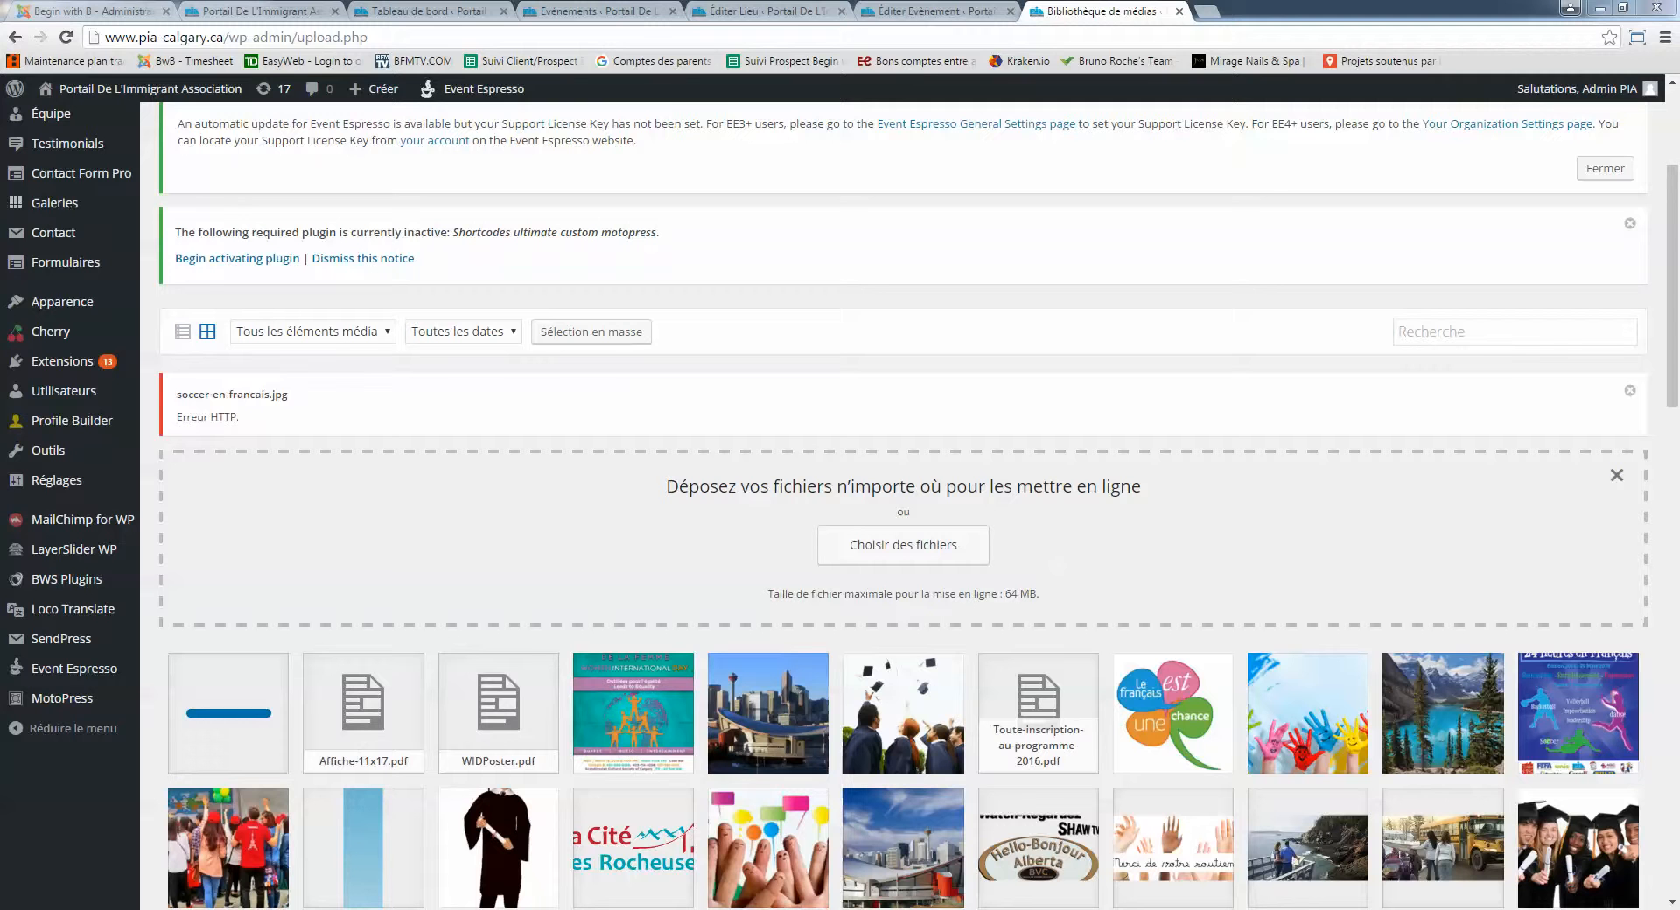
pyautogui.moveTo(16, 487)
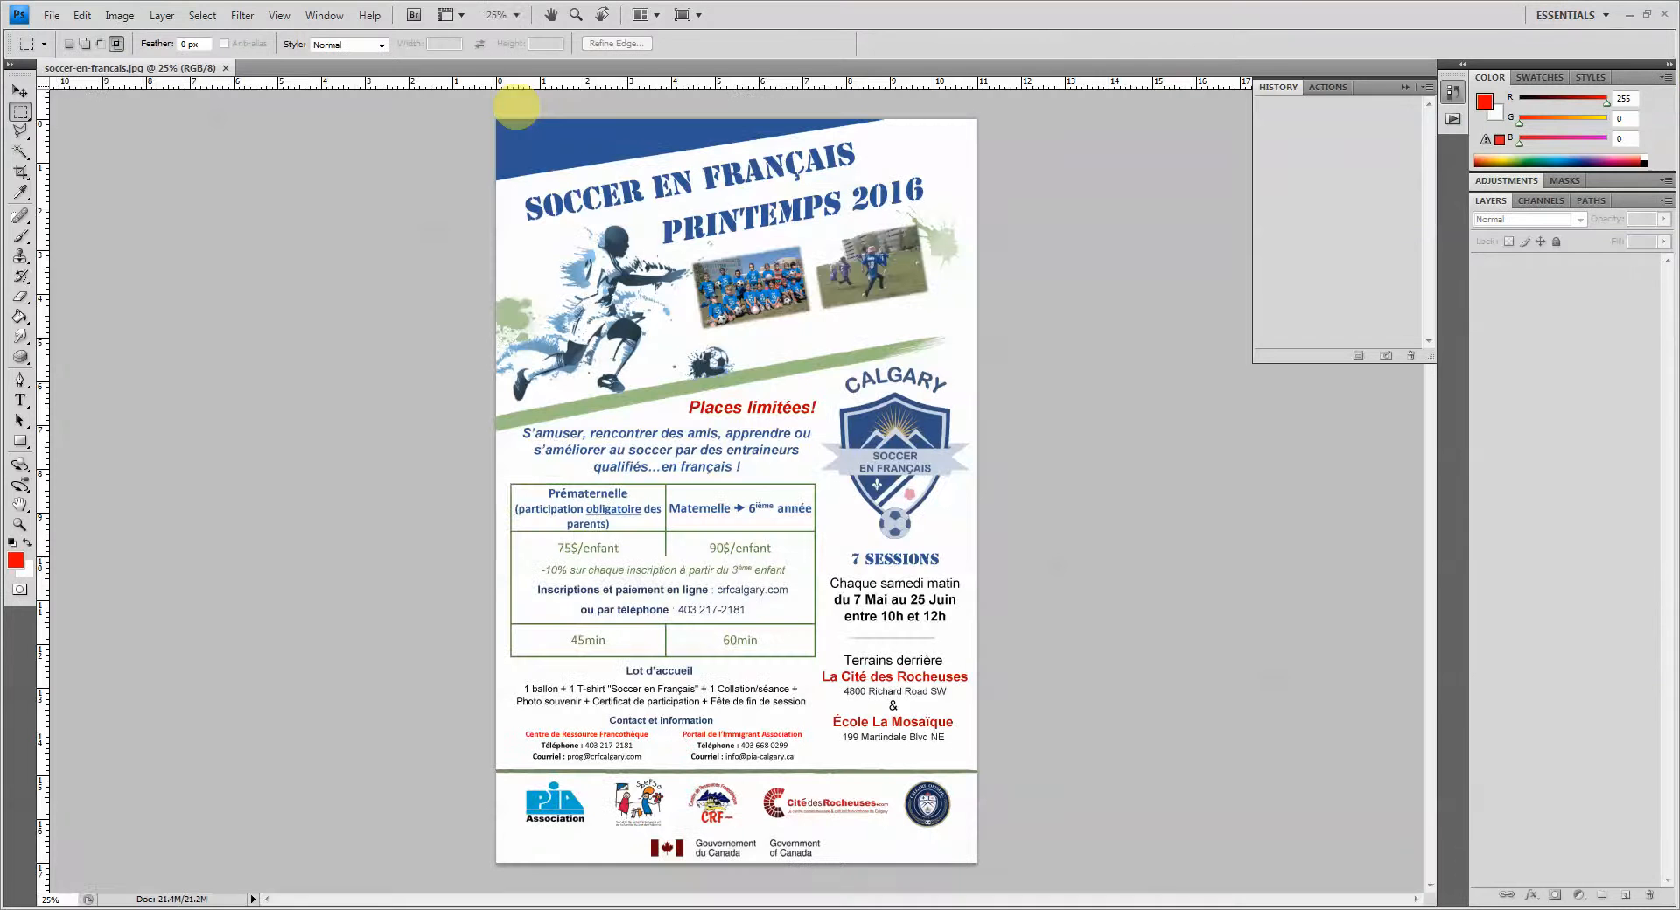
# Resize soccer-en-francais.jpg to 1400 px wide via Image Size and save it as JPEG
pyautogui.click(119, 15)
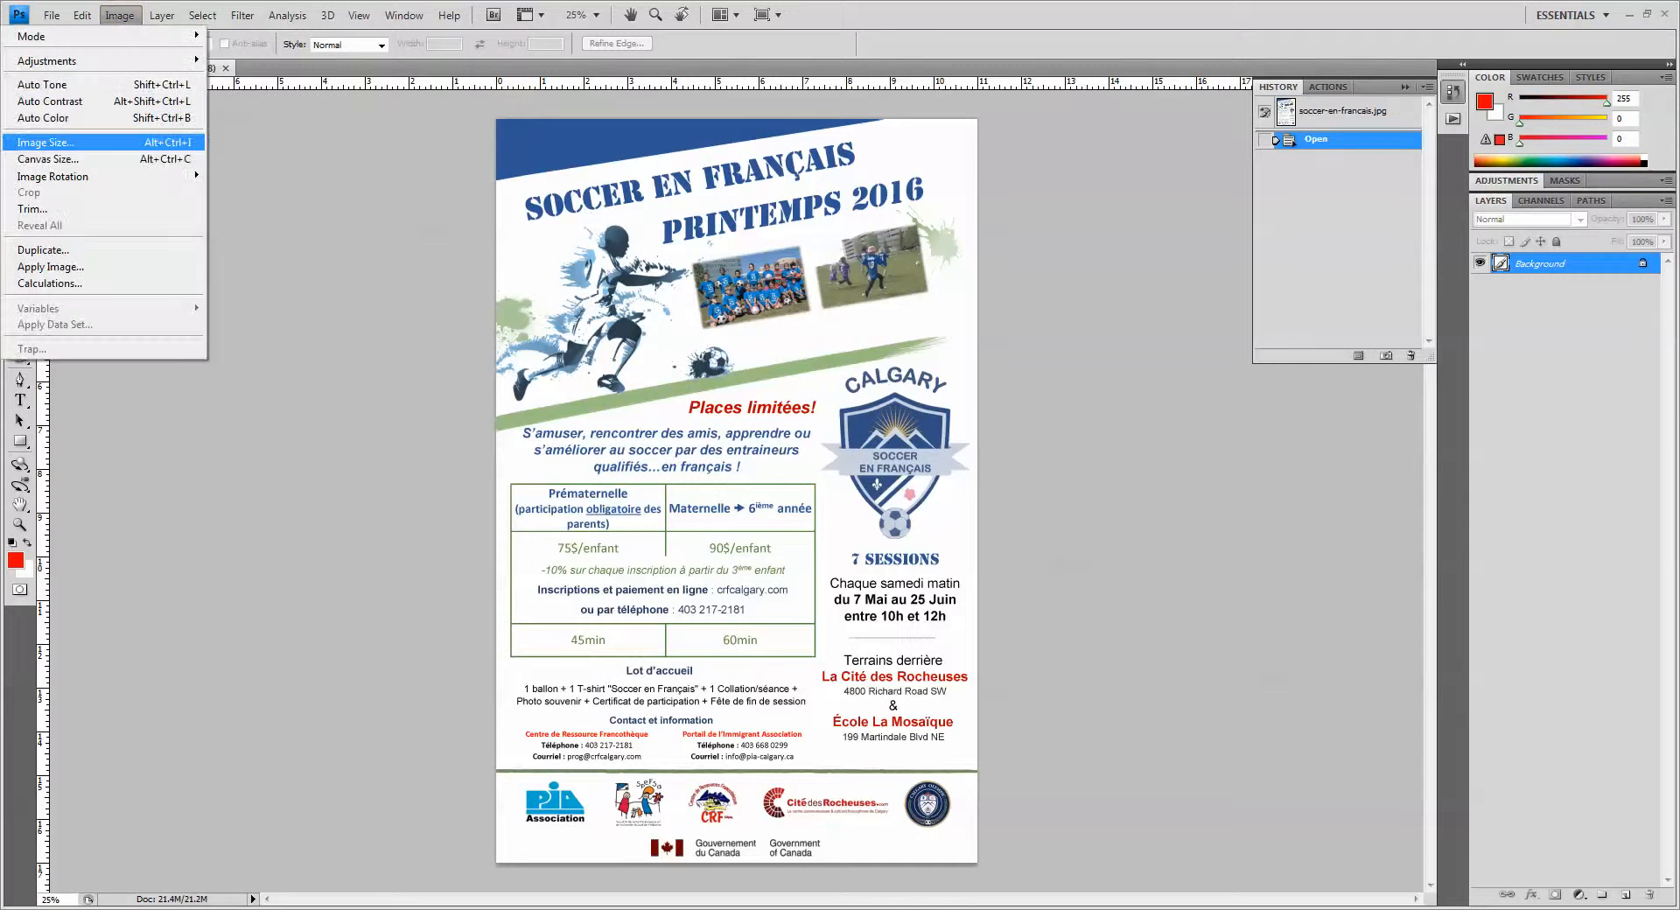
pyautogui.click(82, 142)
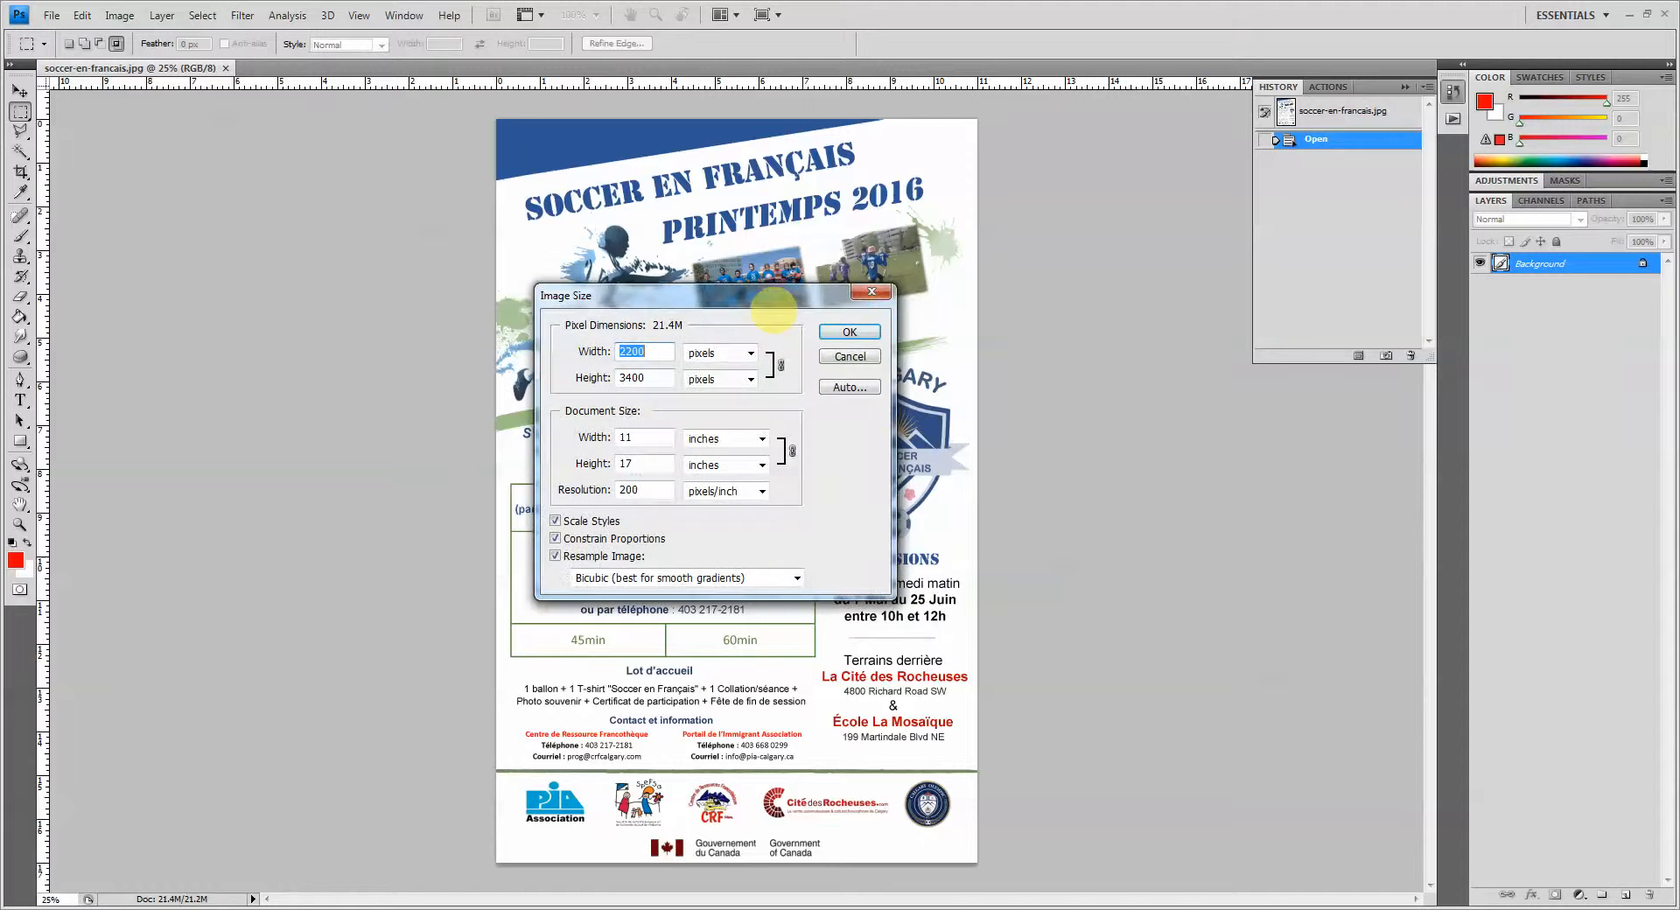
pyautogui.write('1400')
pyautogui.click(850, 332)
pyautogui.hotkey('ctrl', 's')
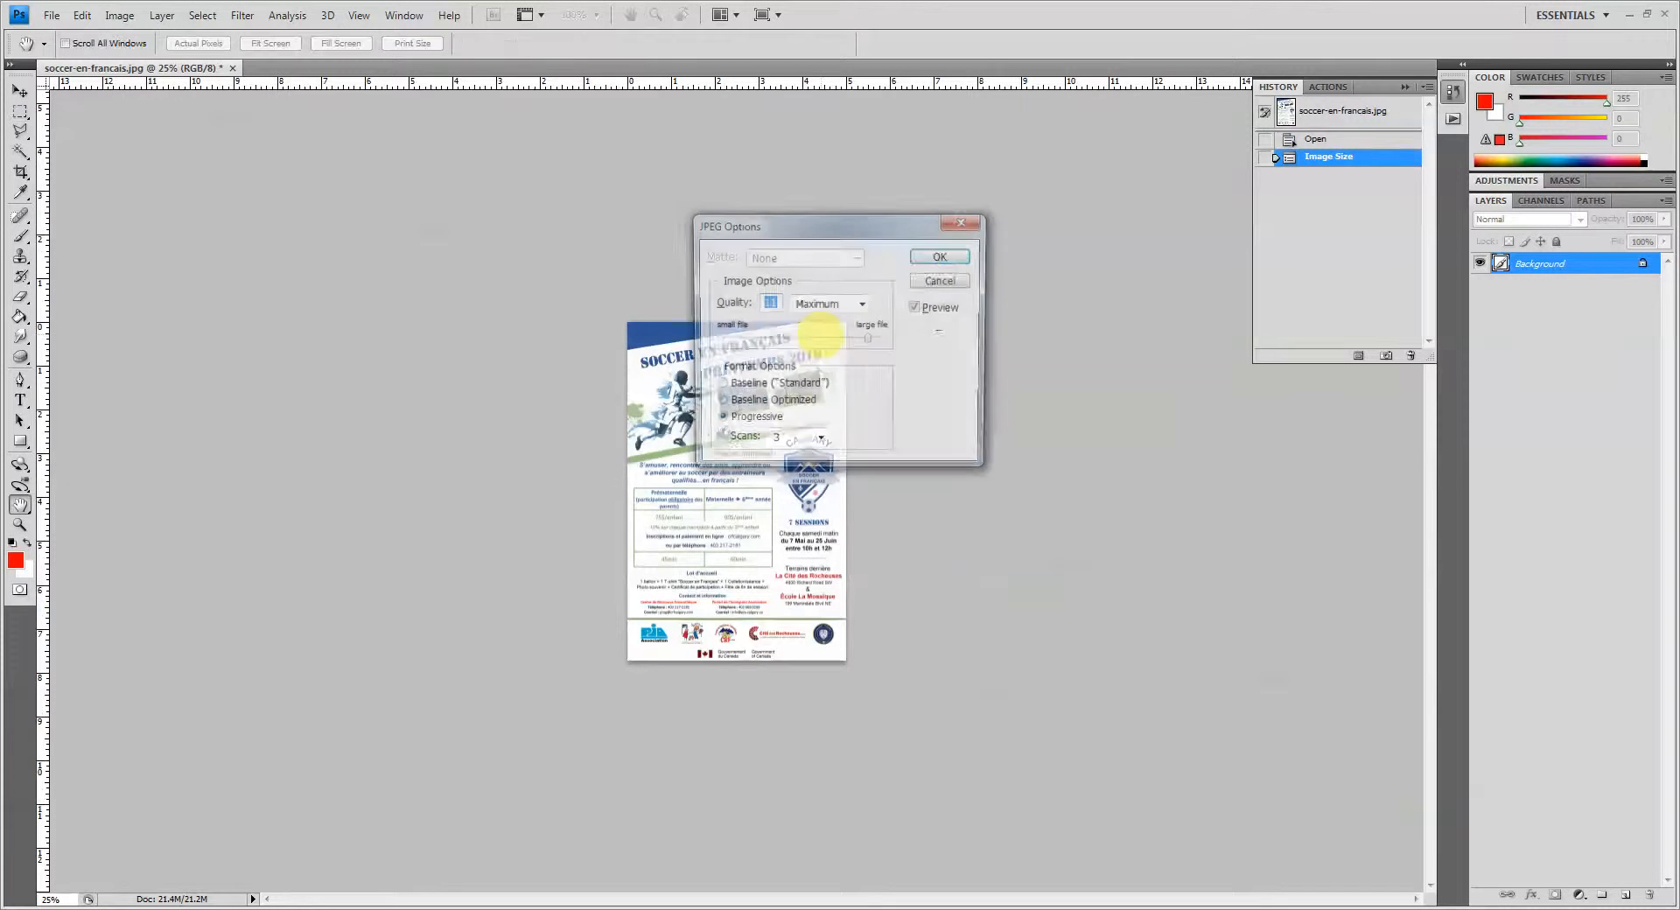
pyautogui.click(943, 259)
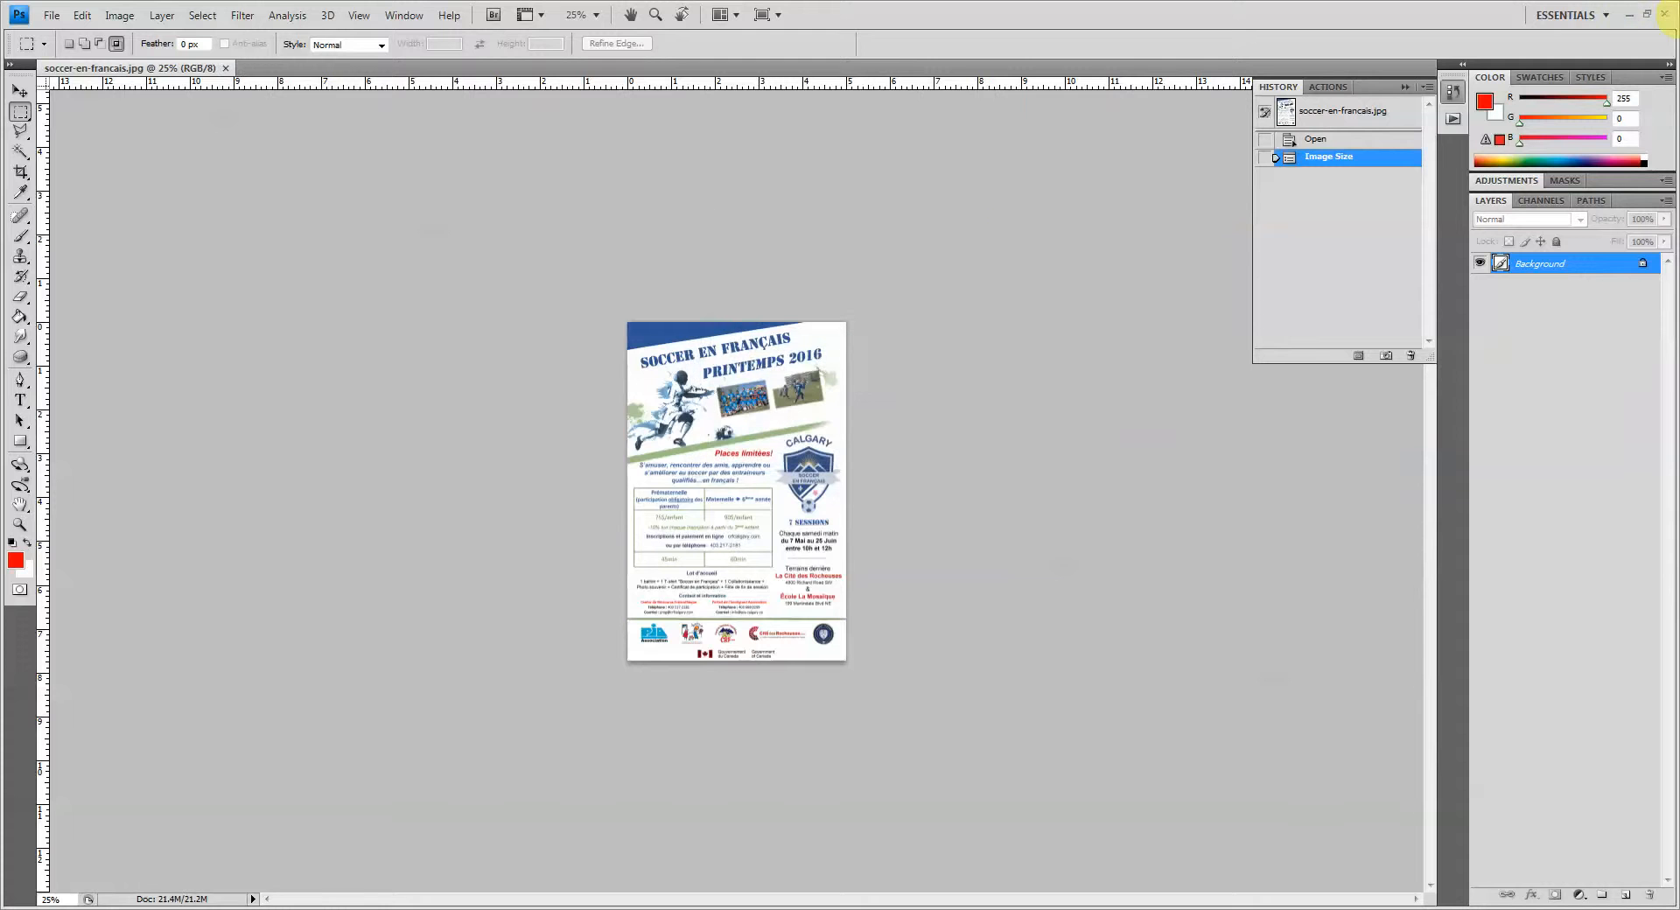
pyautogui.click(1665, 14)
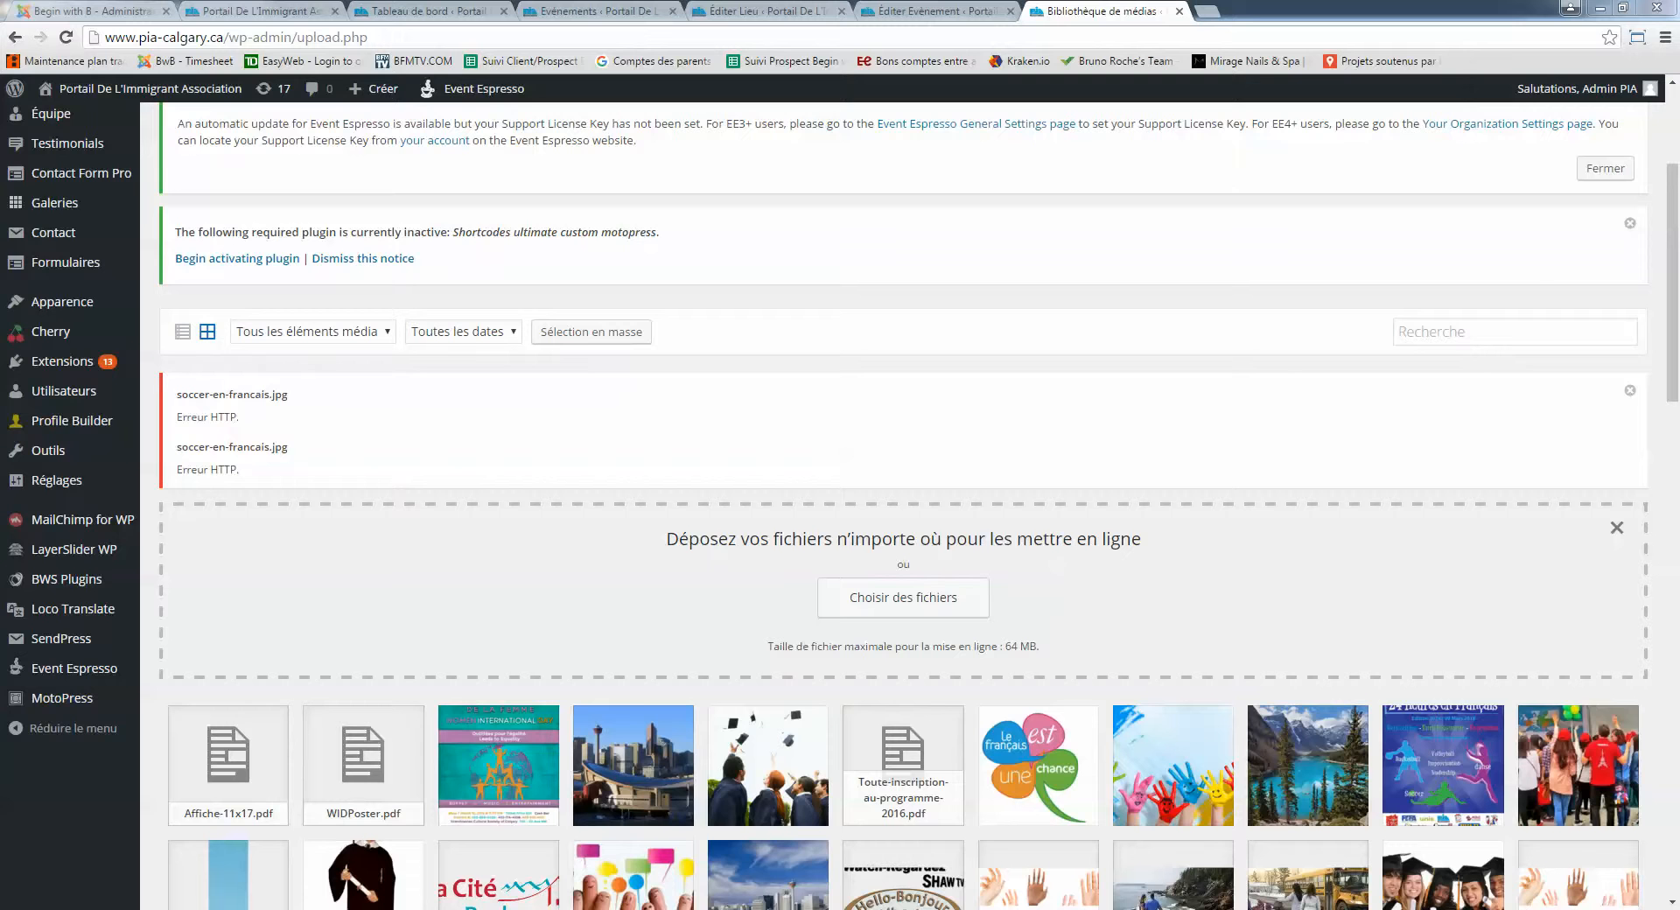
# Drag the resized soccer flyer into the media library, then return to the Éditer Événement tab
pyautogui.moveTo(681, 762); pyautogui.dragTo(638, 588)
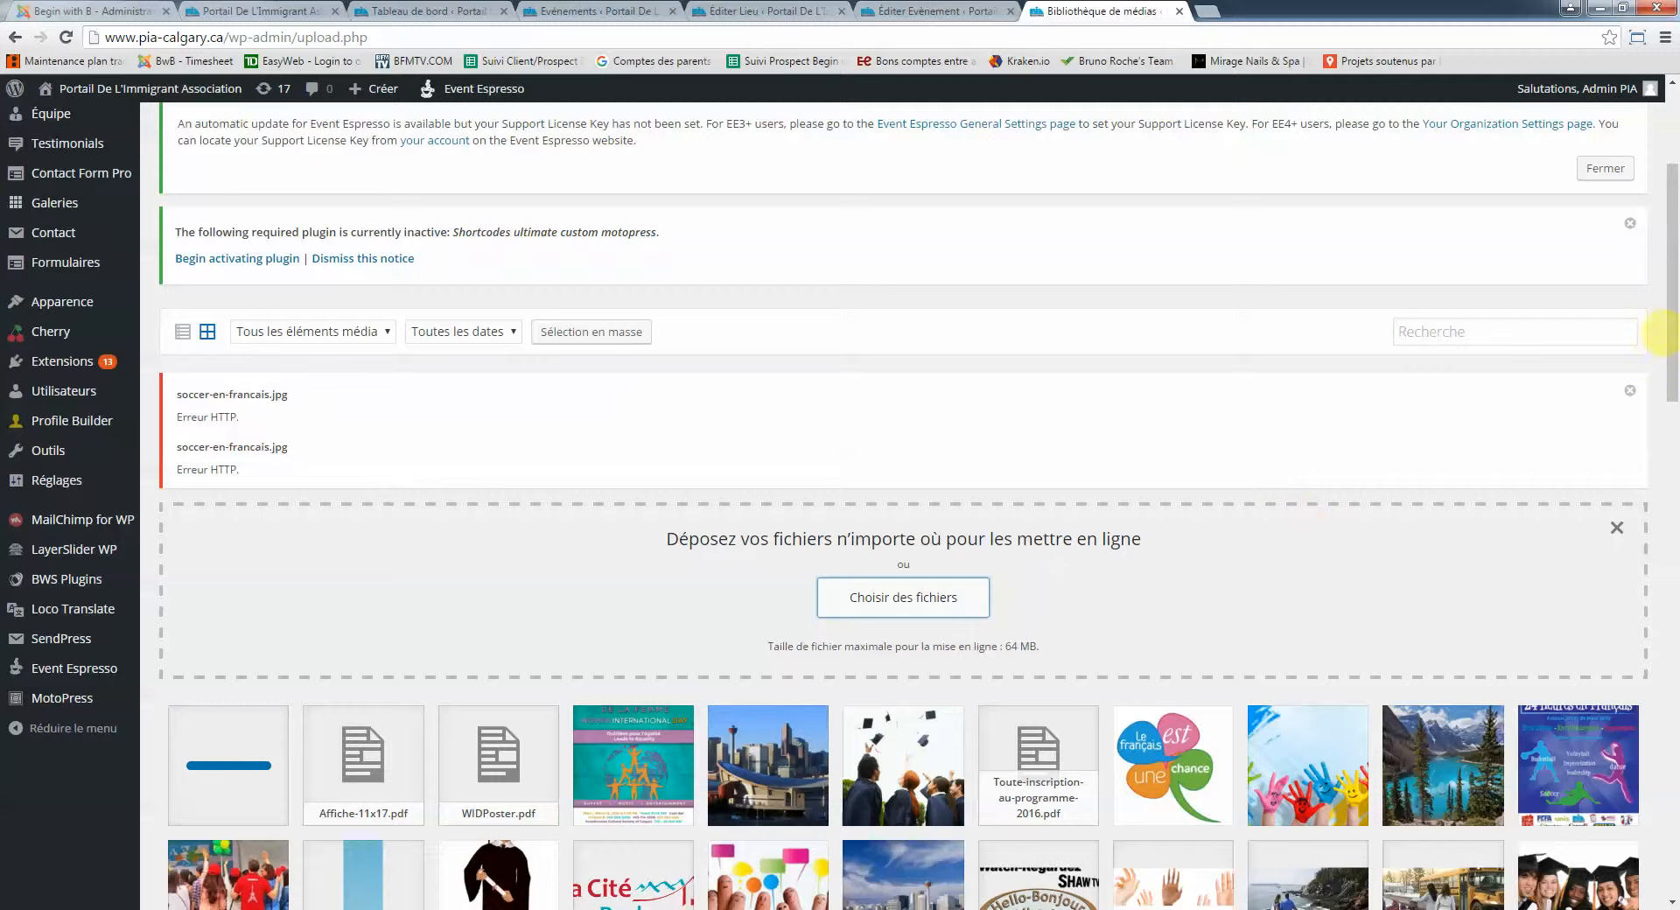
pyautogui.moveTo(1663, 254); pyautogui.dragTo(1639, 224)
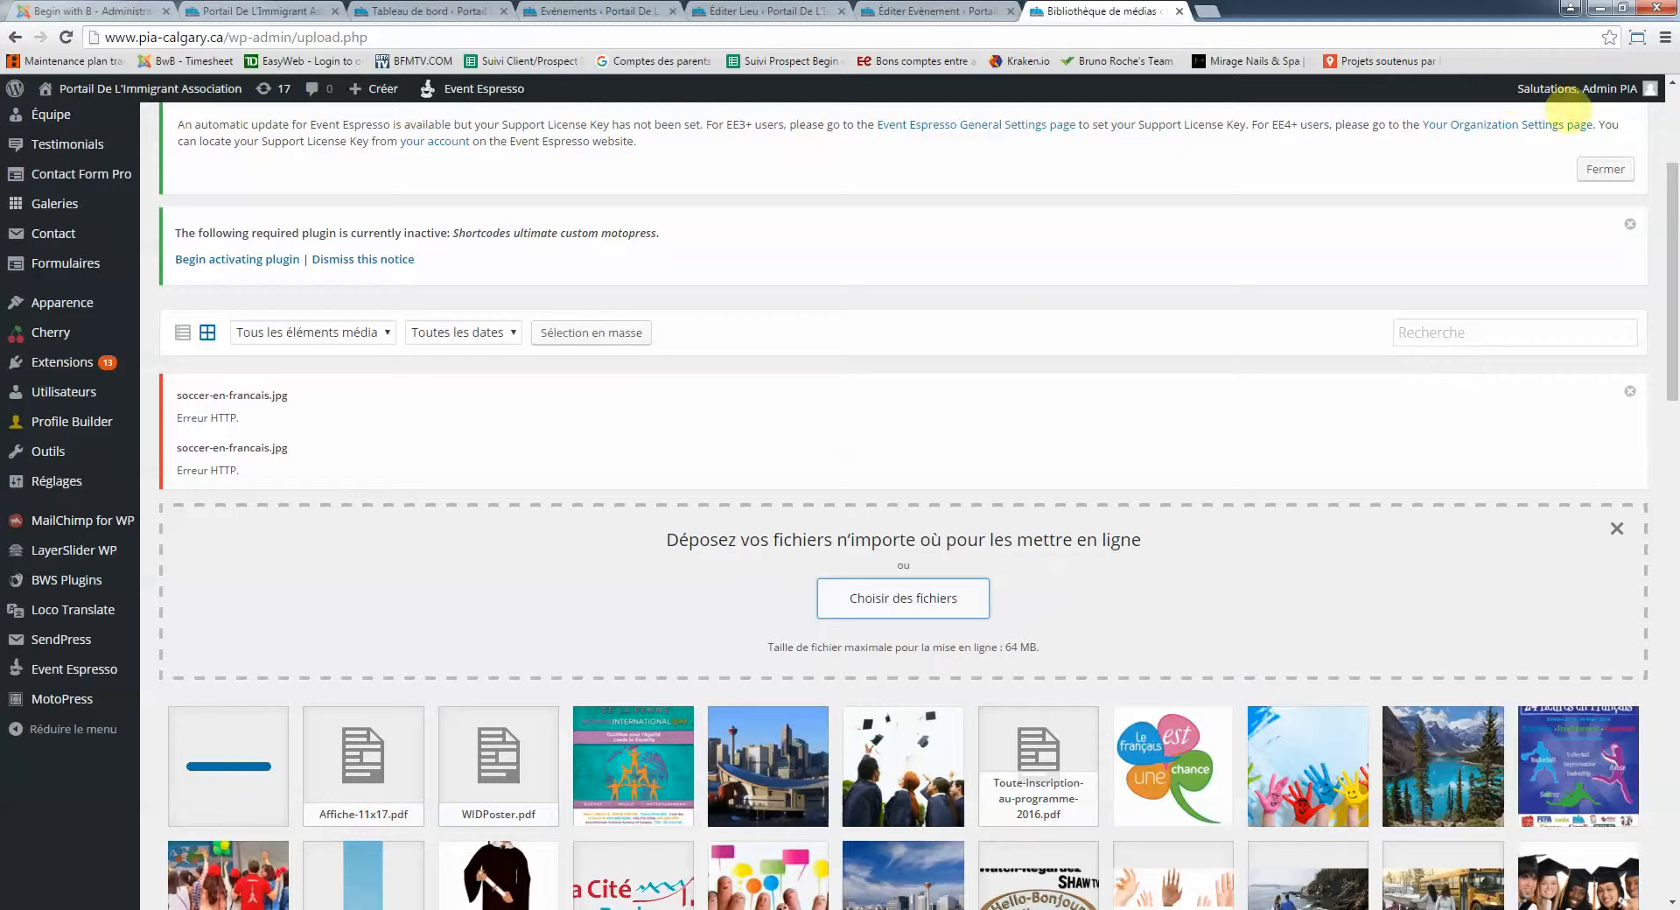
pyautogui.click(1210, 10)
pyautogui.moveTo(1215, 12); pyautogui.dragTo(1679, 18)
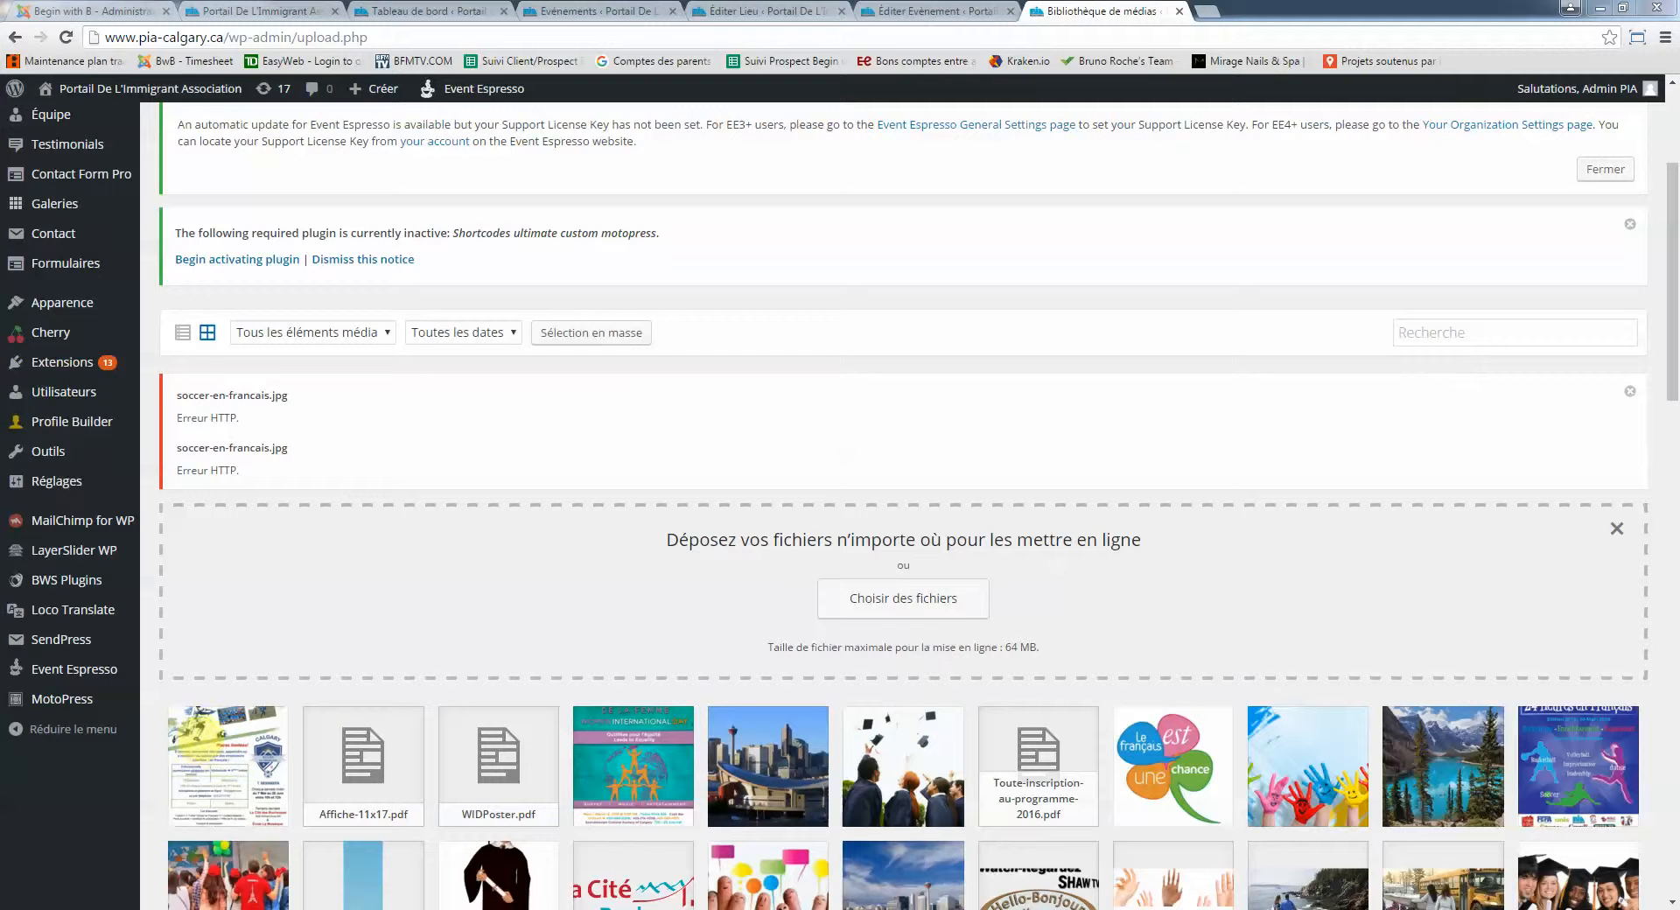
pyautogui.click(919, 11)
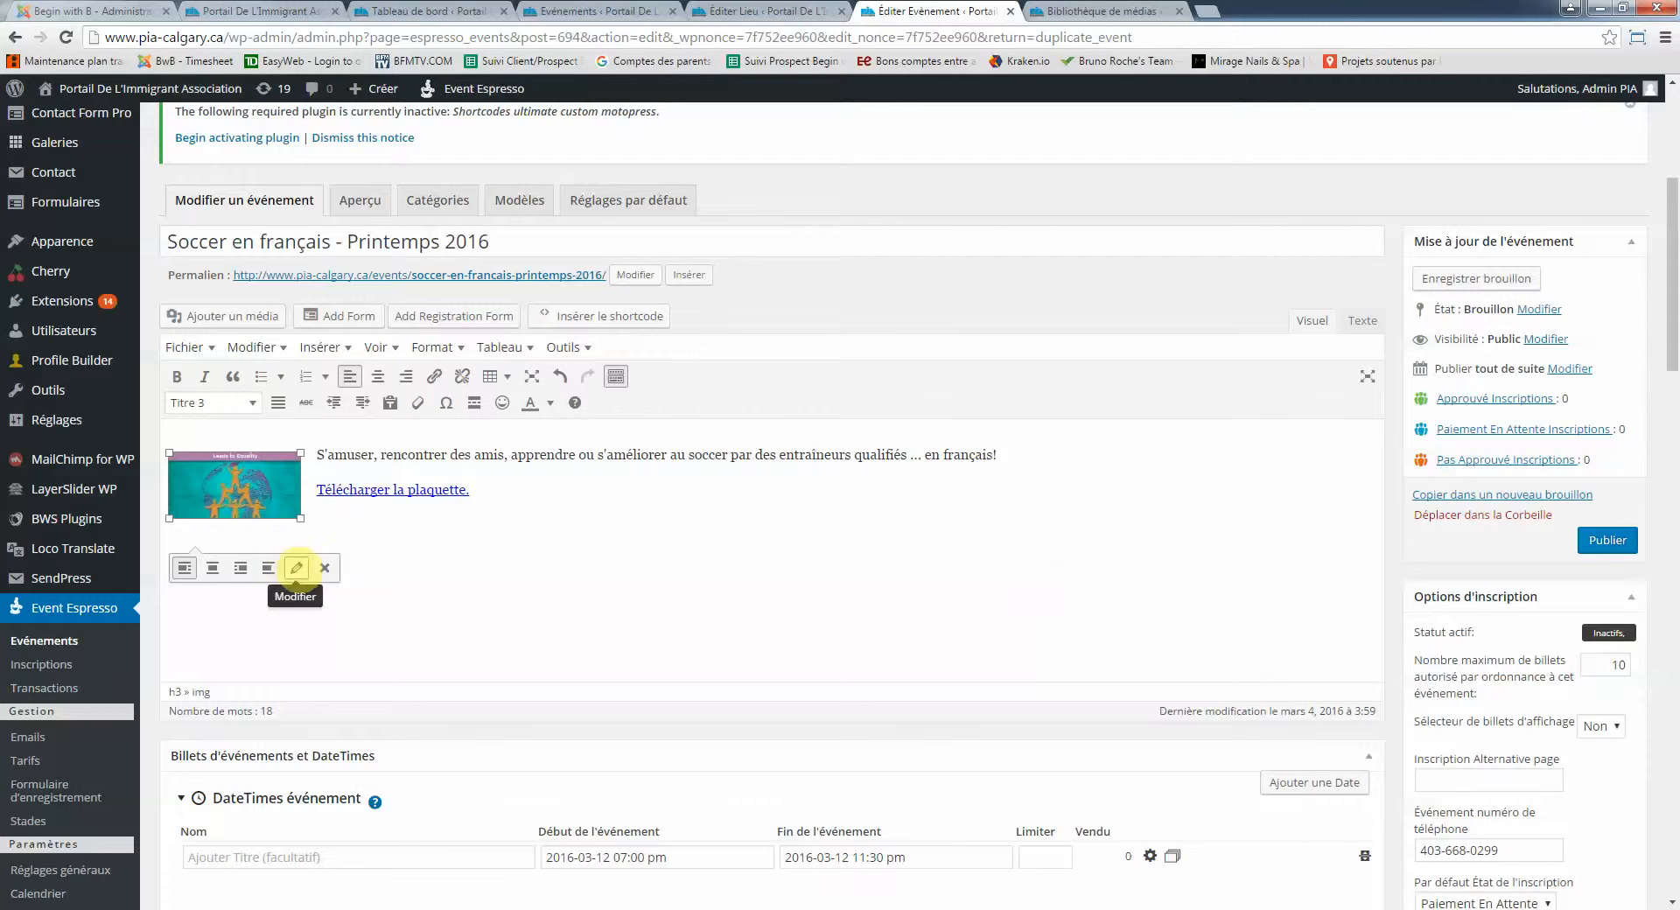
# Close the description image's Détails de l'image unchanged and open Ajouter un média
pyautogui.click(296, 568)
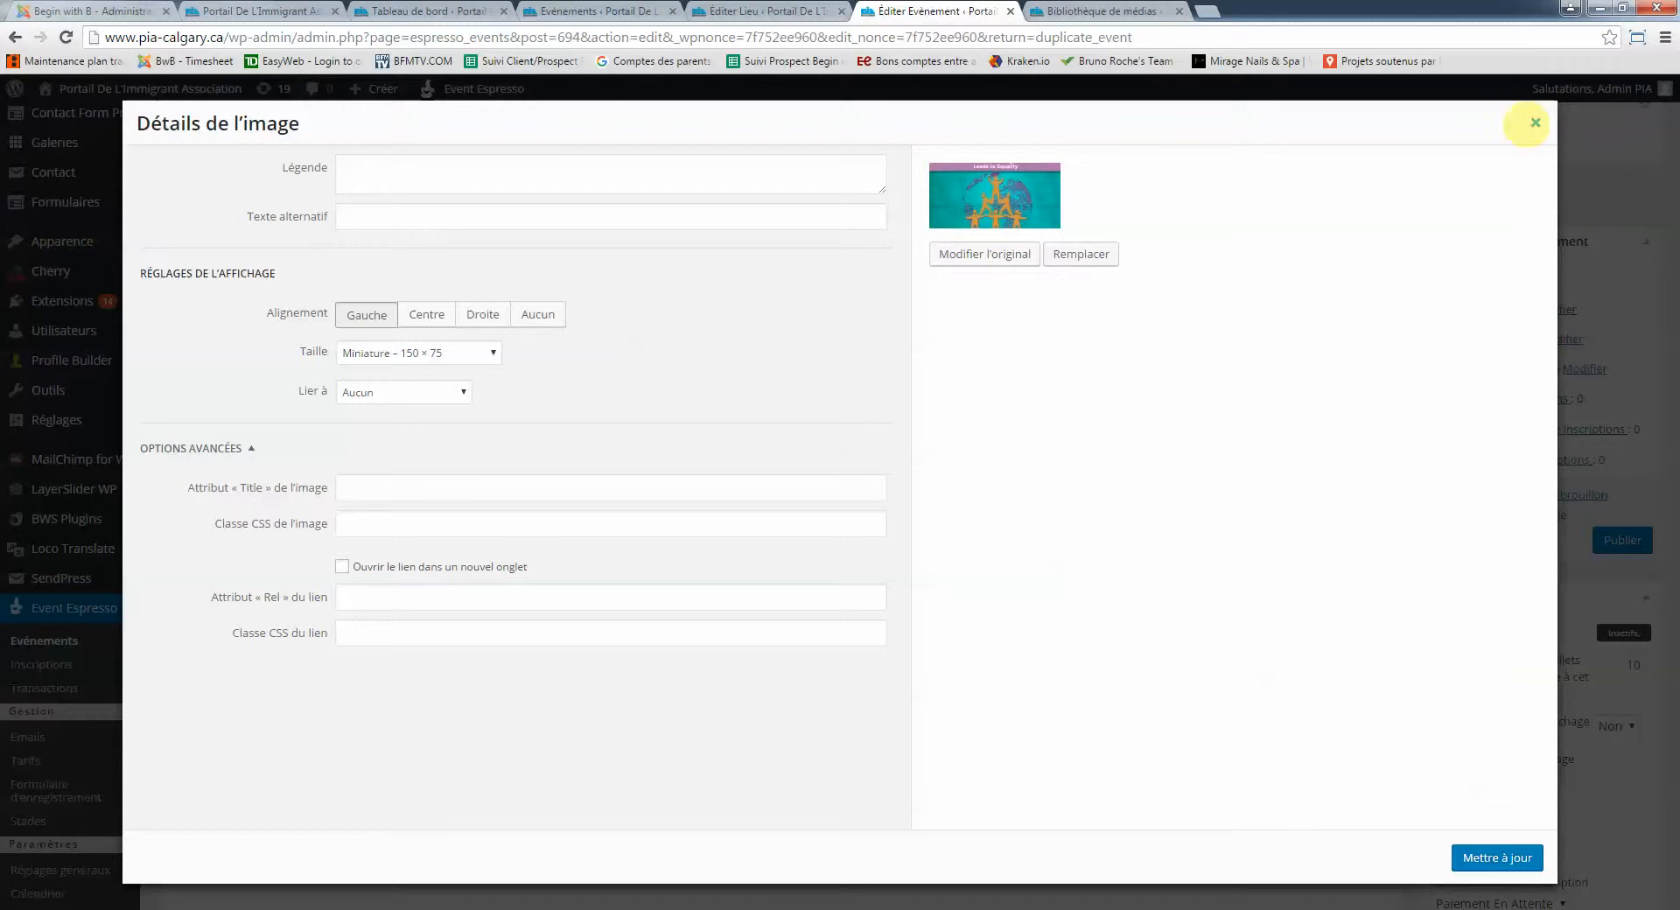
pyautogui.click(1535, 123)
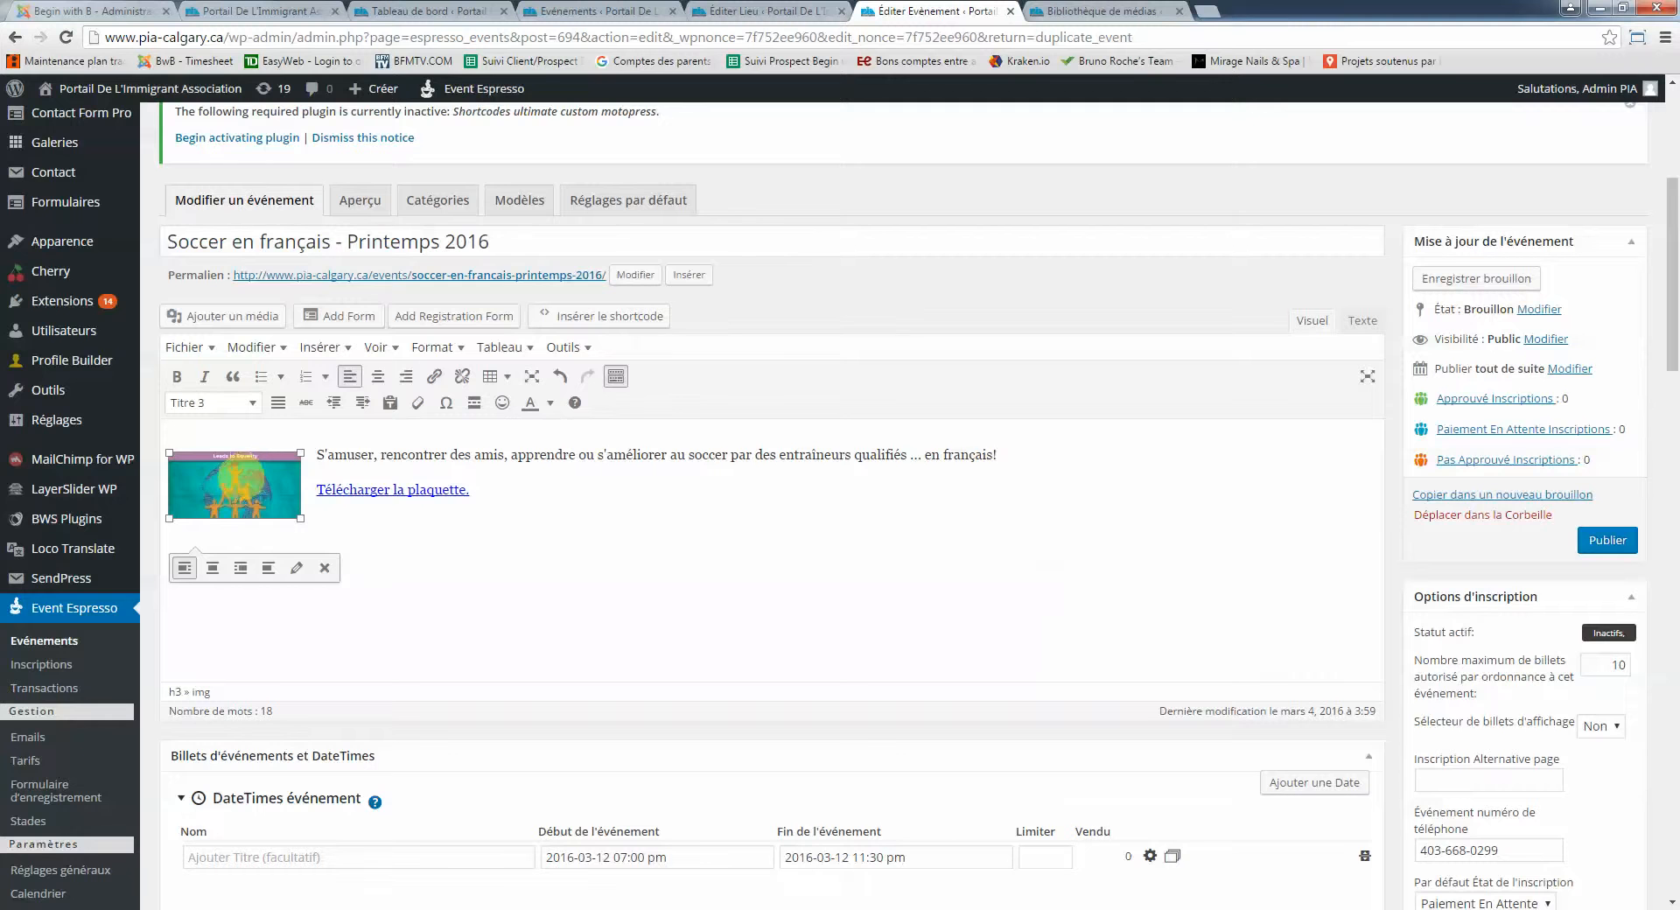
pyautogui.click(229, 316)
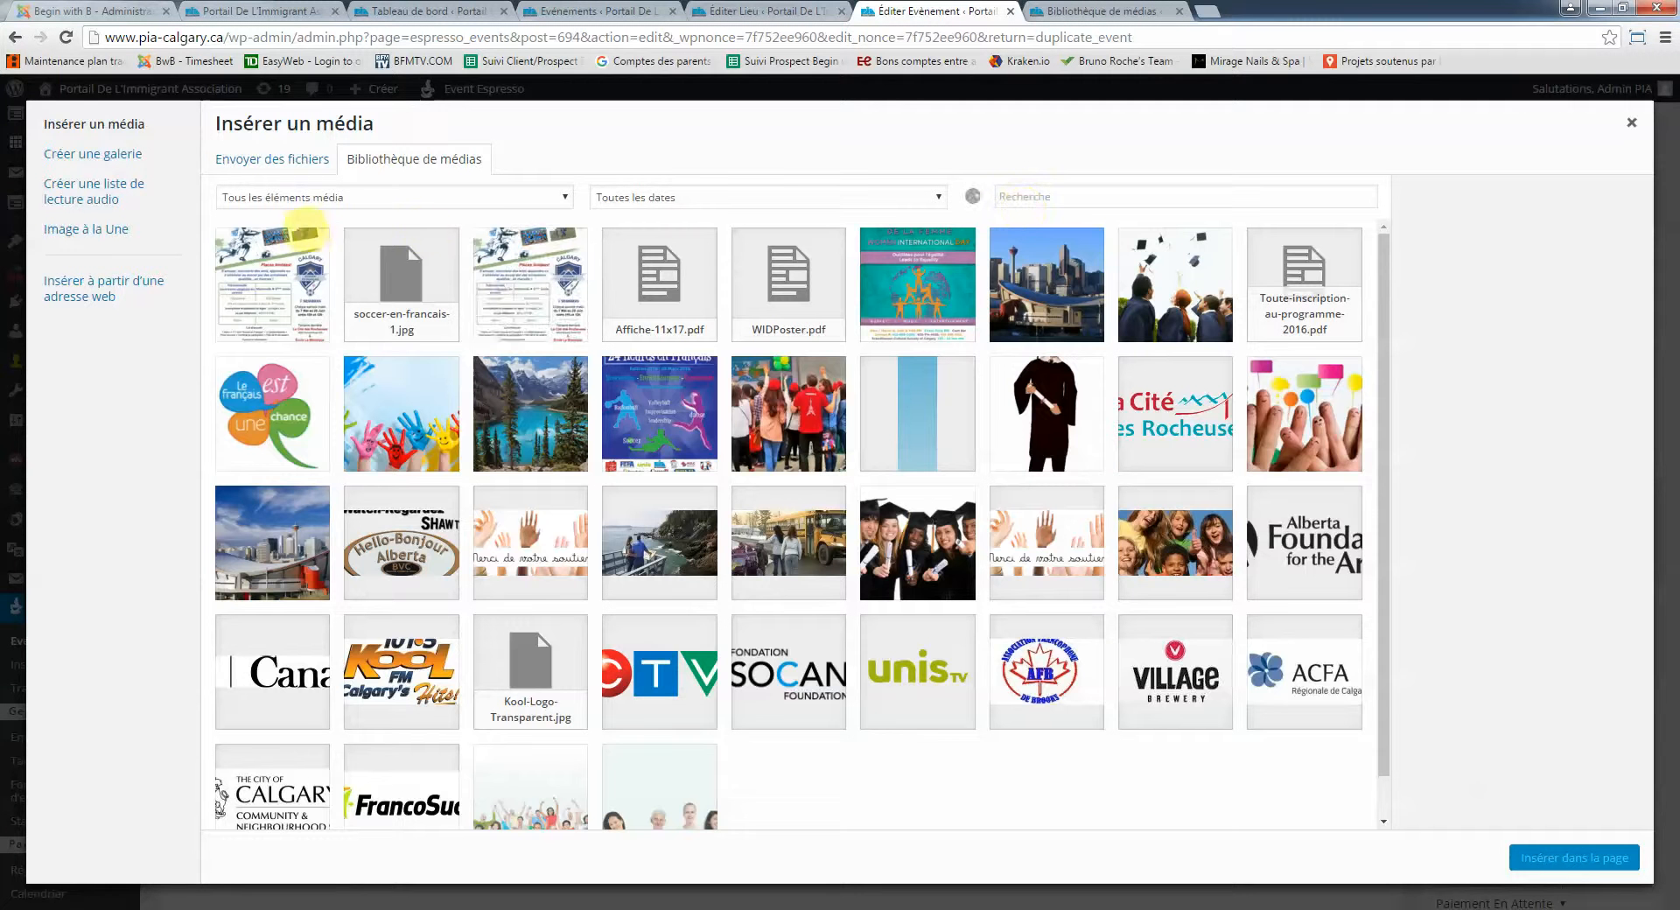
# Insert the soccer flyer into the description at Miniature – 150 × 75 size
pyautogui.click(280, 245)
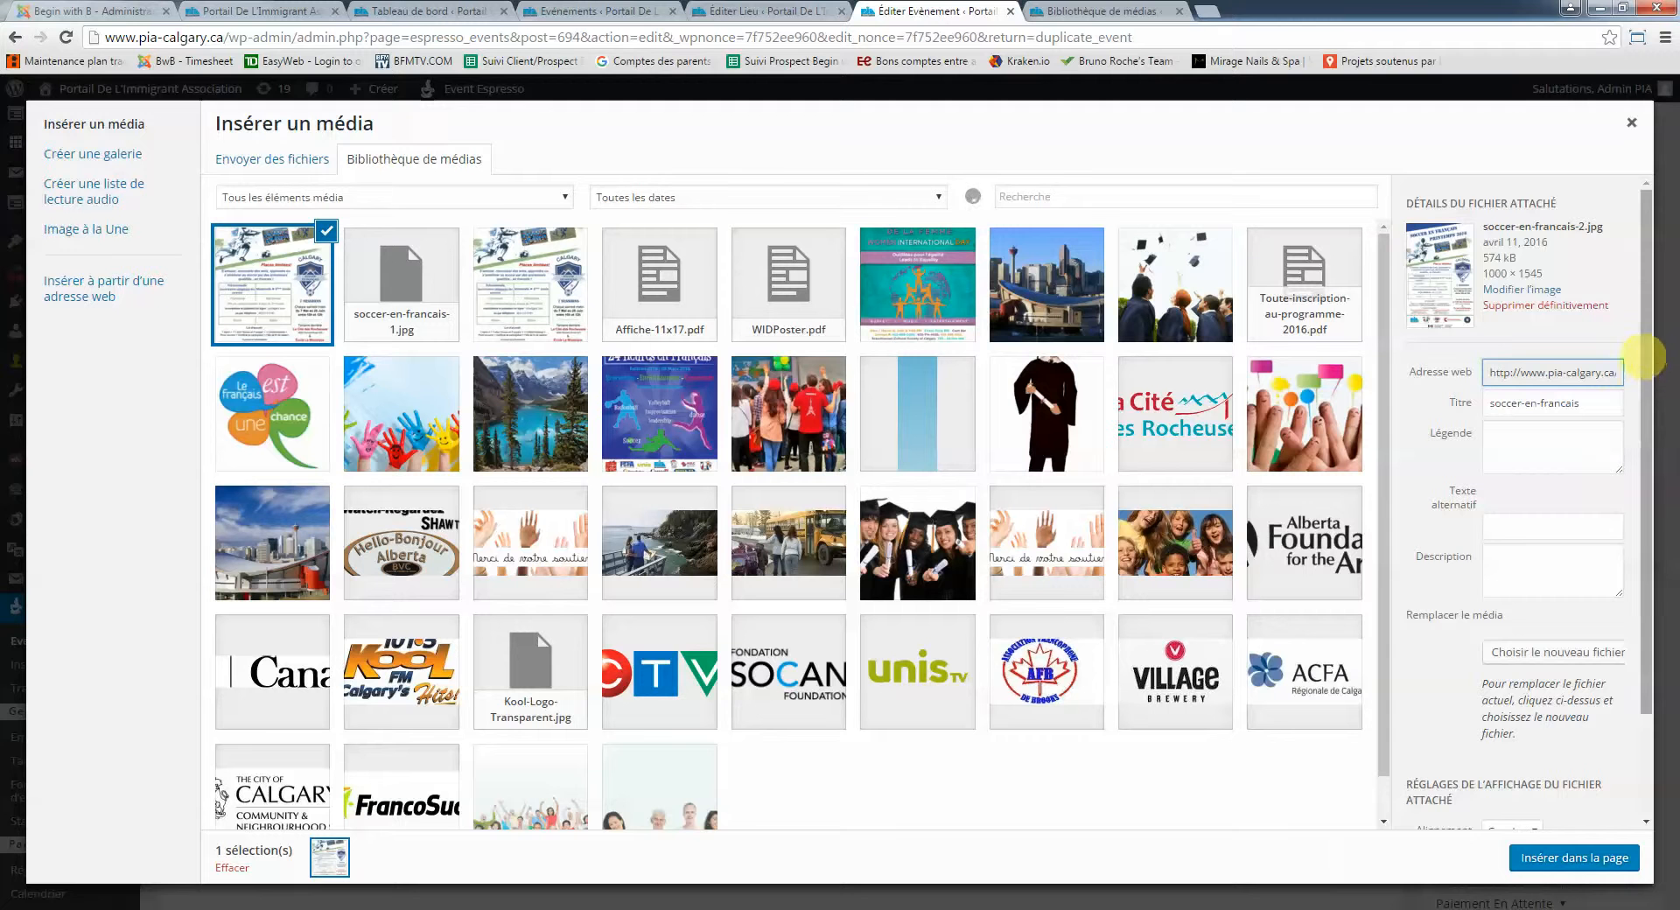
pyautogui.moveTo(1647, 372); pyautogui.dragTo(1649, 468)
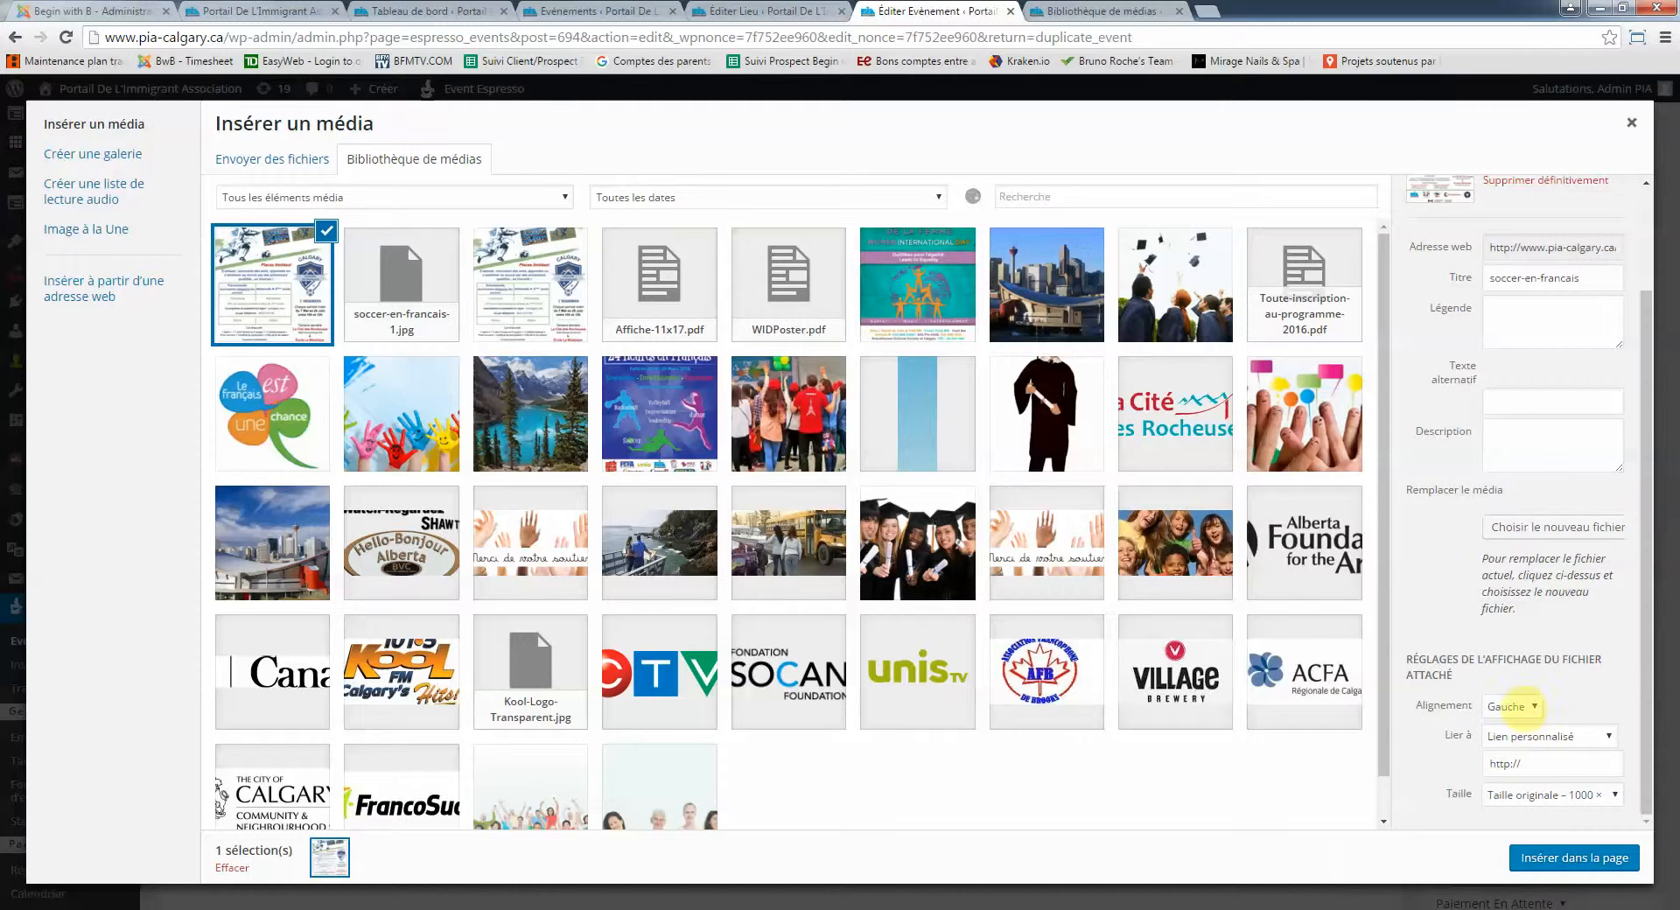
pyautogui.click(1520, 796)
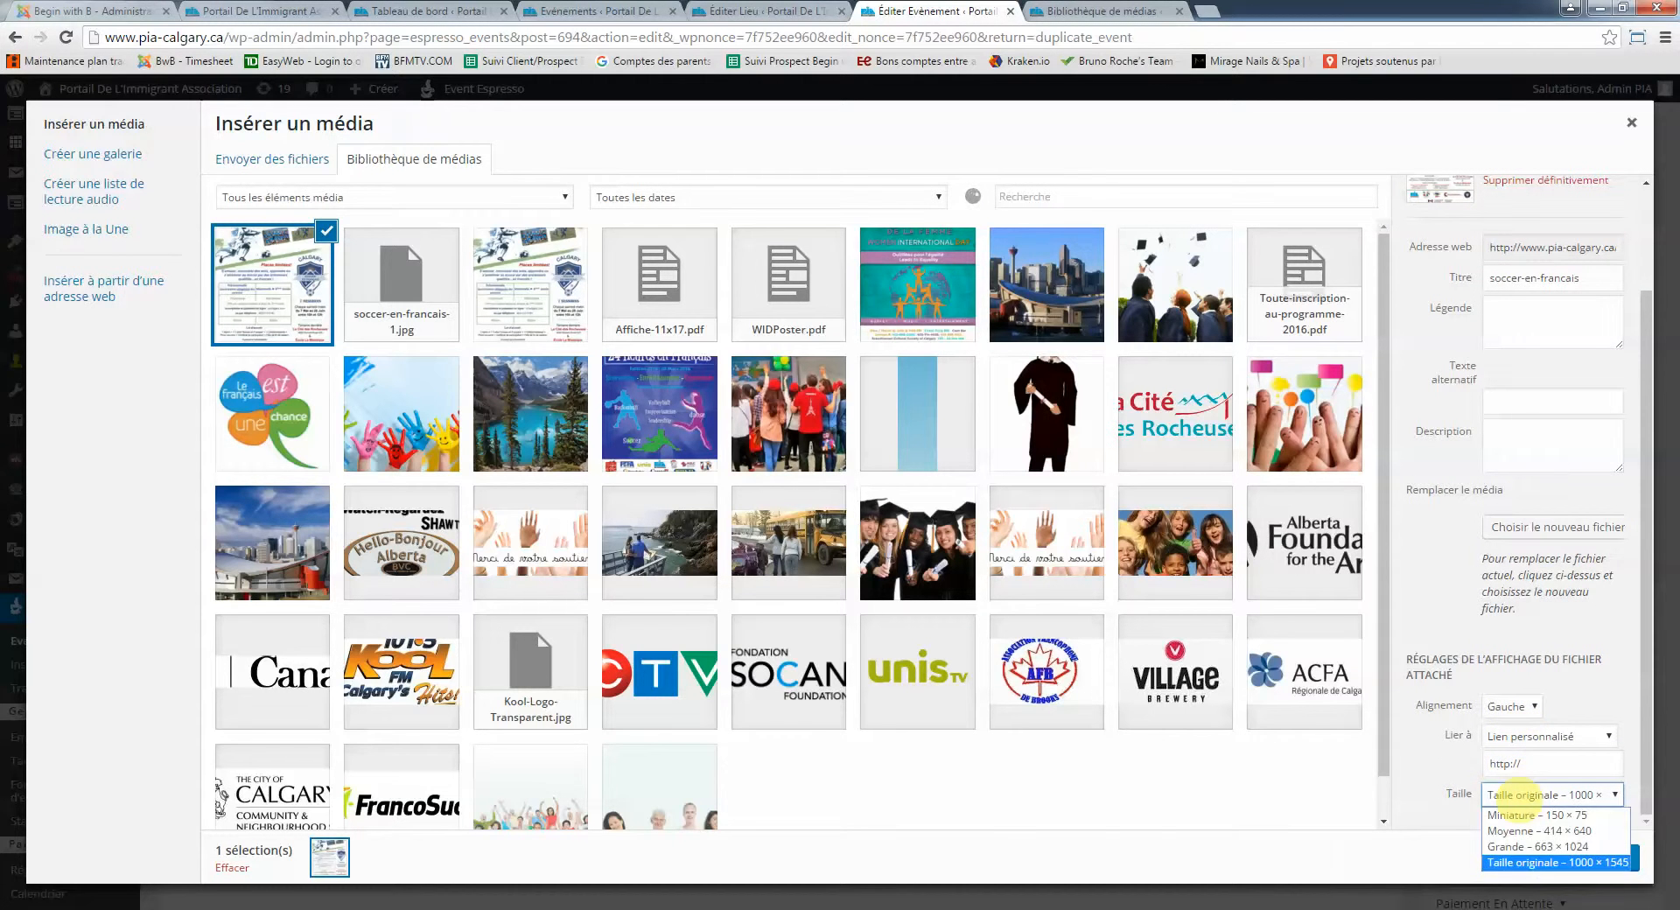
pyautogui.click(1527, 812)
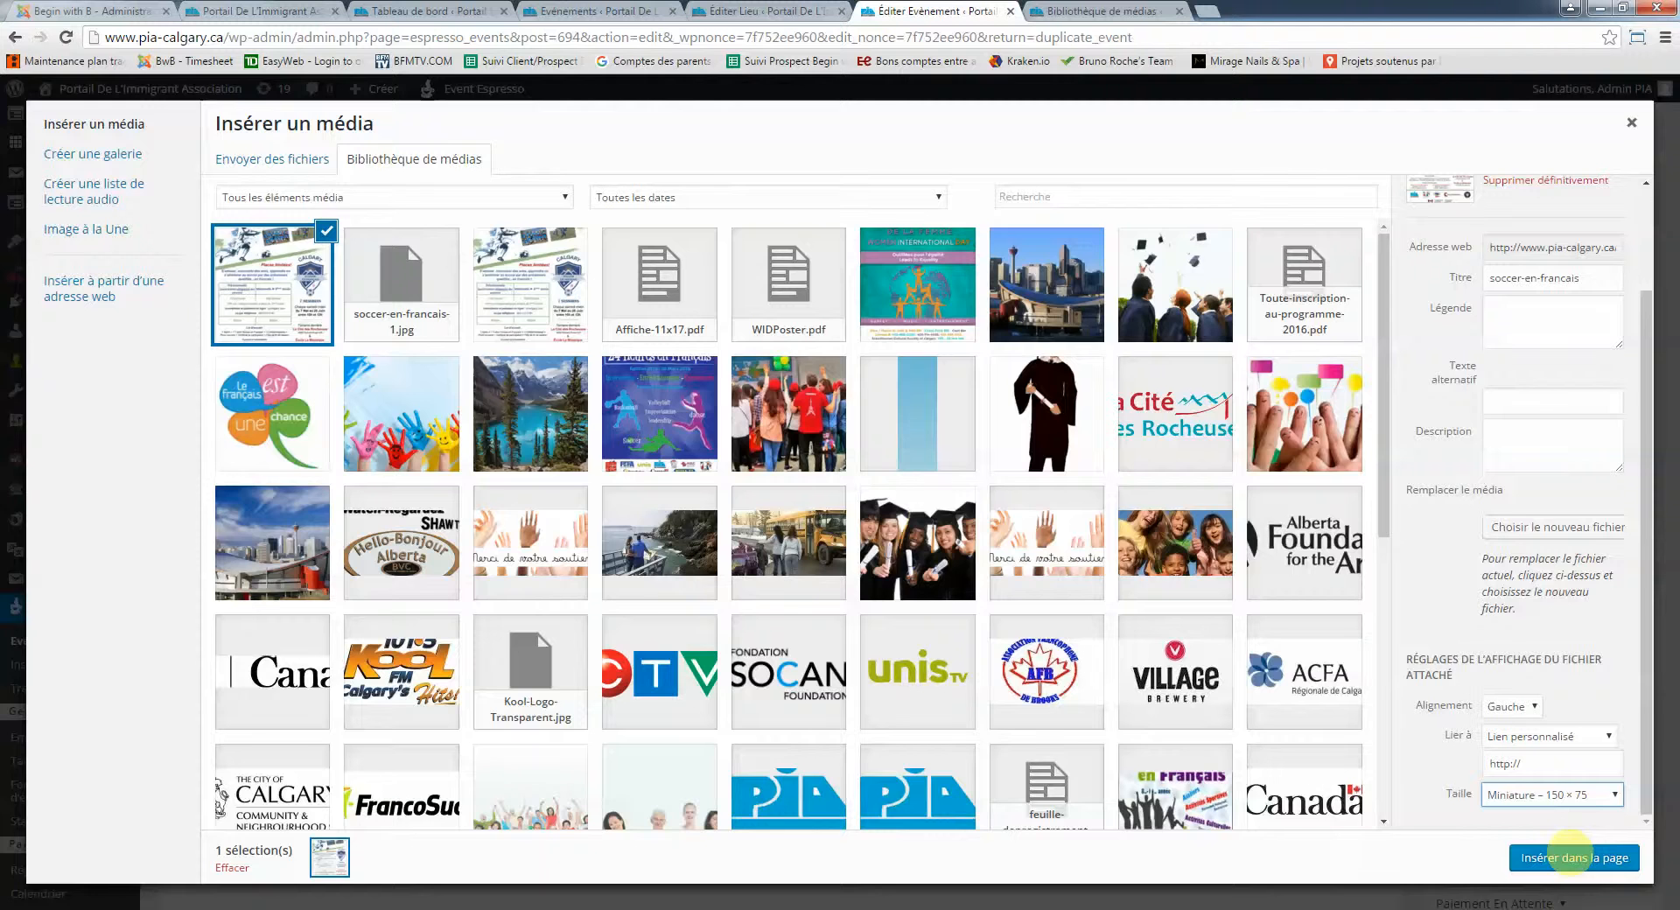
pyautogui.click(1566, 856)
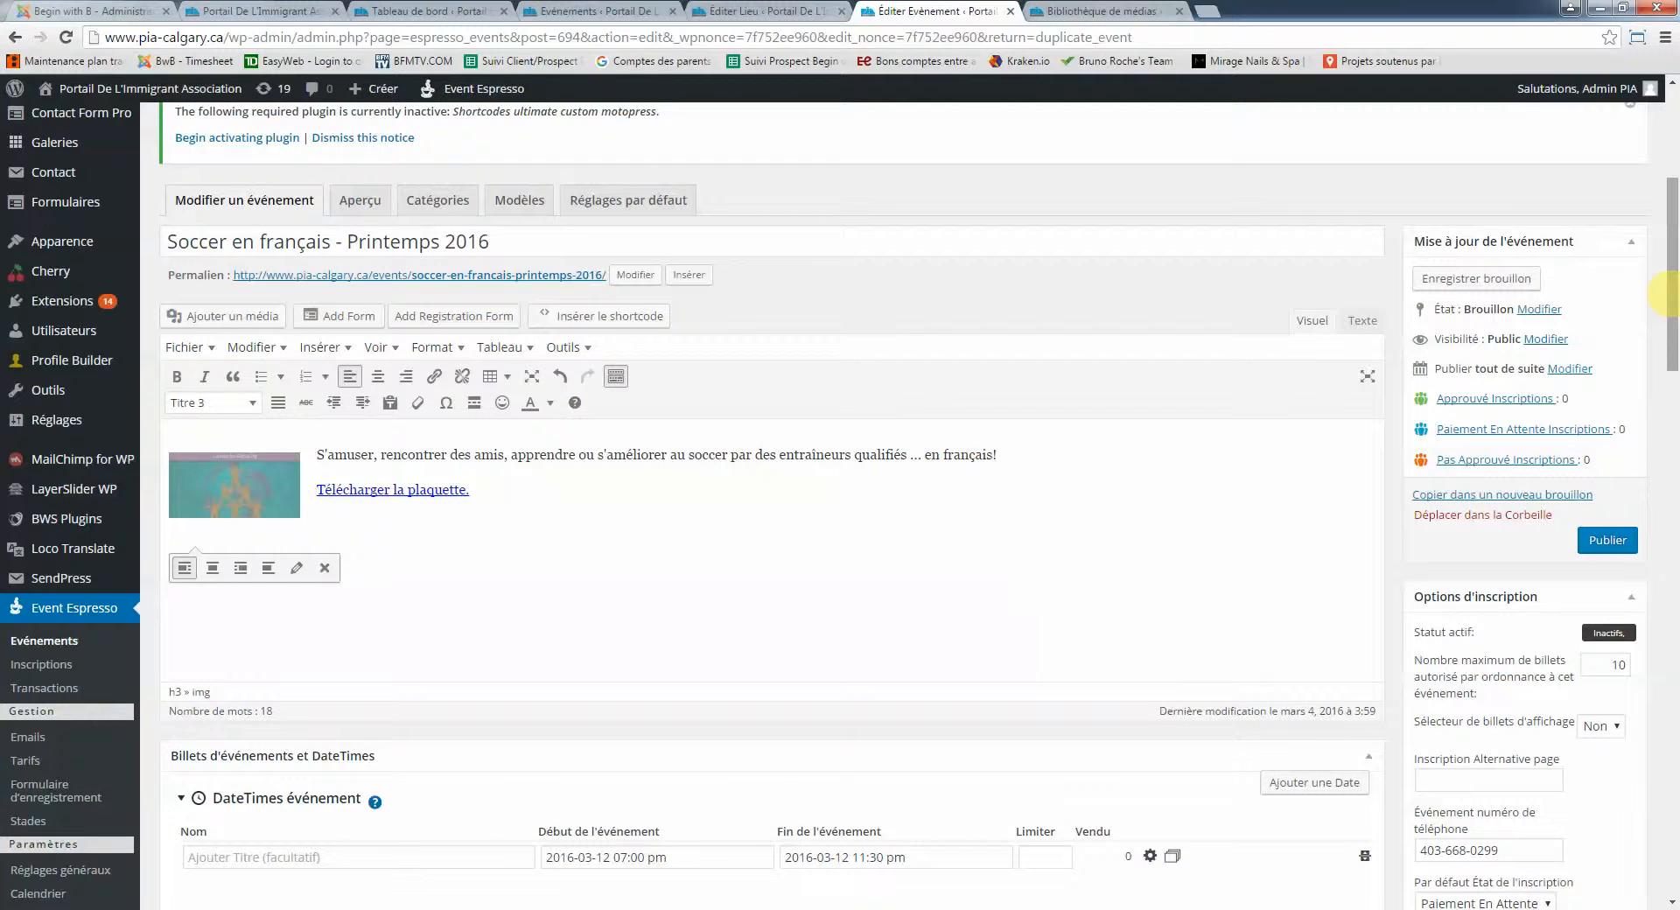
pyautogui.moveTo(1666, 296); pyautogui.dragTo(1673, 572)
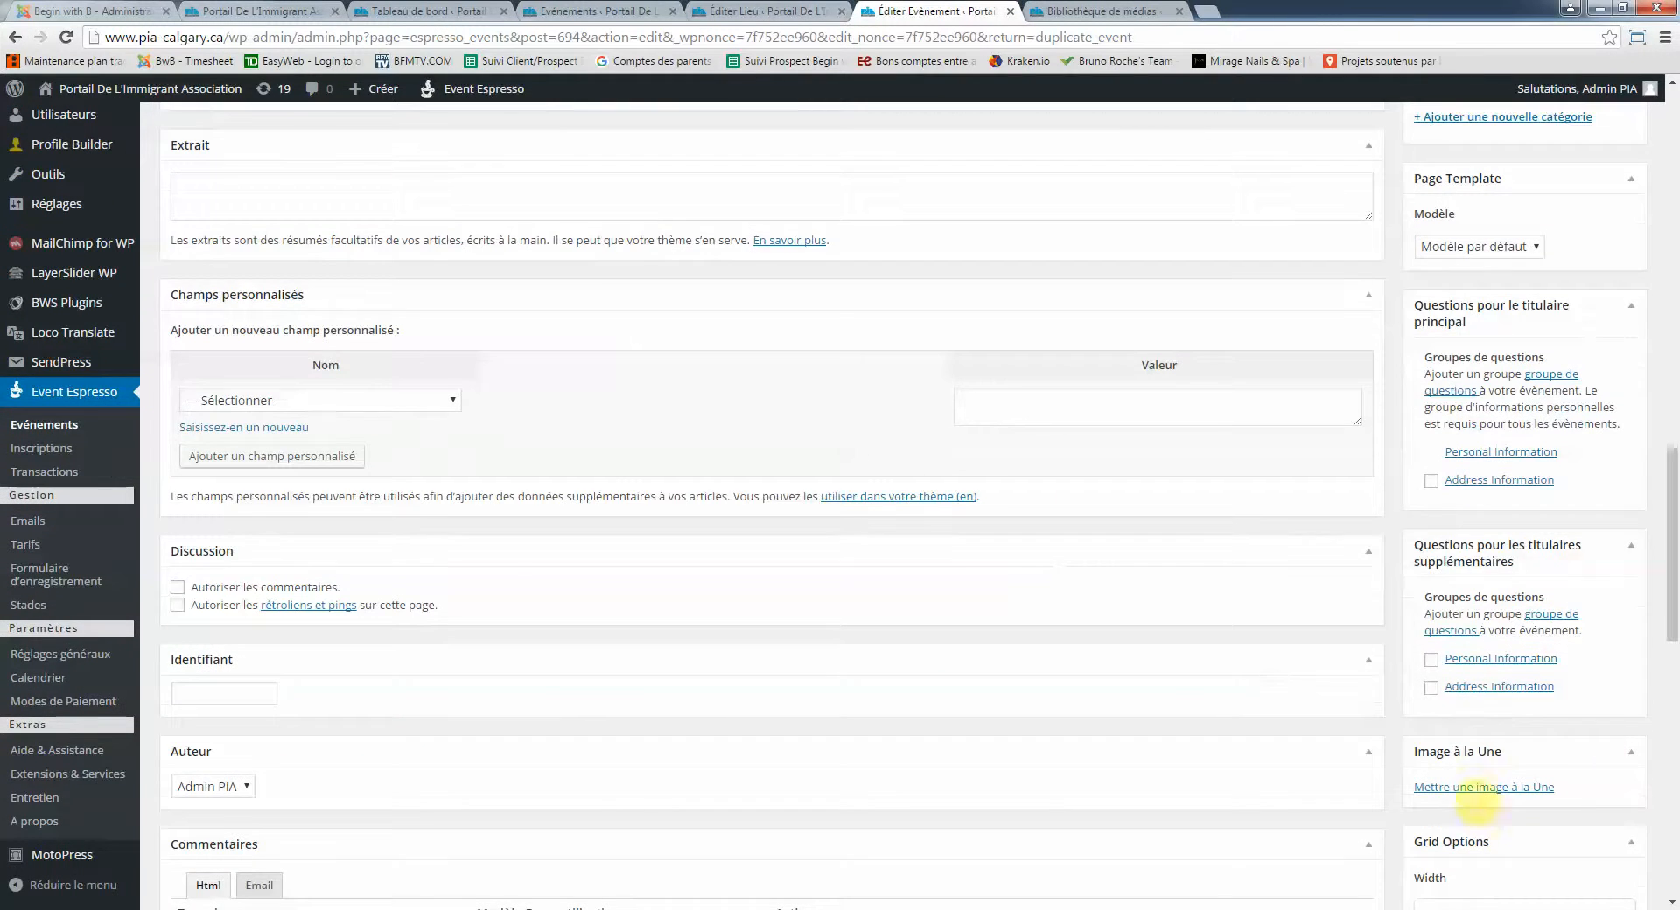
pyautogui.click(1484, 786)
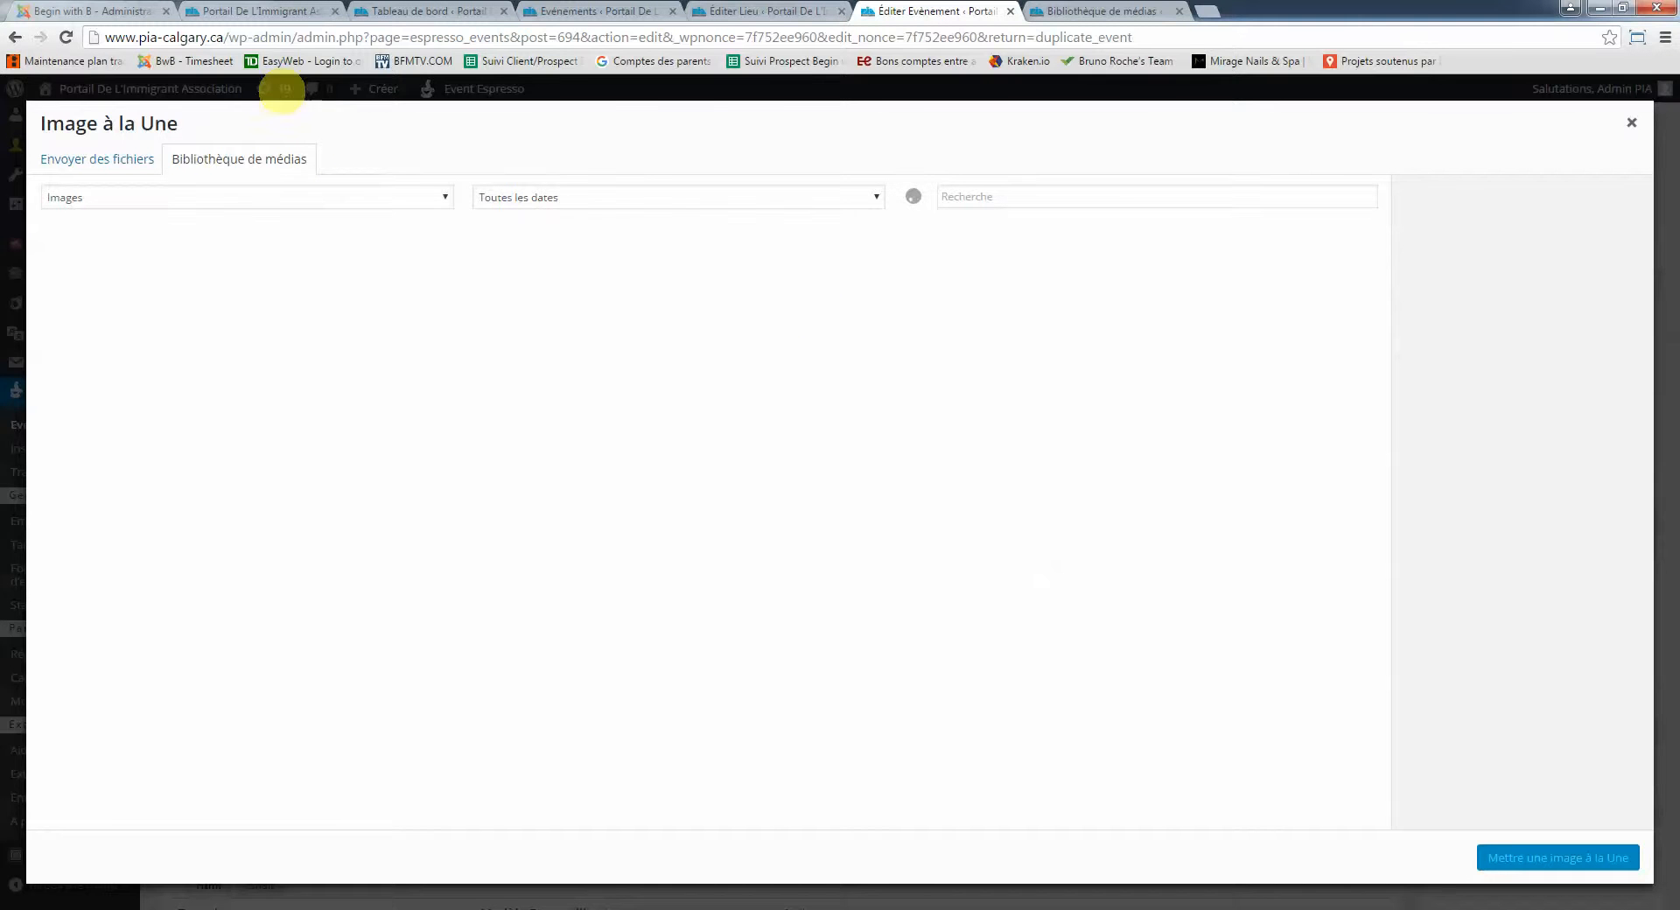
pyautogui.click(267, 11)
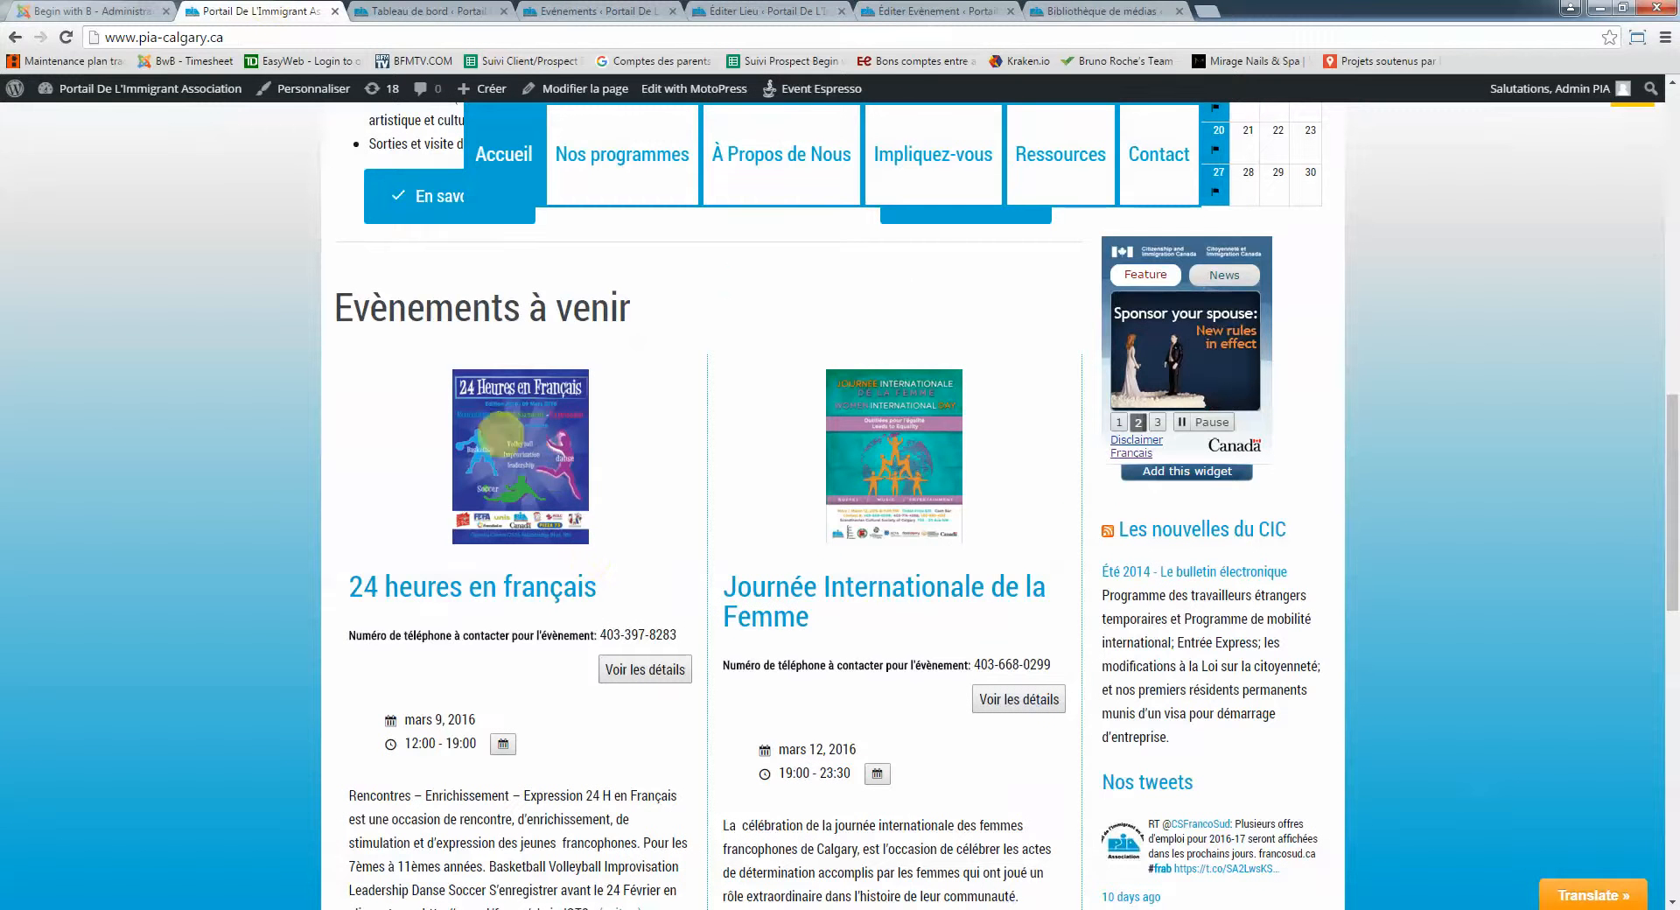
pyautogui.click(938, 10)
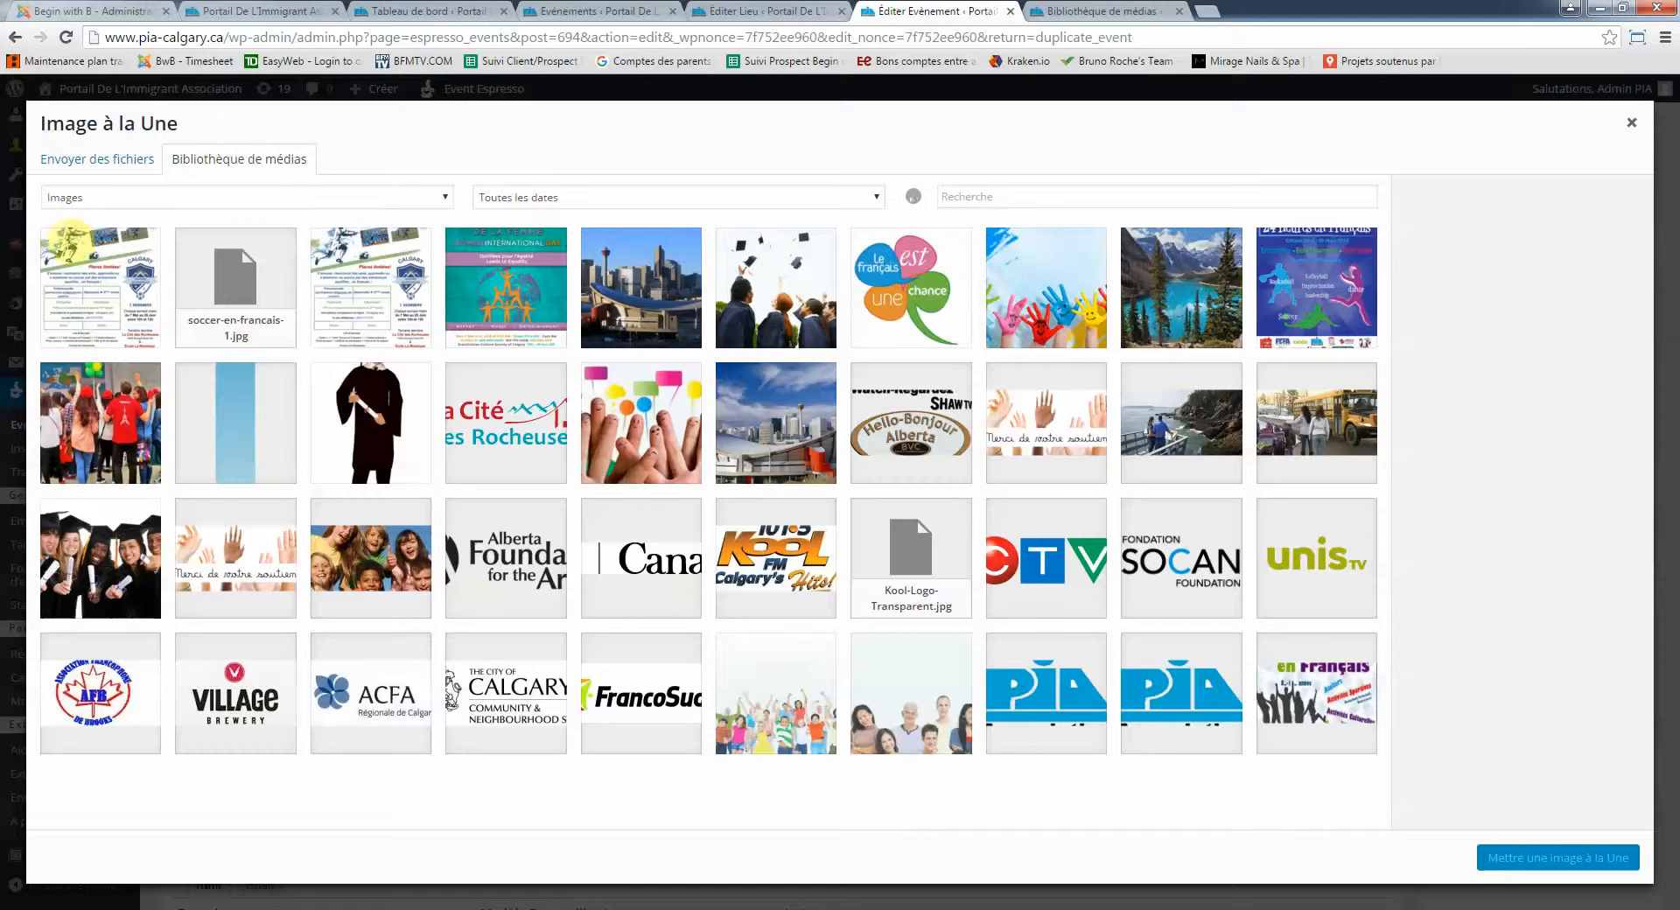
pyautogui.click(70, 243)
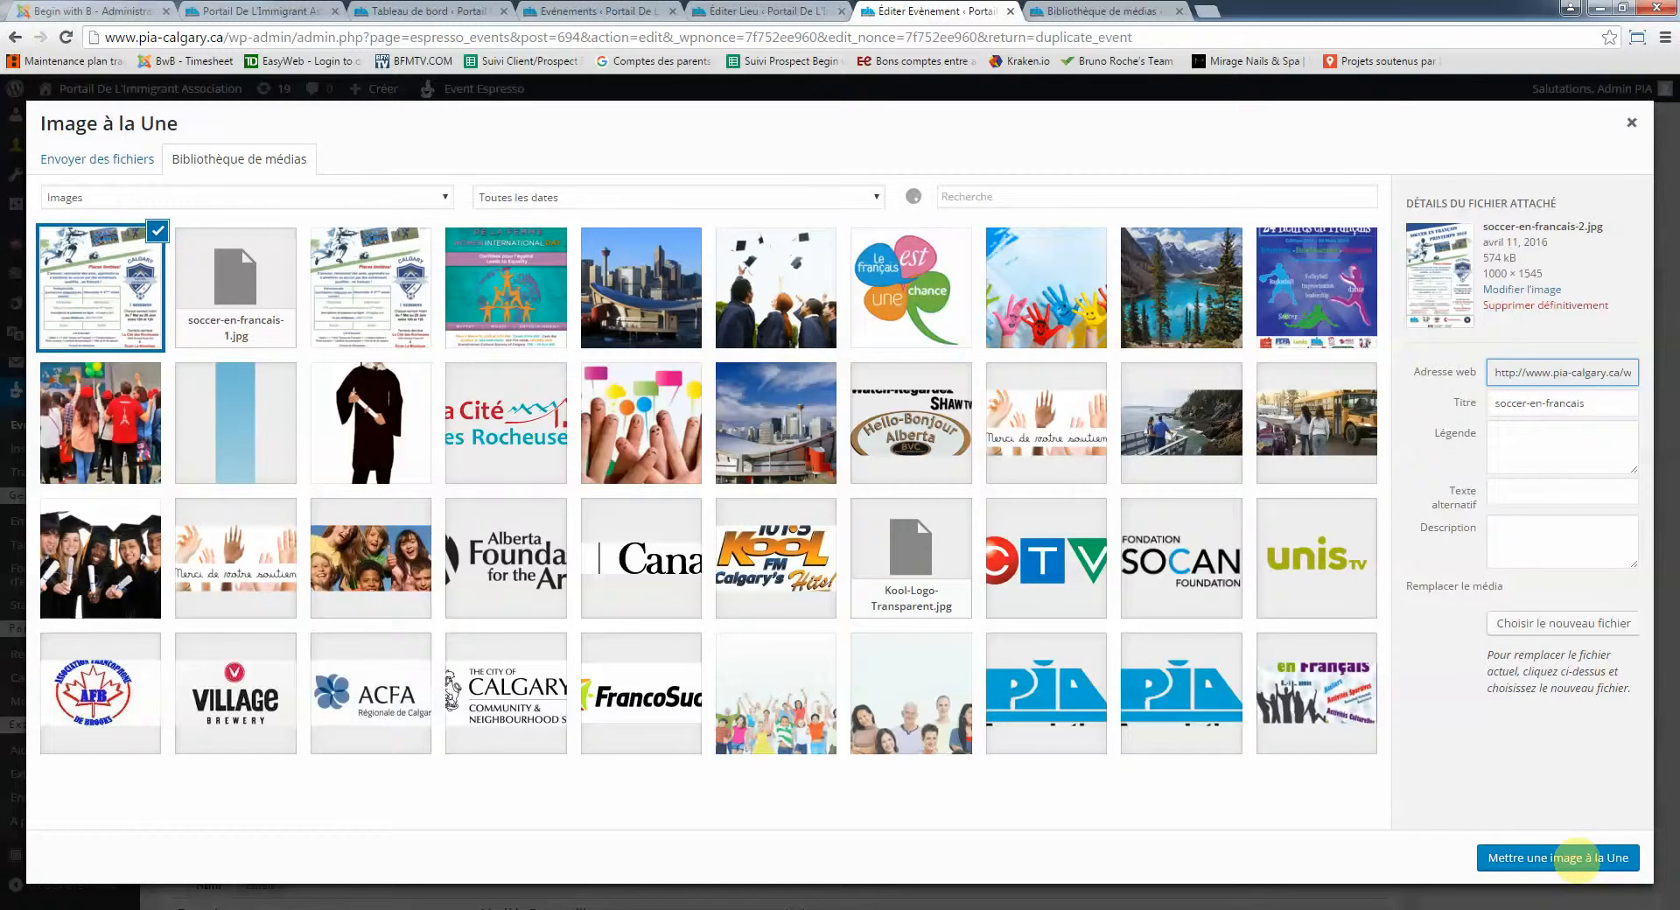
pyautogui.click(1575, 857)
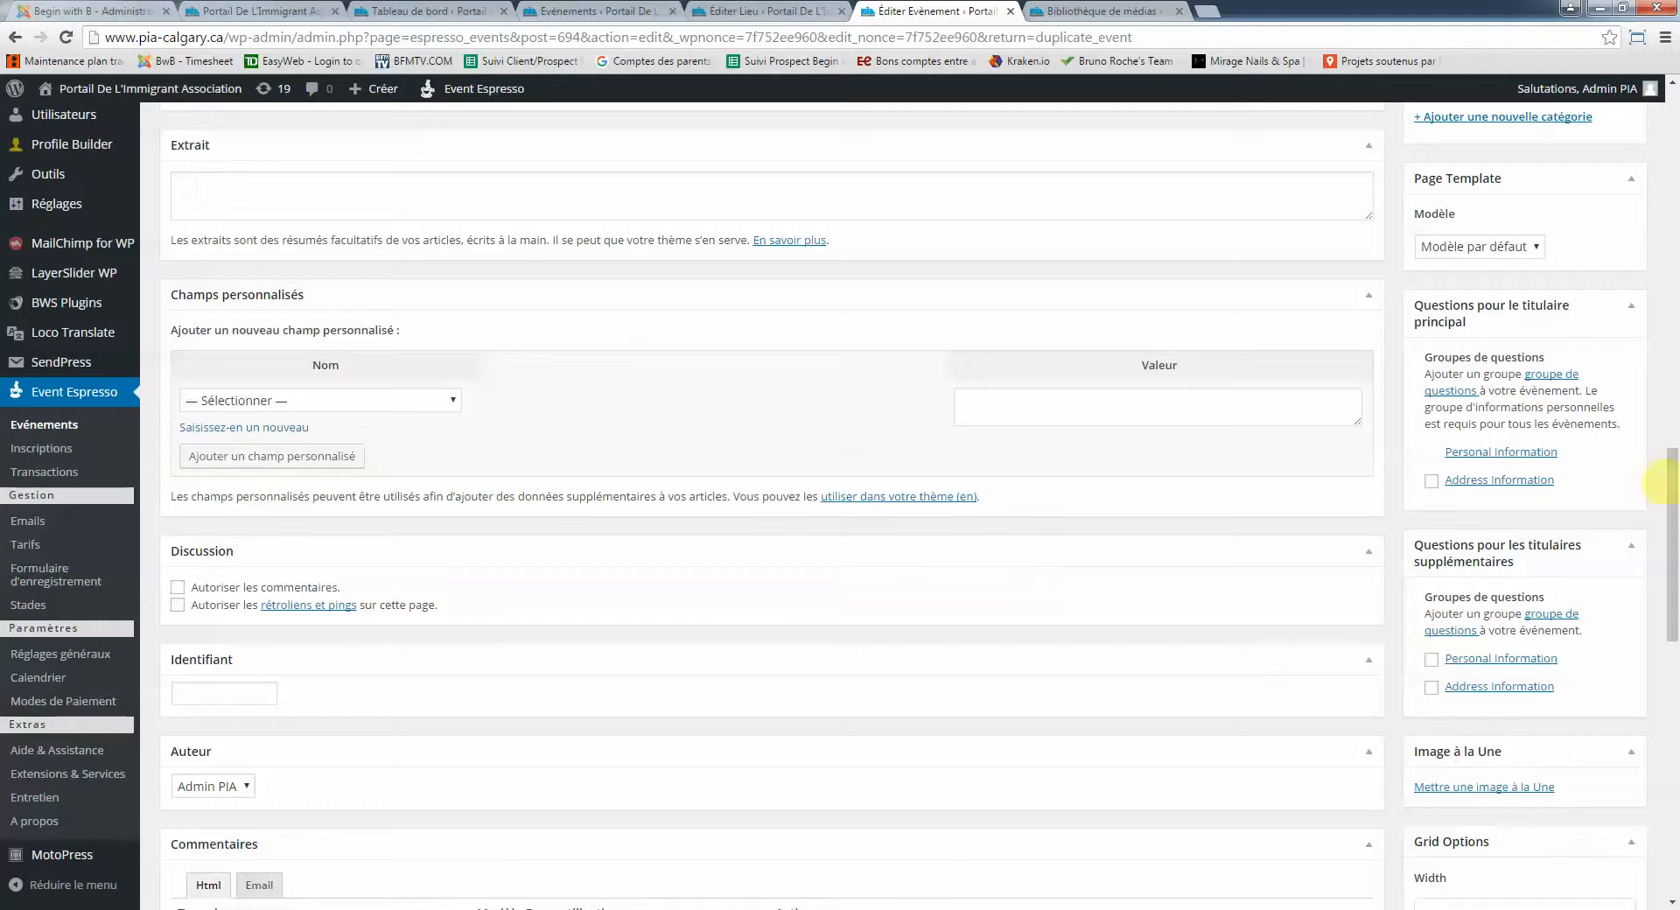
pyautogui.moveTo(1672, 480); pyautogui.dragTo(1663, 188)
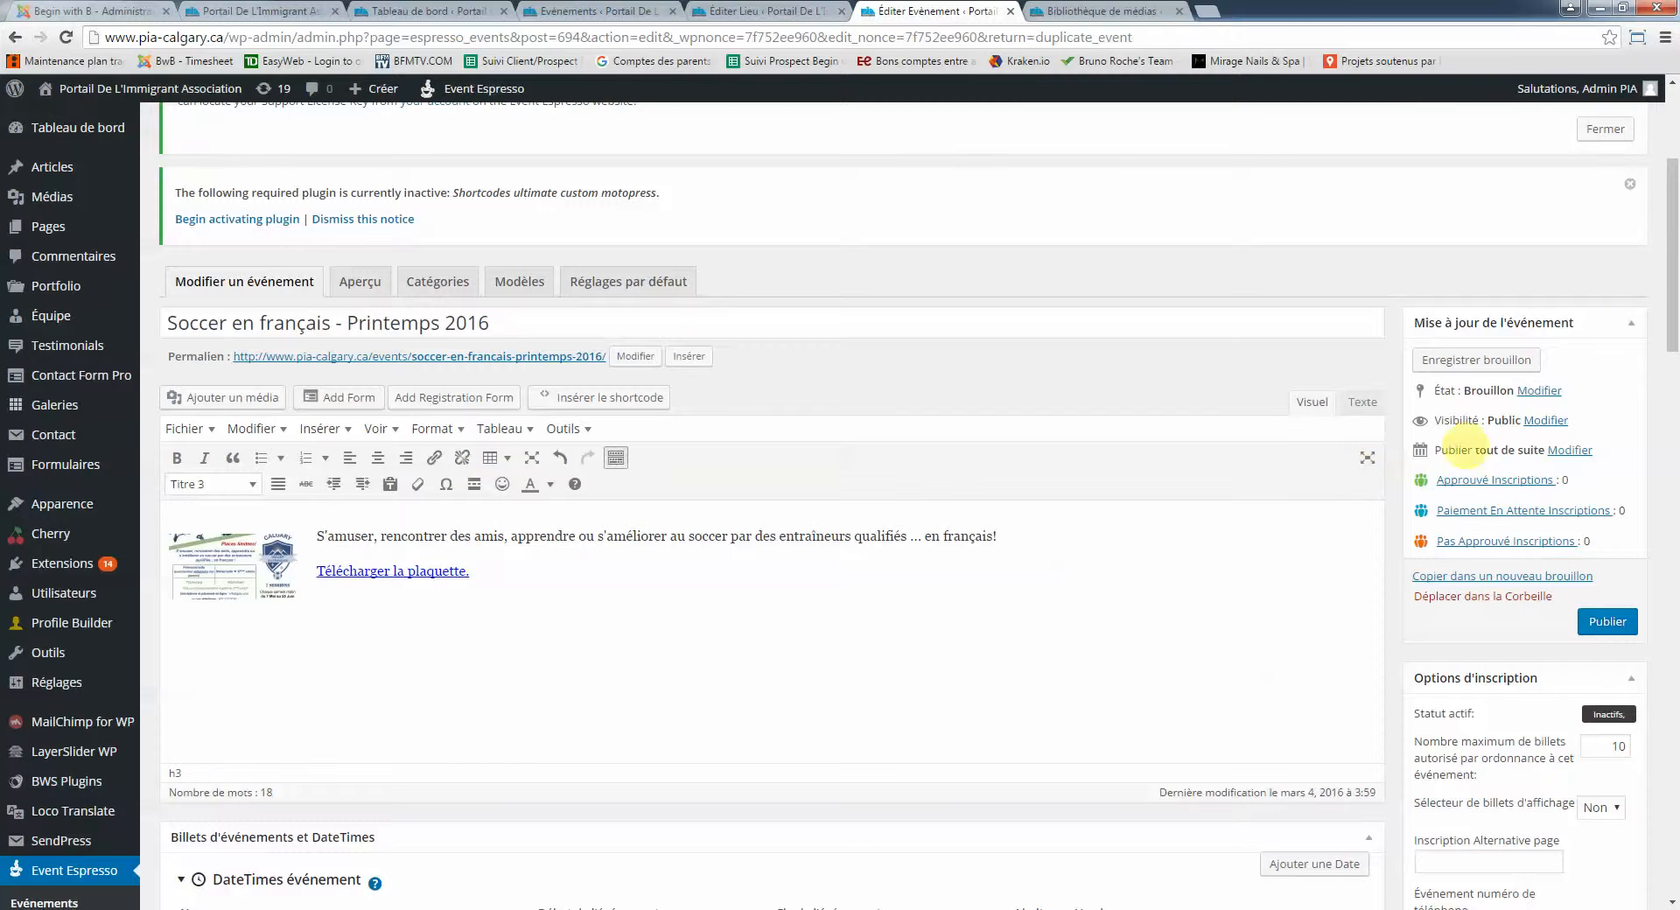
# Choose La Cité des Rocheuses from the Venue Manager list in Détails du lieu
pyautogui.moveTo(1669, 262); pyautogui.dragTo(1672, 687)
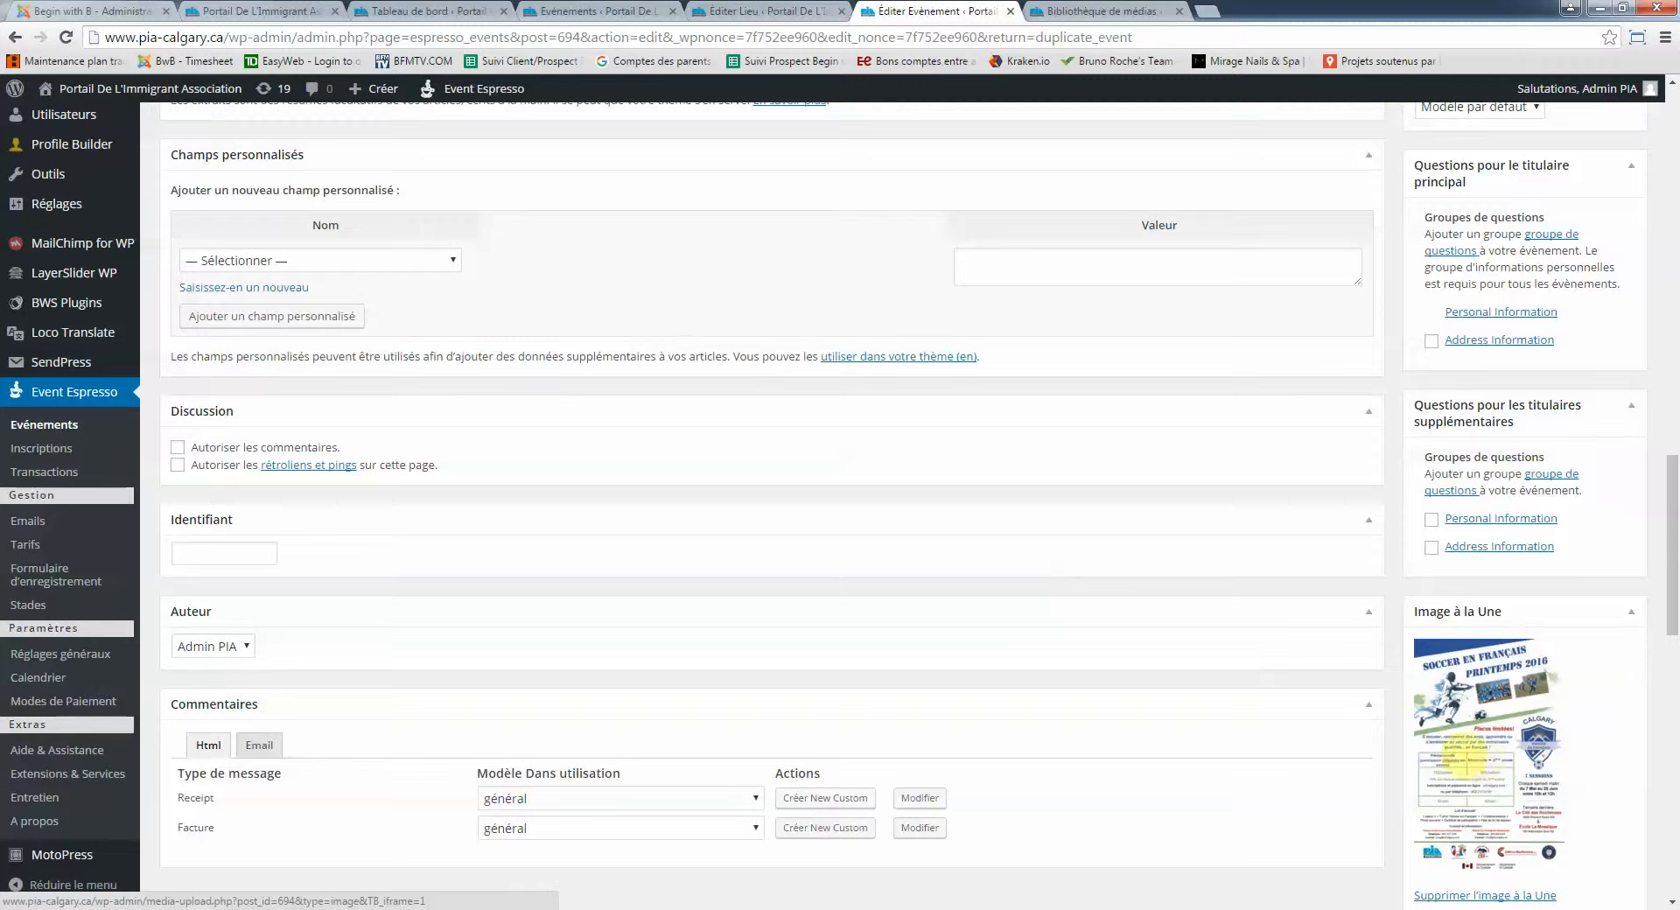
pyautogui.moveTo(1667, 565); pyautogui.dragTo(1671, 457)
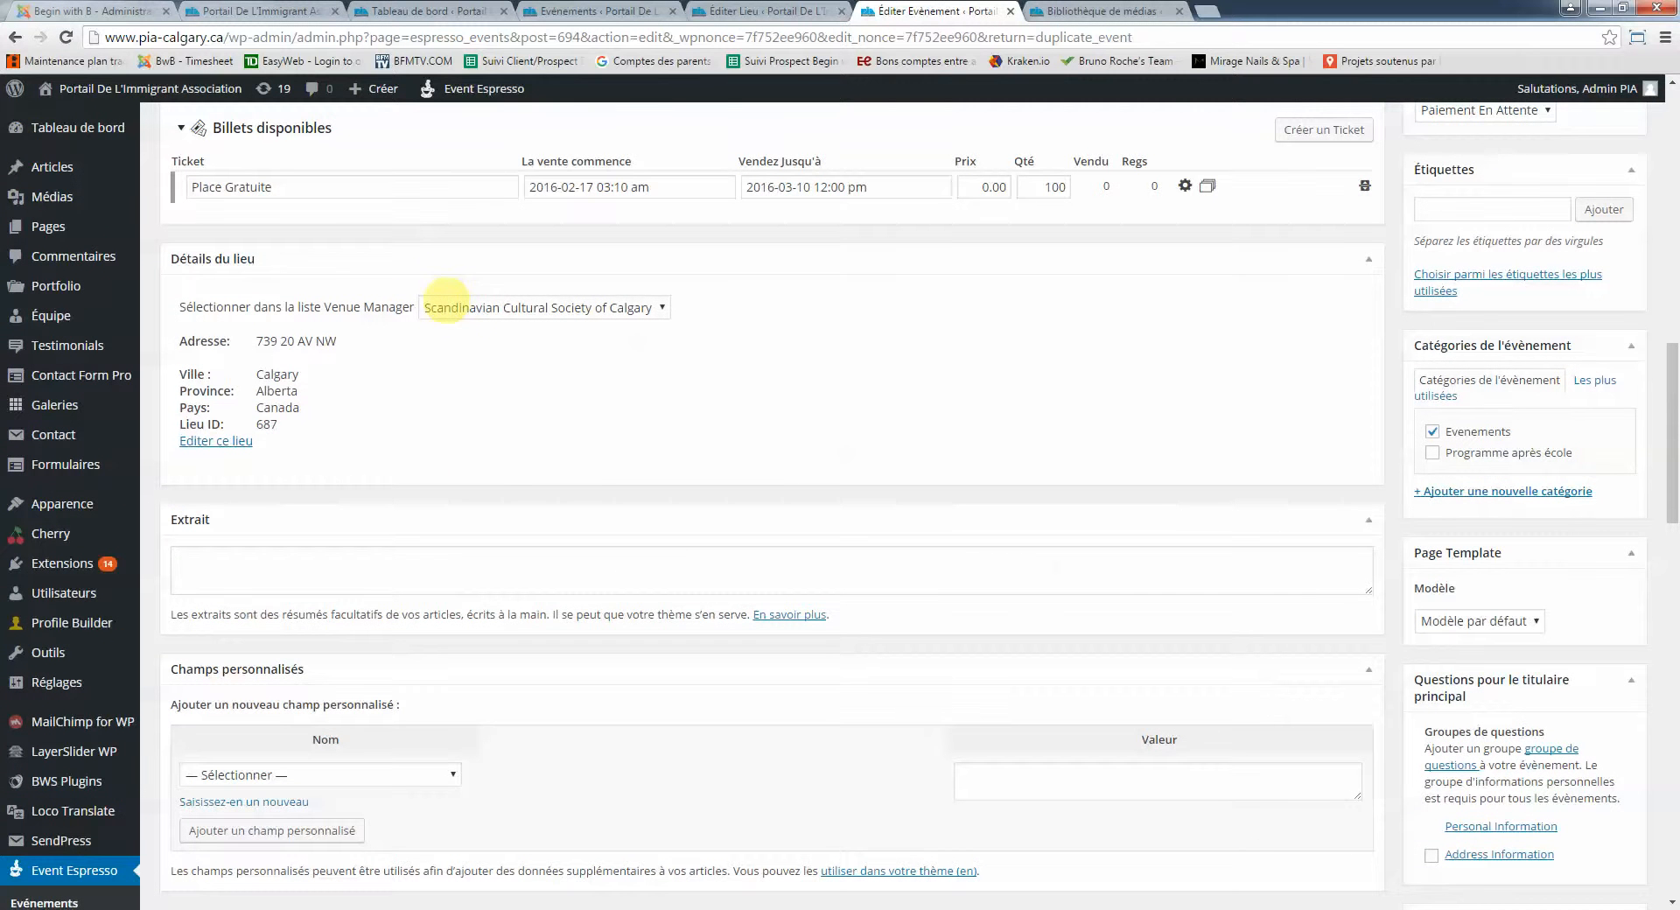
pyautogui.click(452, 308)
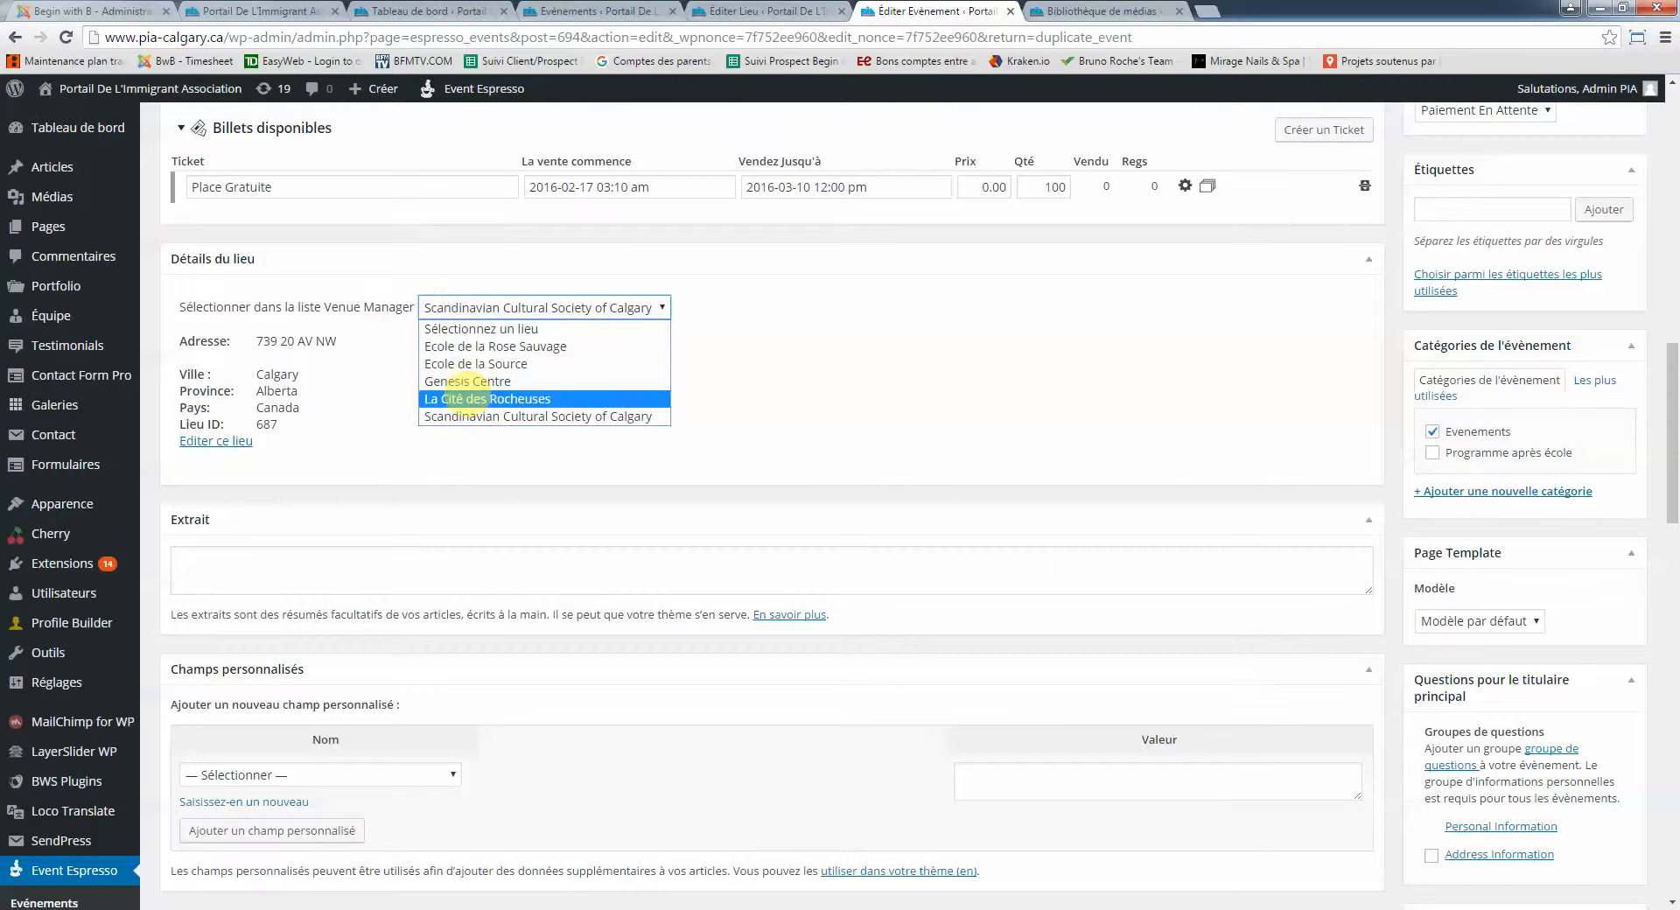
pyautogui.click(464, 400)
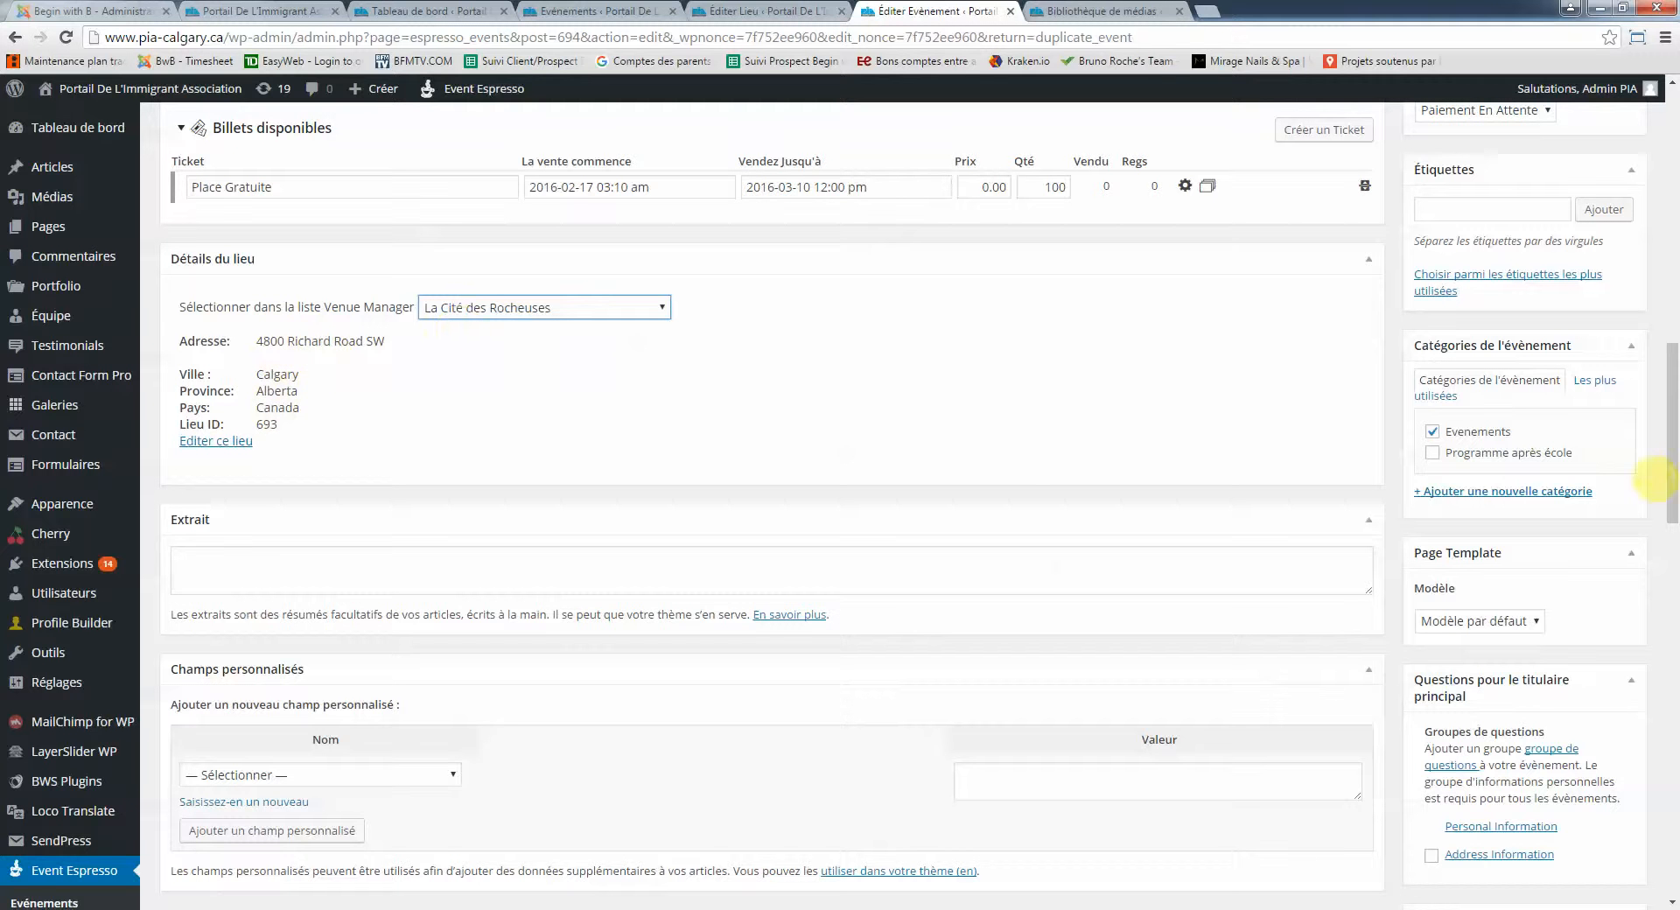
pyautogui.scroll(5, 1663, 462)
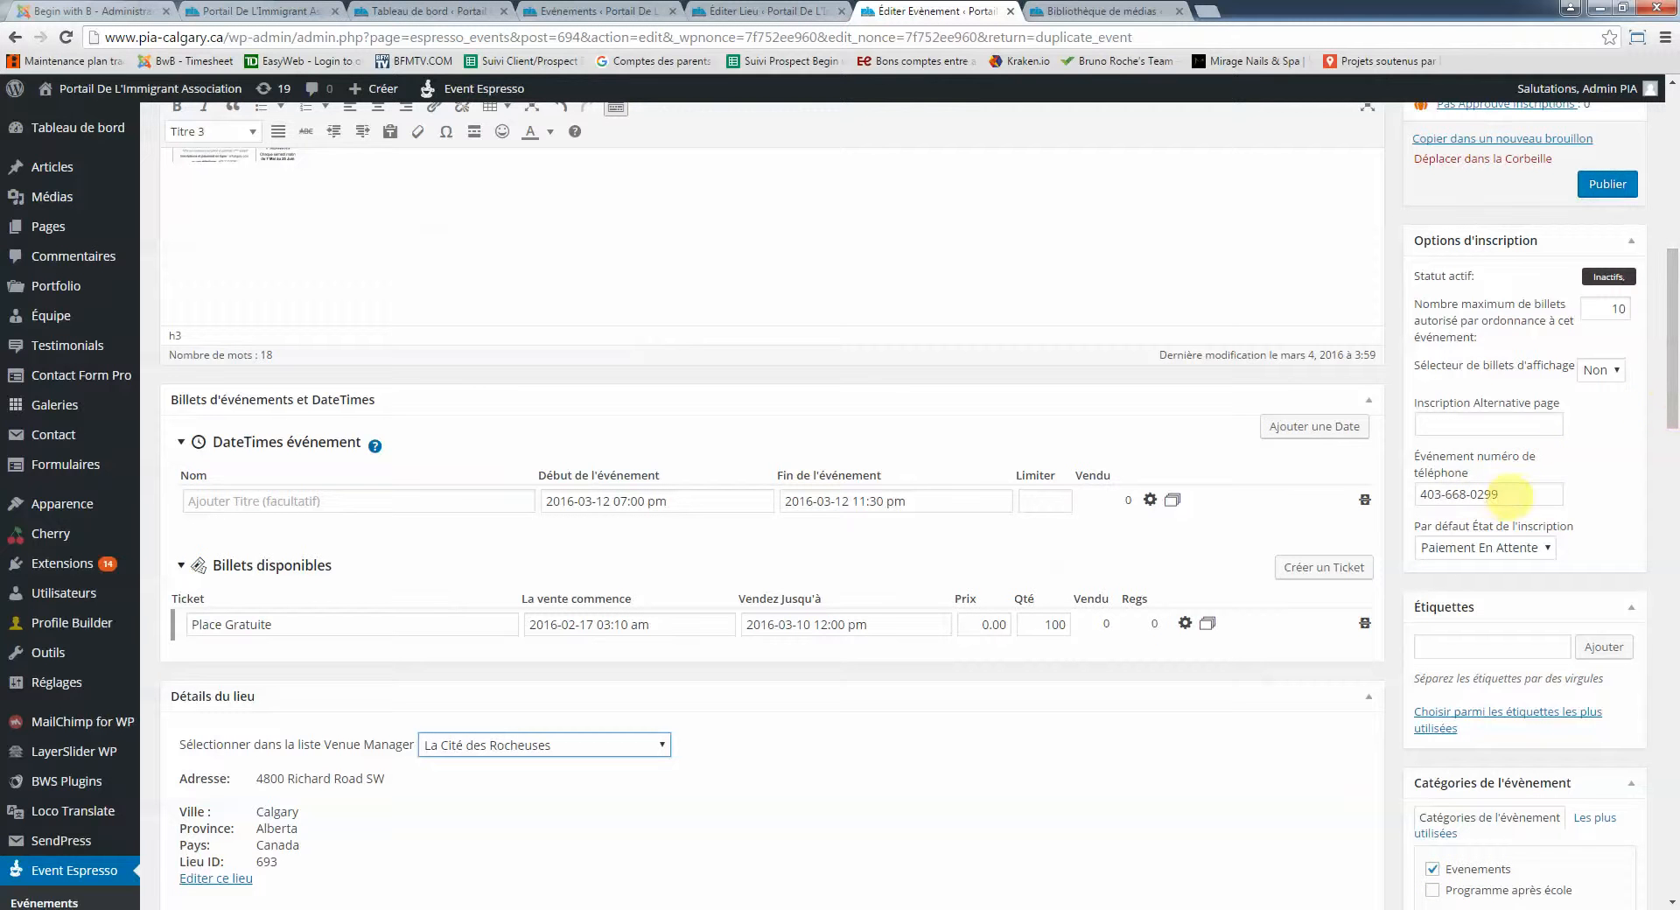
# Clear the old number from the Événement numéro de téléphone field
pyautogui.moveTo(1528, 494); pyautogui.dragTo(1386, 501)
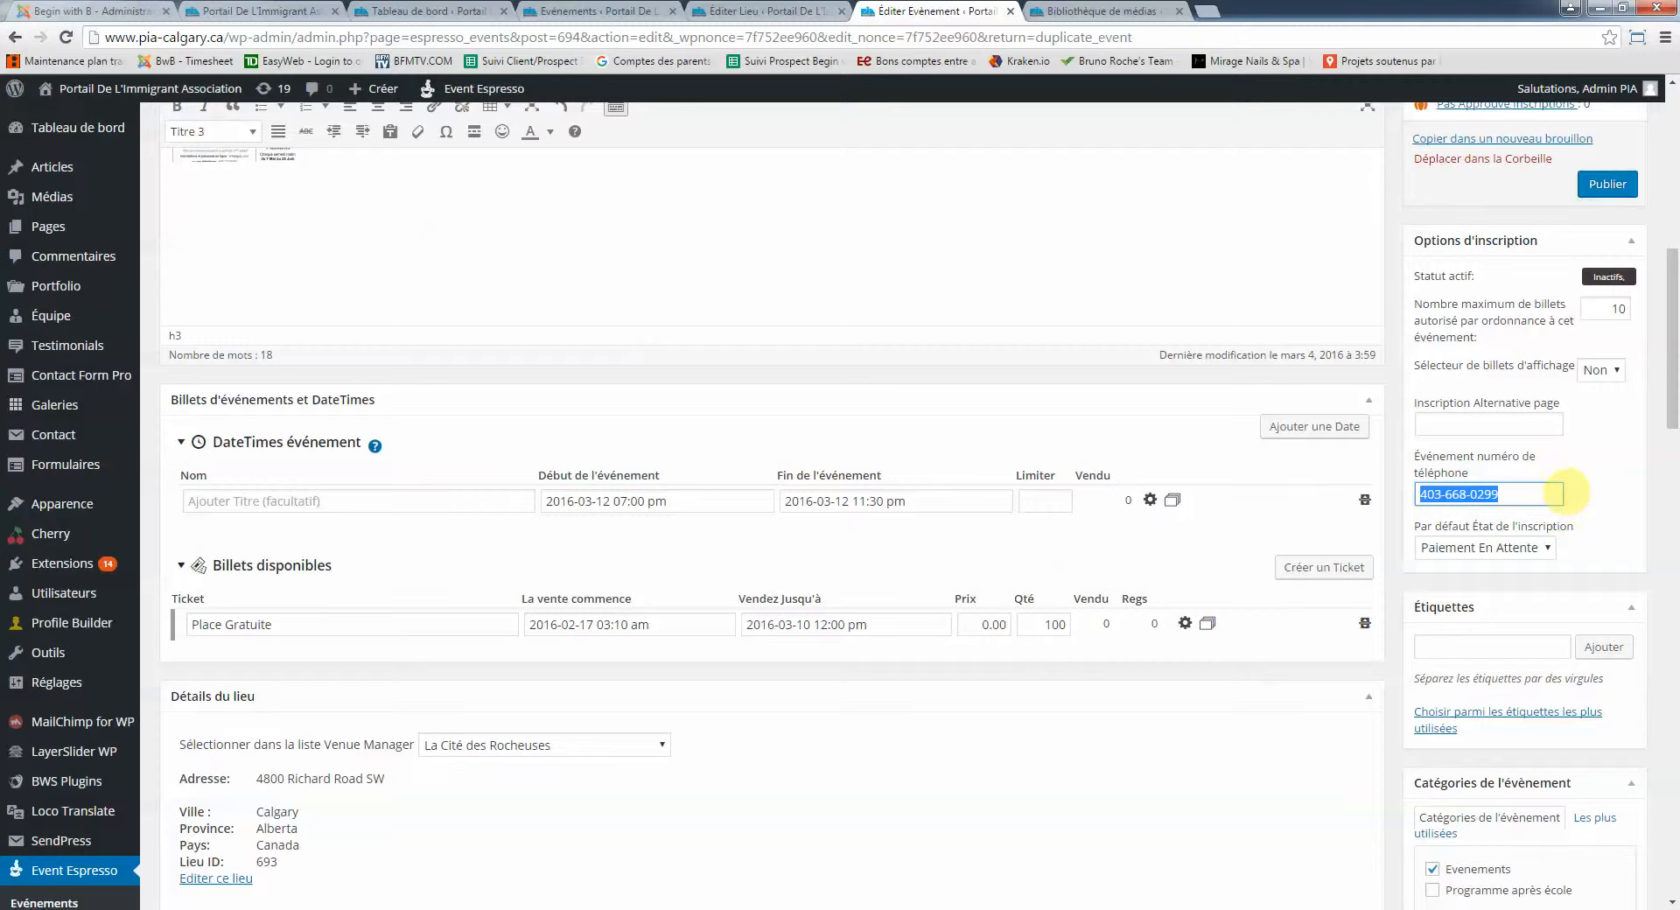
pyautogui.press('BackSpace')
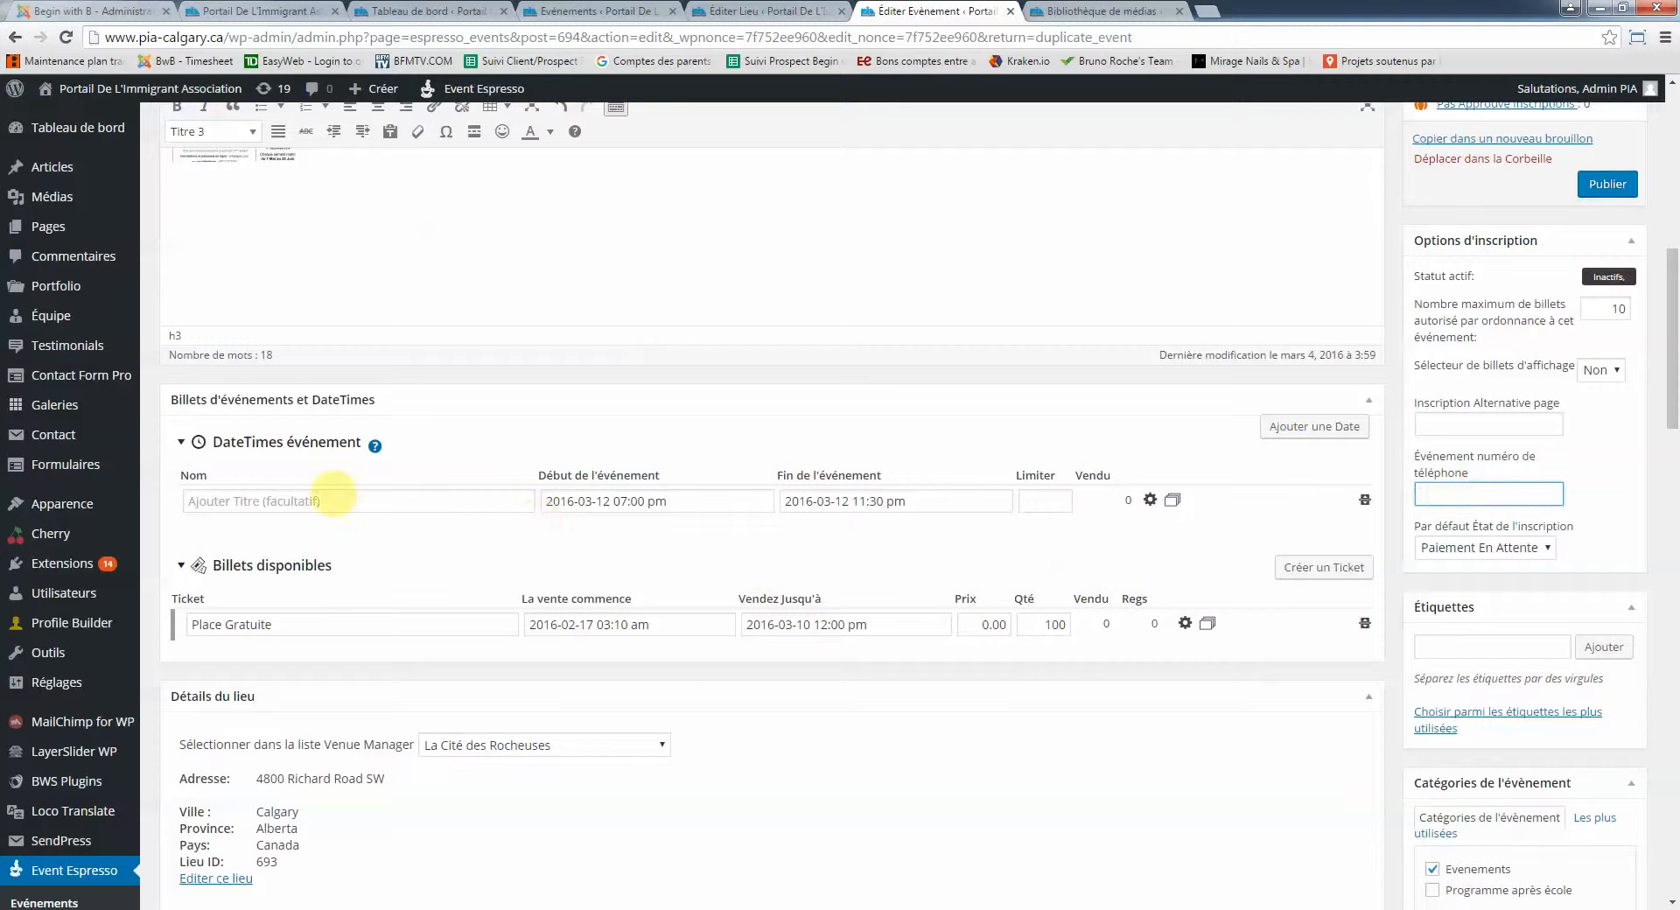
pyautogui.scroll(-1, 330, 507)
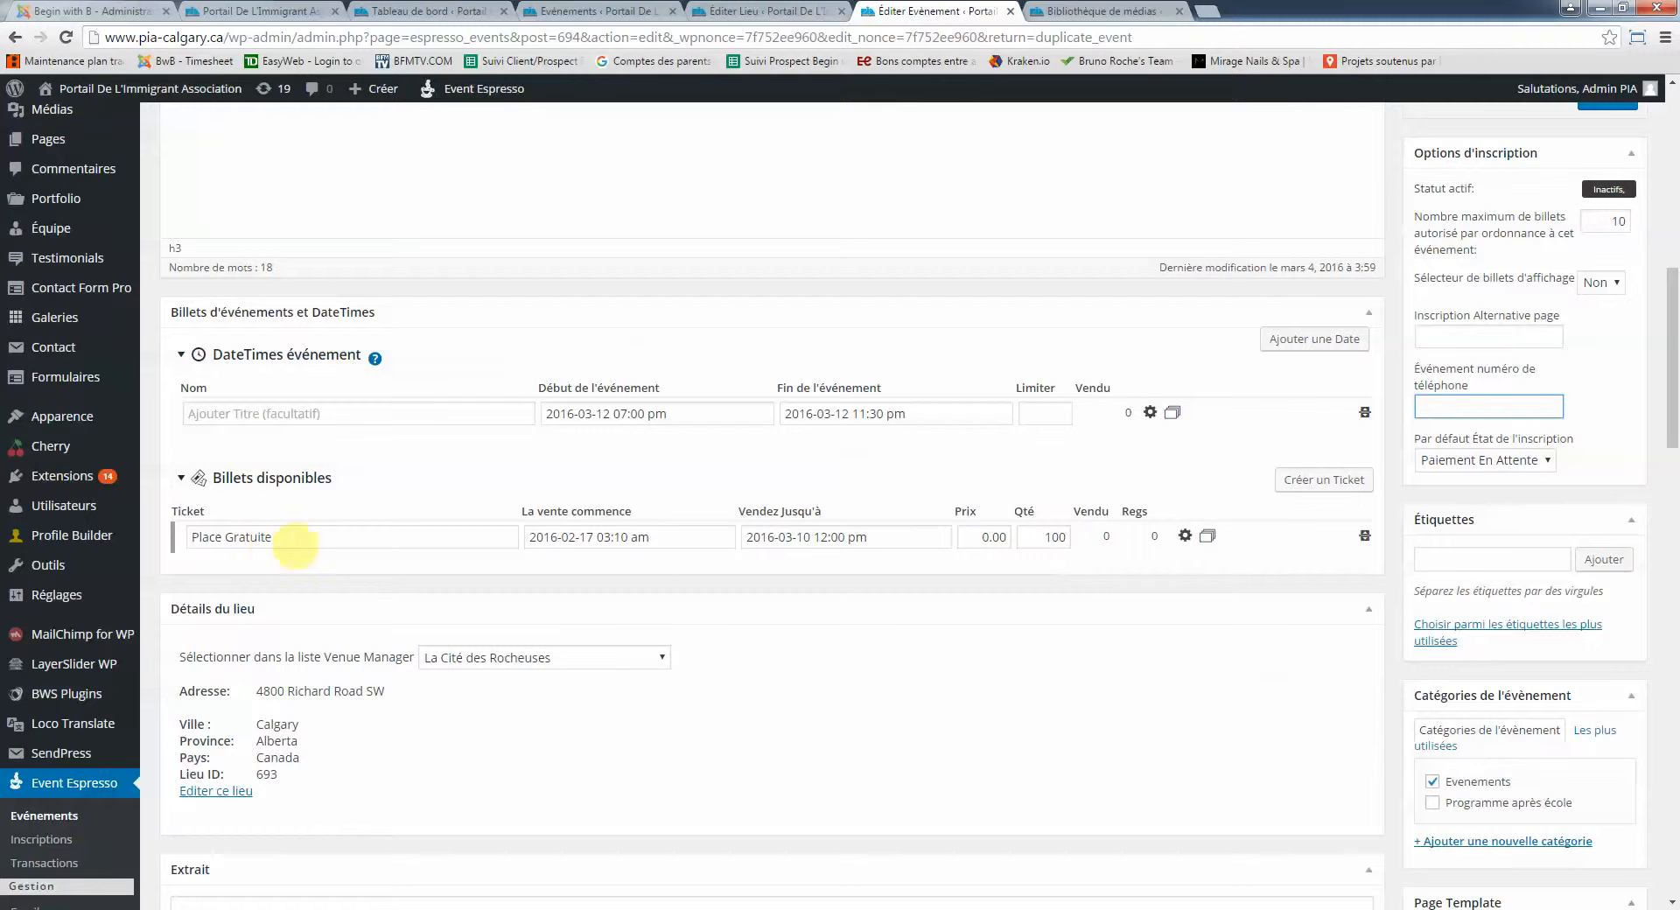
pyautogui.scroll(4, 505, 532)
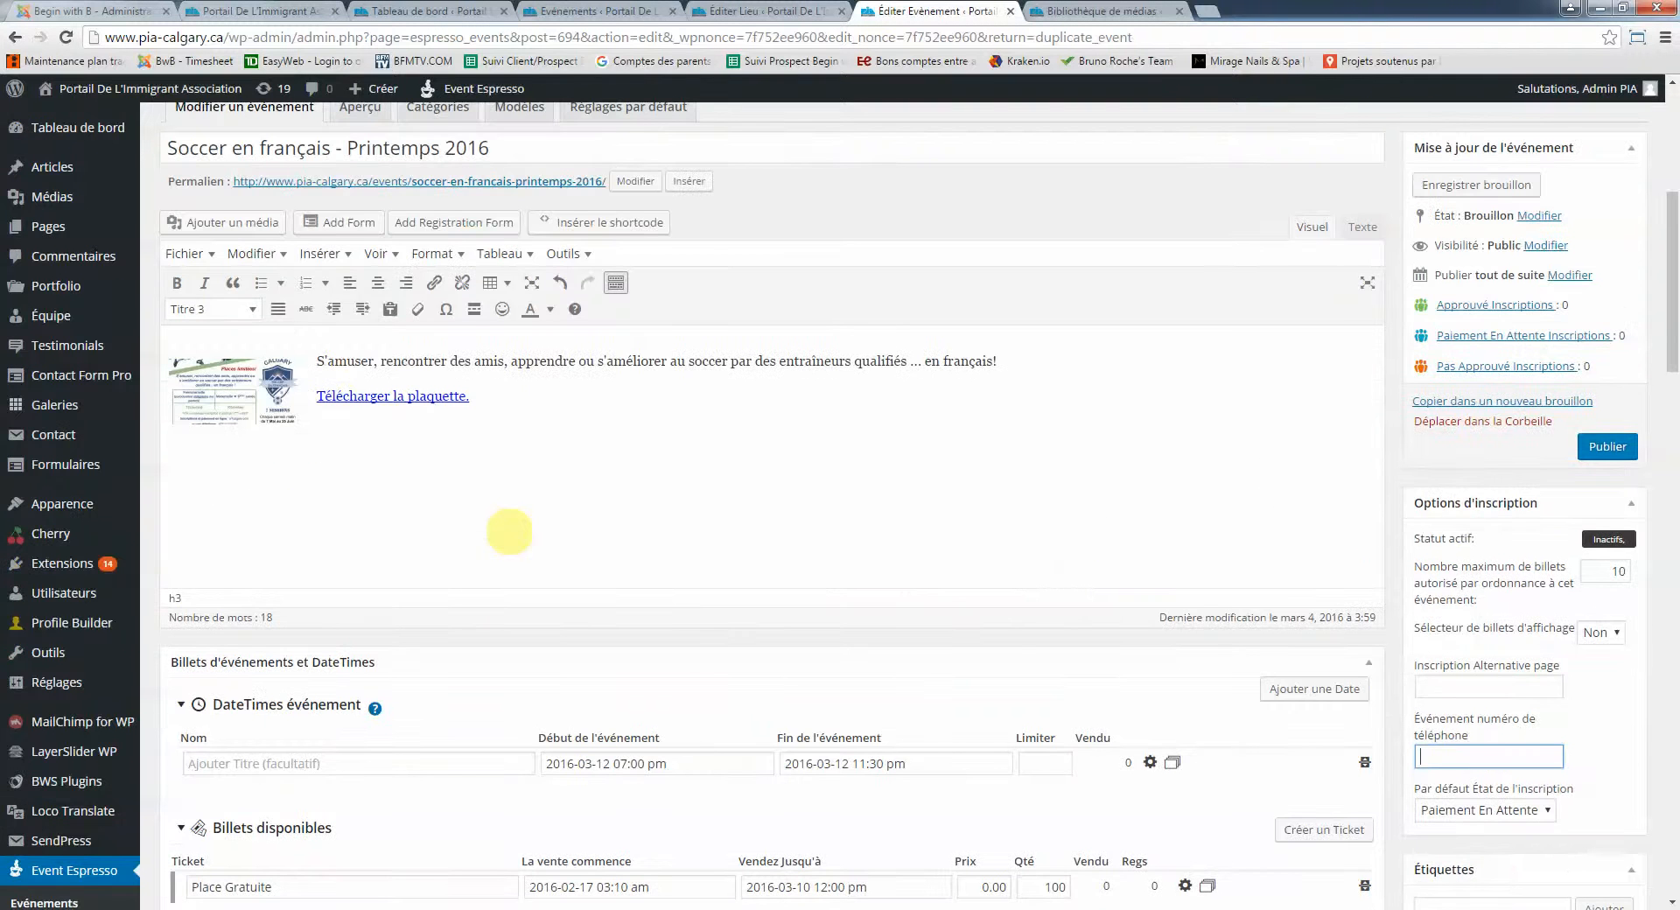
pyautogui.scroll(-3, 508, 535)
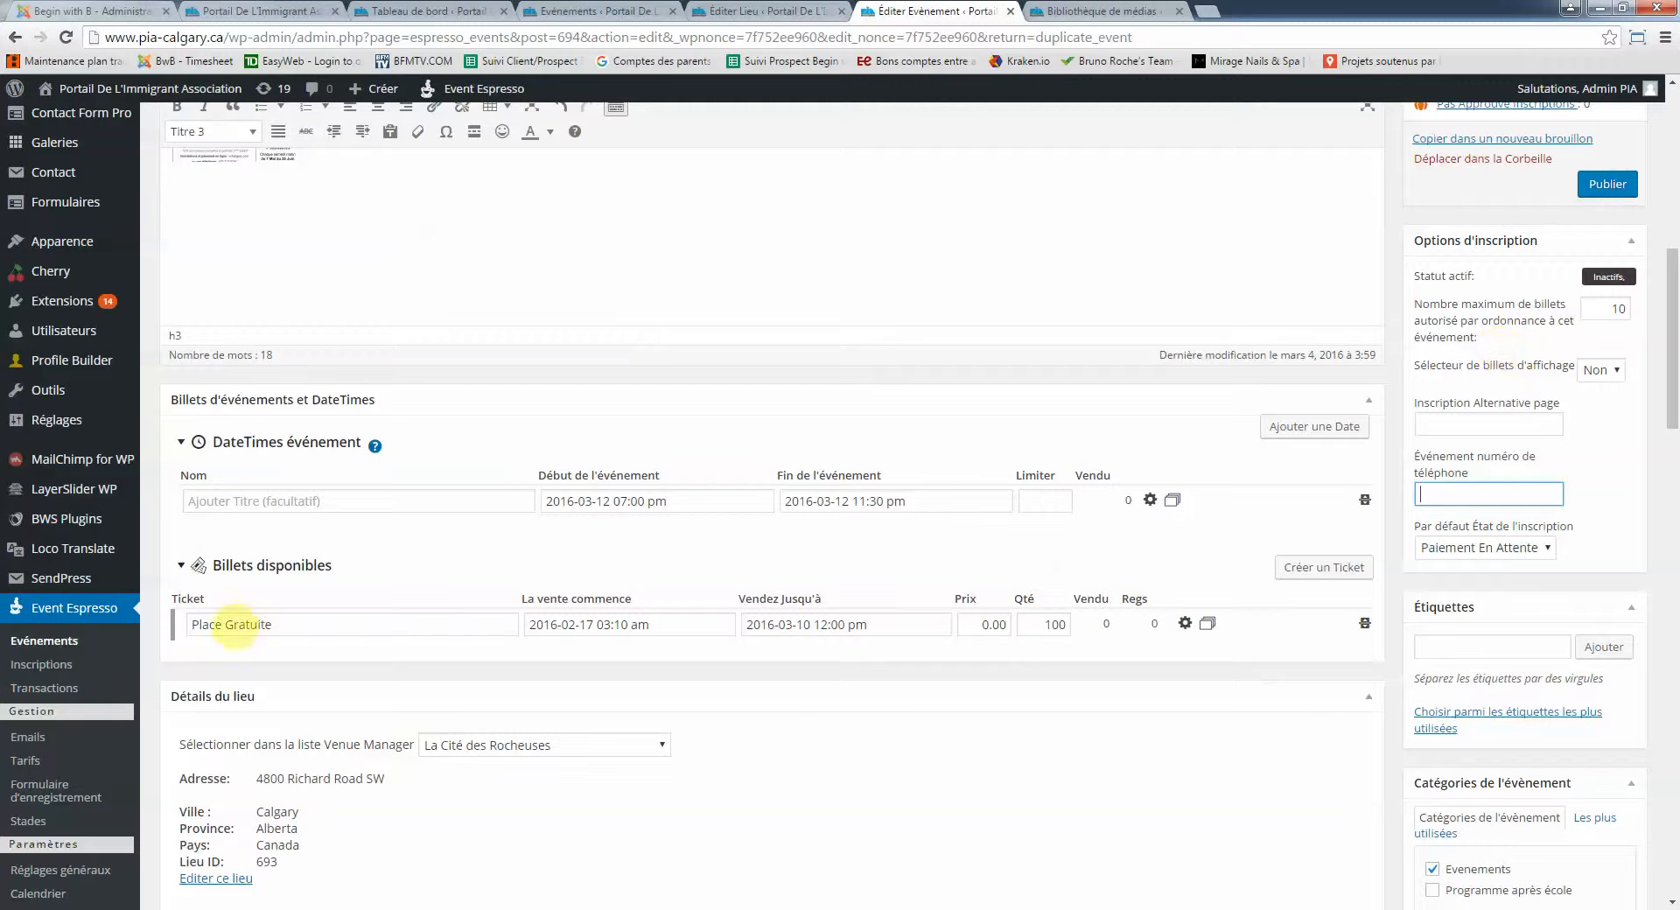
# Enter the new contact phone number and select the Place Gratuite ticket name text
pyautogui.click(266, 623)
pyautogui.moveTo(278, 623); pyautogui.dragTo(187, 624)
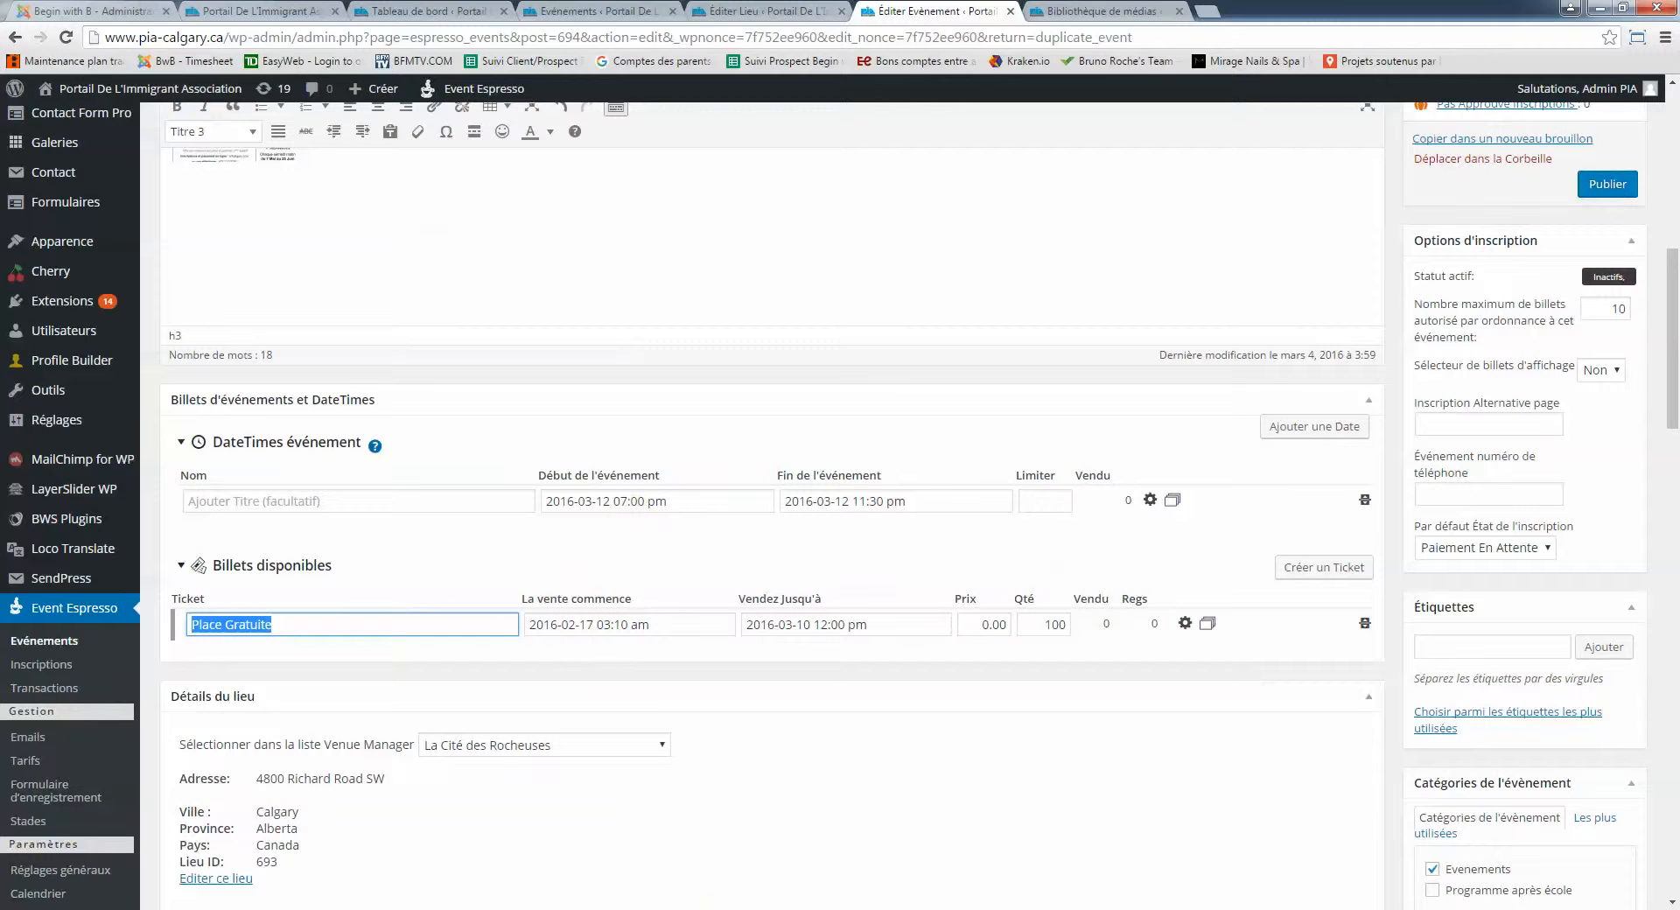
pyautogui.click(744, 909)
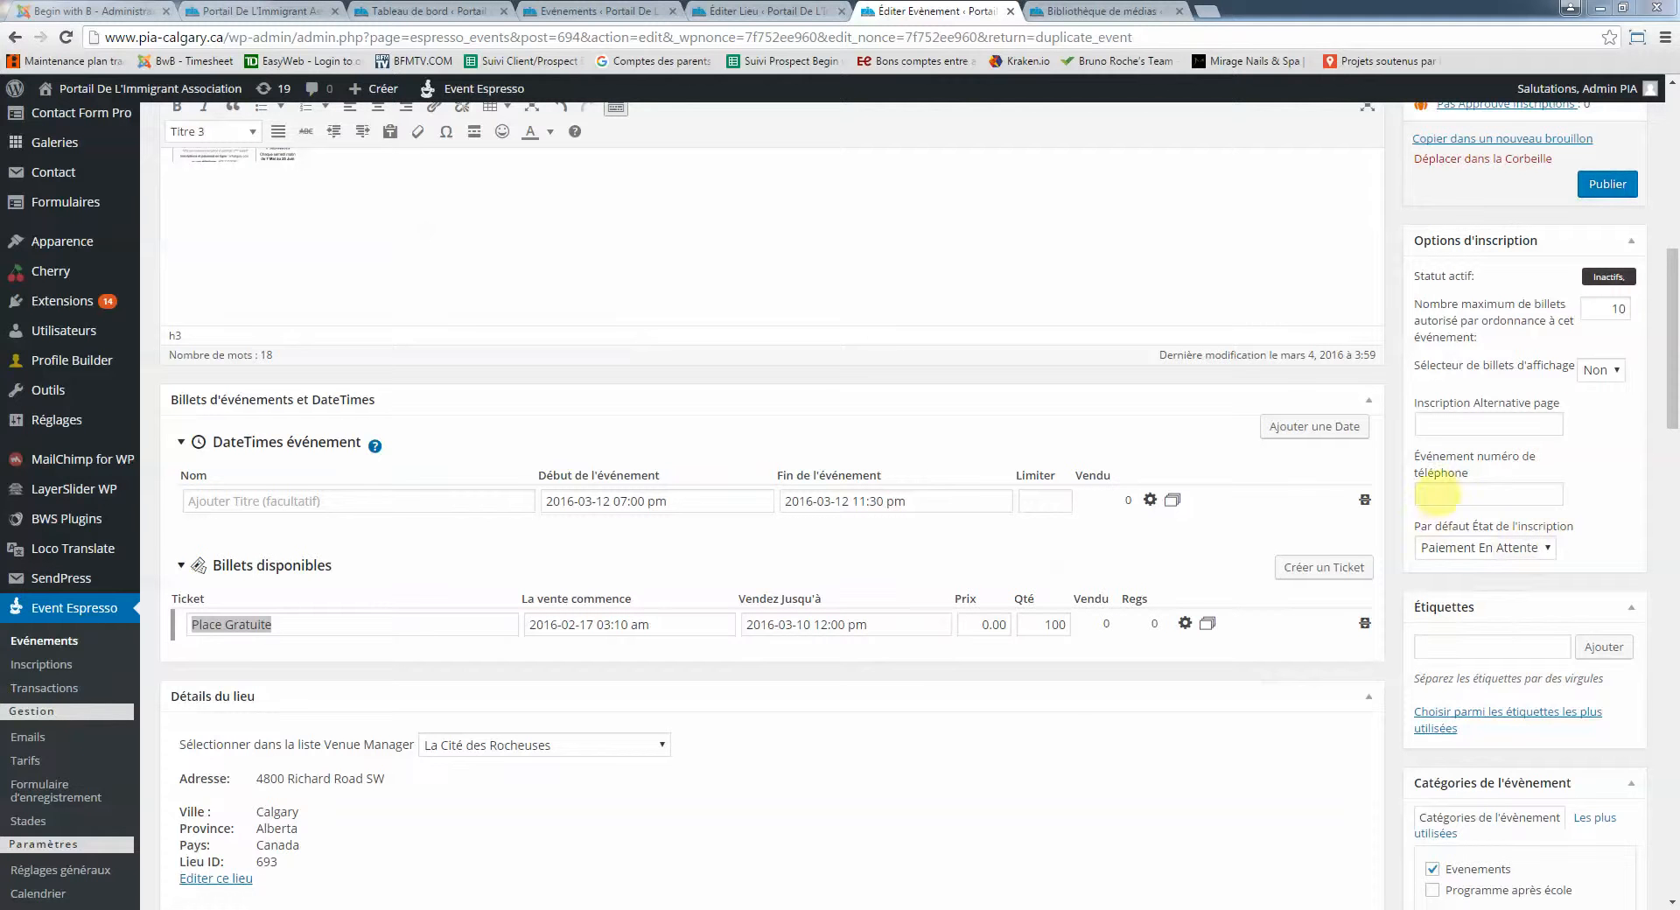
pyautogui.click(1440, 495)
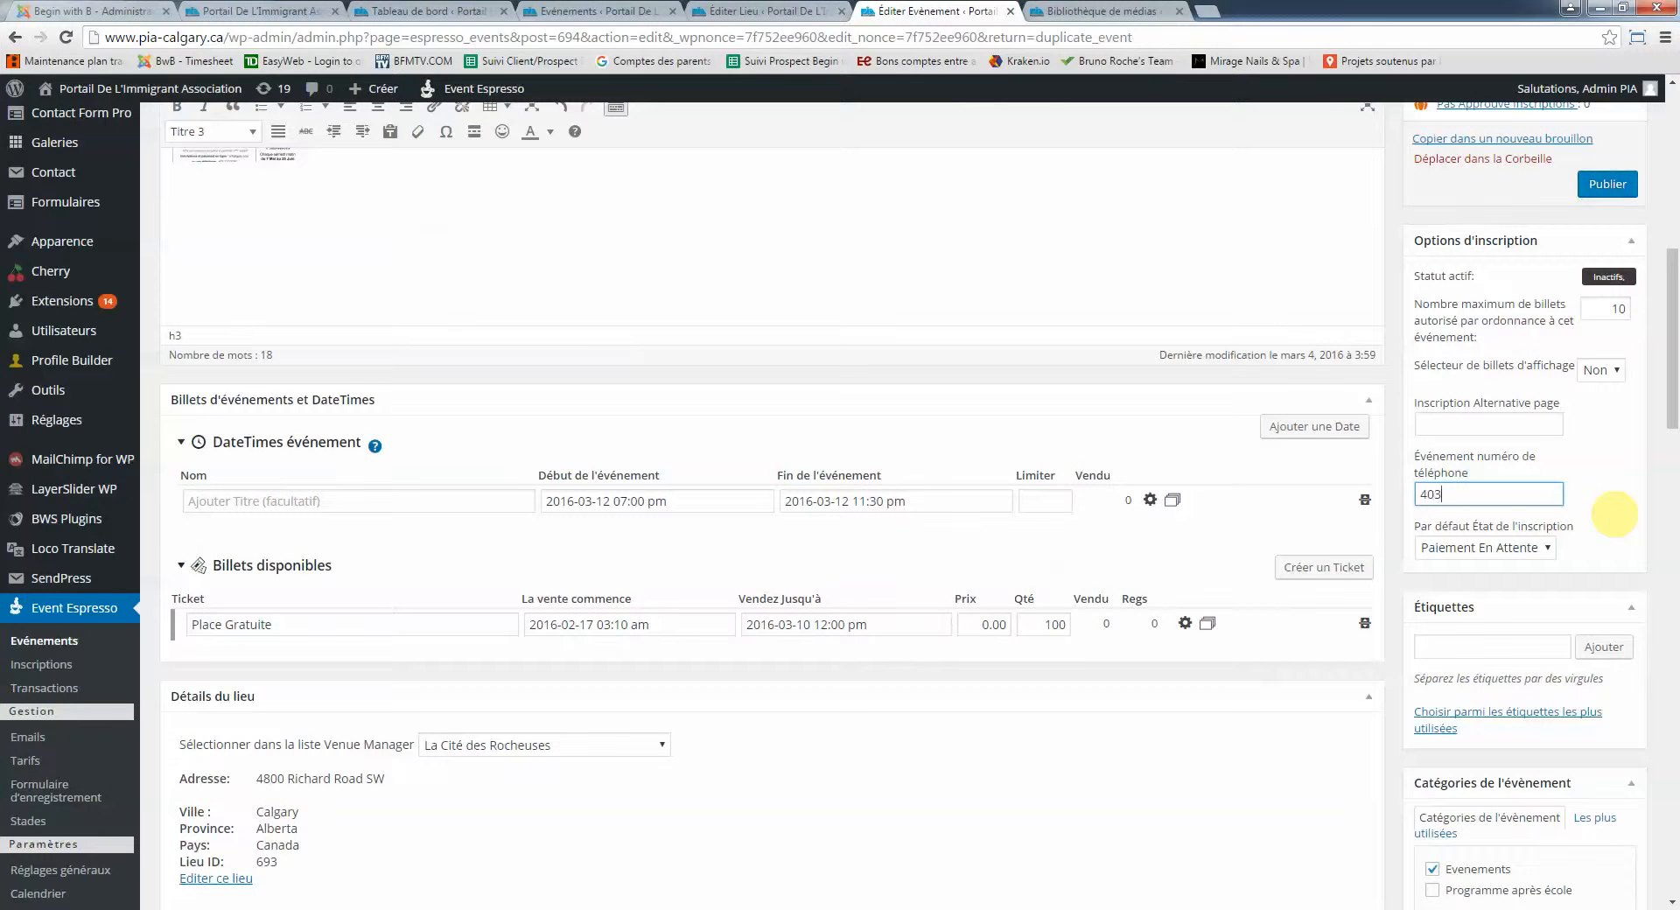
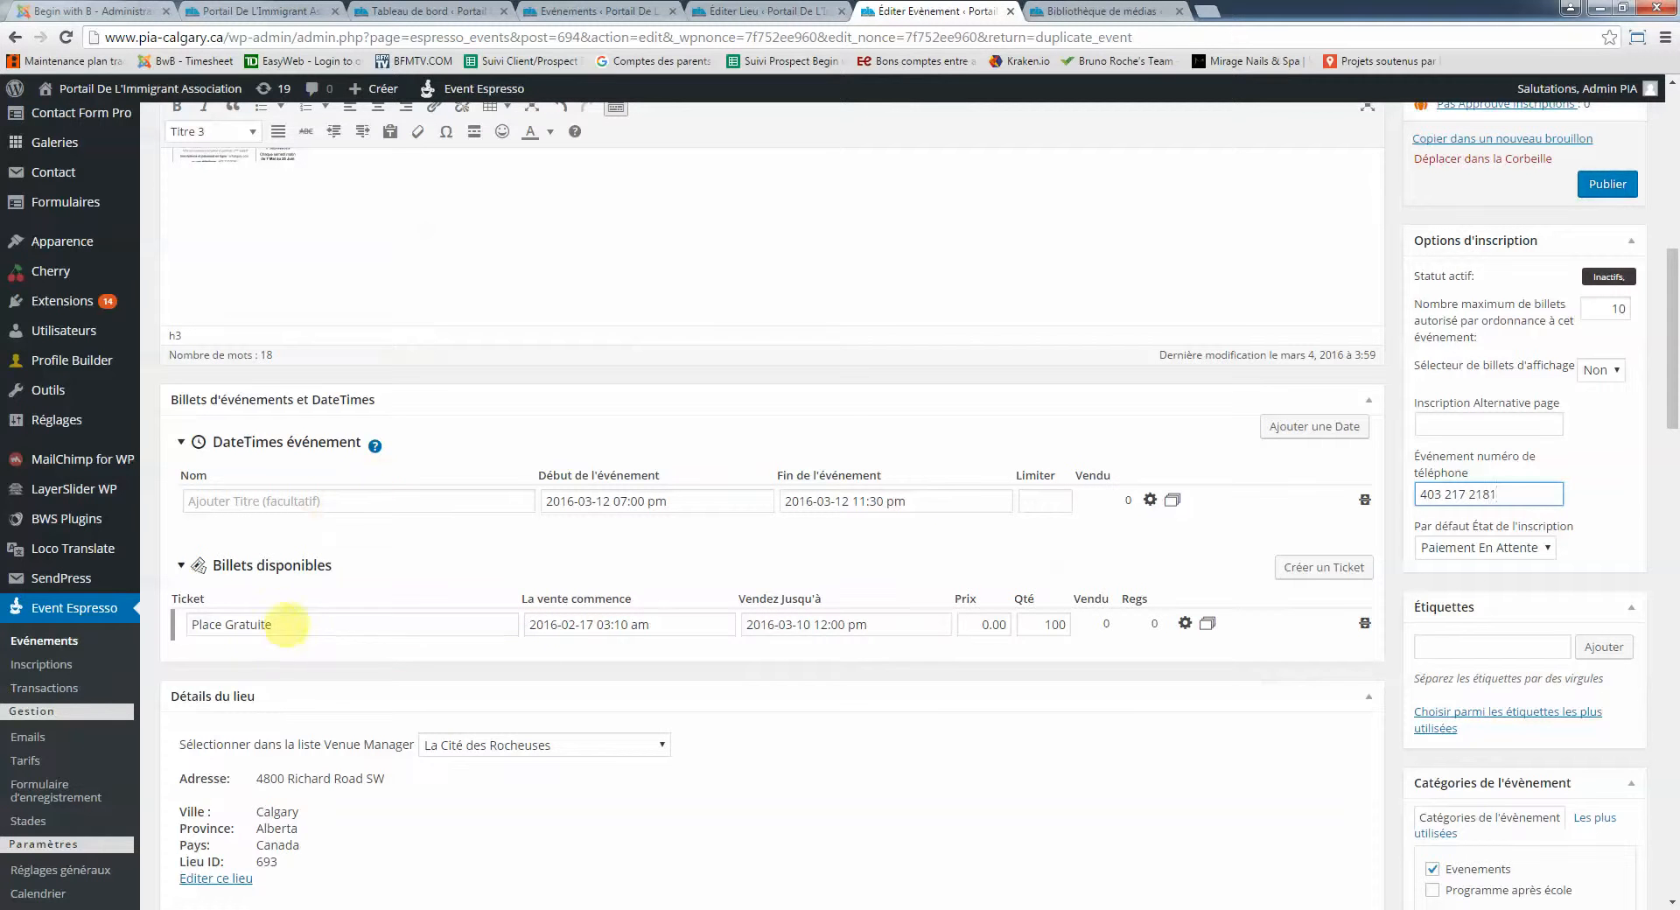
pyautogui.click(298, 623)
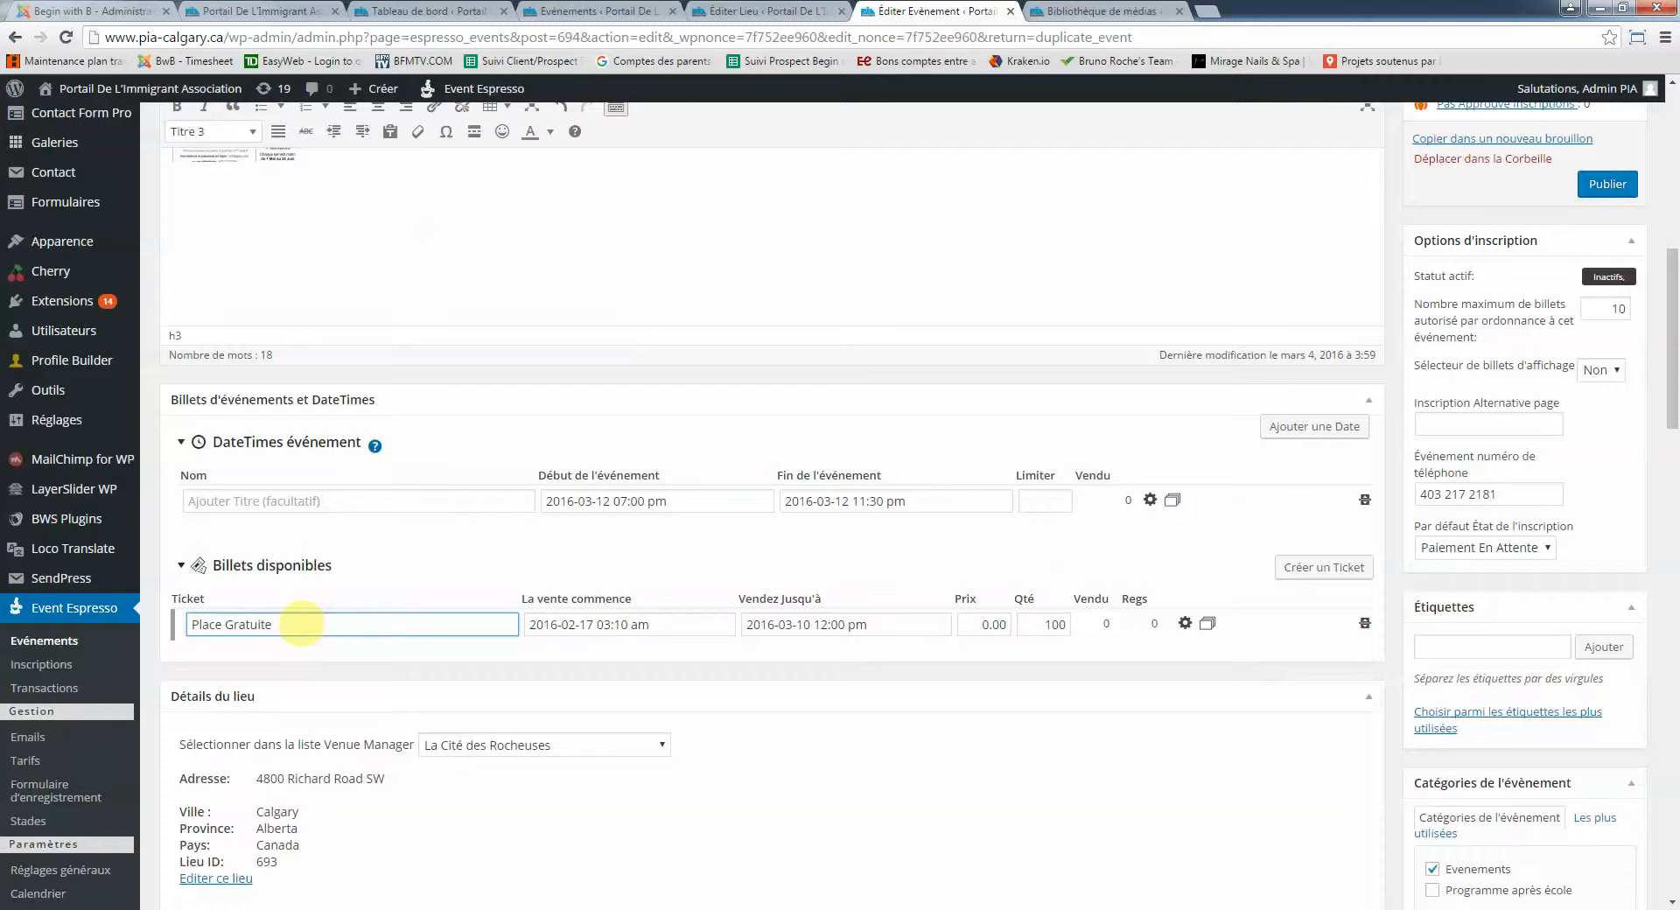
pyautogui.moveTo(300, 624); pyautogui.dragTo(118, 623)
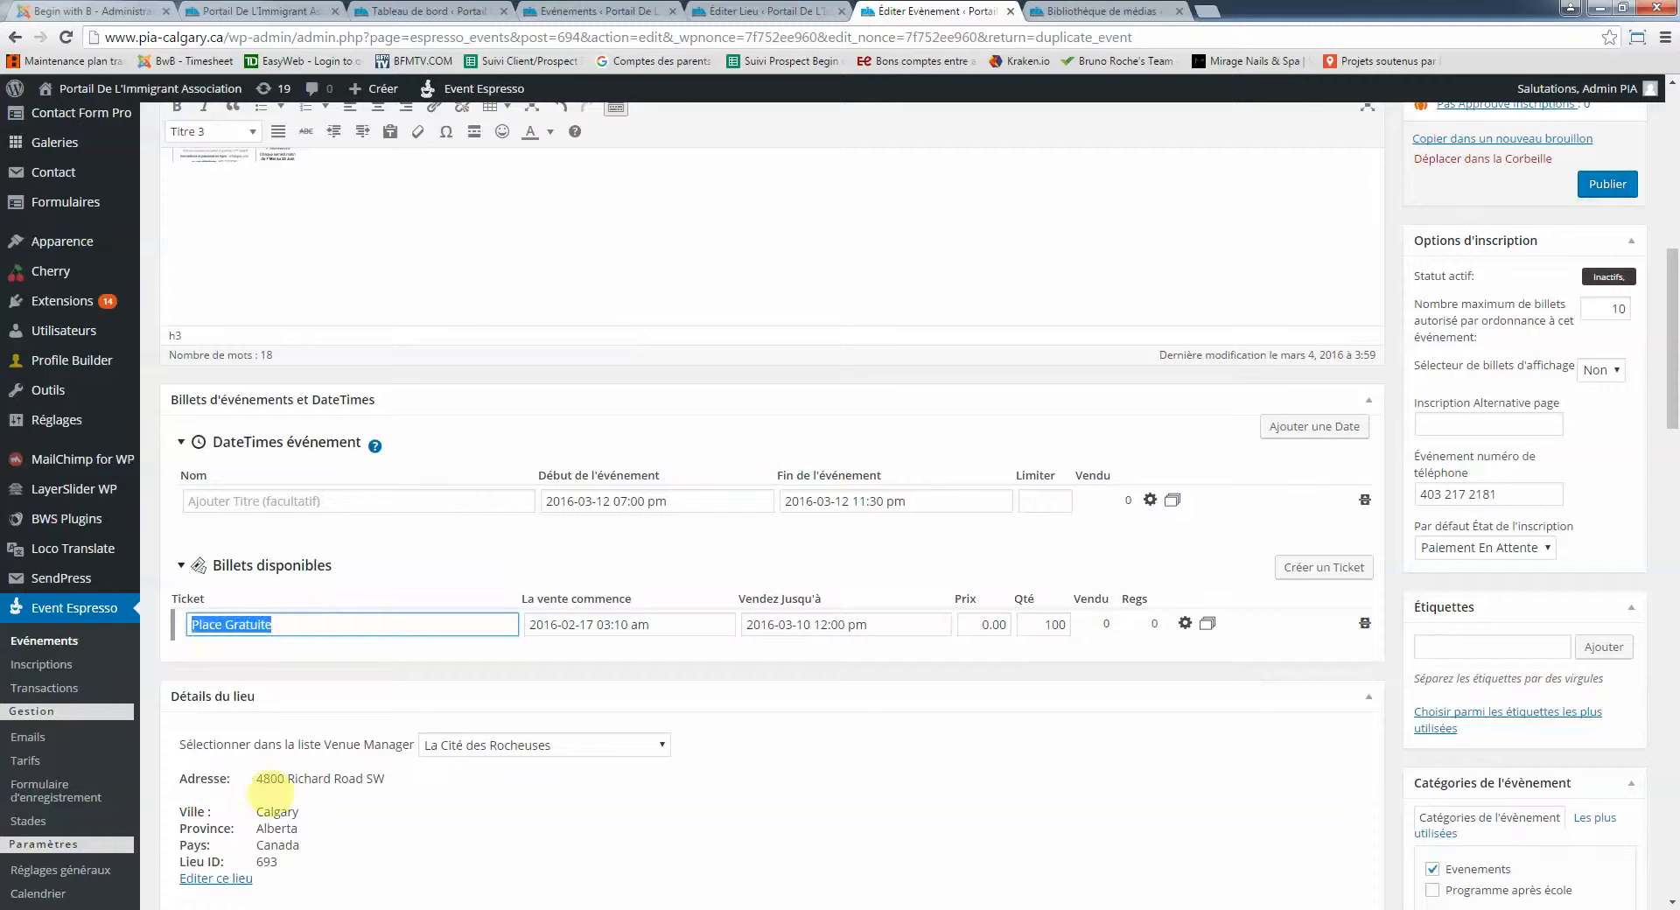
# Rename the free ticket to 'Prématernelle' and set its price to 75
pyautogui.write('Prématernelle')
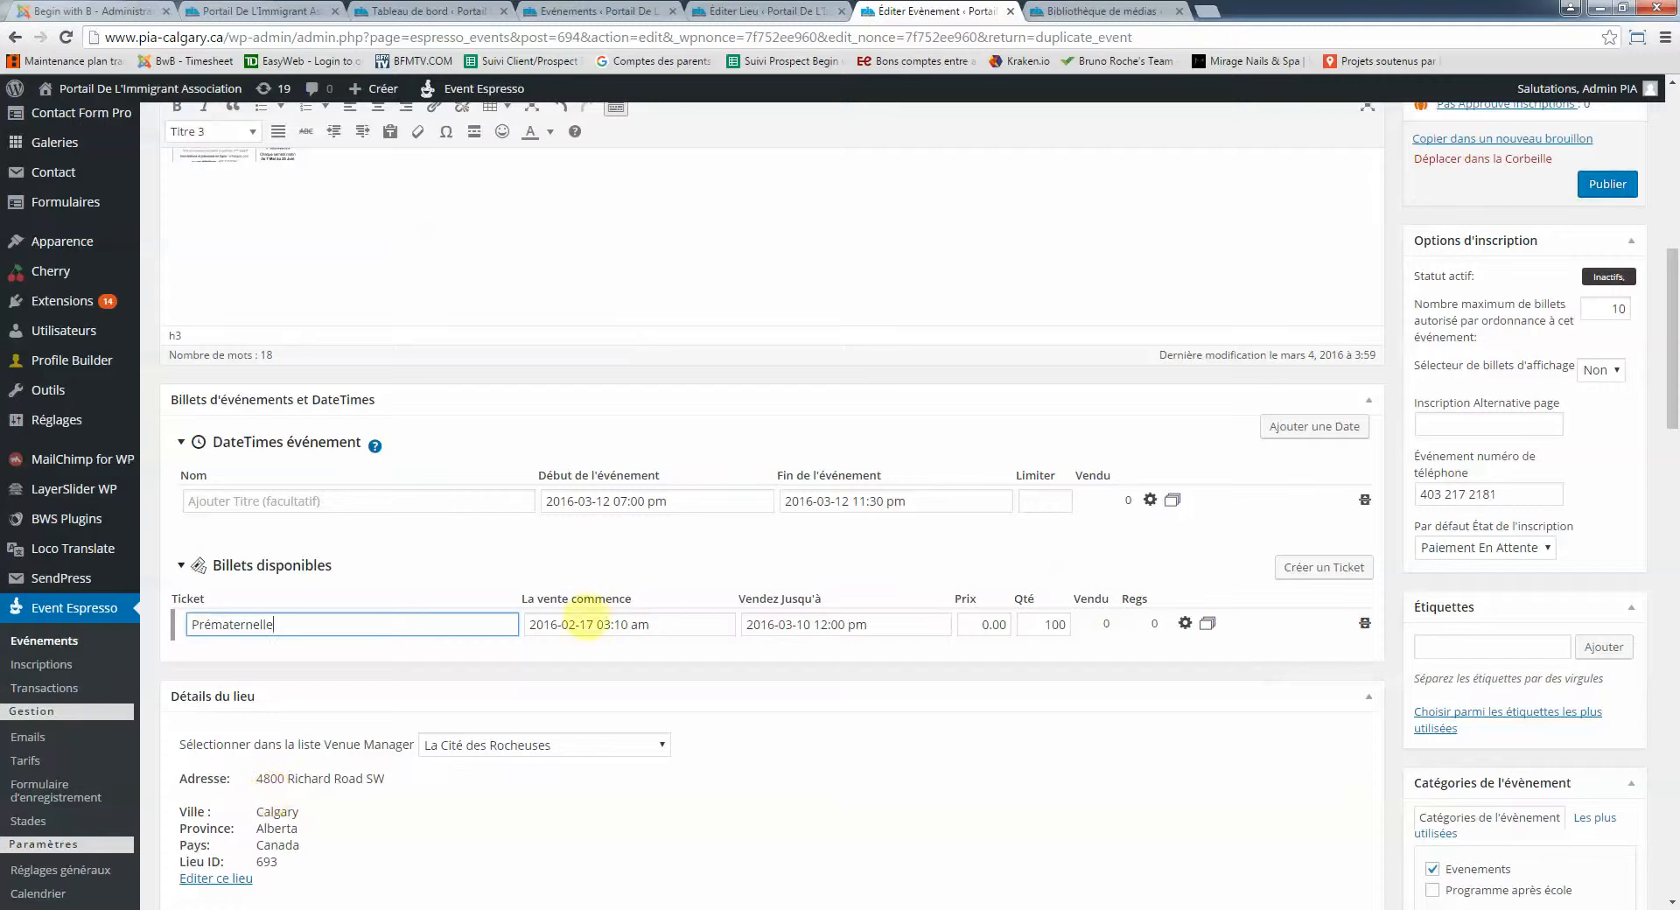
pyautogui.click(986, 624)
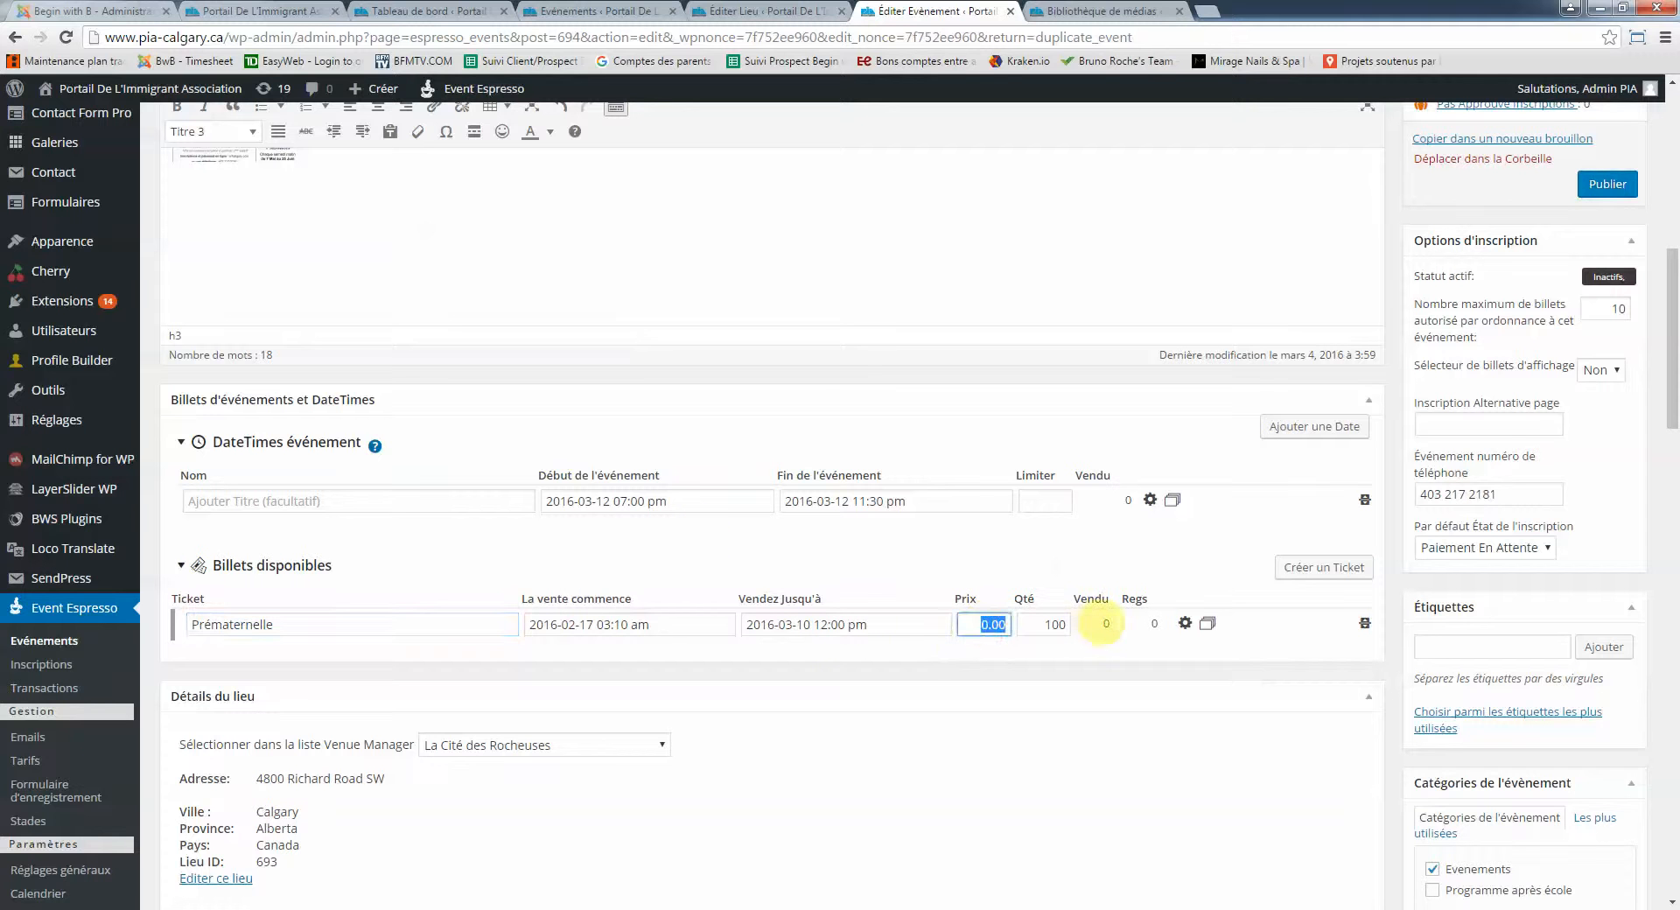
pyautogui.write('75')
pyautogui.press('Tab')
pyautogui.scroll(-1, 1051, 604)
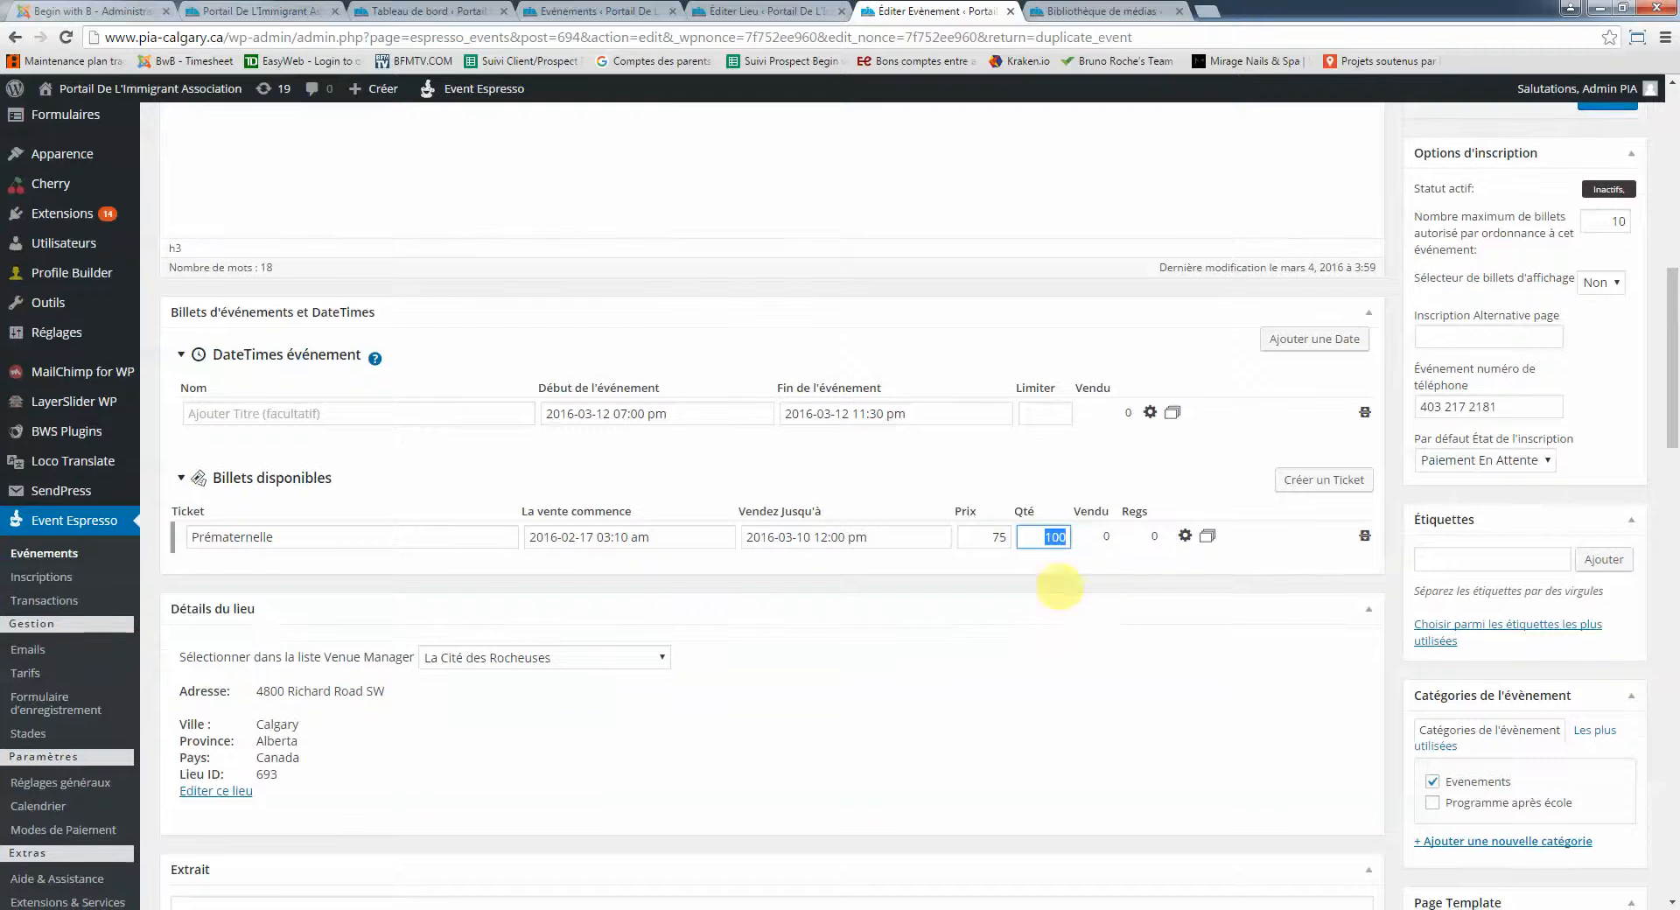
# Duplicate the ticket, renaming the copy 'Maternelle --> 6ème année' with price 90
pyautogui.click(1208, 535)
pyautogui.click(311, 573)
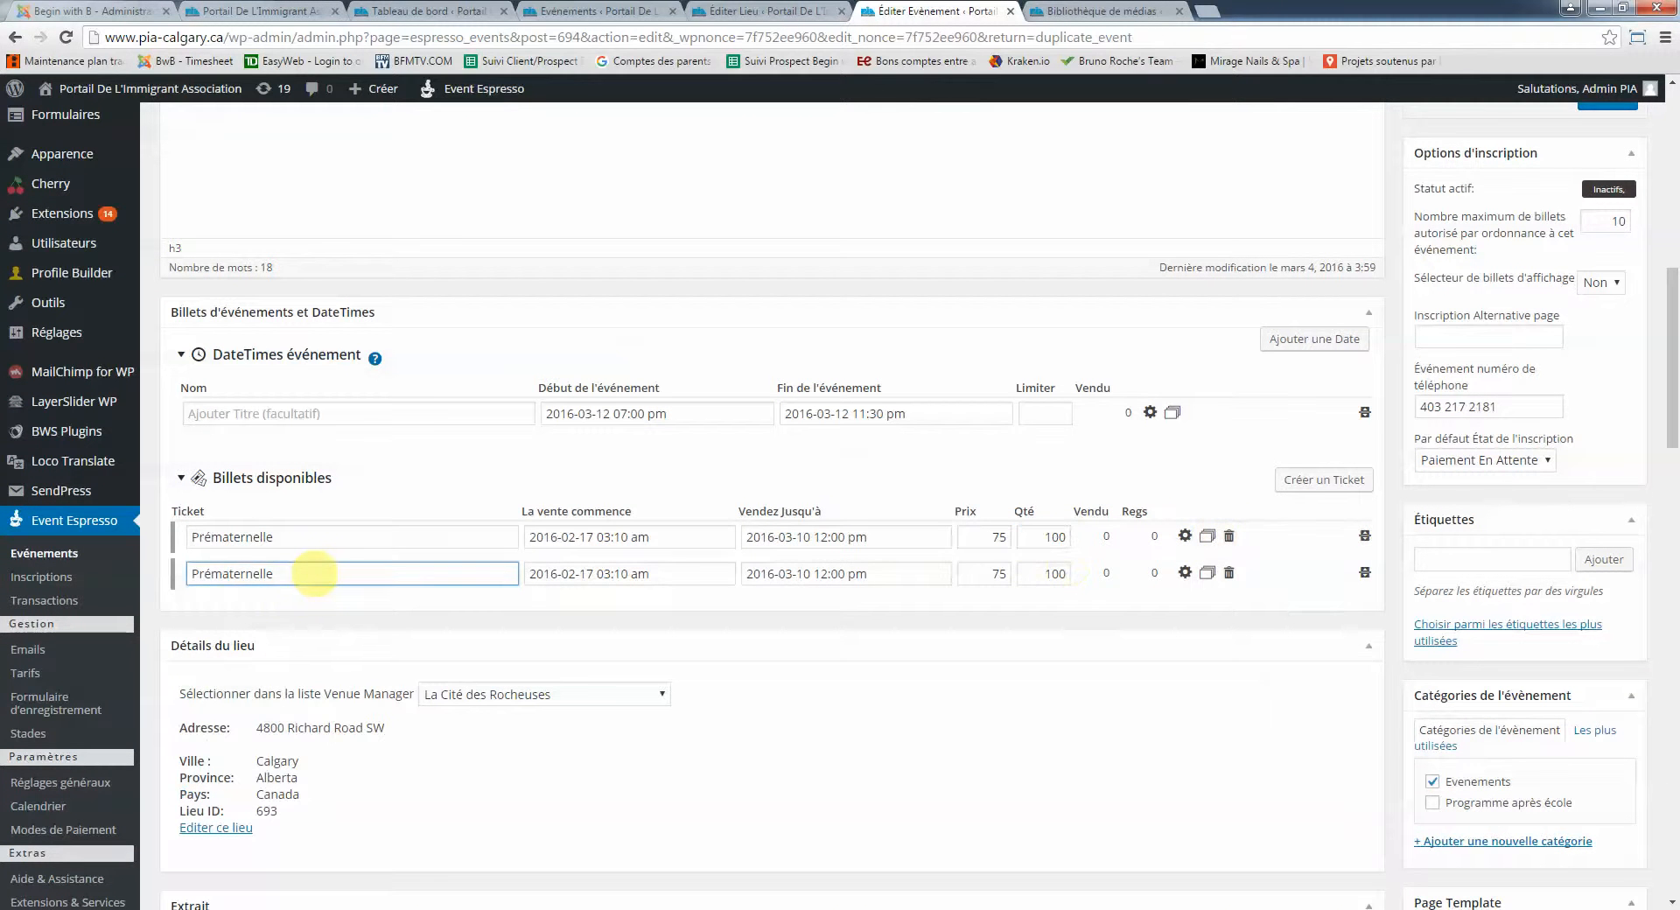
pyautogui.doubleClick(313, 573)
pyautogui.write('Ma')
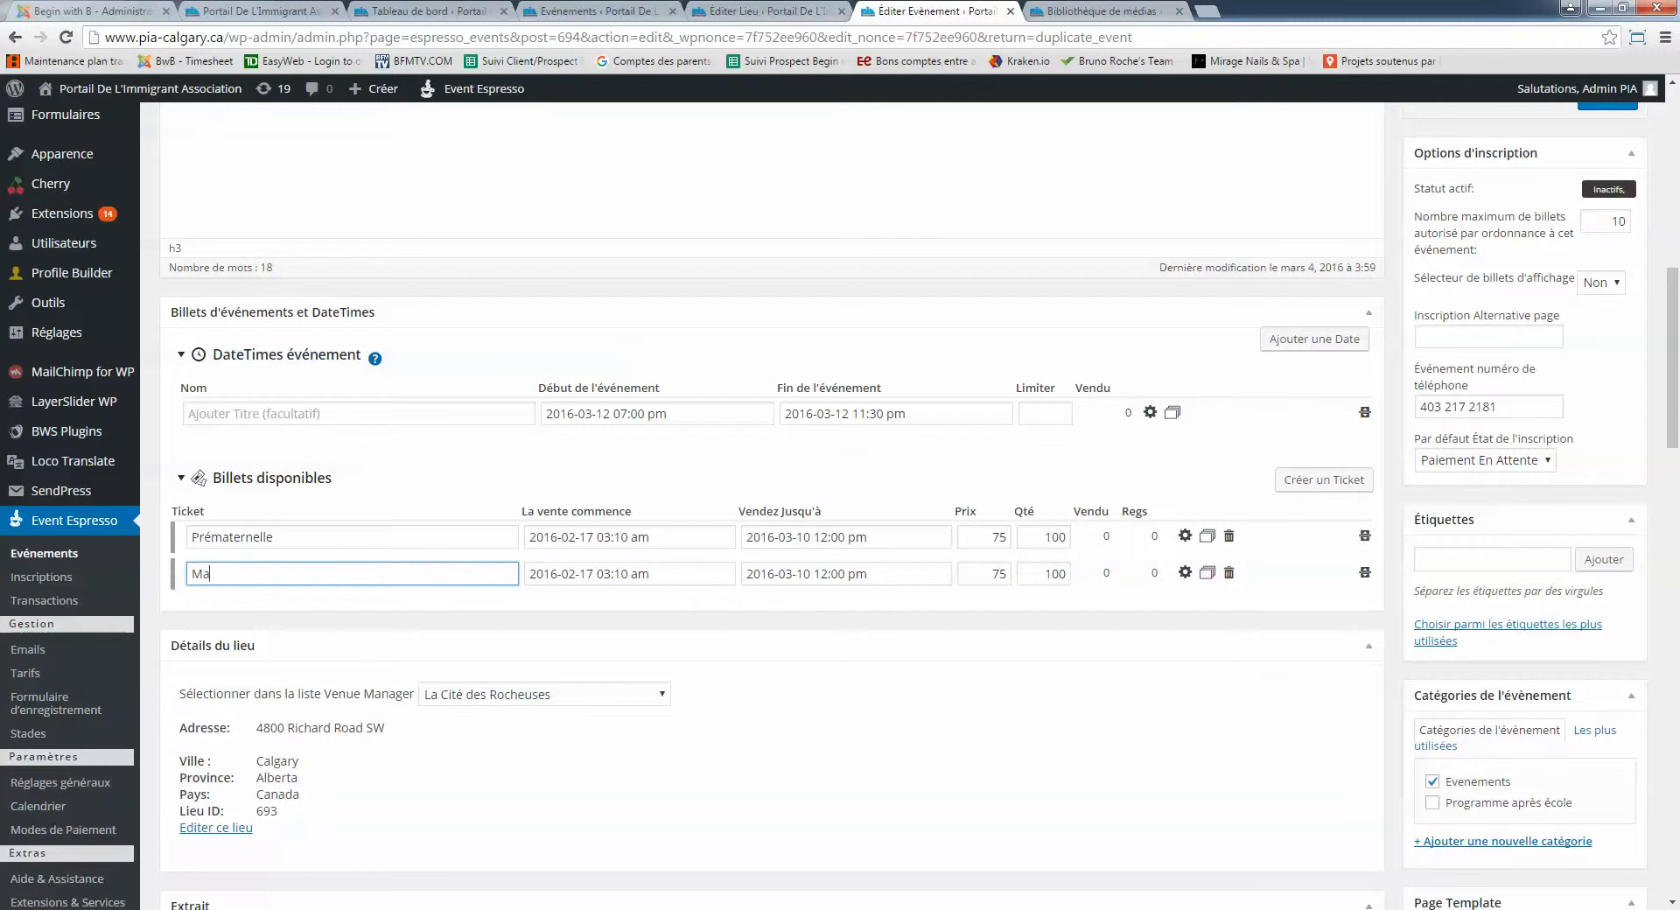
pyautogui.write('ternelle --> 6ème année')
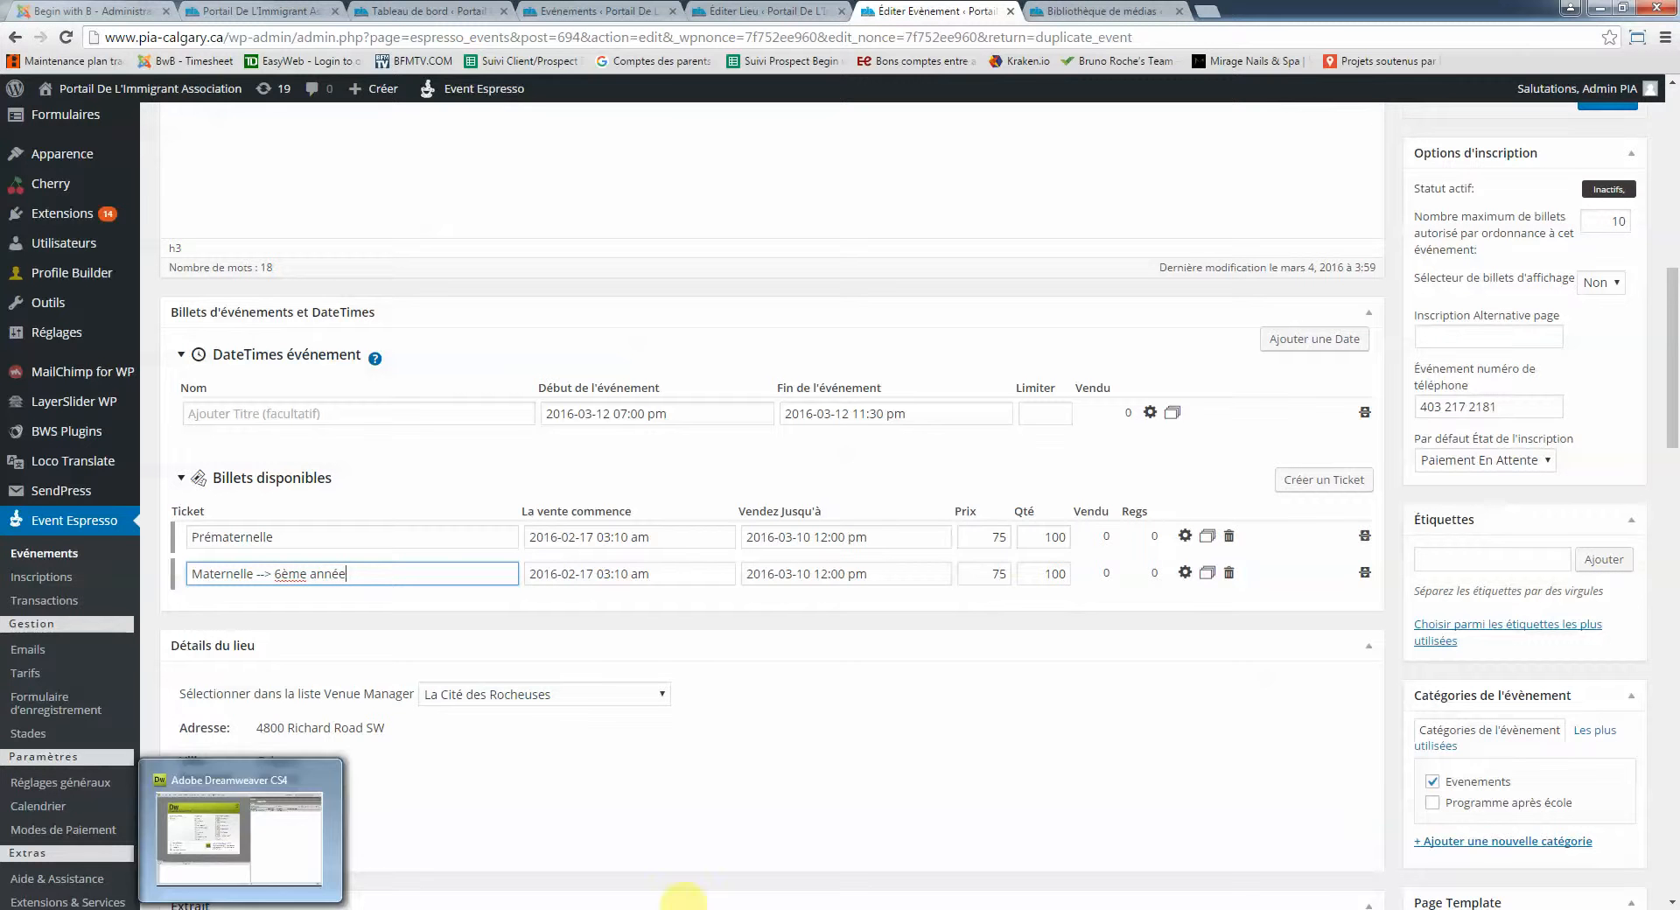
pyautogui.click(998, 573)
pyautogui.press('Delete')
pyautogui.press('Delete')
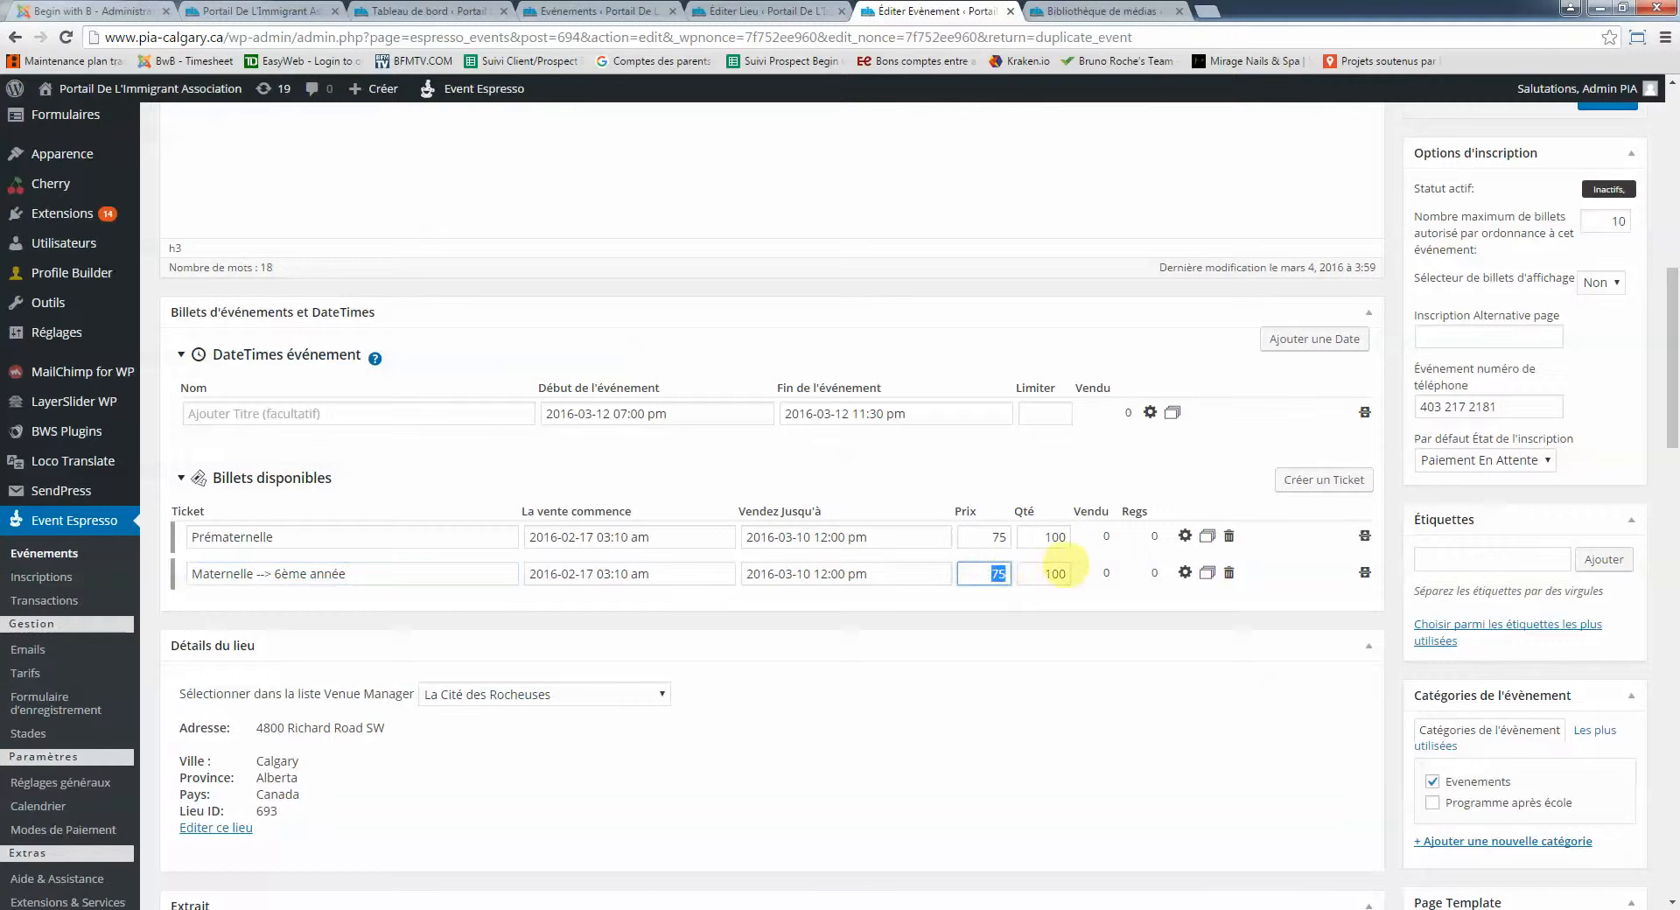
pyautogui.write('90')
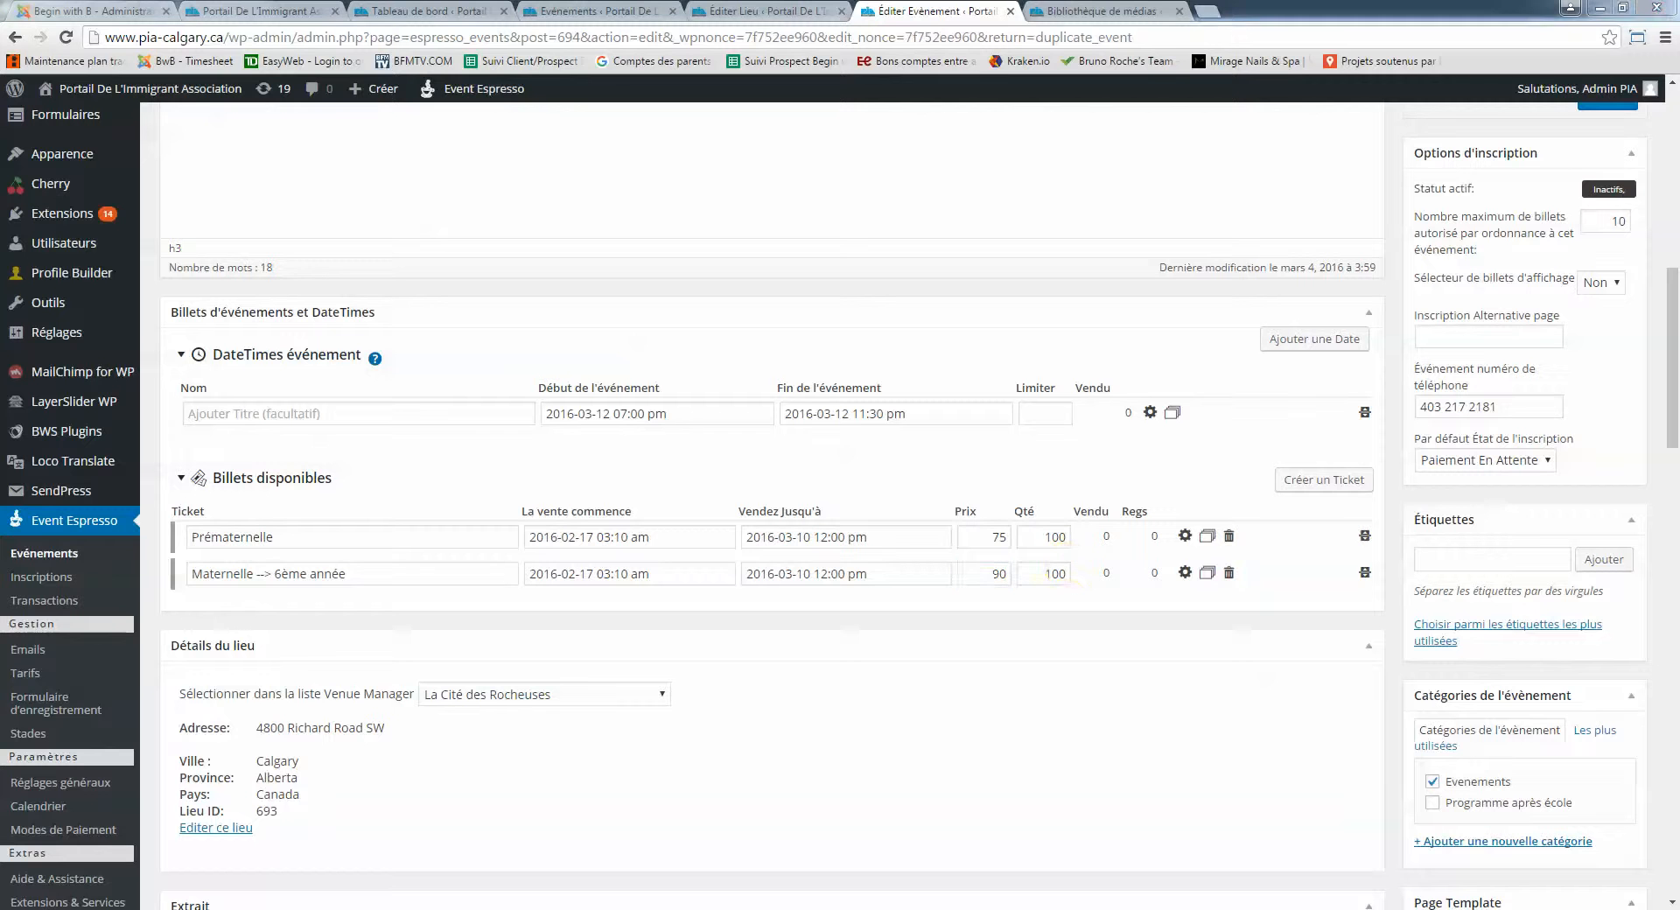
# Append '- 45 min par session' and '- 60 min session' to the two ticket names
pyautogui.click(363, 538)
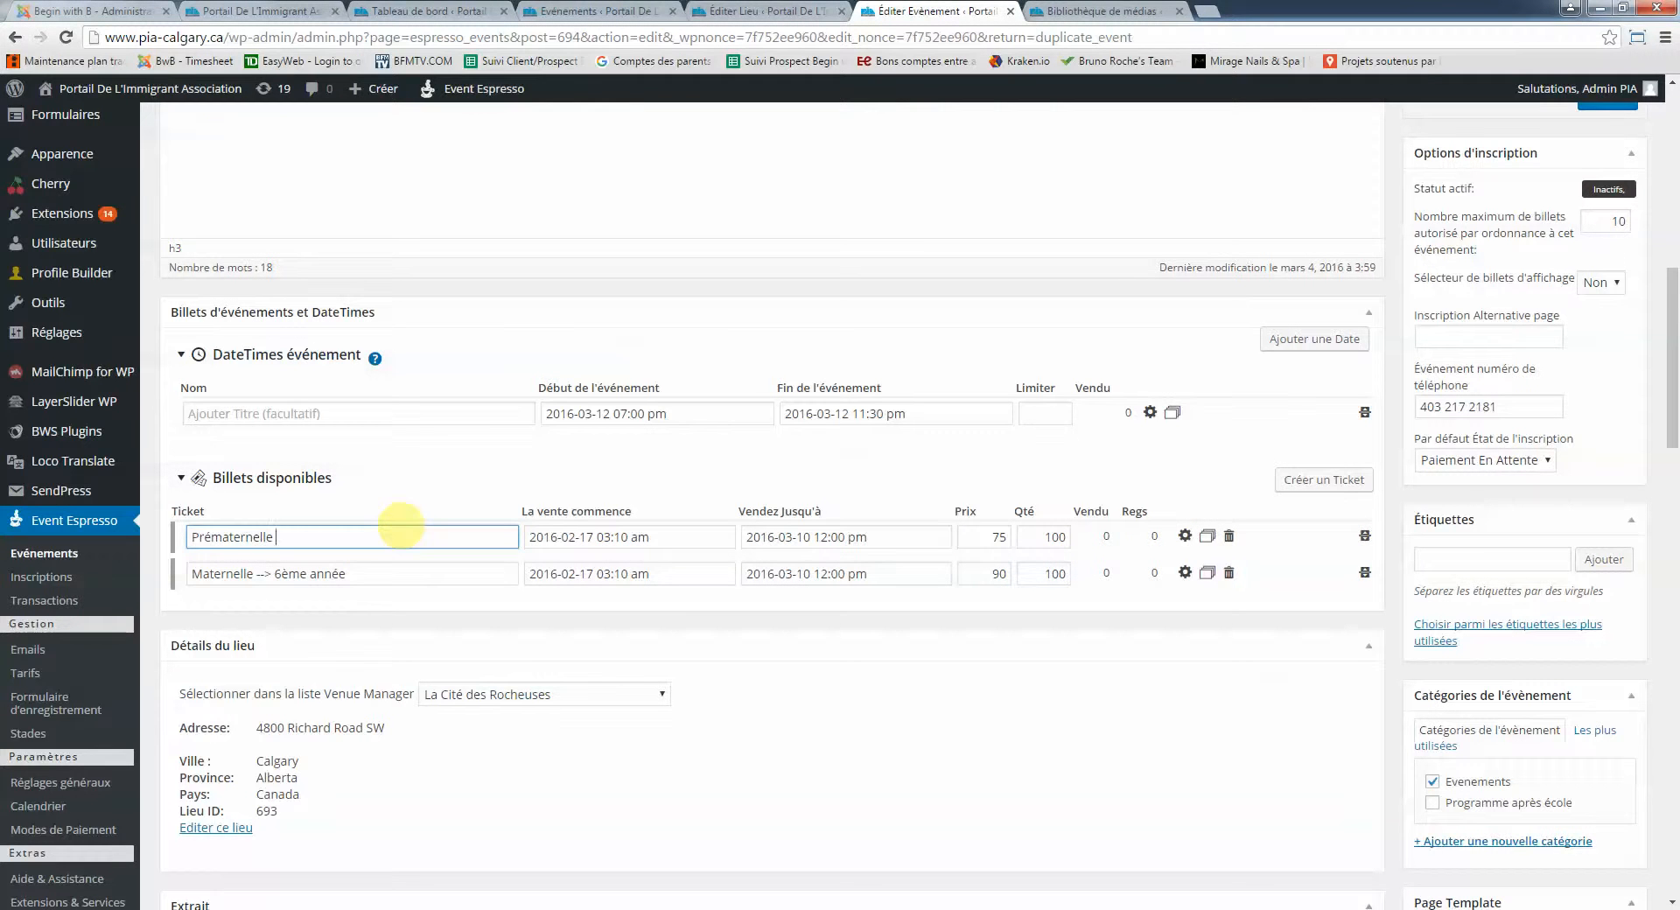
pyautogui.write('- 45 min par session')
pyautogui.click(389, 574)
pyautogui.write('- ')
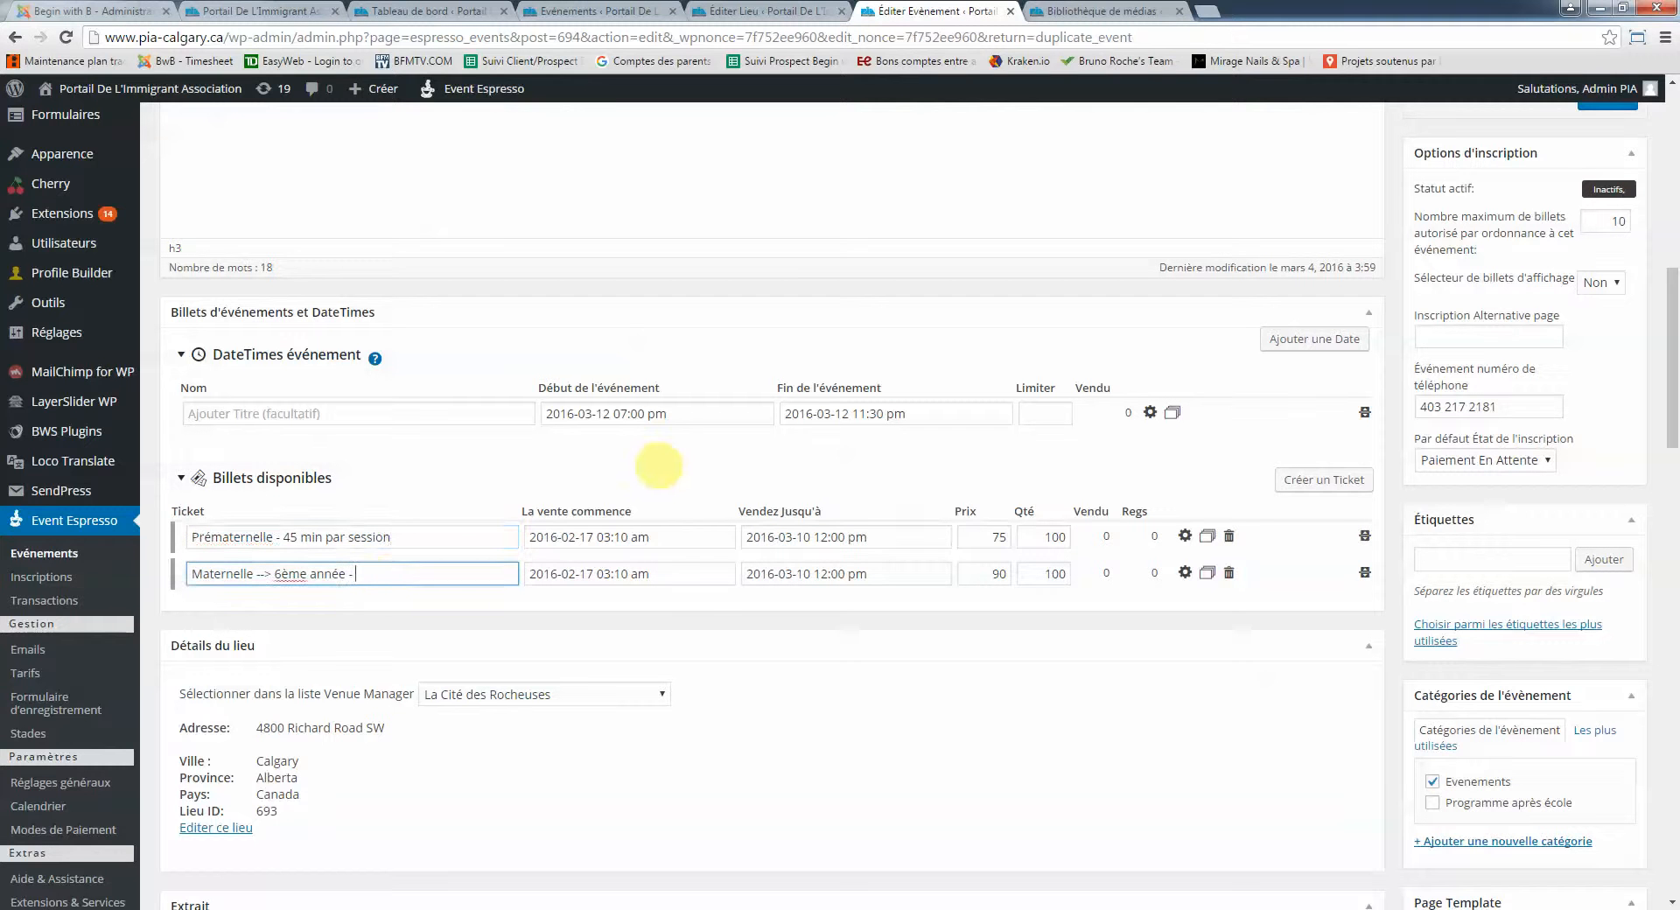
pyautogui.write('60 min session')
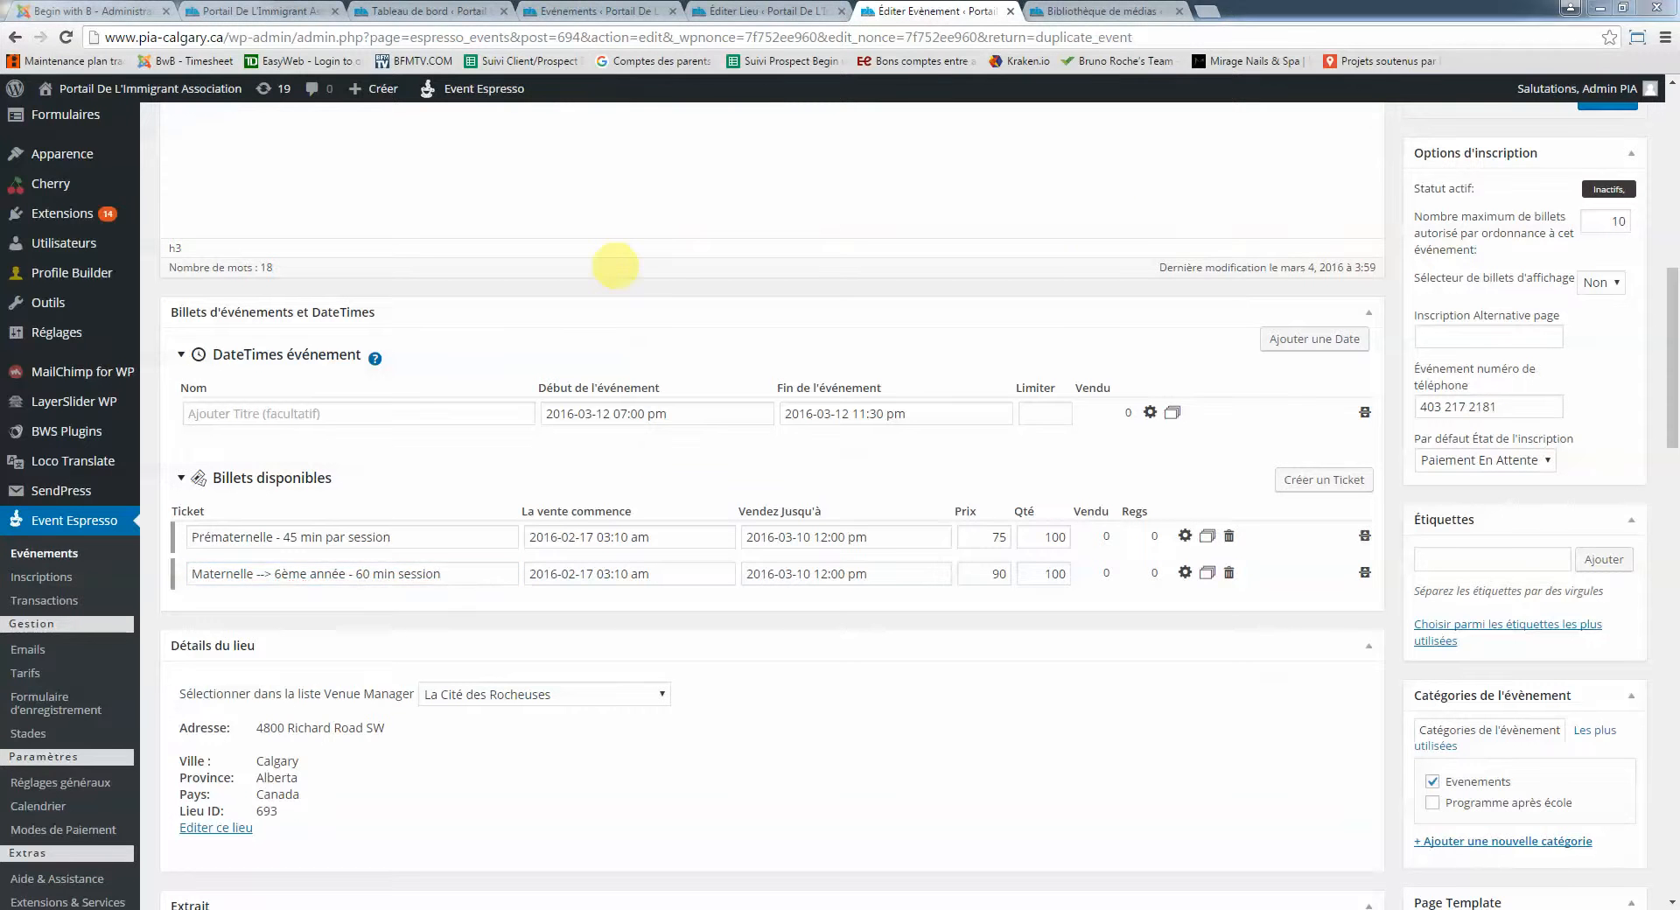
pyautogui.scroll(6, 616, 265)
# Add a new line after 'français!': '7 sessions chaque samedi matin du 7 mai au 25 juin entre 10h et 12h'
pyautogui.click(565, 569)
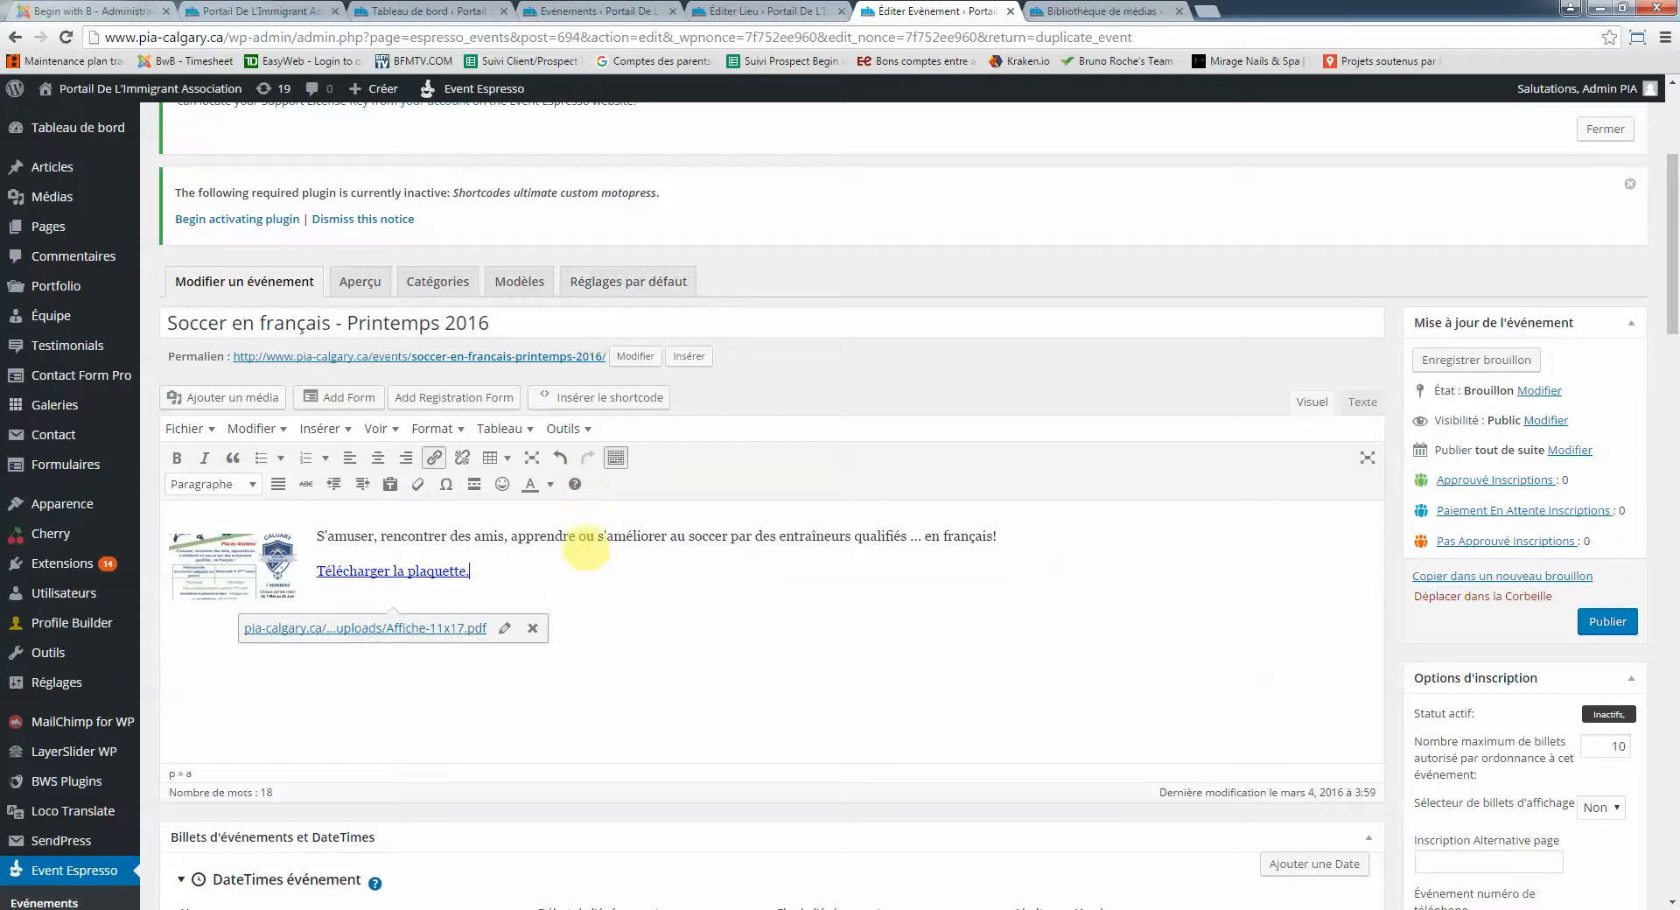
pyautogui.click(1060, 537)
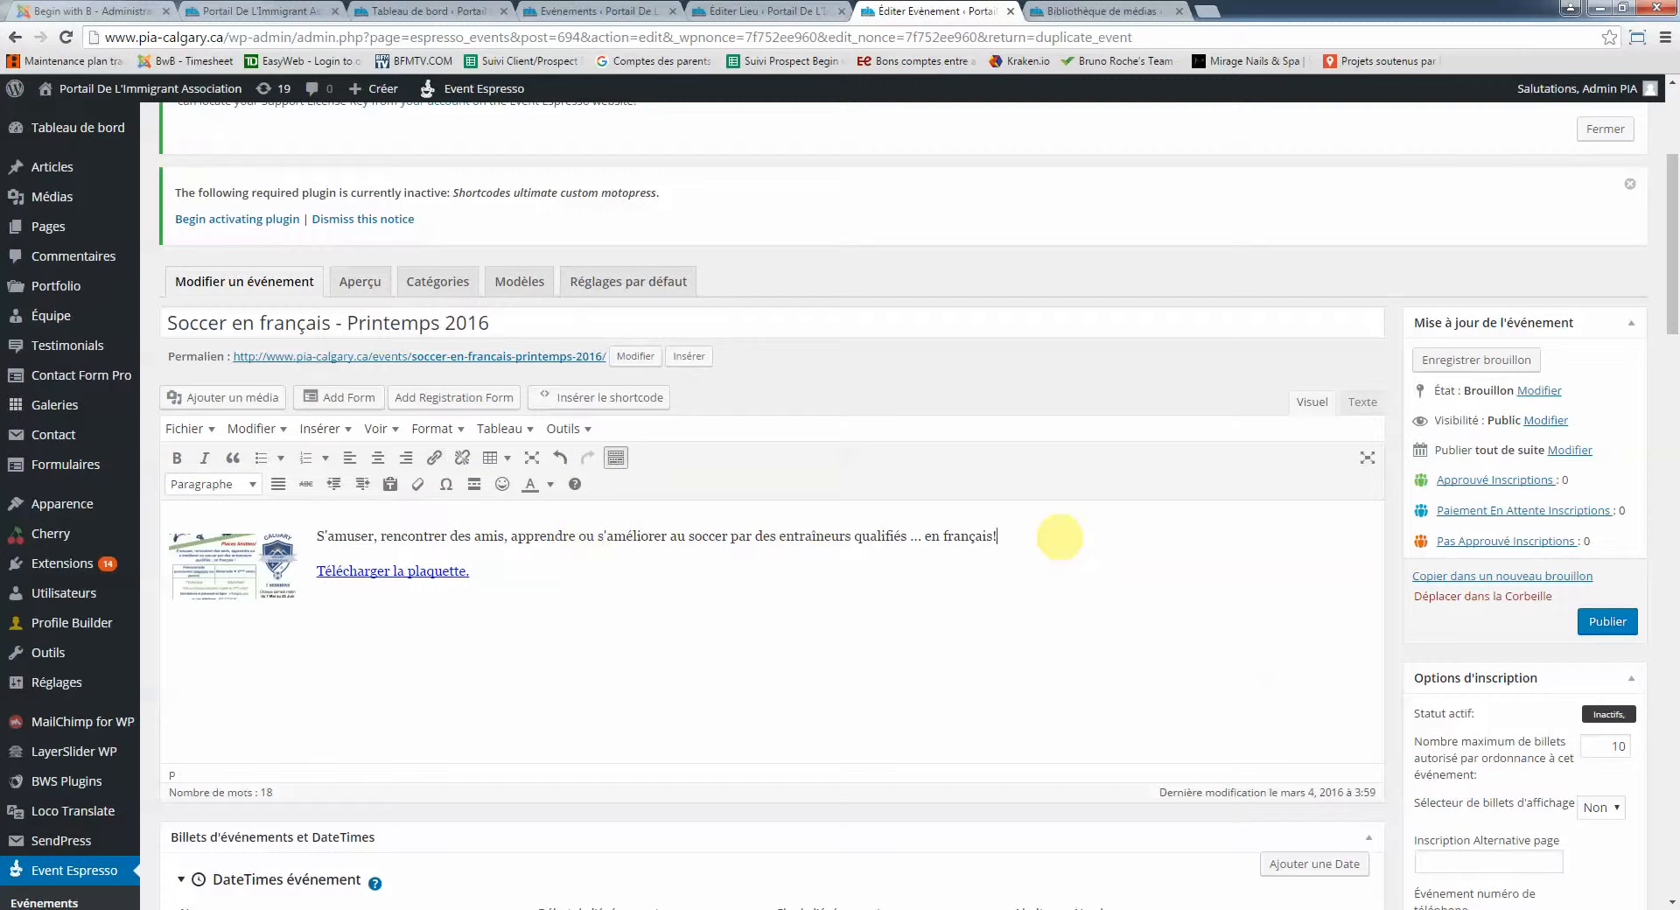
pyautogui.press('Return')
pyautogui.write('7 session')
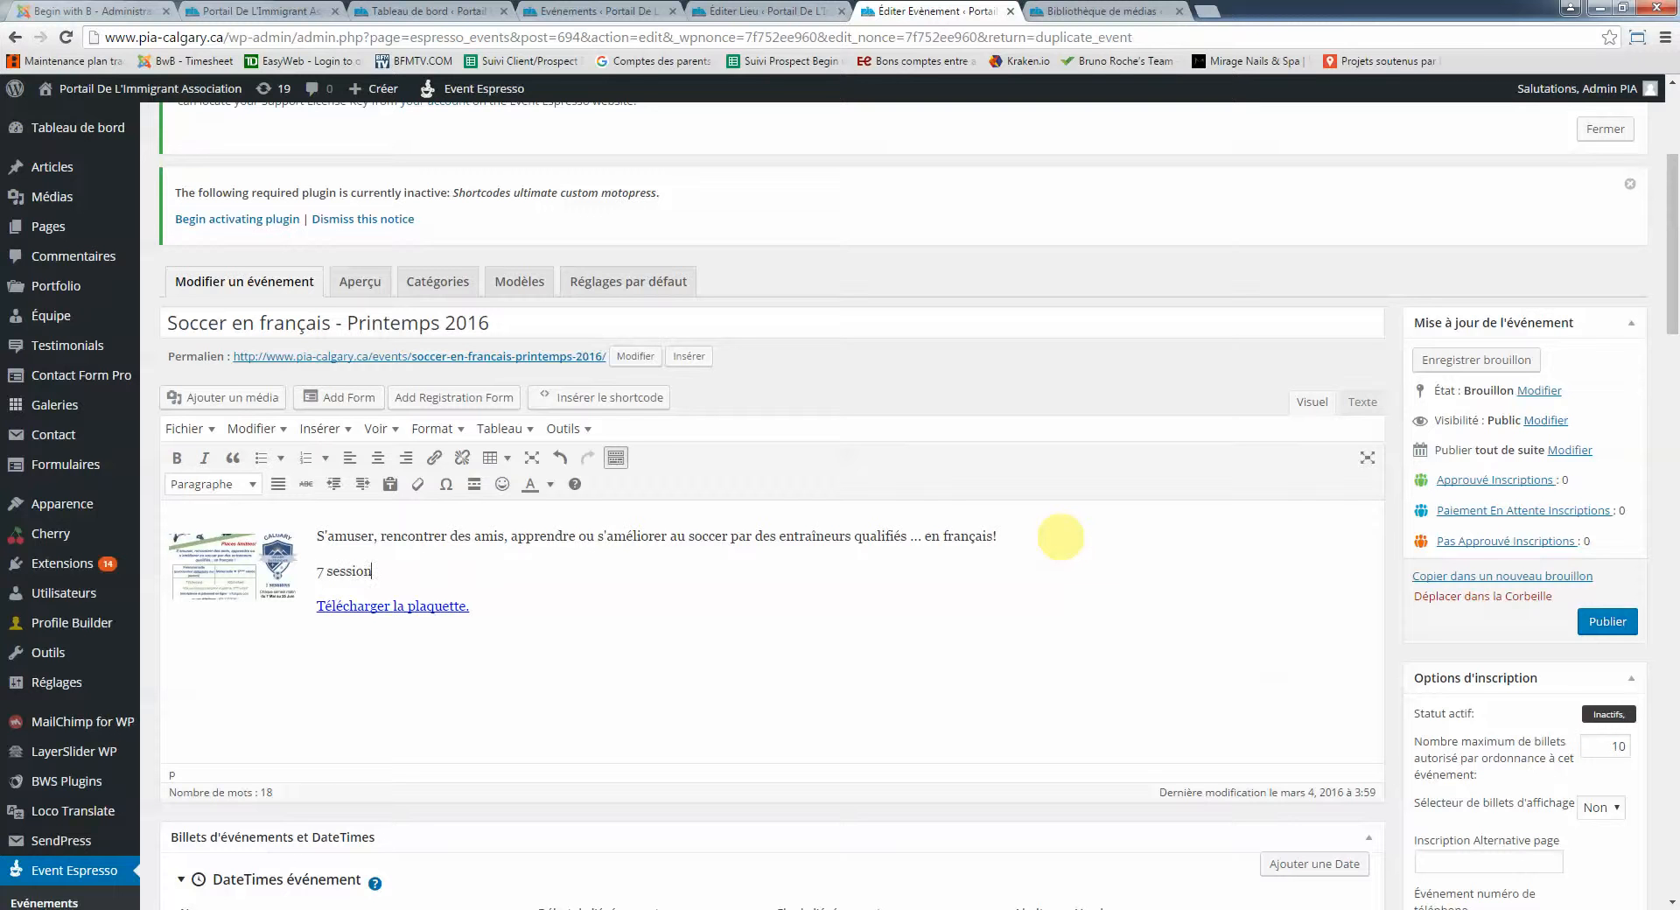
pyautogui.write('s chaque samedi matin du 7 ma')
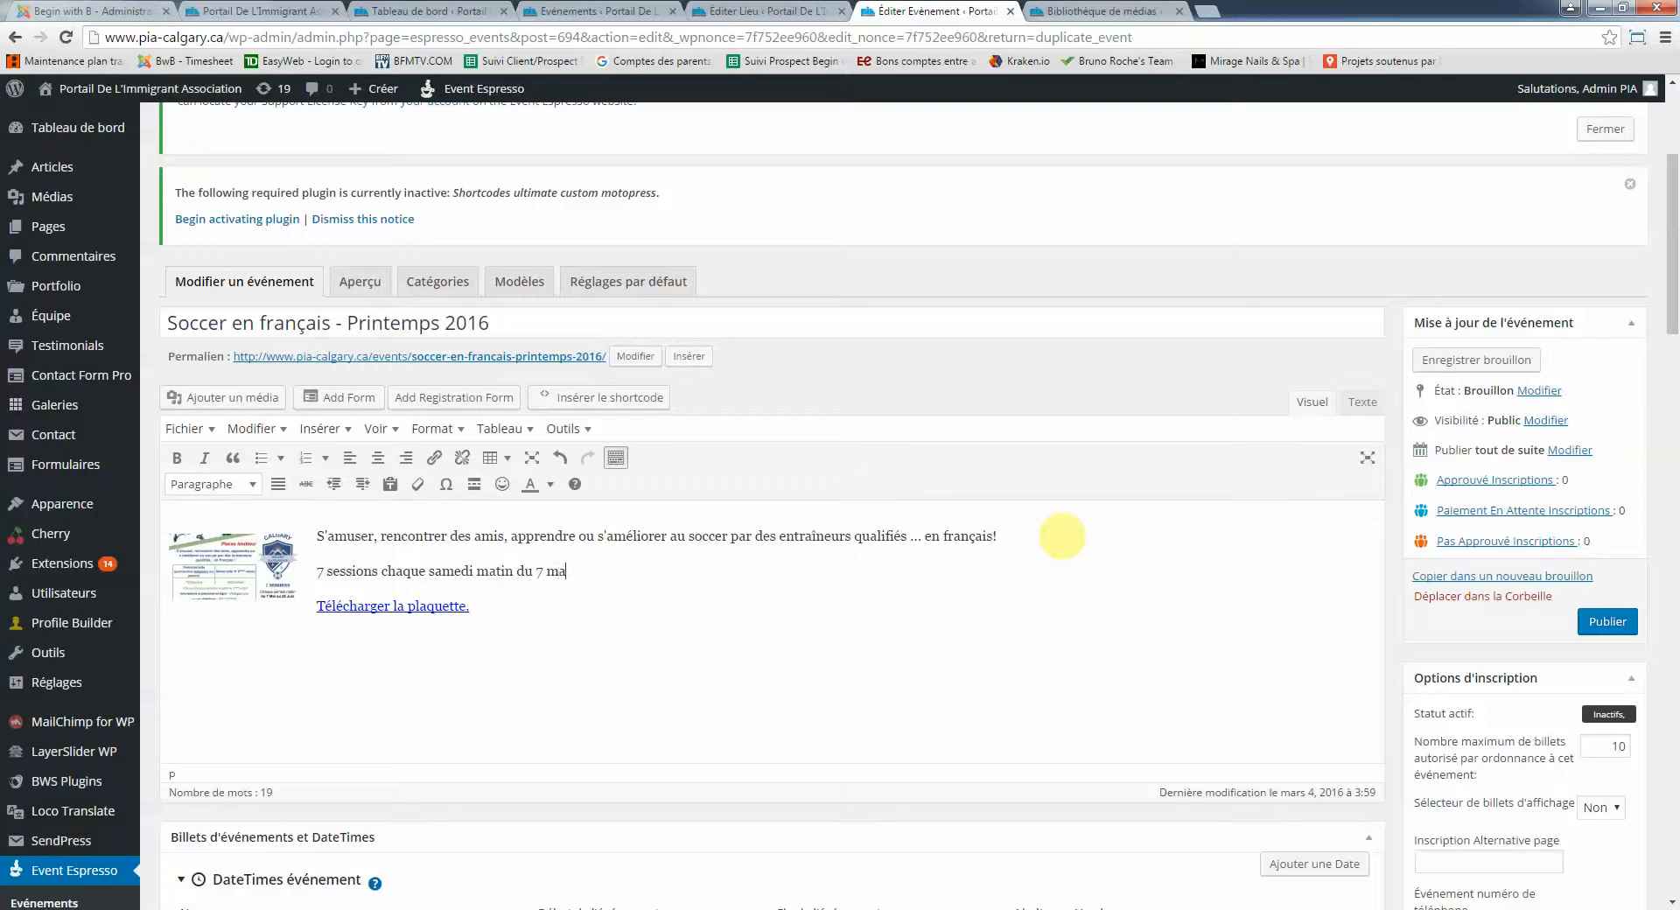
pyautogui.write('i au 25 juin entre 10h et')
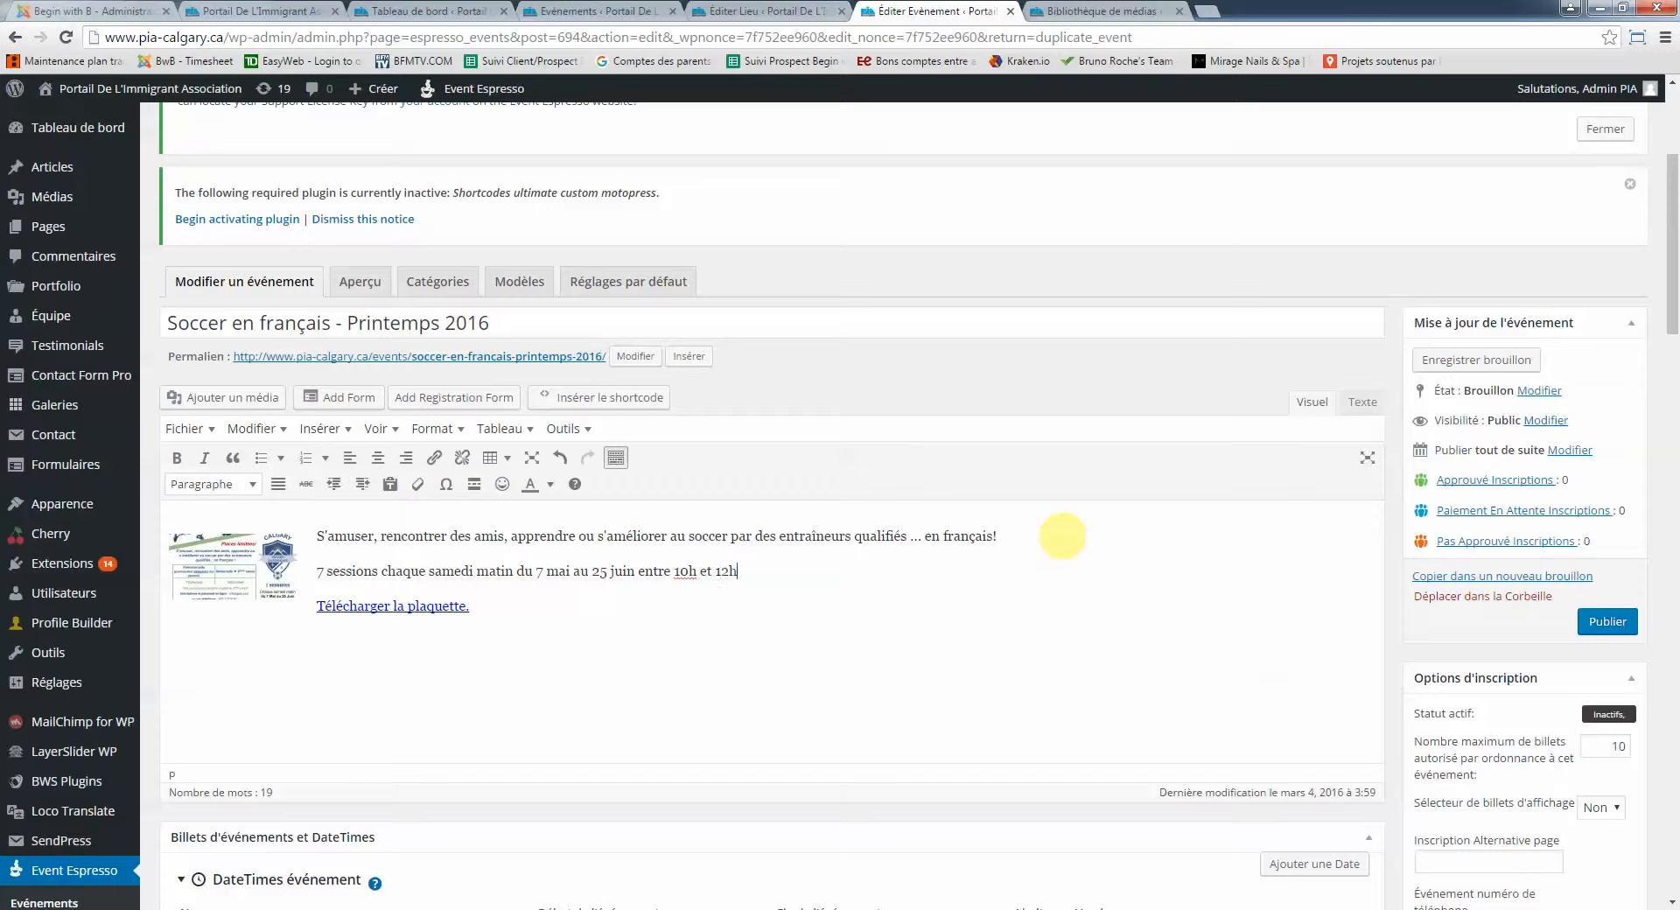
pyautogui.write(' 12h')
pyautogui.scroll(-5, 1063, 535)
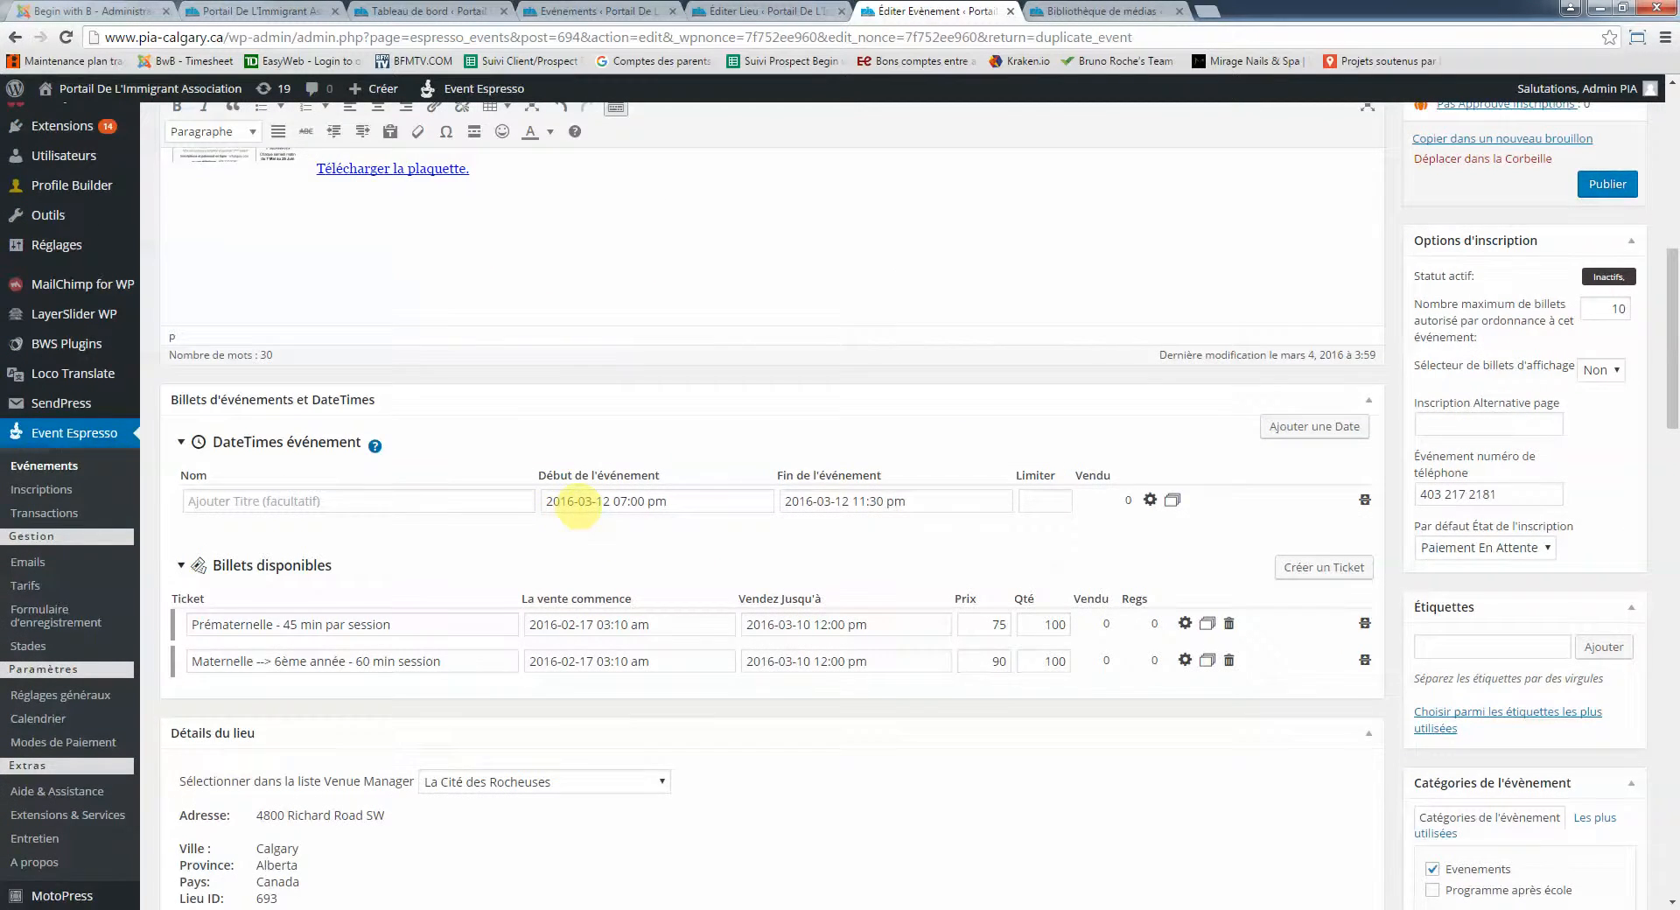
# Move the event's start date to 7 May 2016
pyautogui.scroll(4, 577, 525)
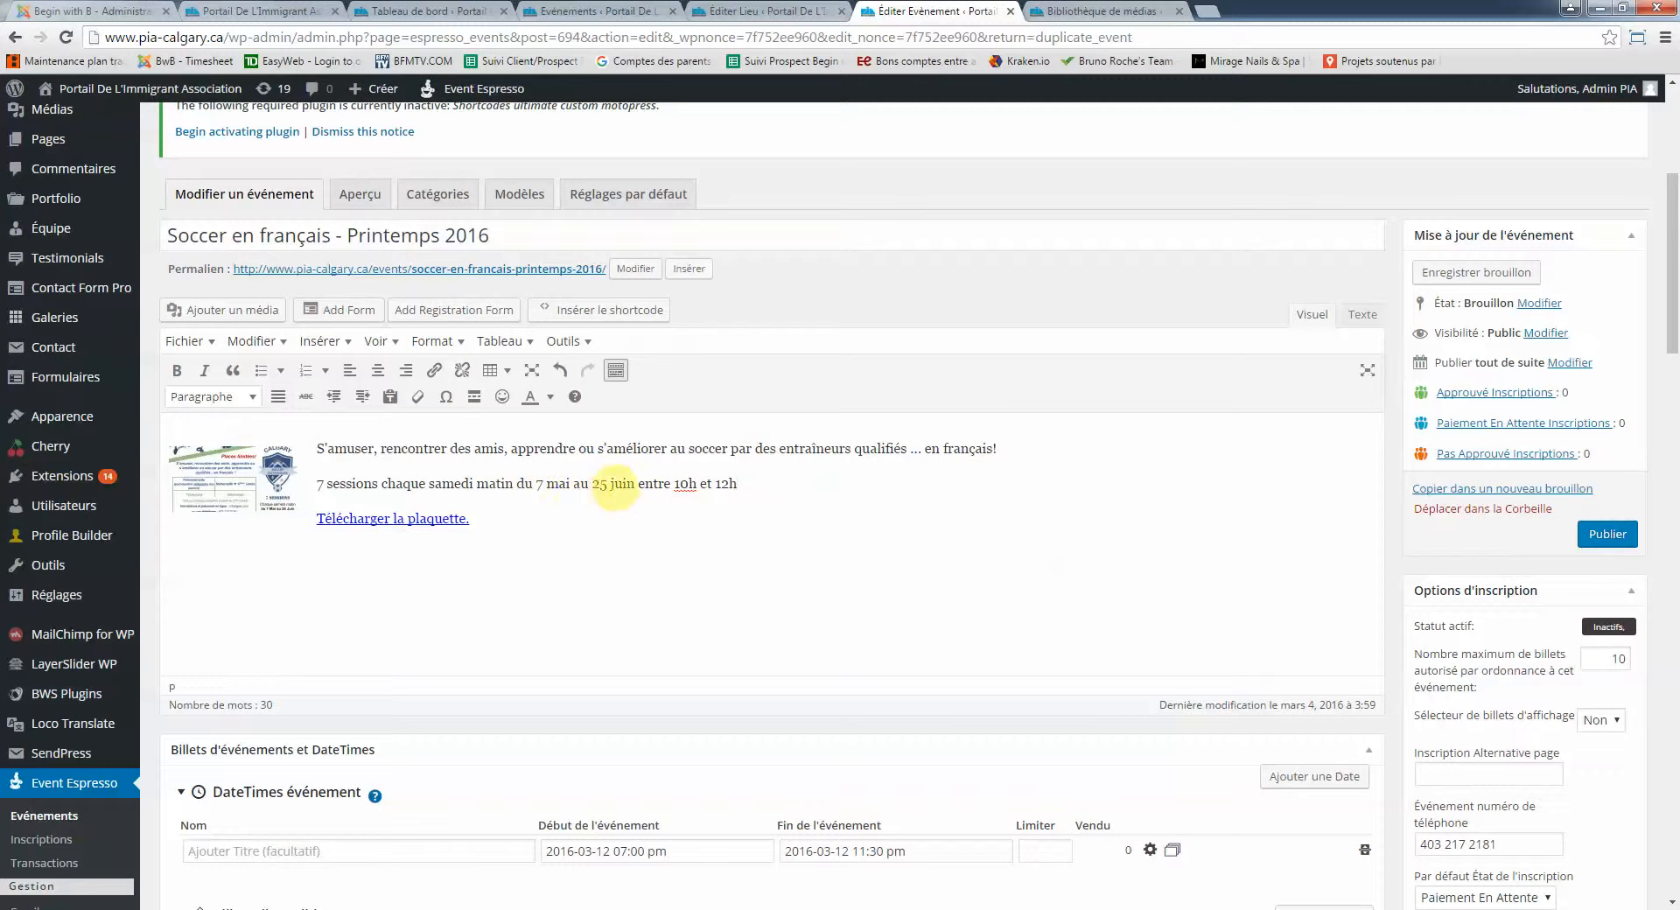
pyautogui.scroll(-2, 531, 505)
pyautogui.scroll(-1, 531, 505)
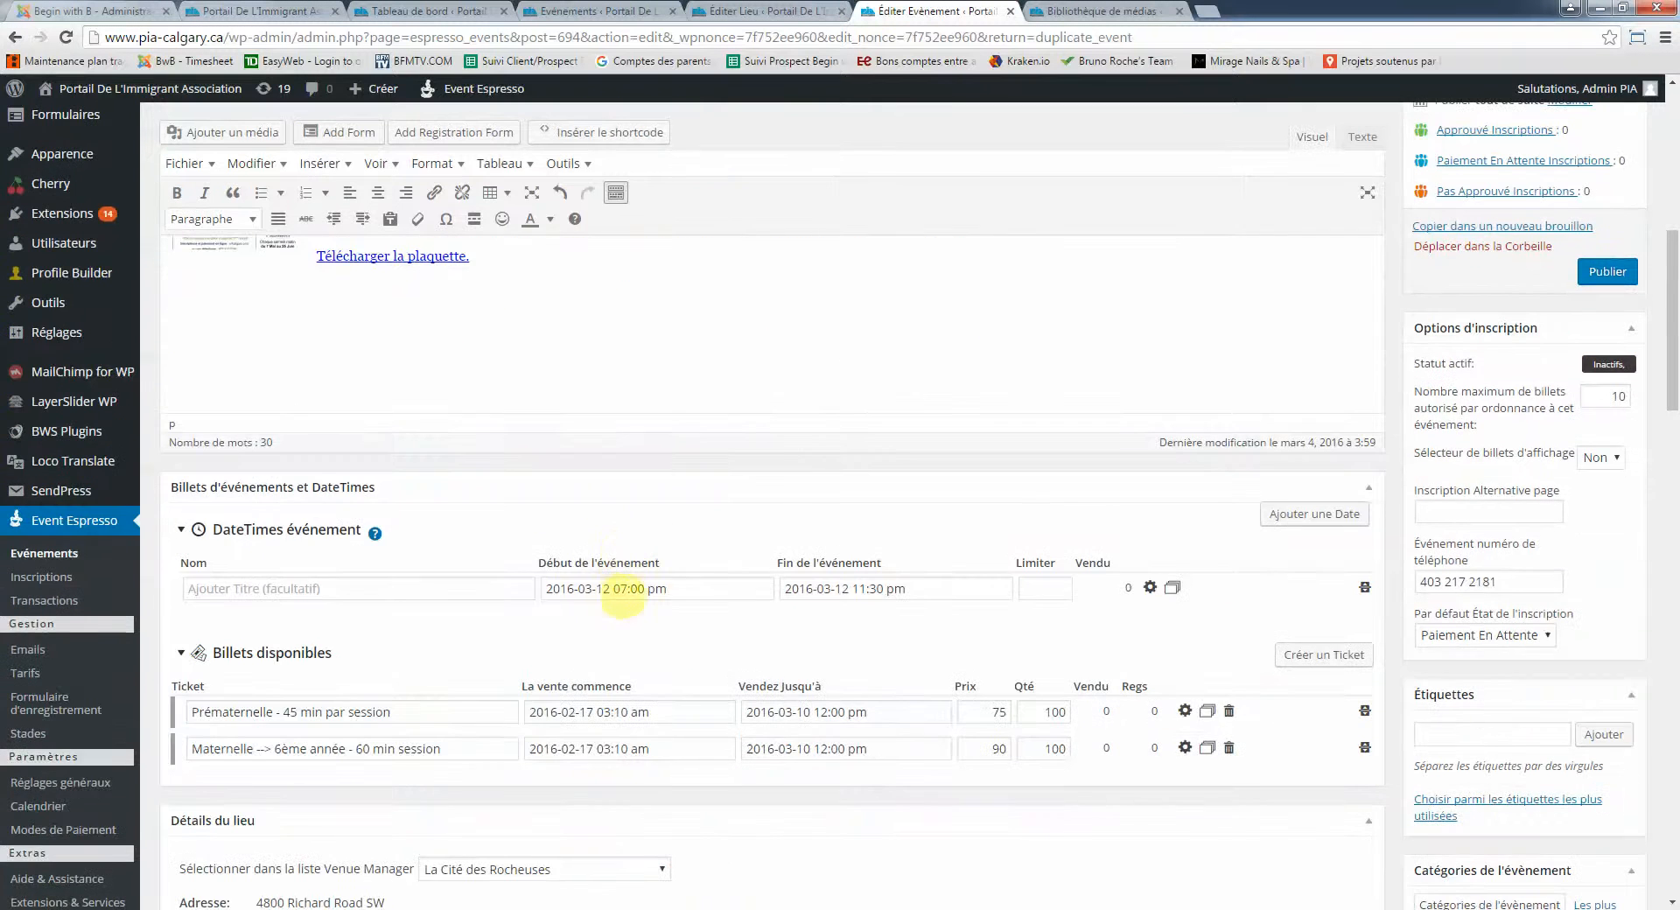
pyautogui.click(602, 588)
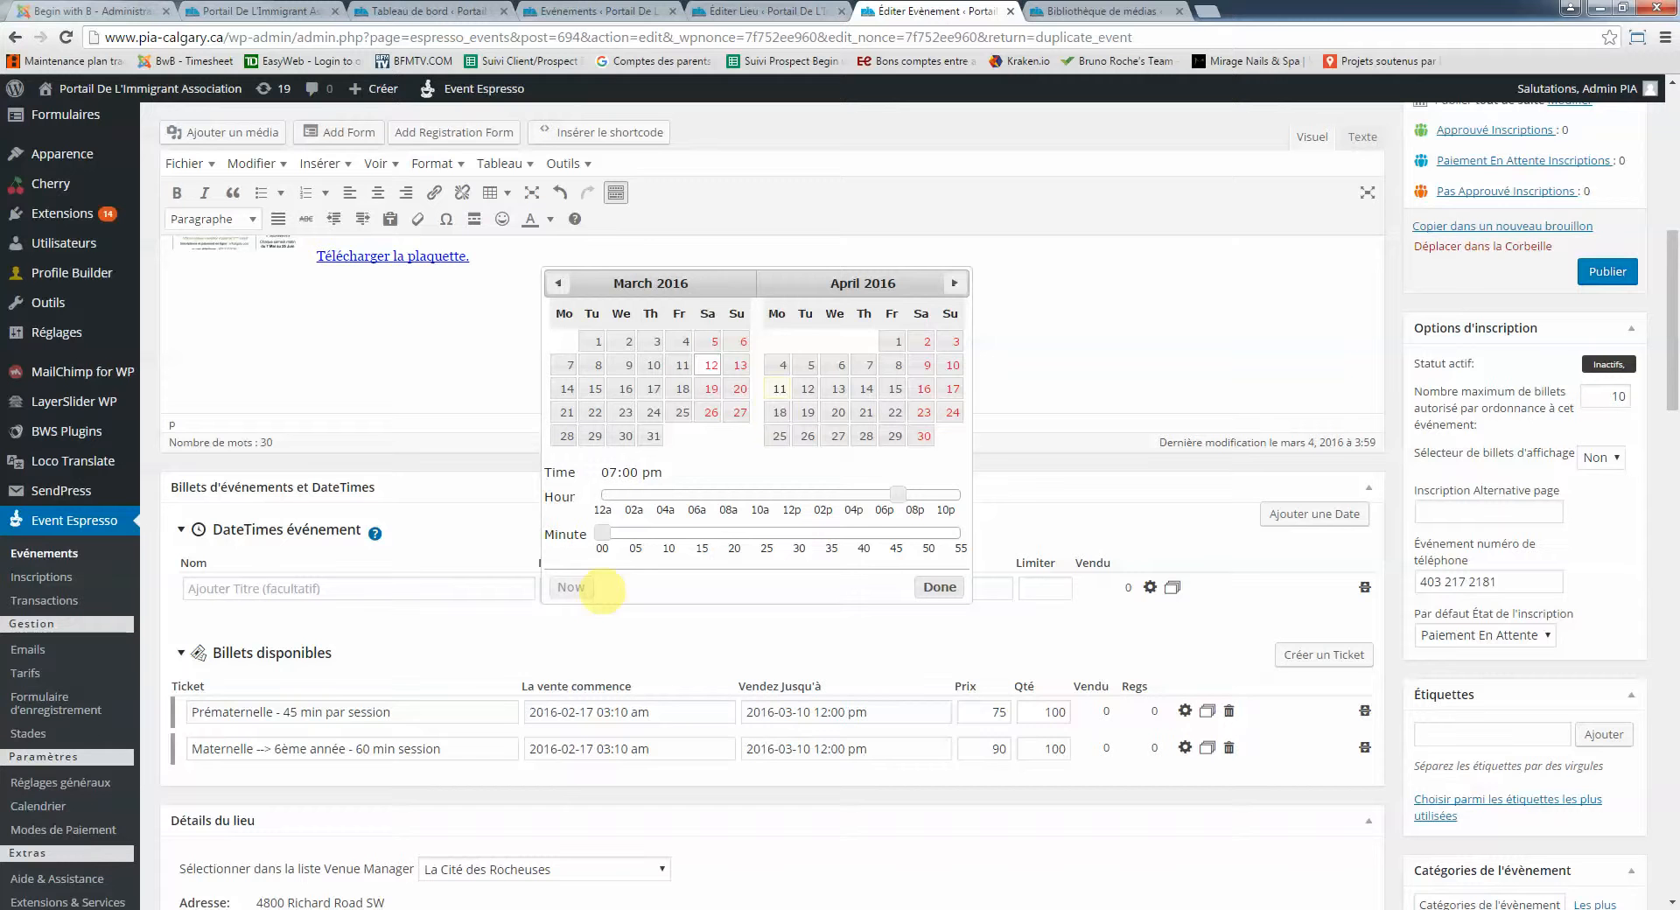
pyautogui.click(954, 283)
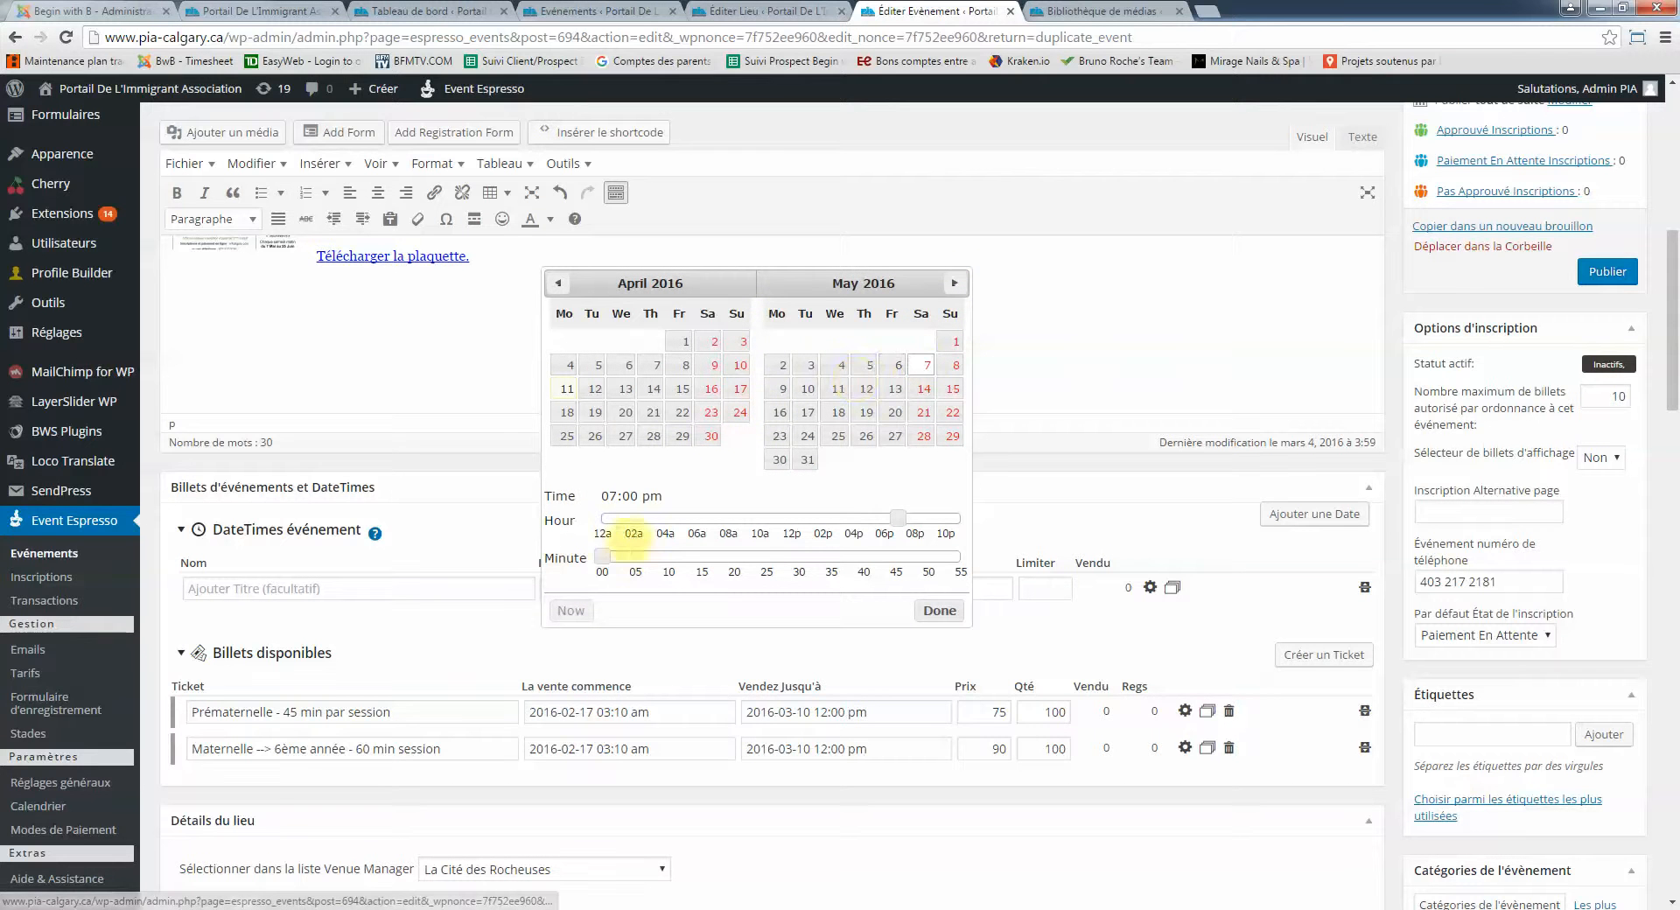
pyautogui.moveTo(602, 557); pyautogui.dragTo(671, 555)
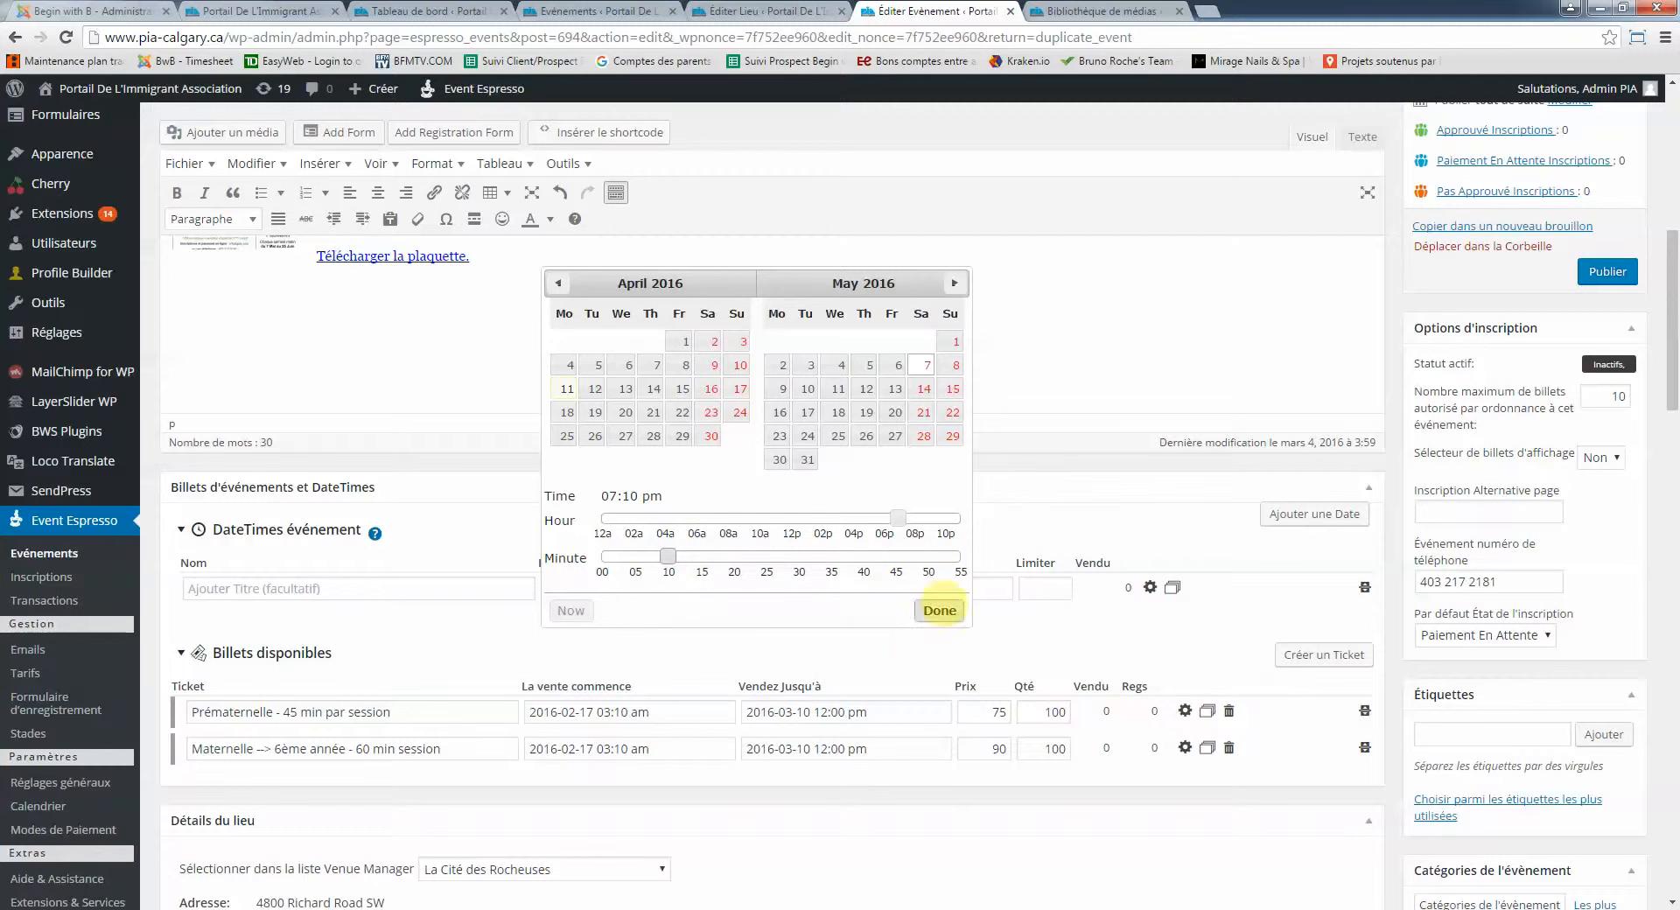
pyautogui.click(939, 610)
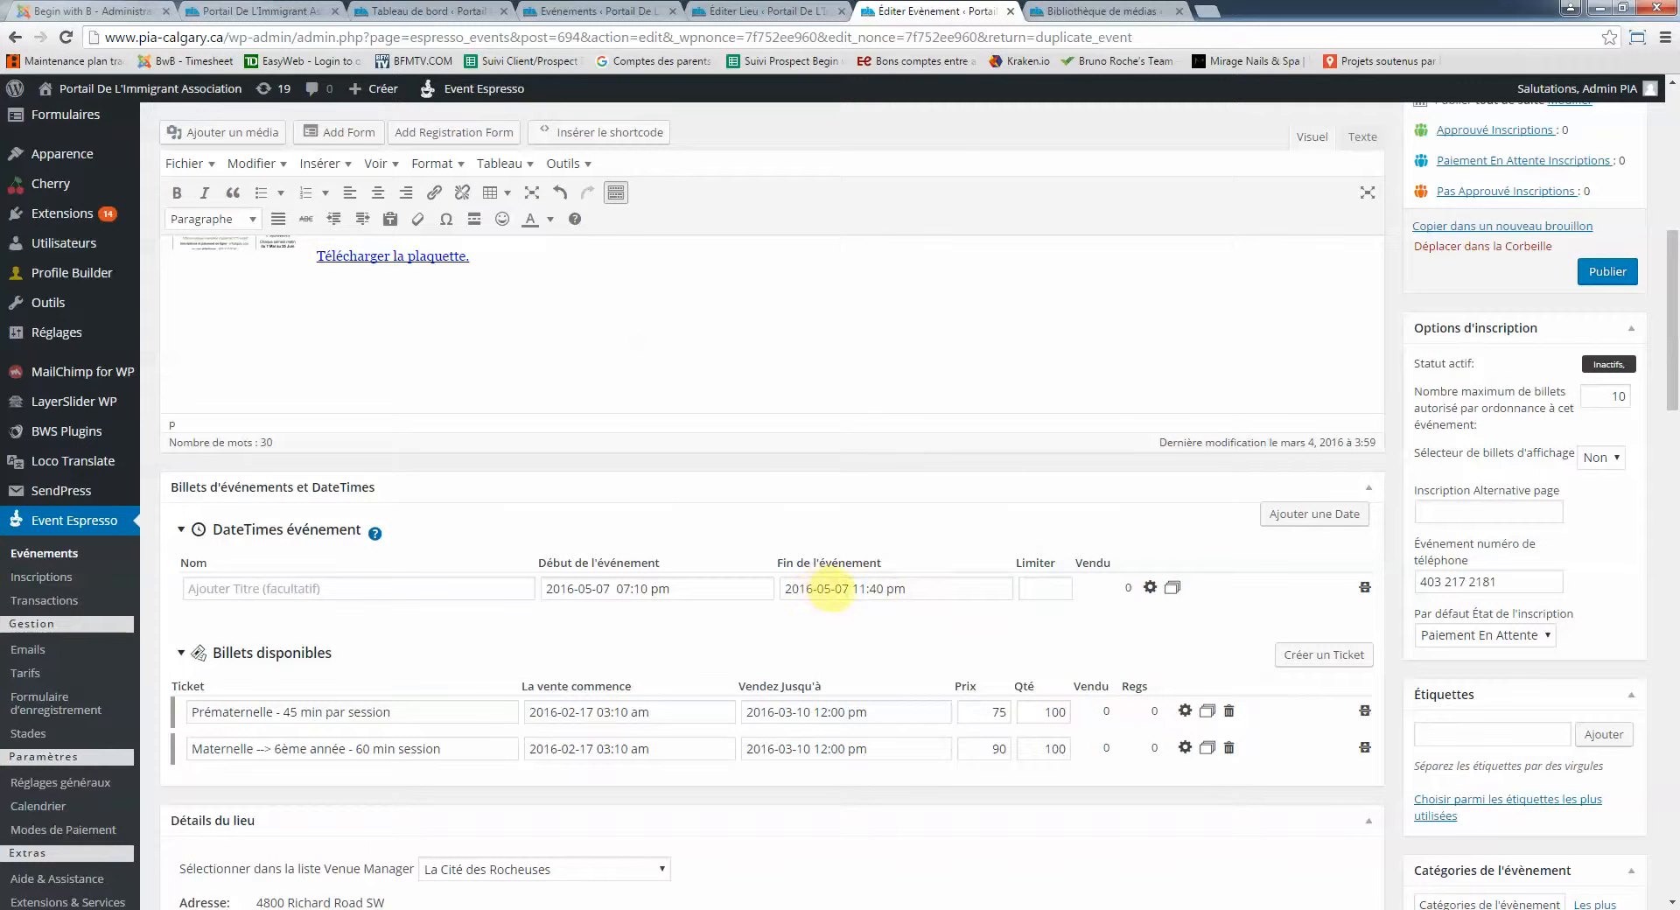
# Set a provisional end time of 9:30 pm
pyautogui.click(831, 588)
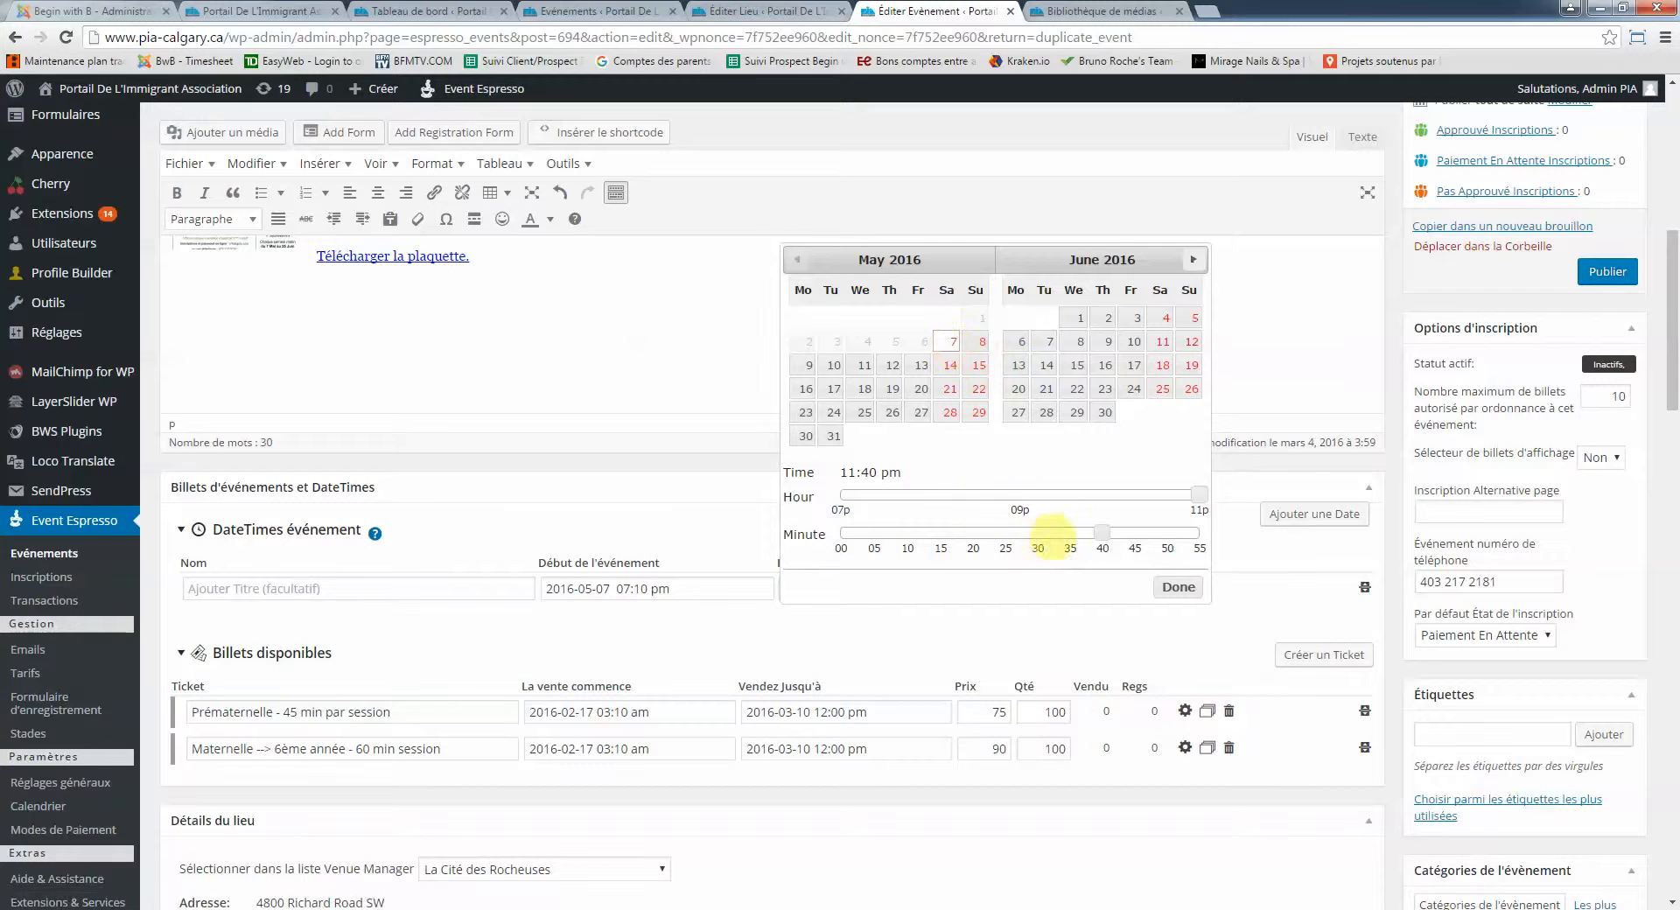
pyautogui.moveTo(1102, 531); pyautogui.dragTo(1037, 532)
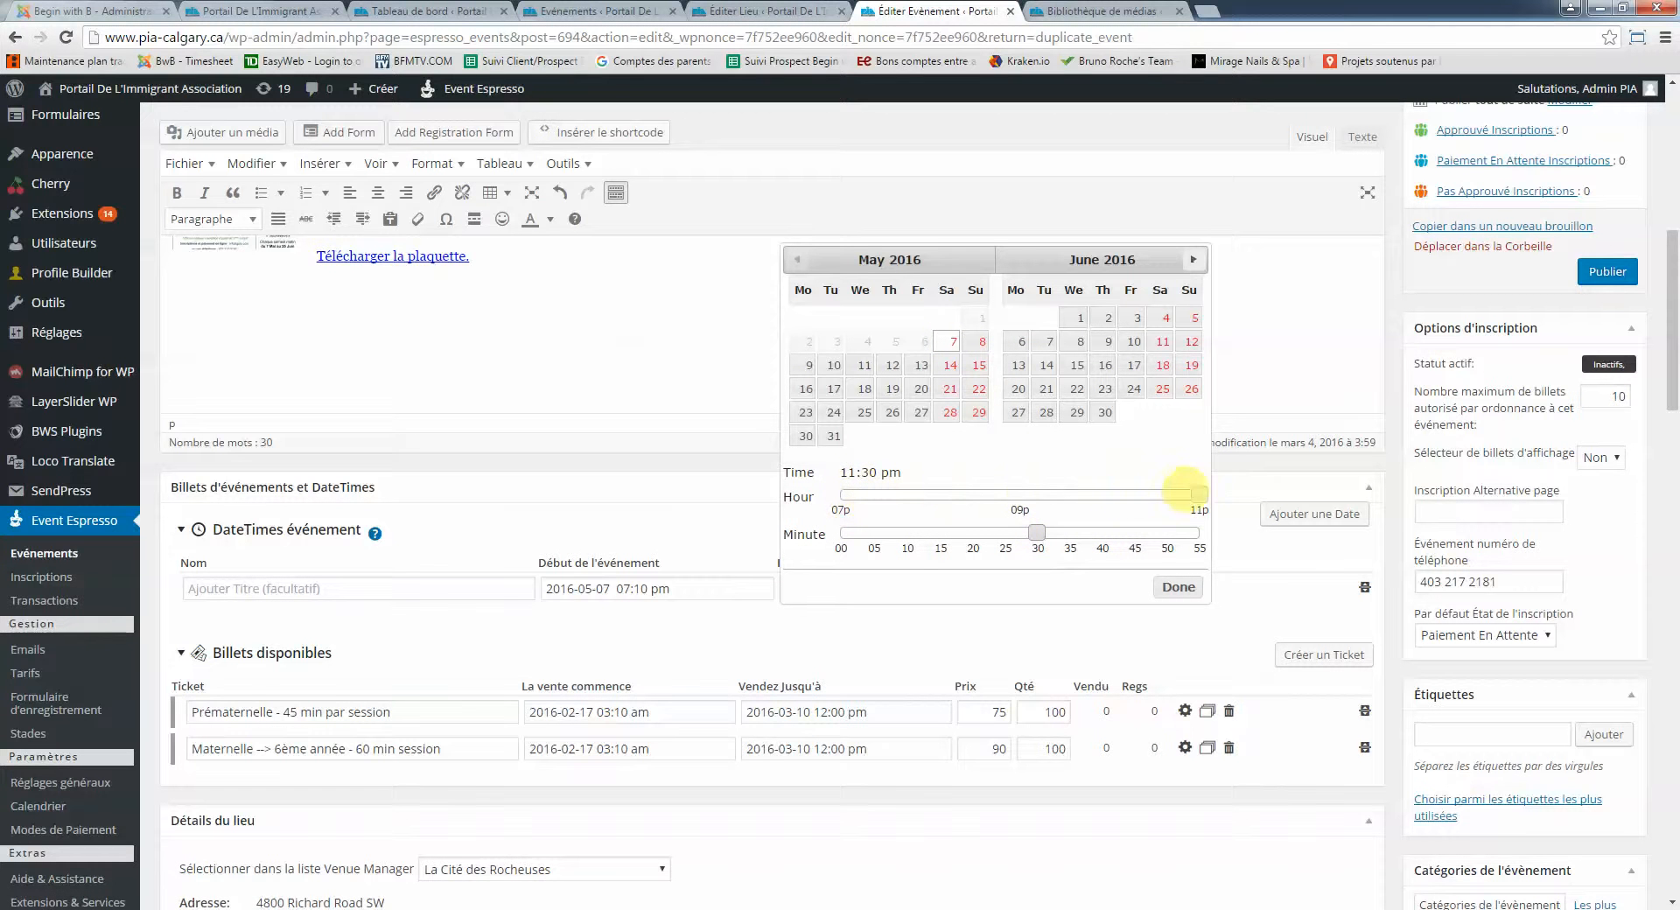
pyautogui.moveTo(1196, 495); pyautogui.dragTo(842, 495)
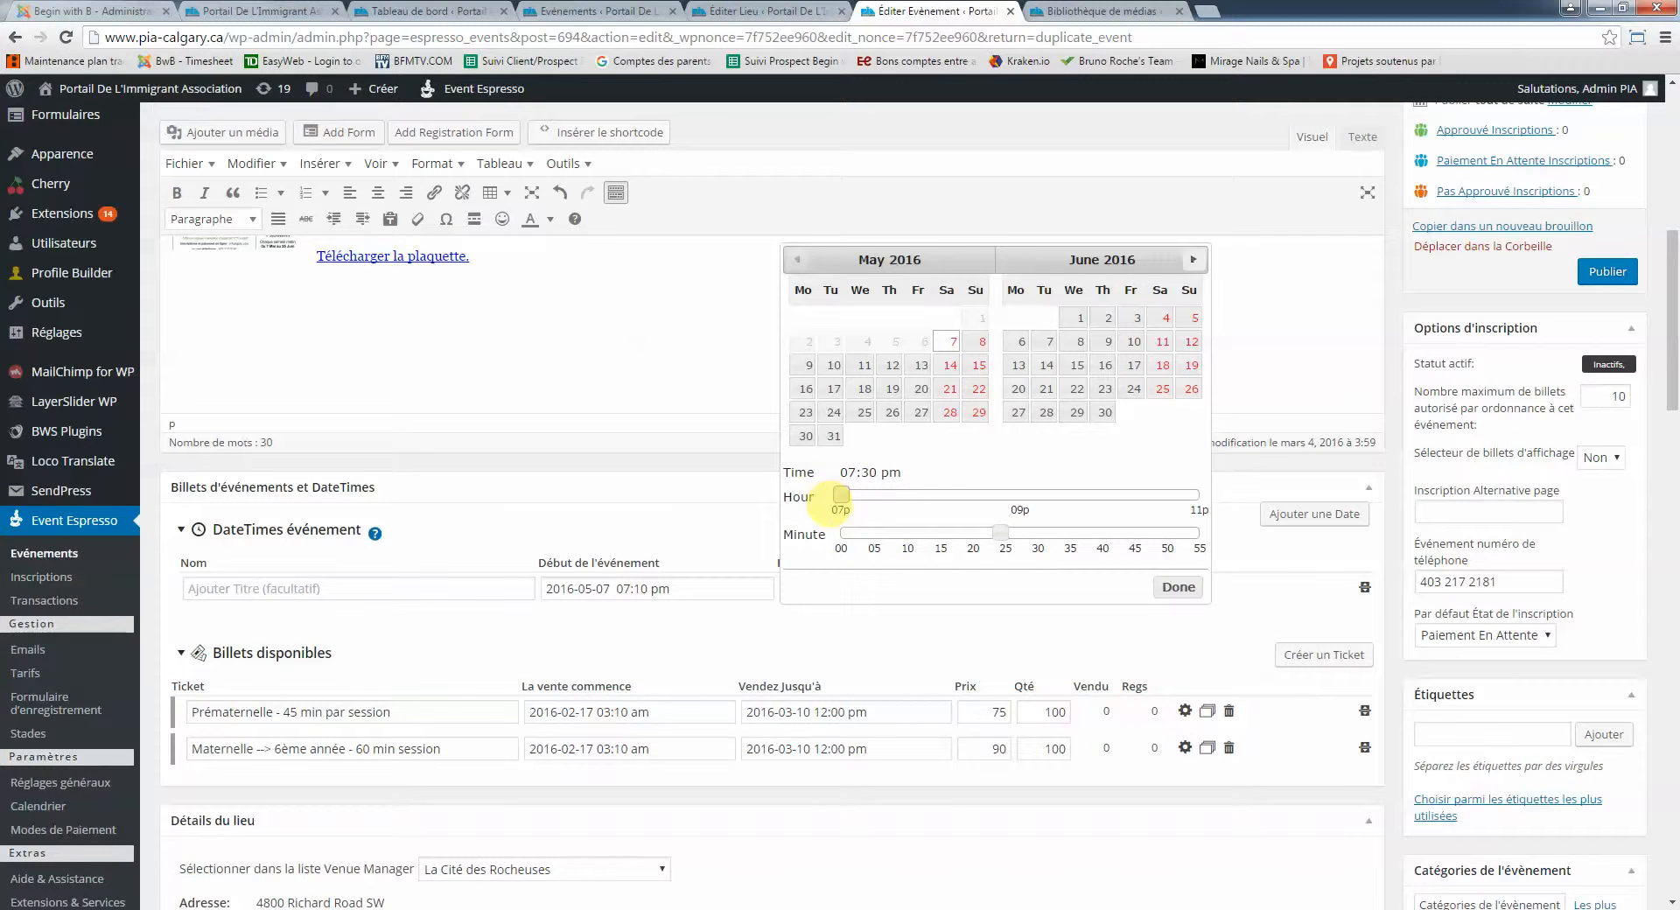
pyautogui.moveTo(842, 494); pyautogui.dragTo(1020, 494)
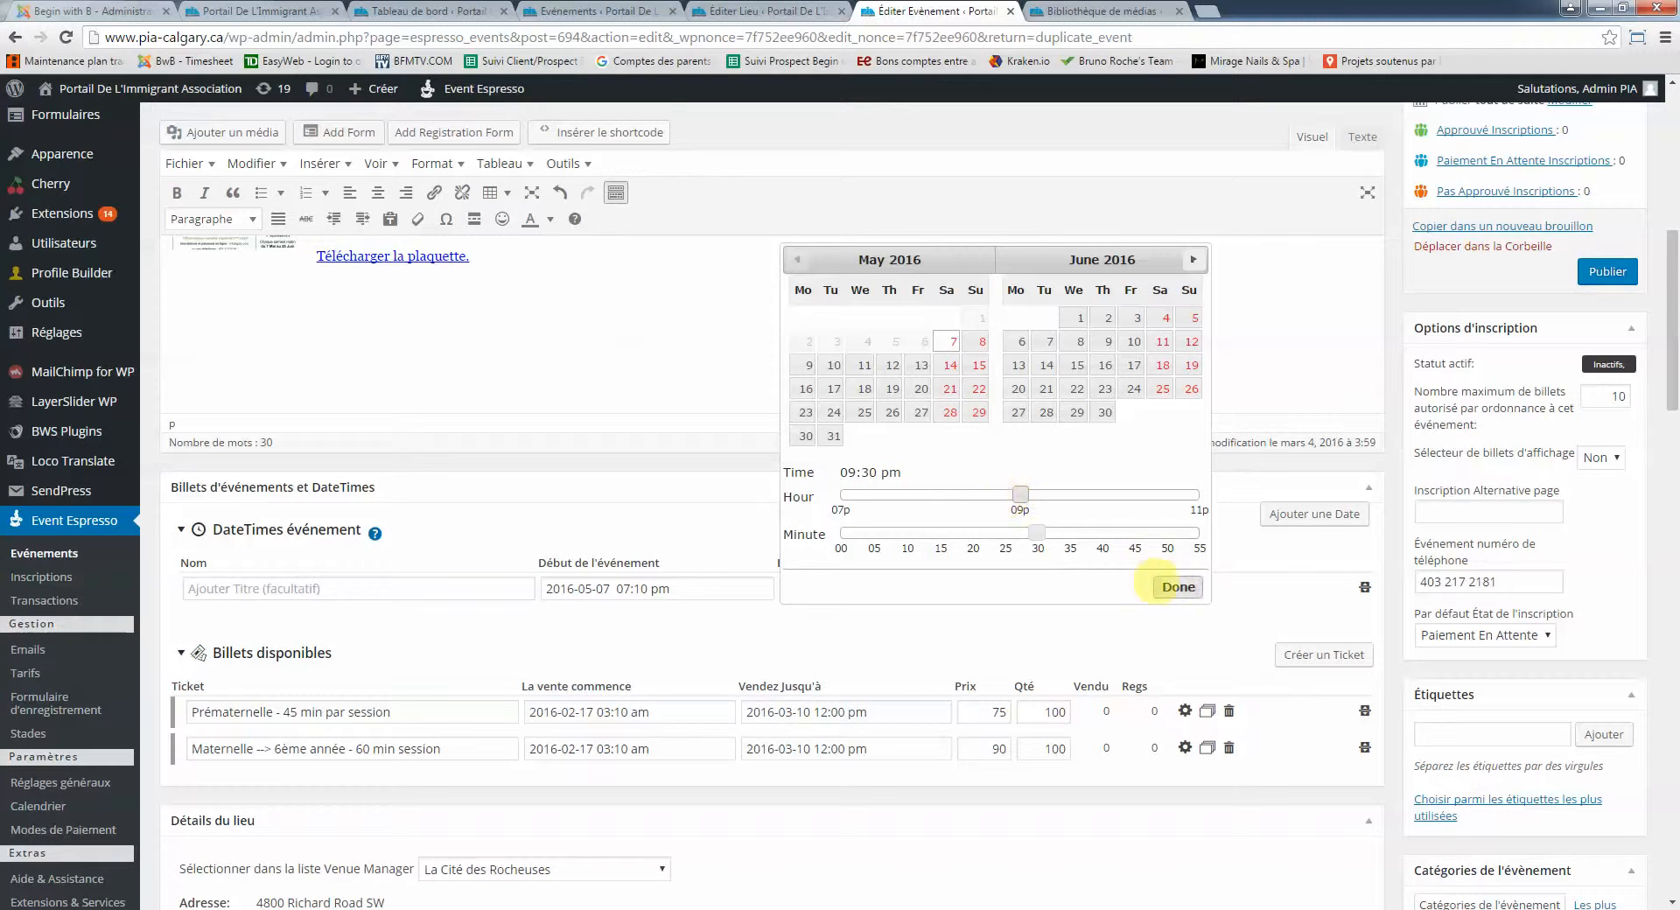
pyautogui.click(1179, 587)
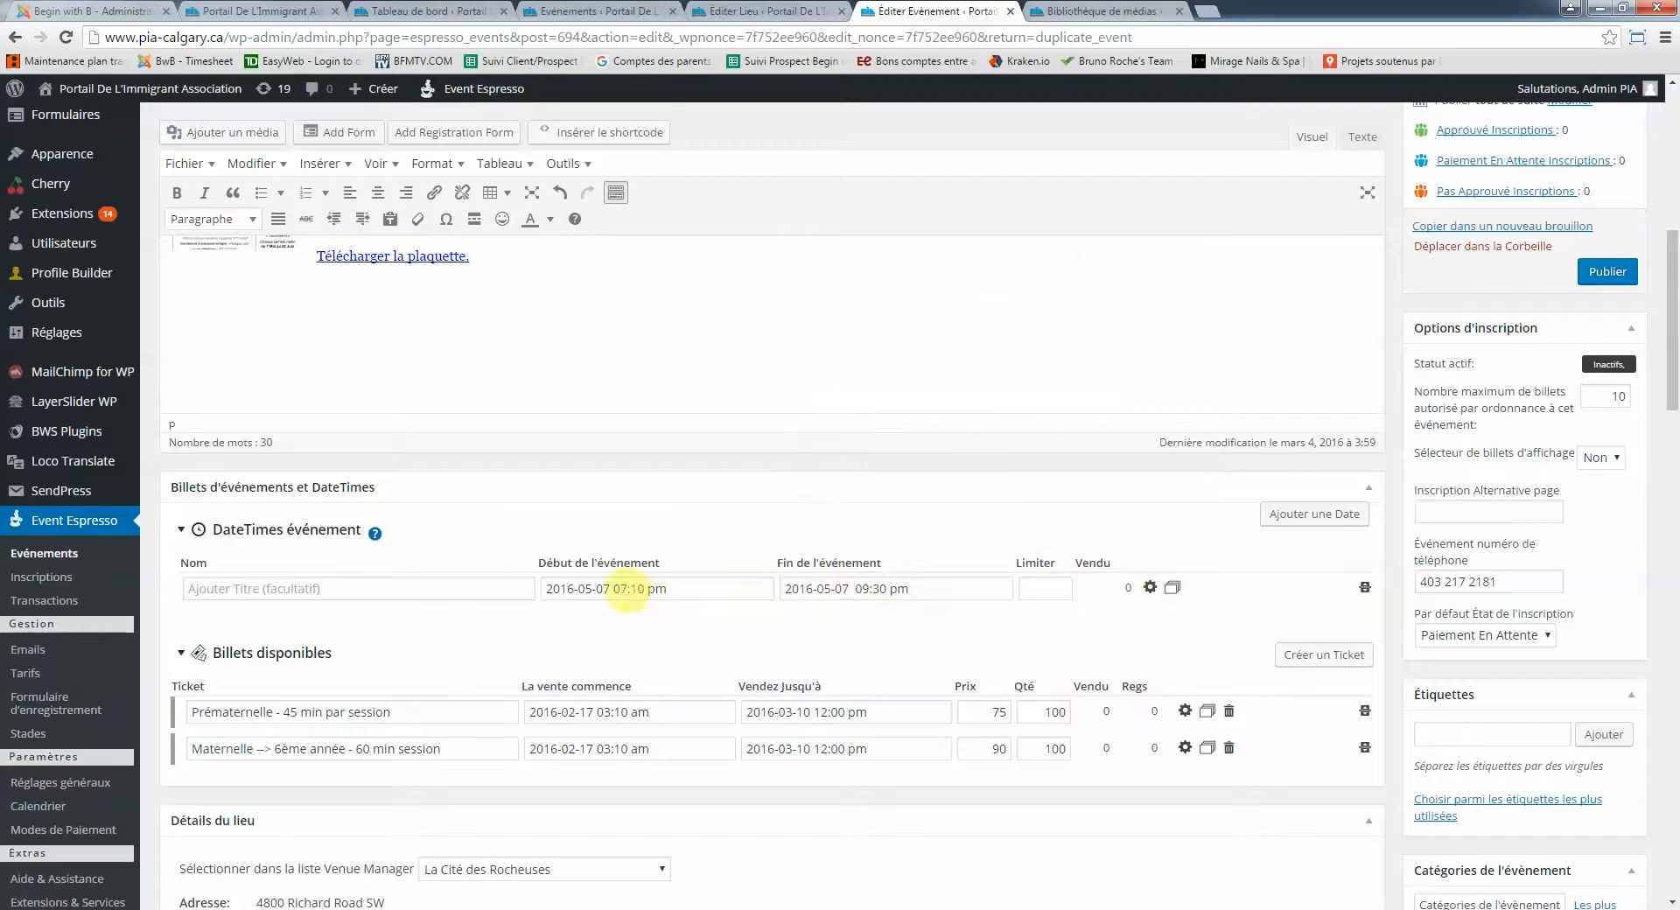
# Set the event start time to 10:00 am
pyautogui.click(650, 593)
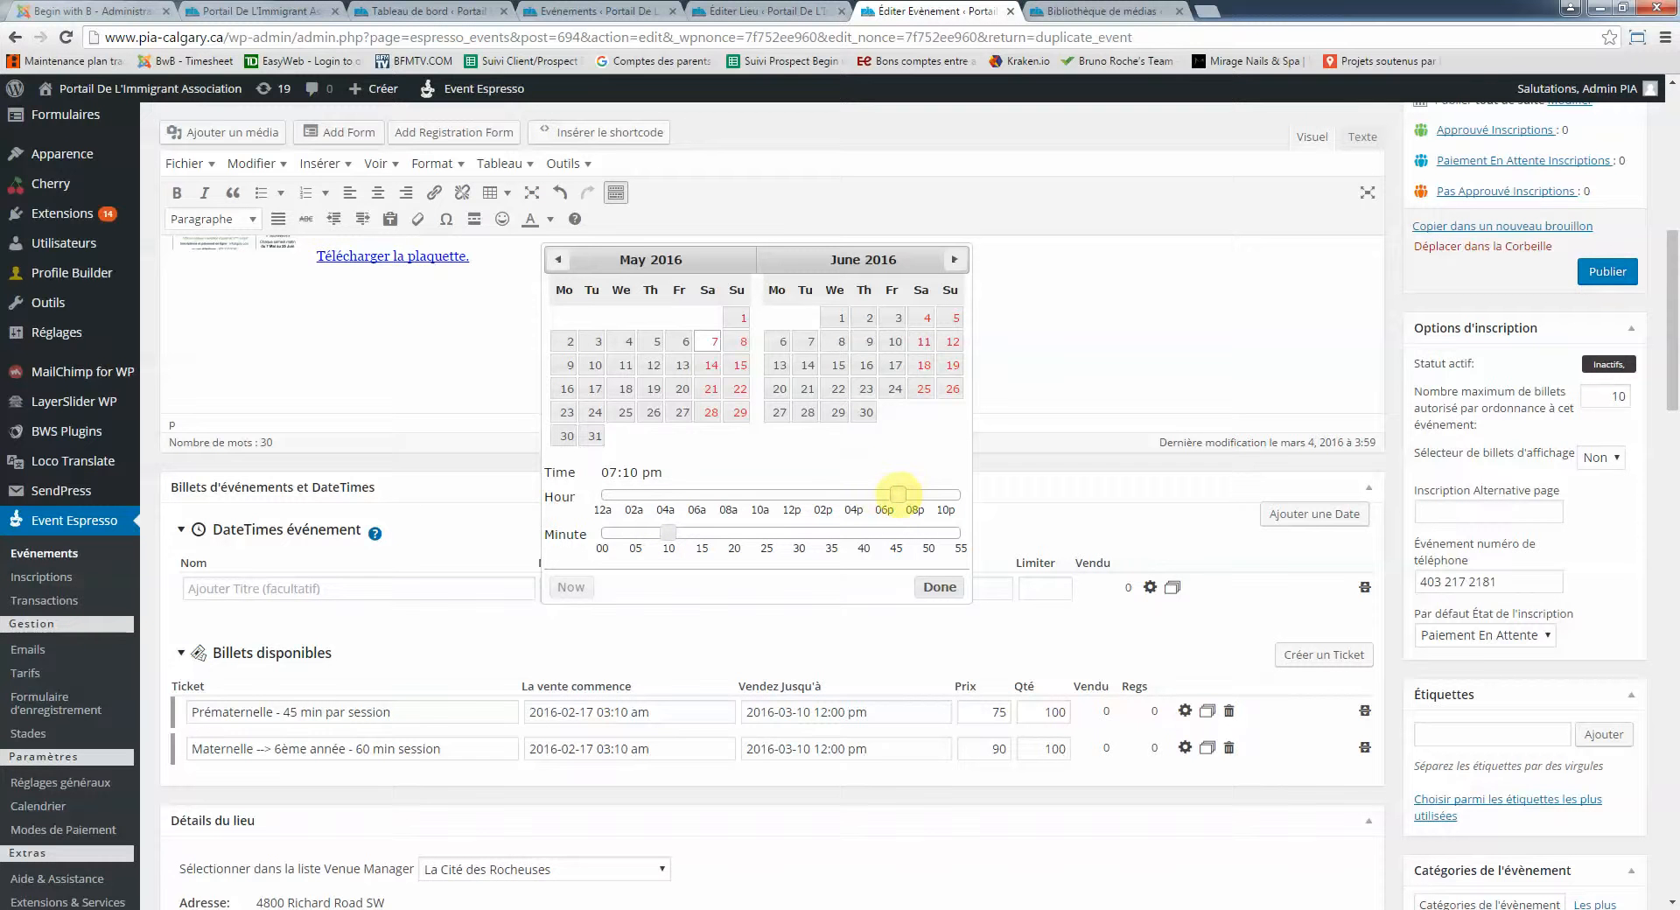
pyautogui.moveTo(851, 494); pyautogui.dragTo(757, 493)
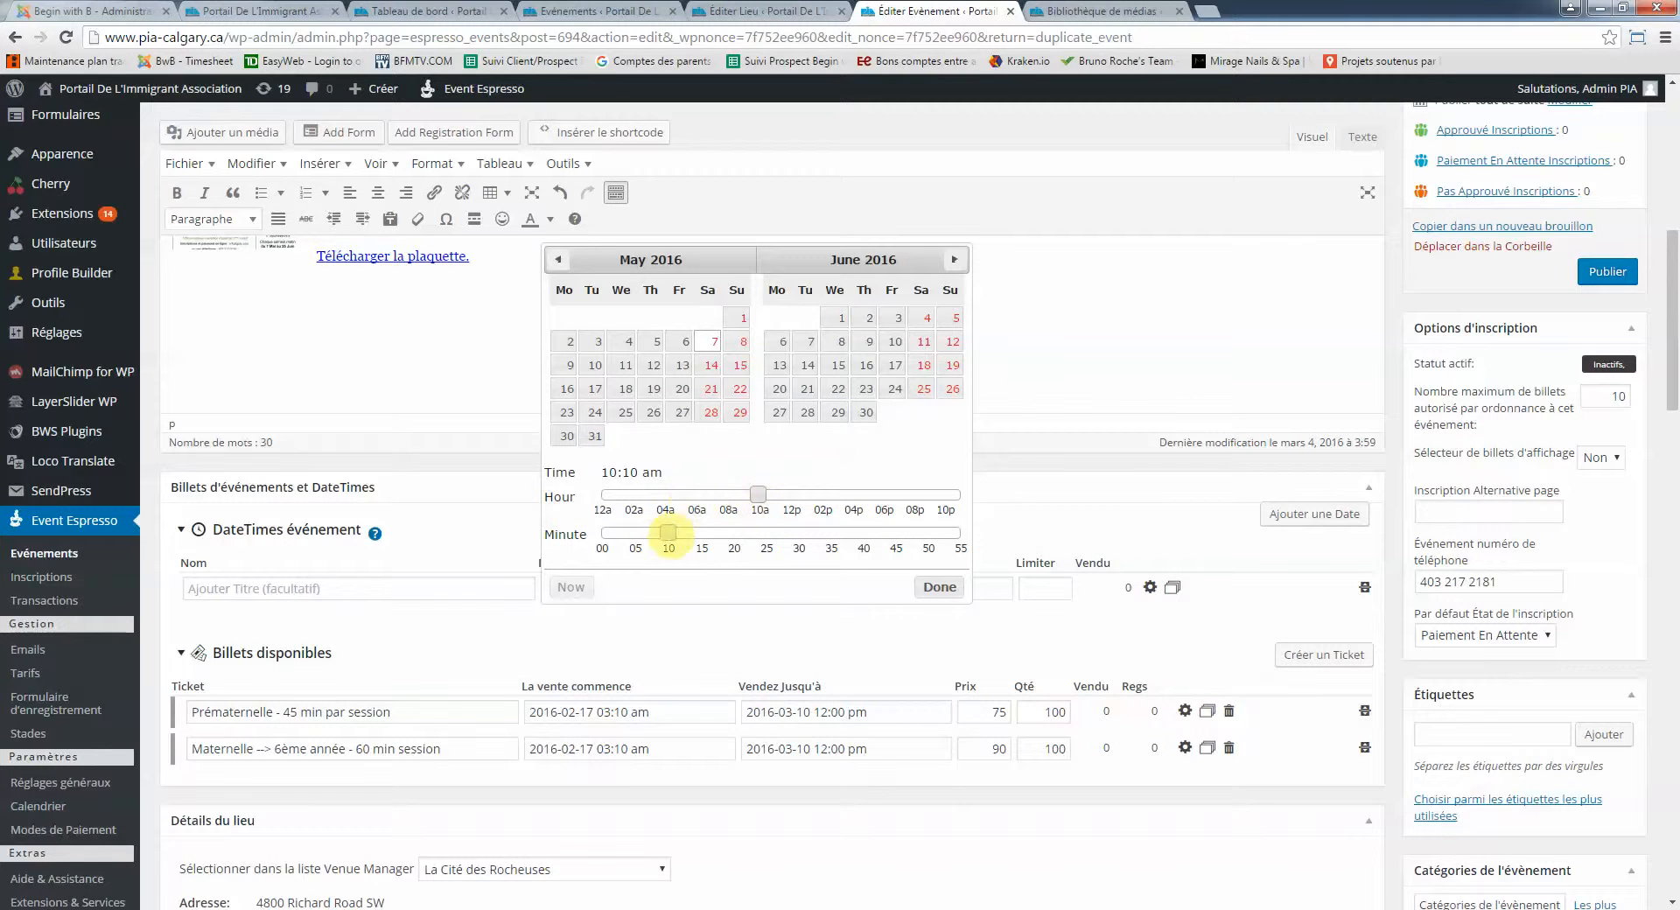
pyautogui.moveTo(668, 532); pyautogui.dragTo(602, 532)
pyautogui.click(940, 586)
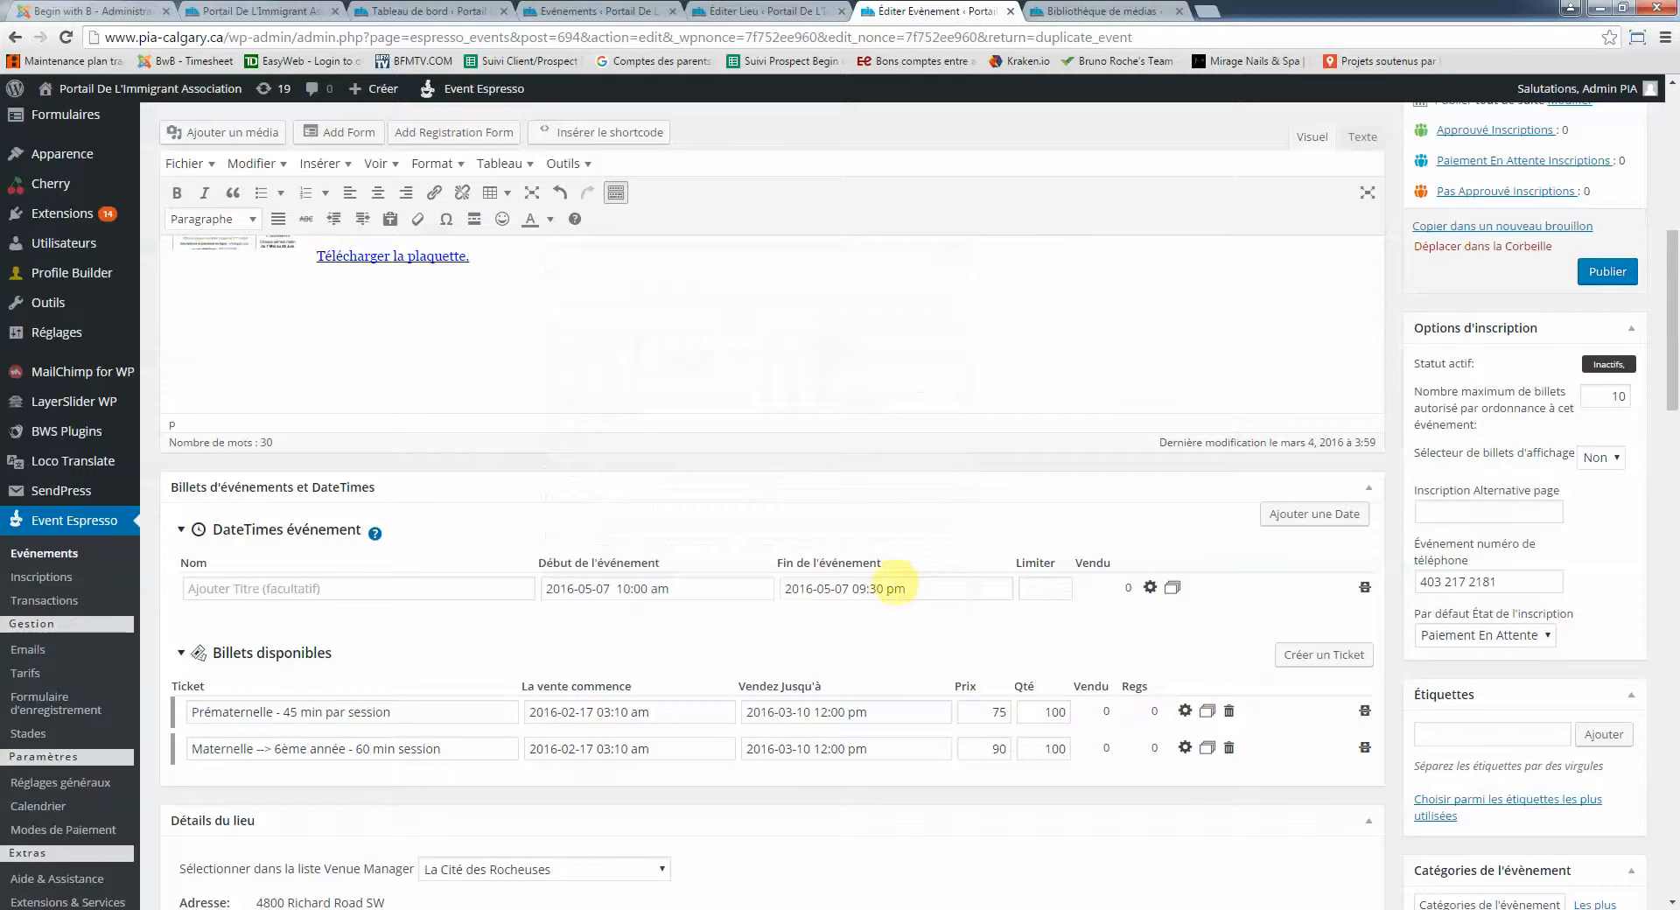
# Set the event end time to 12:00 pm and recheck the start time
pyautogui.click(828, 593)
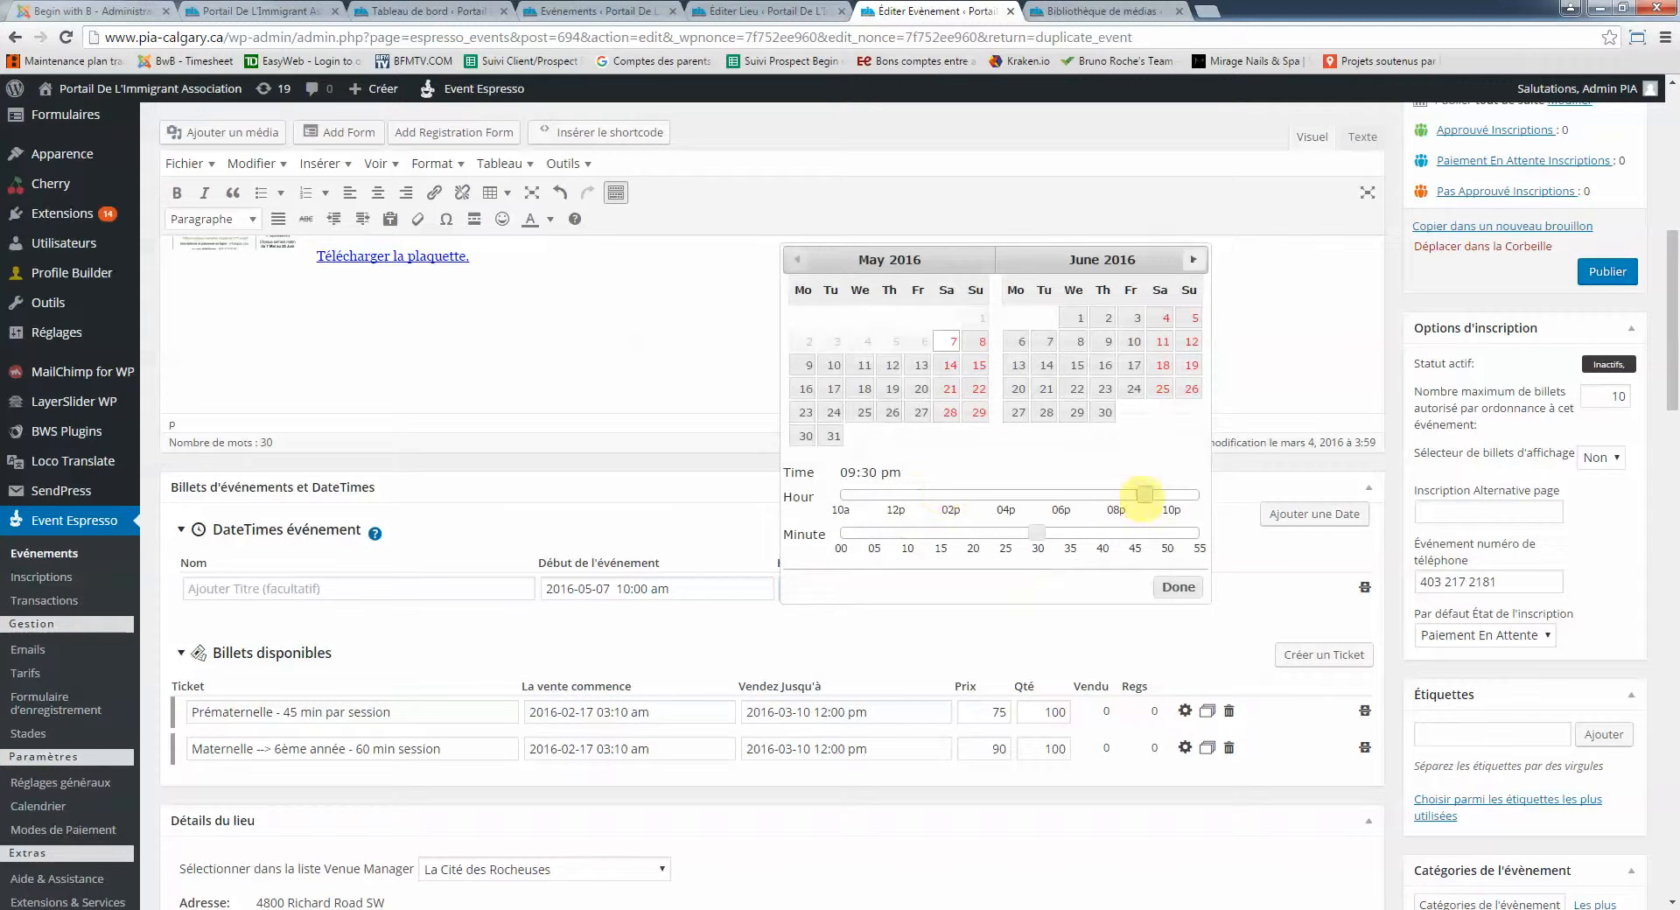
pyautogui.moveTo(1129, 495); pyautogui.dragTo(897, 495)
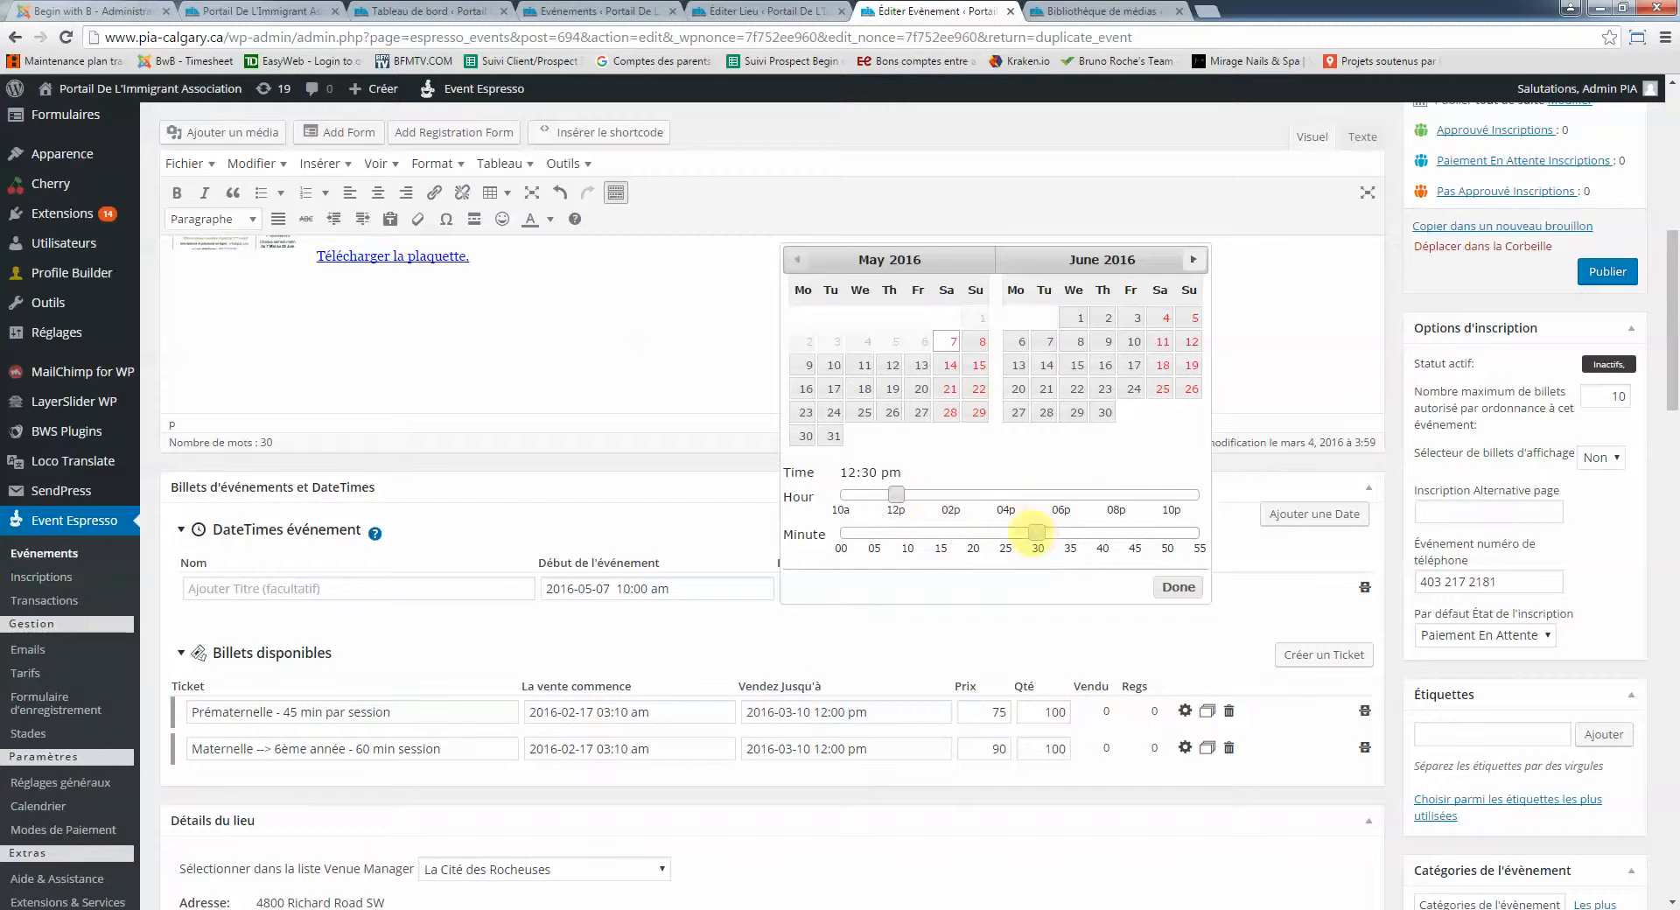
pyautogui.moveTo(1036, 532); pyautogui.dragTo(803, 536)
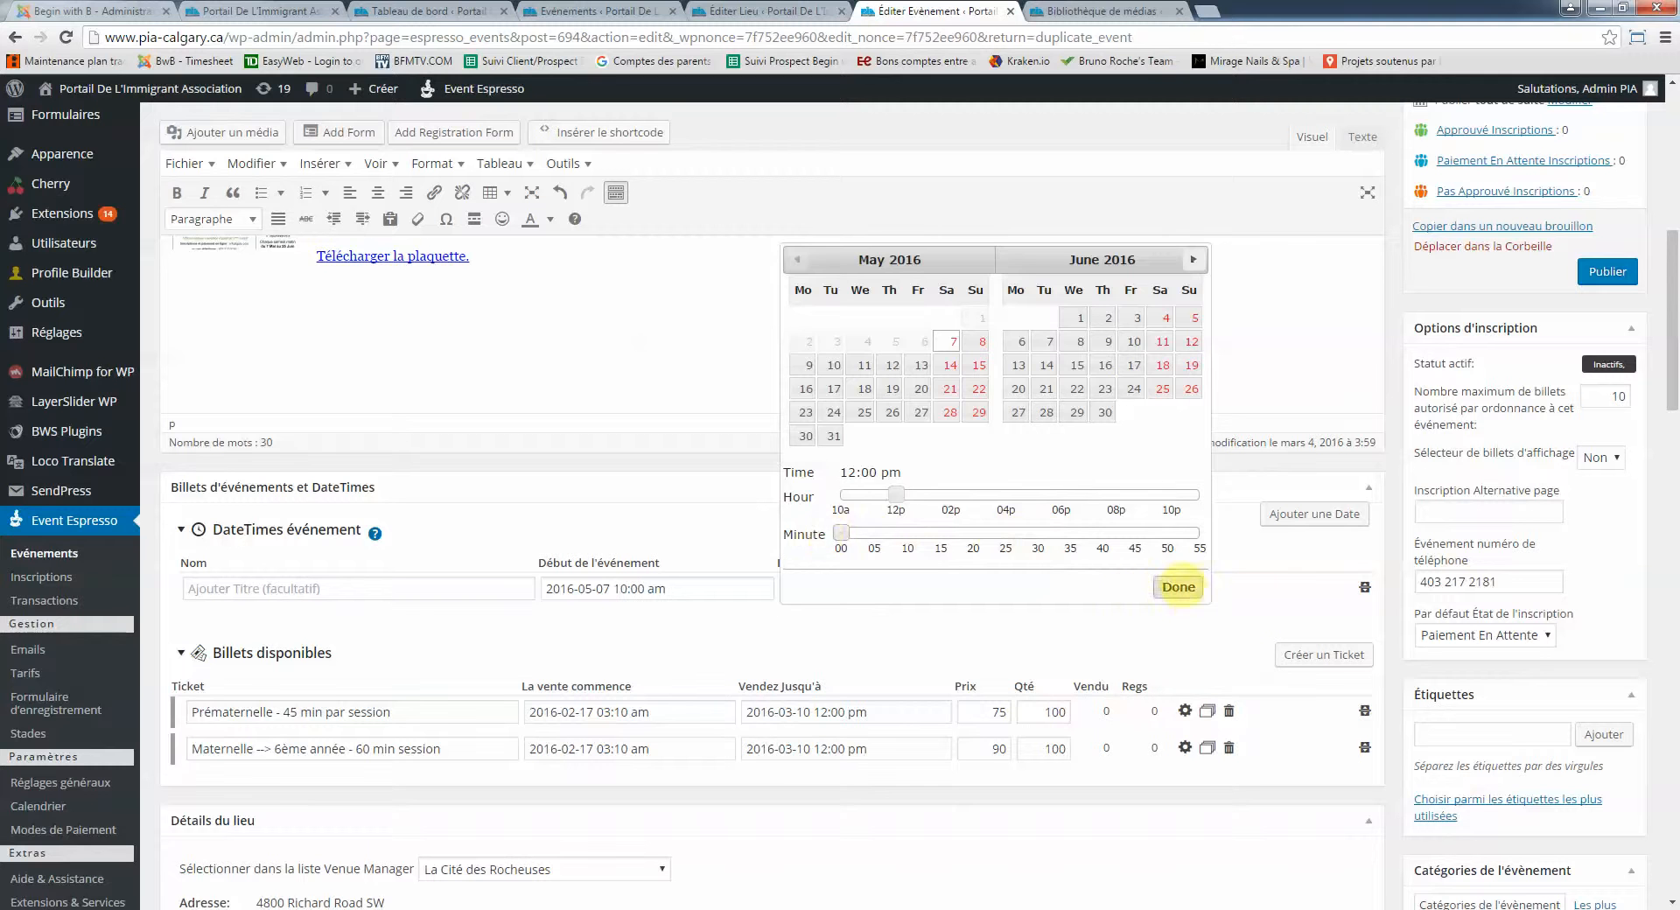
pyautogui.click(1179, 587)
pyautogui.click(598, 588)
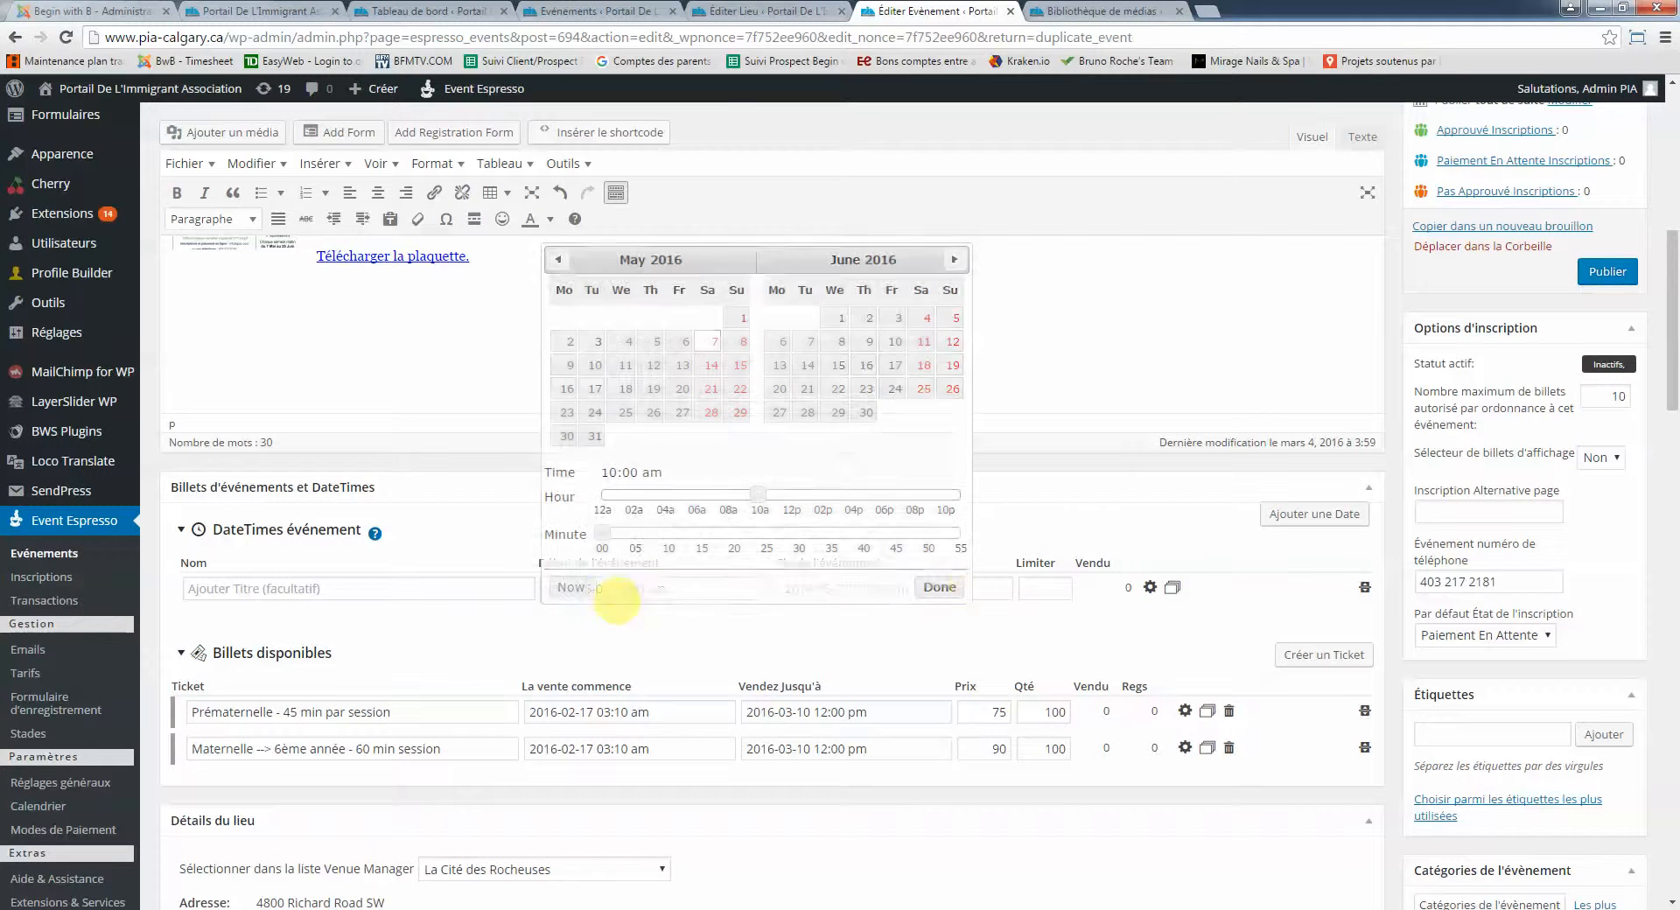
pyautogui.click(950, 584)
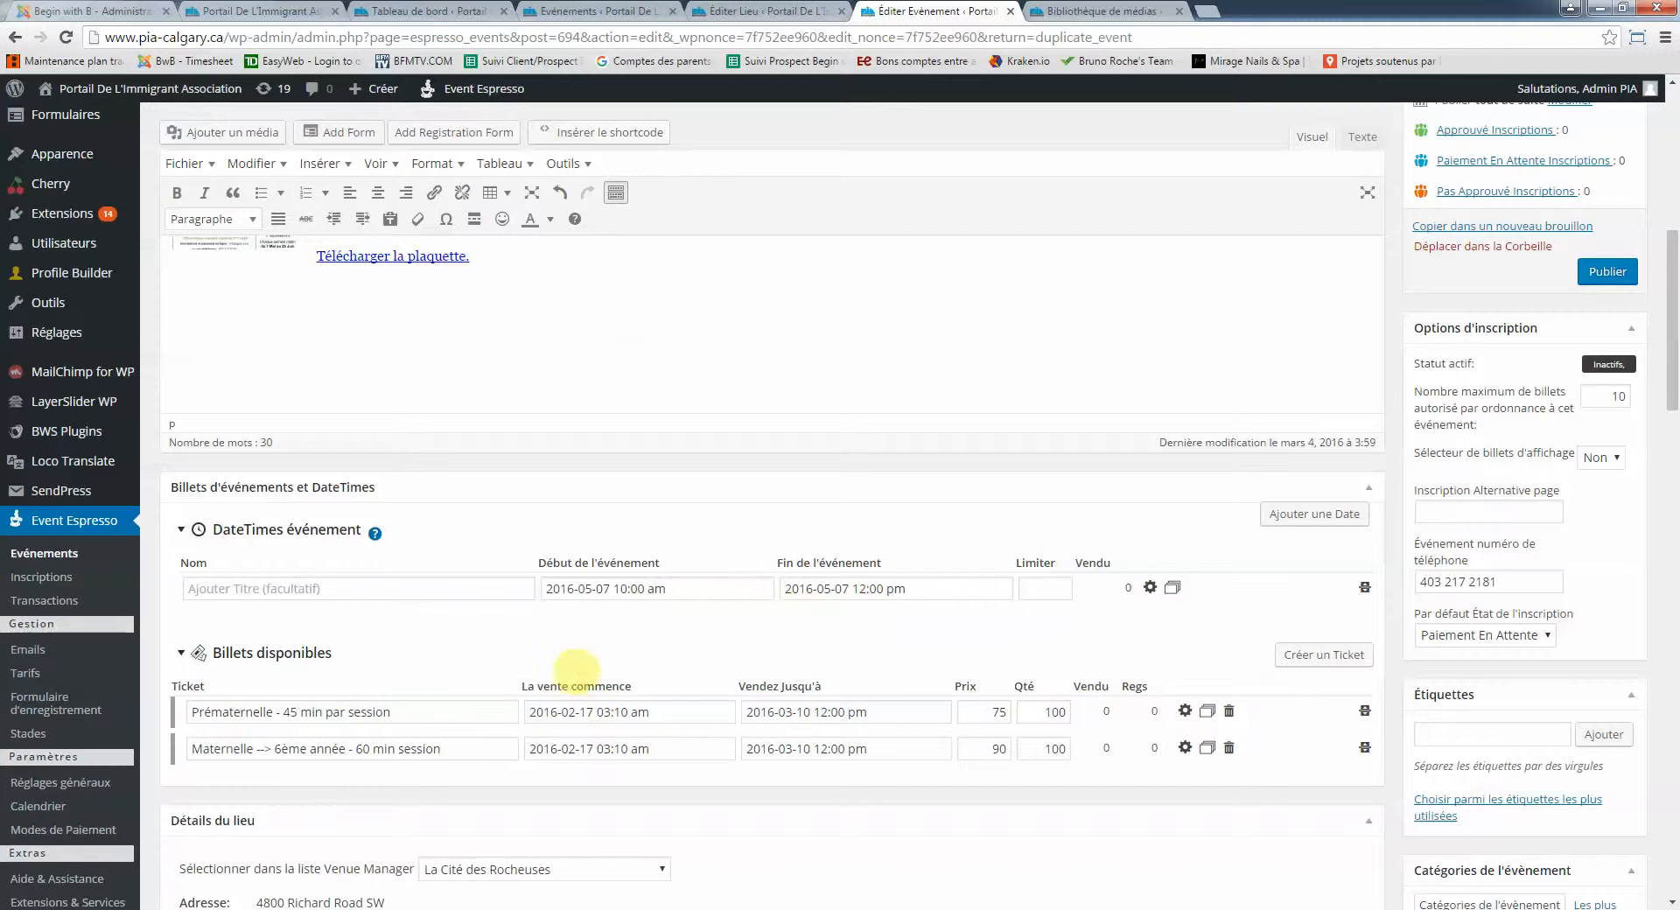
# Set the sale-end date of both tickets to 7 May 2016
pyautogui.scroll(-1, 690, 709)
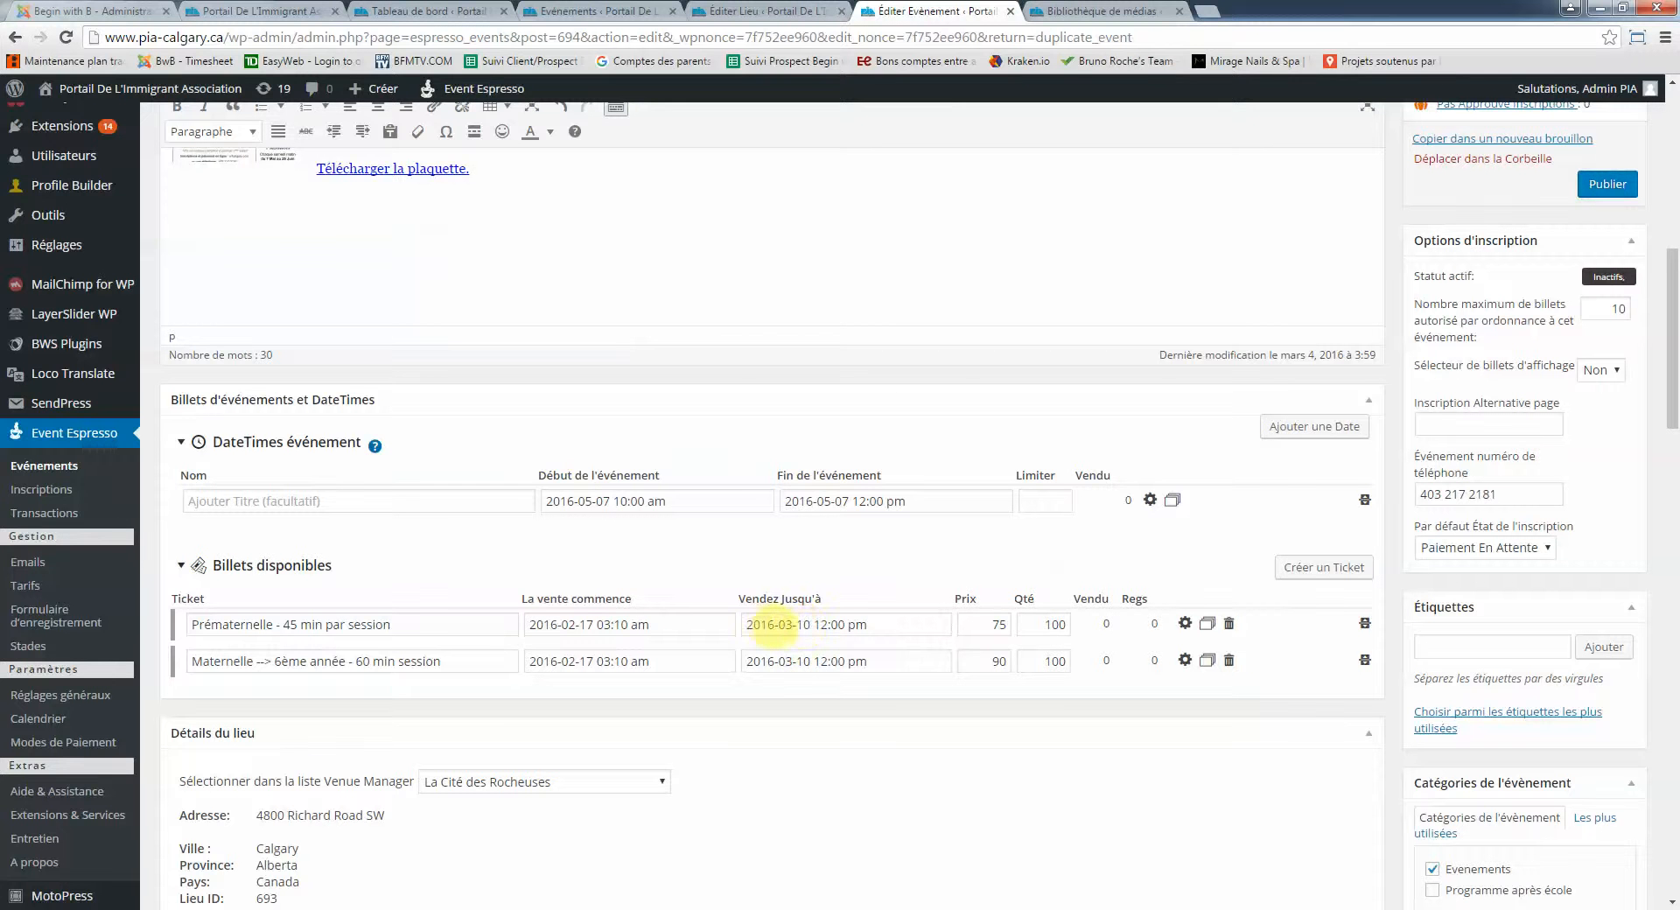
pyautogui.click(793, 624)
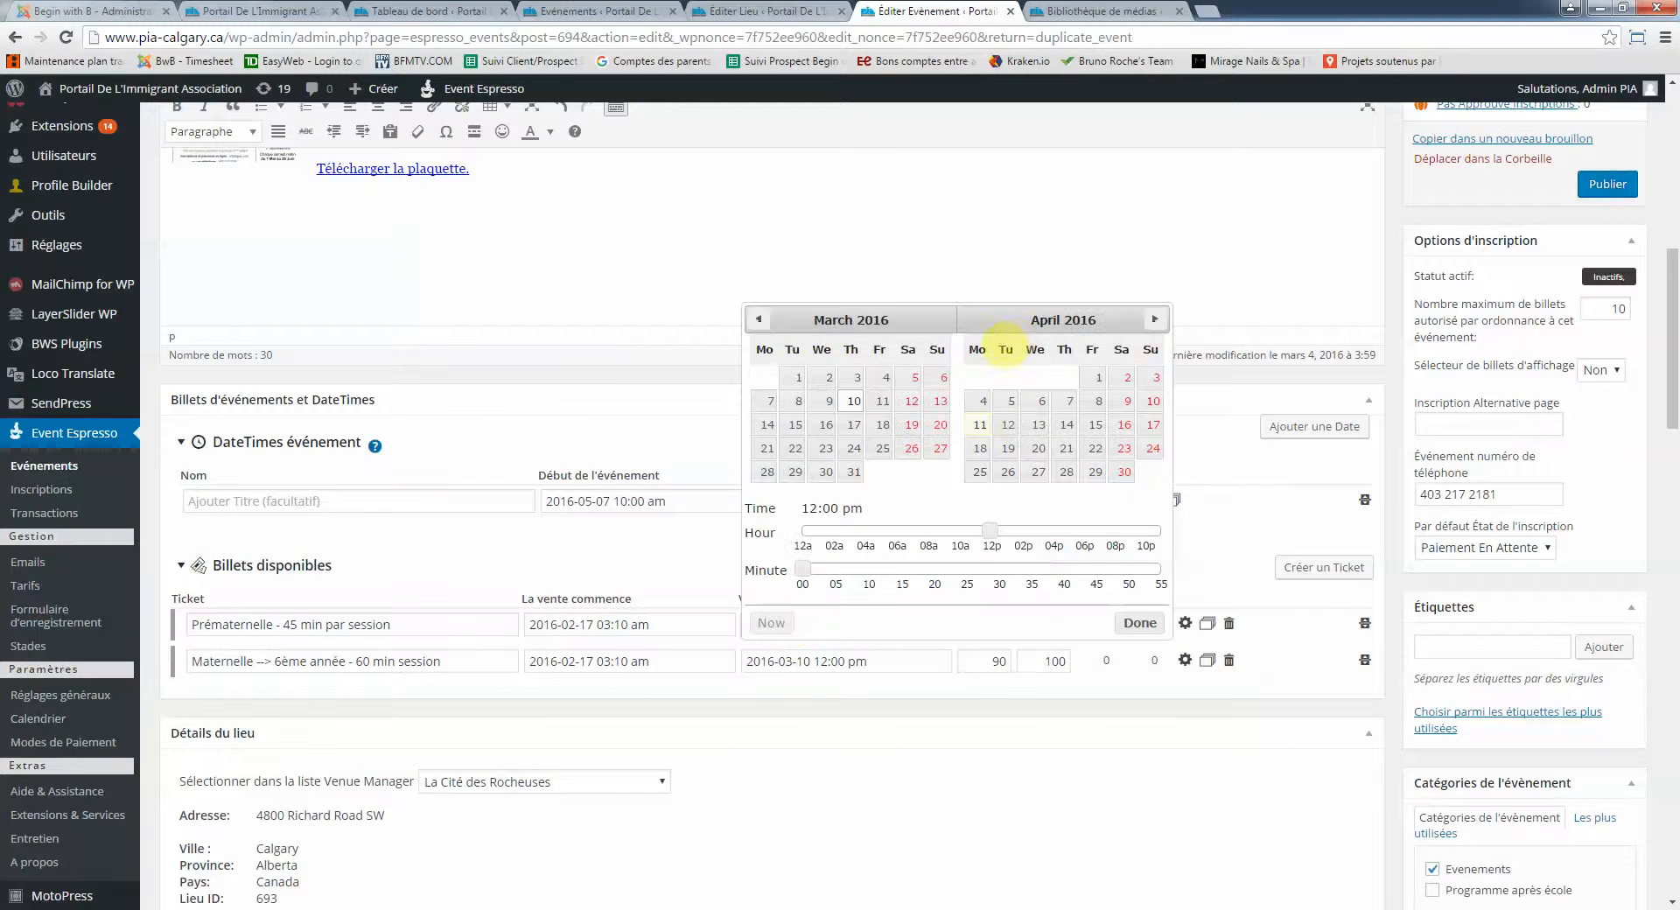
pyautogui.click(1154, 319)
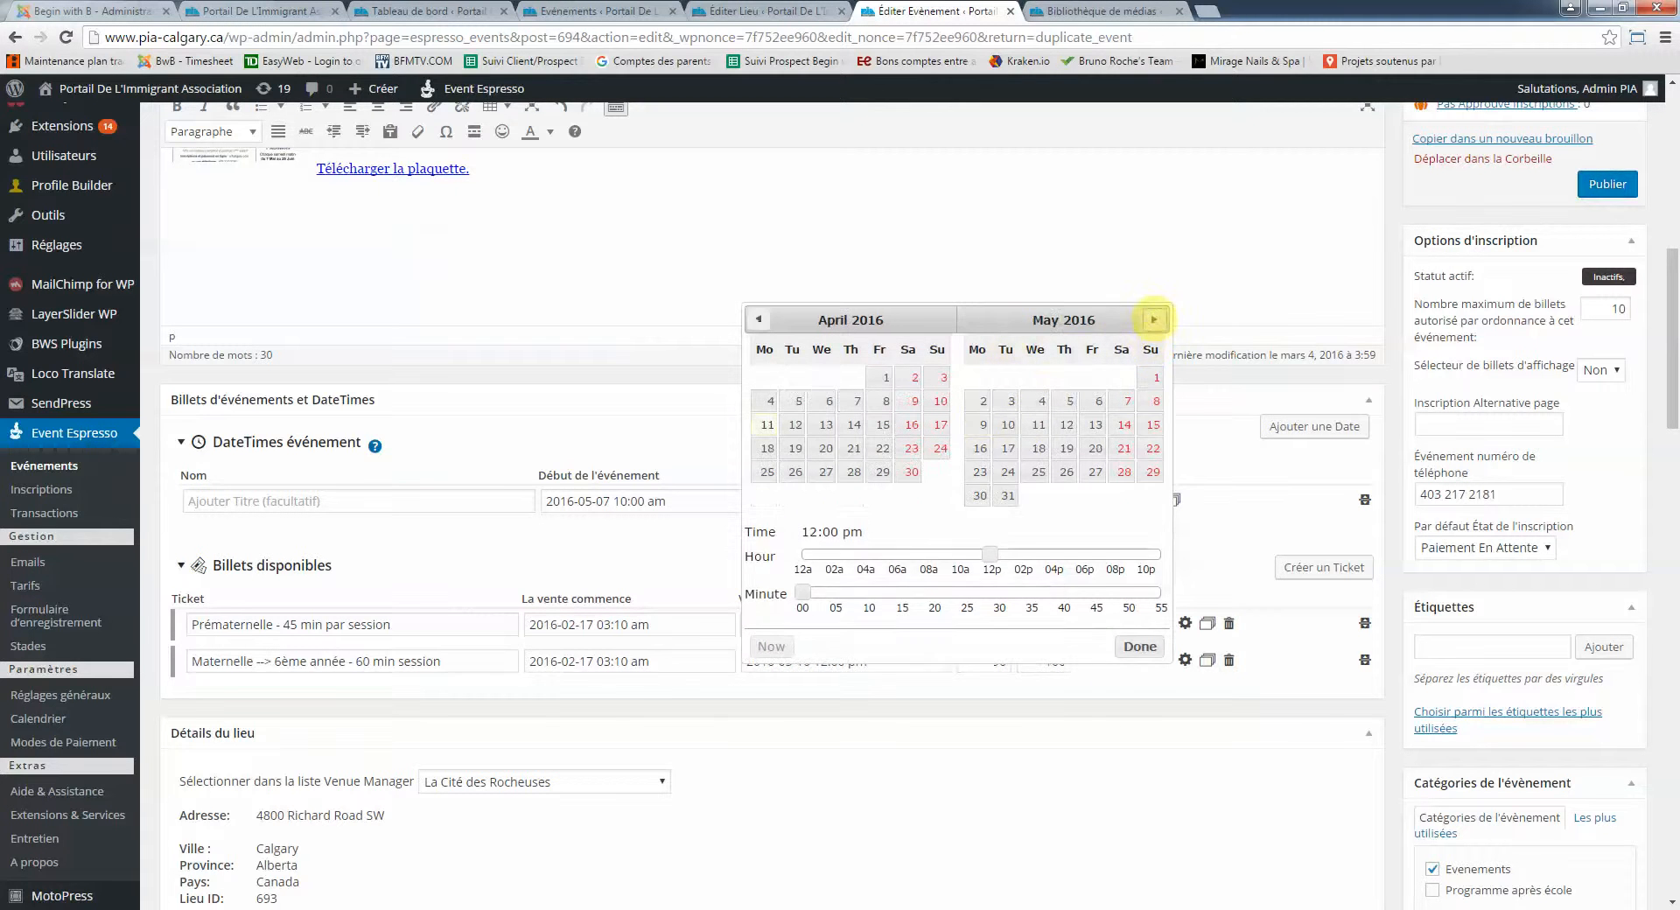
pyautogui.click(1129, 401)
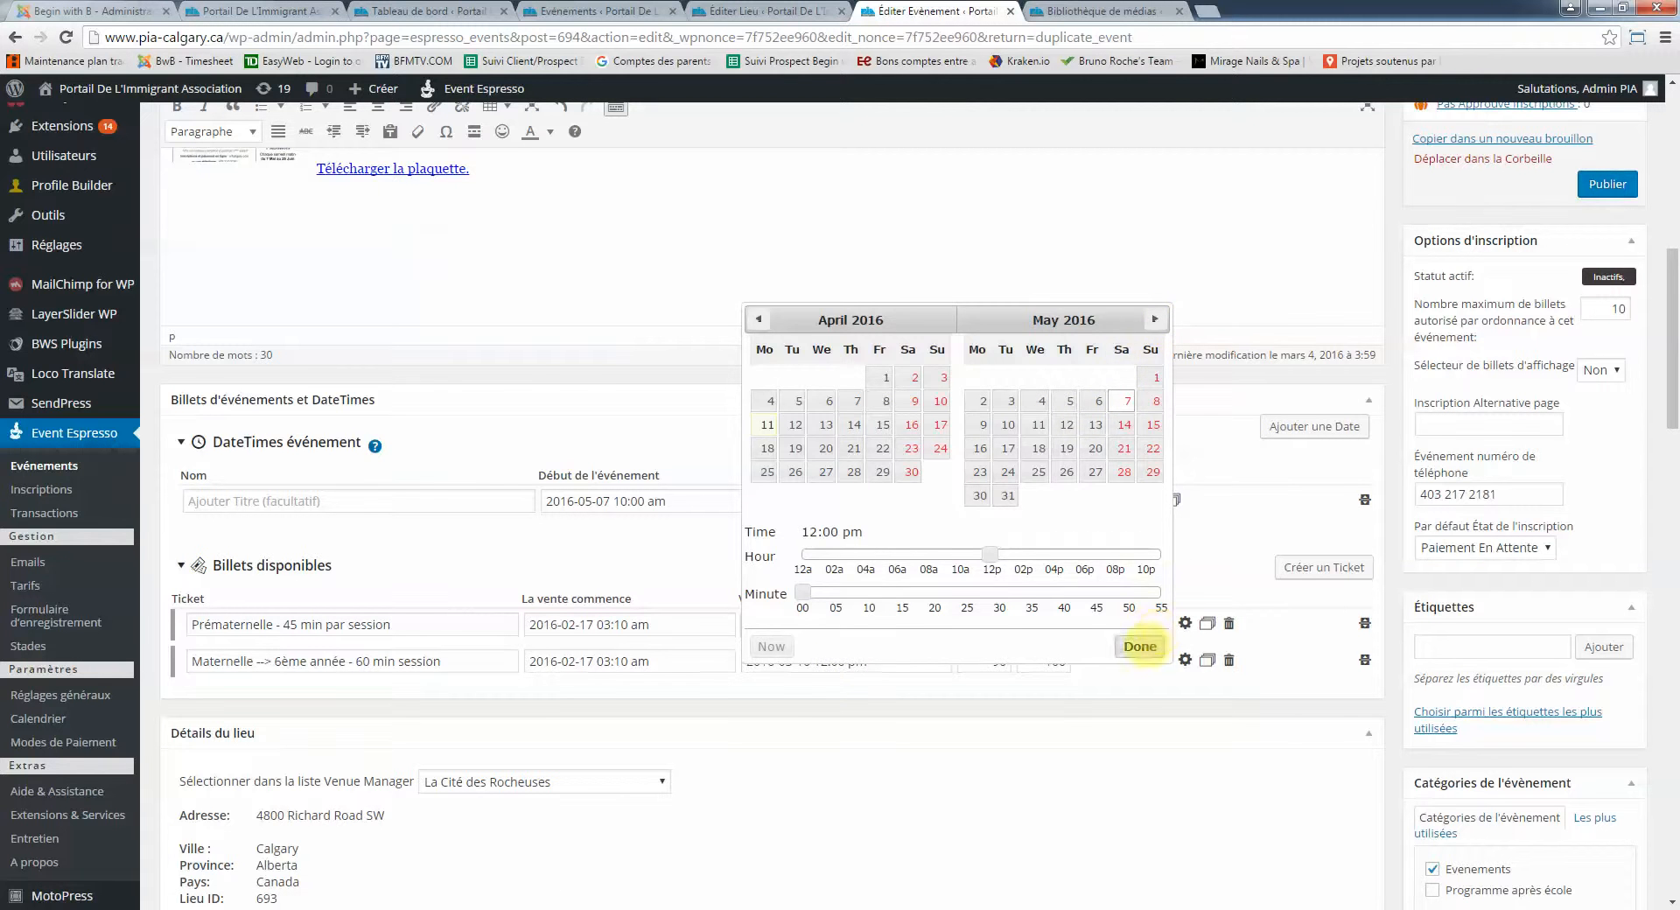
pyautogui.click(1140, 647)
pyautogui.click(799, 661)
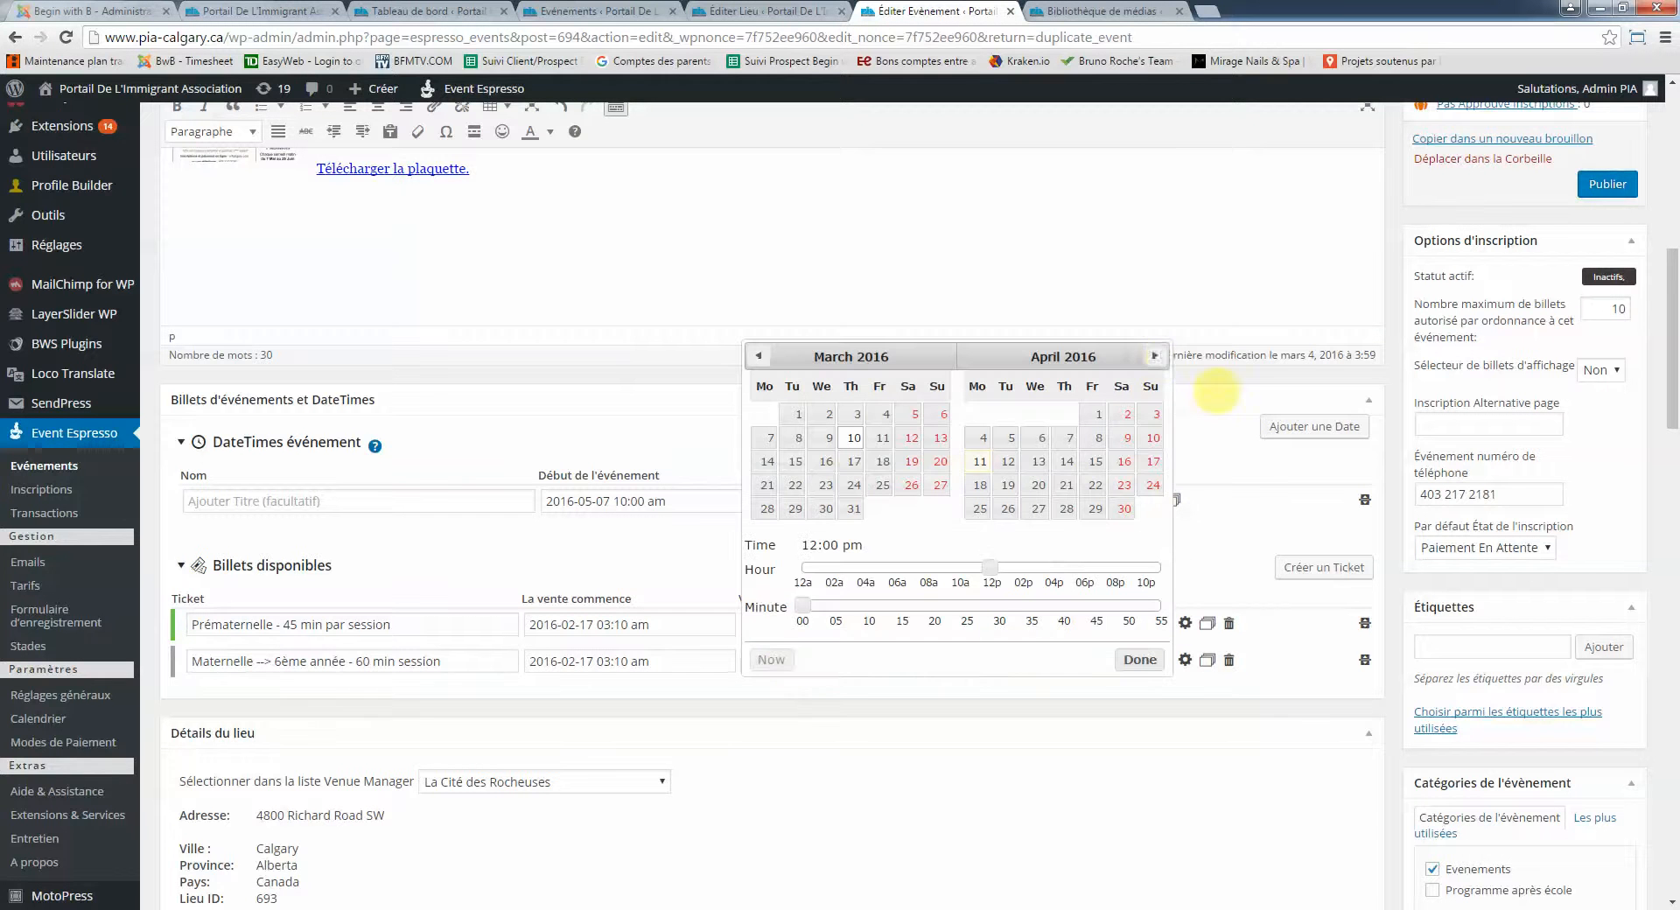
pyautogui.click(1154, 356)
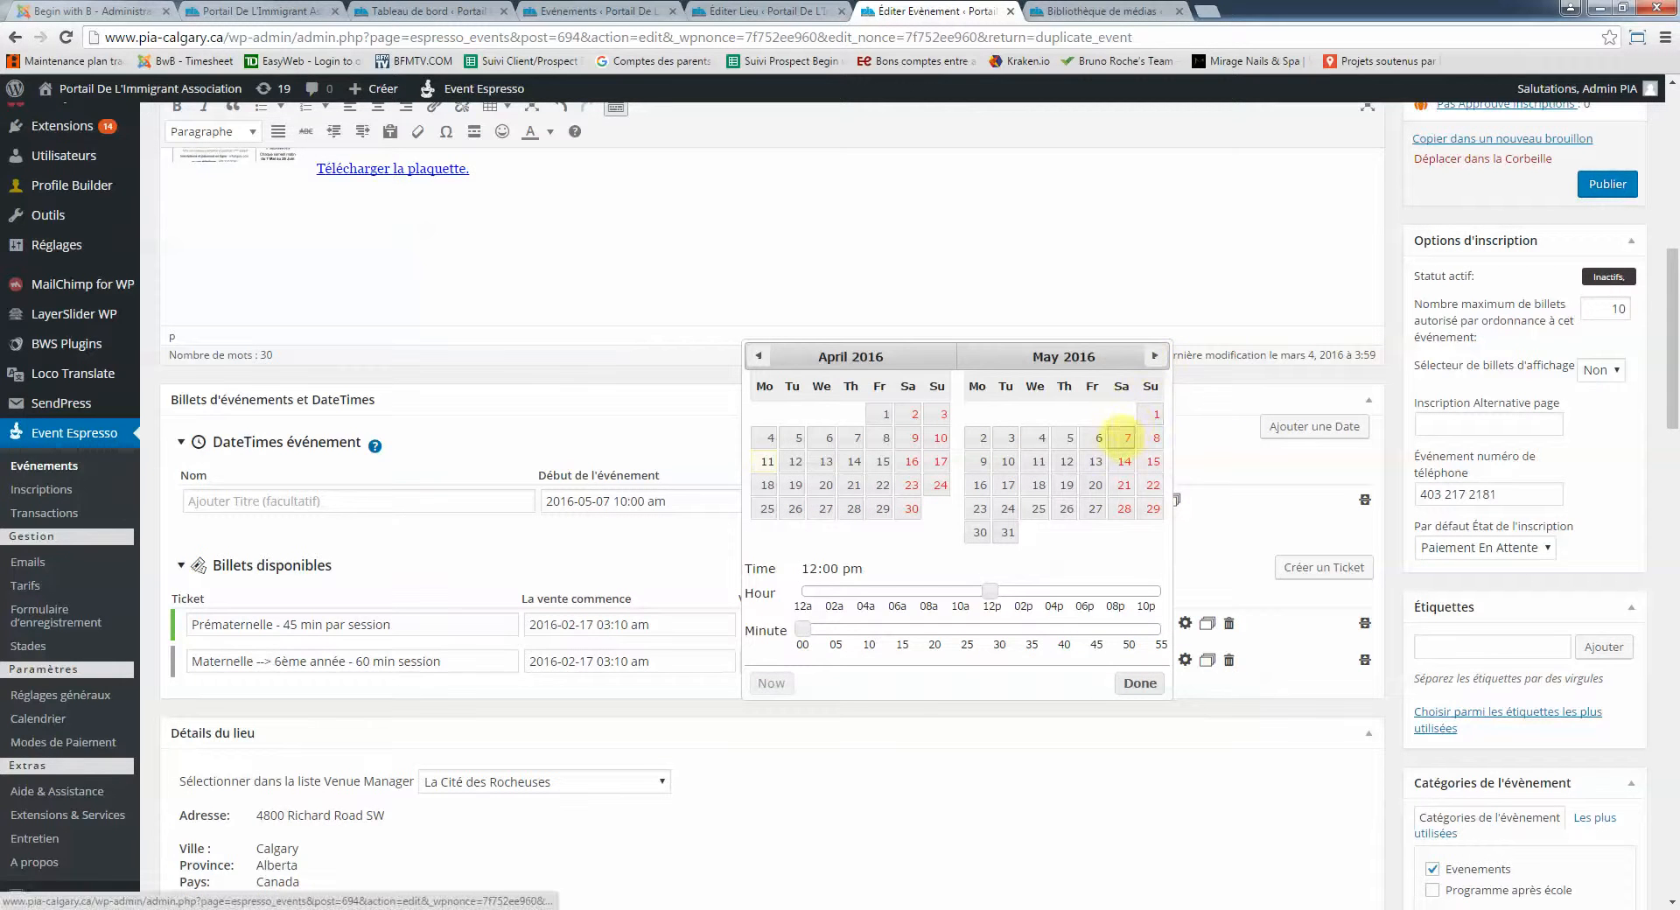
pyautogui.click(1125, 437)
pyautogui.click(1140, 682)
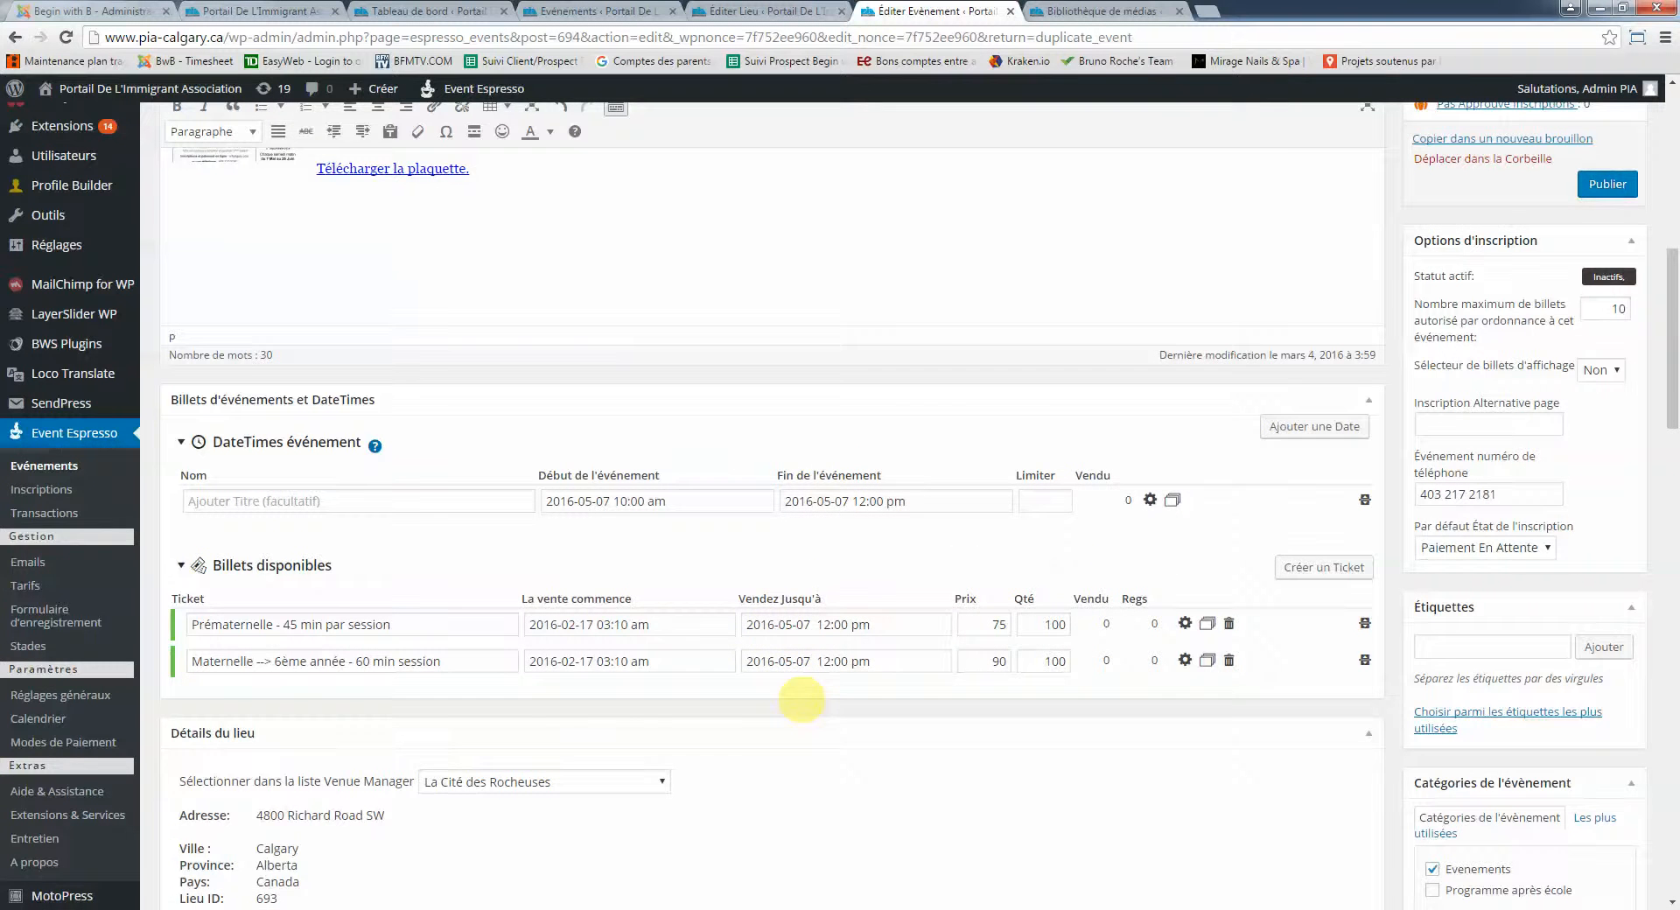
pyautogui.scroll(2, 802, 700)
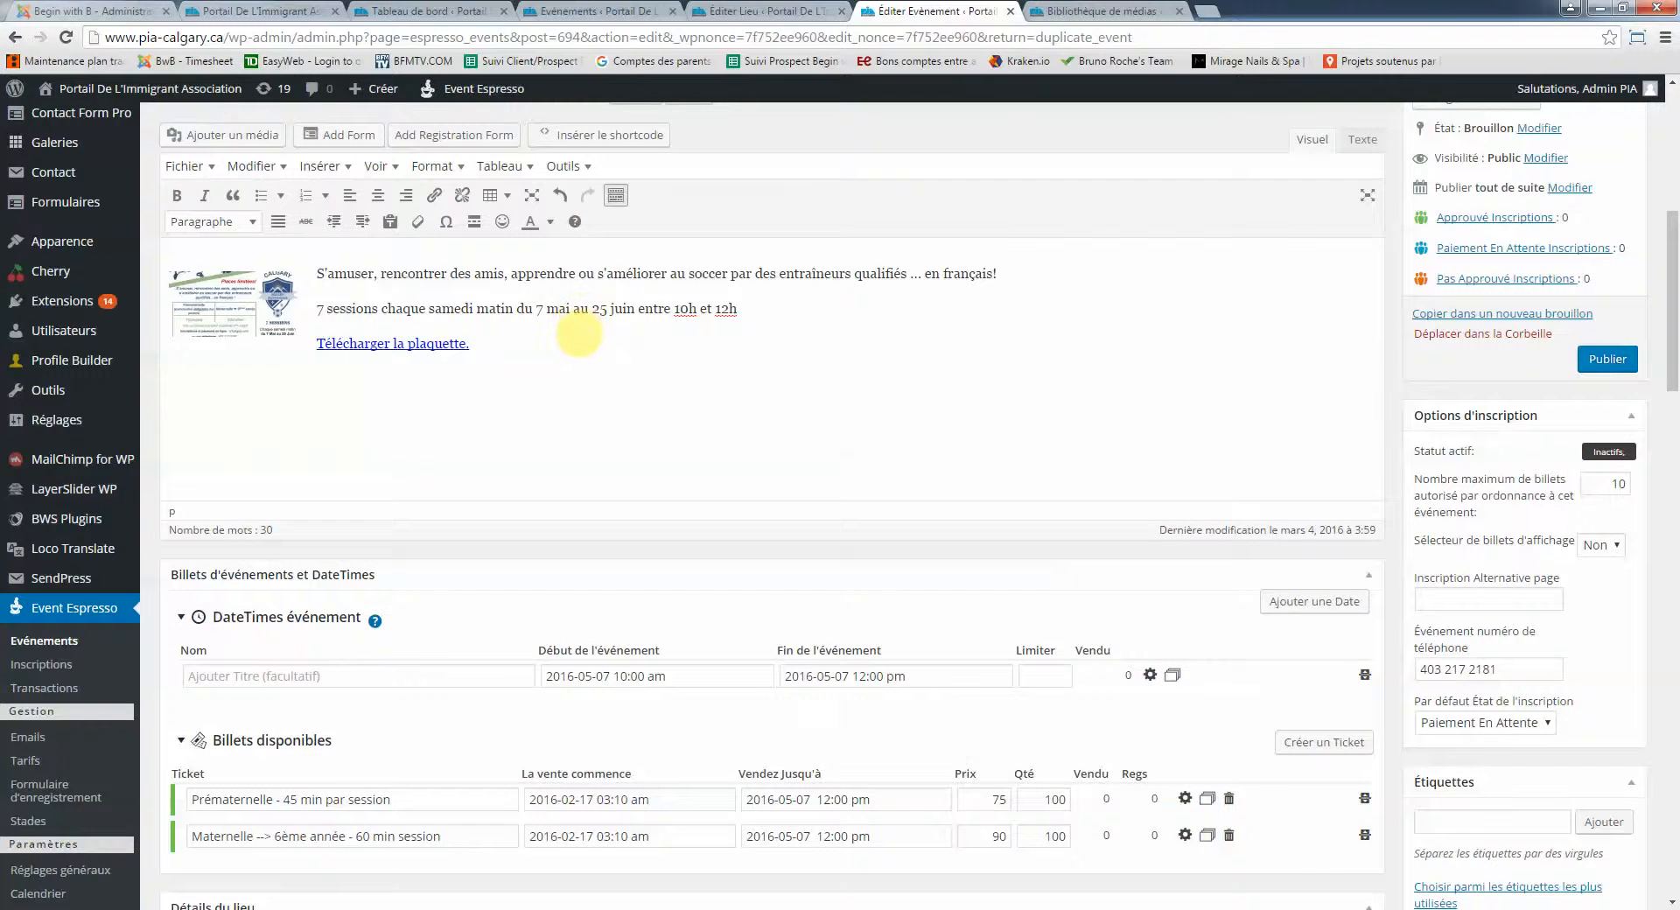
pyautogui.scroll(-1, 565, 359)
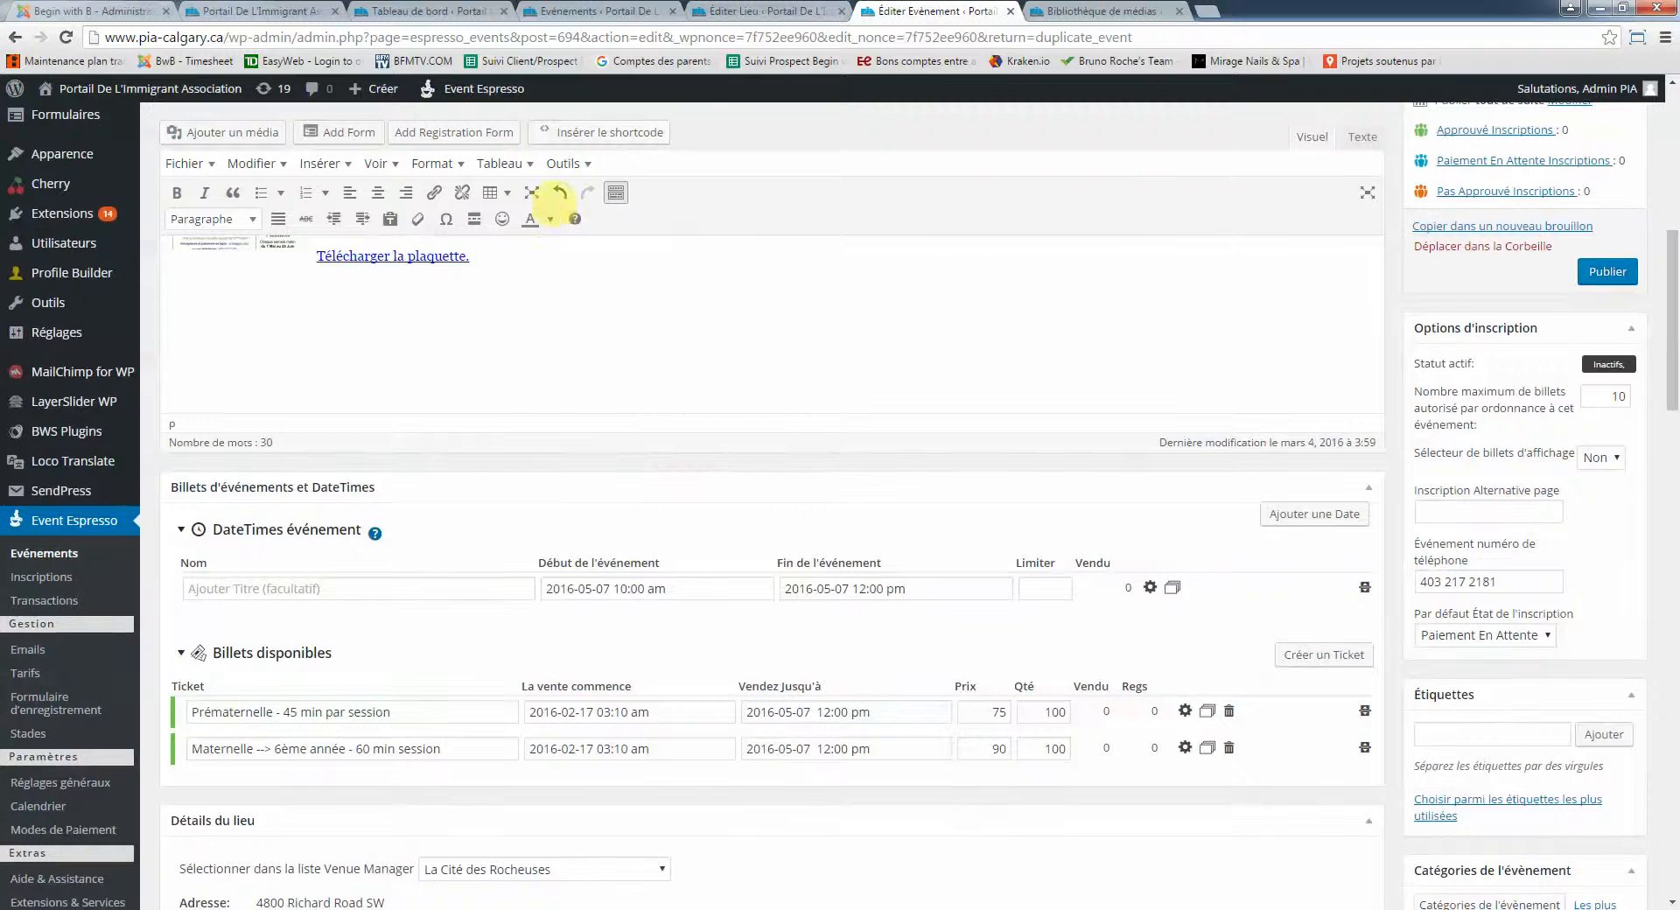
pyautogui.scroll(1, 582, 282)
pyautogui.scroll(-2, 616, 431)
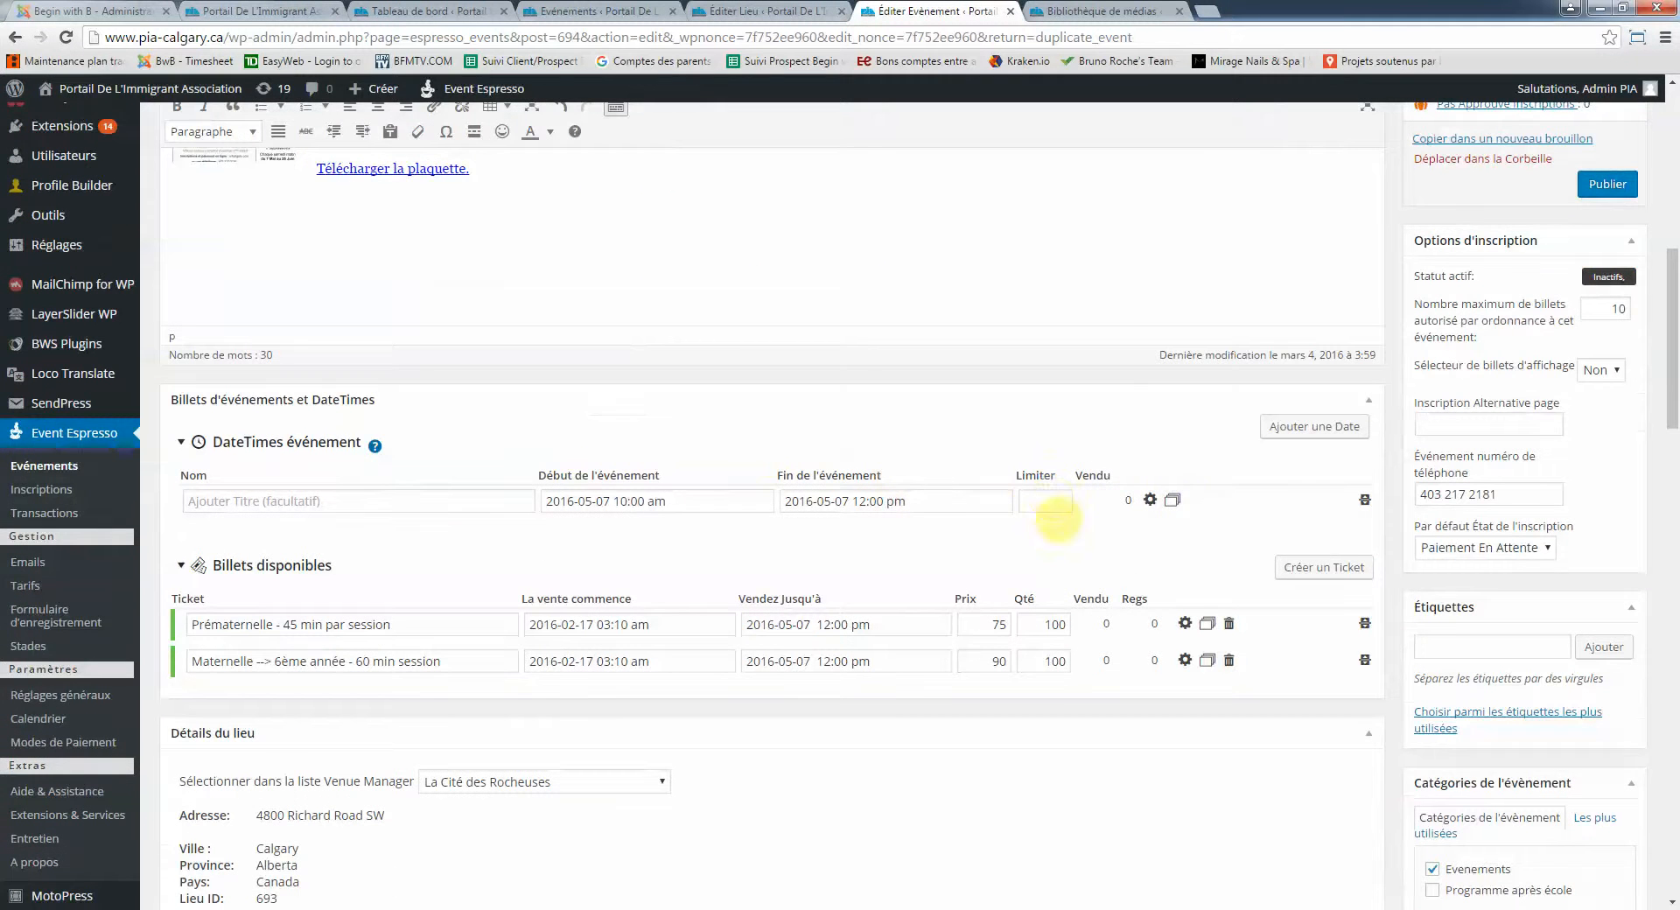
pyautogui.click(1172, 500)
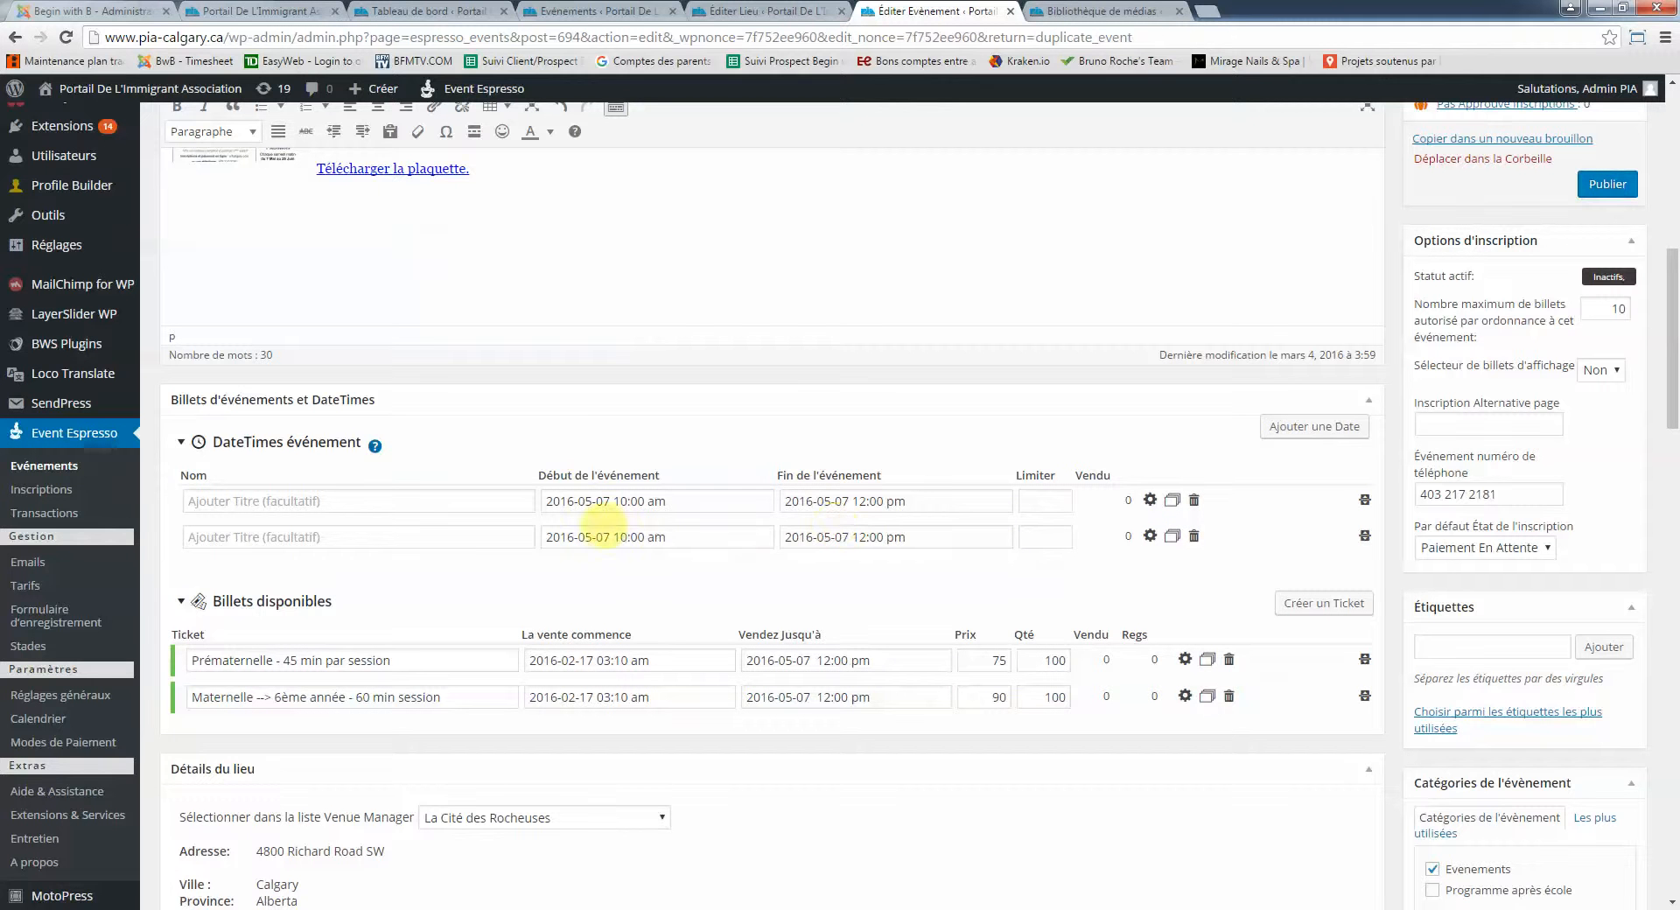
pyautogui.click(602, 538)
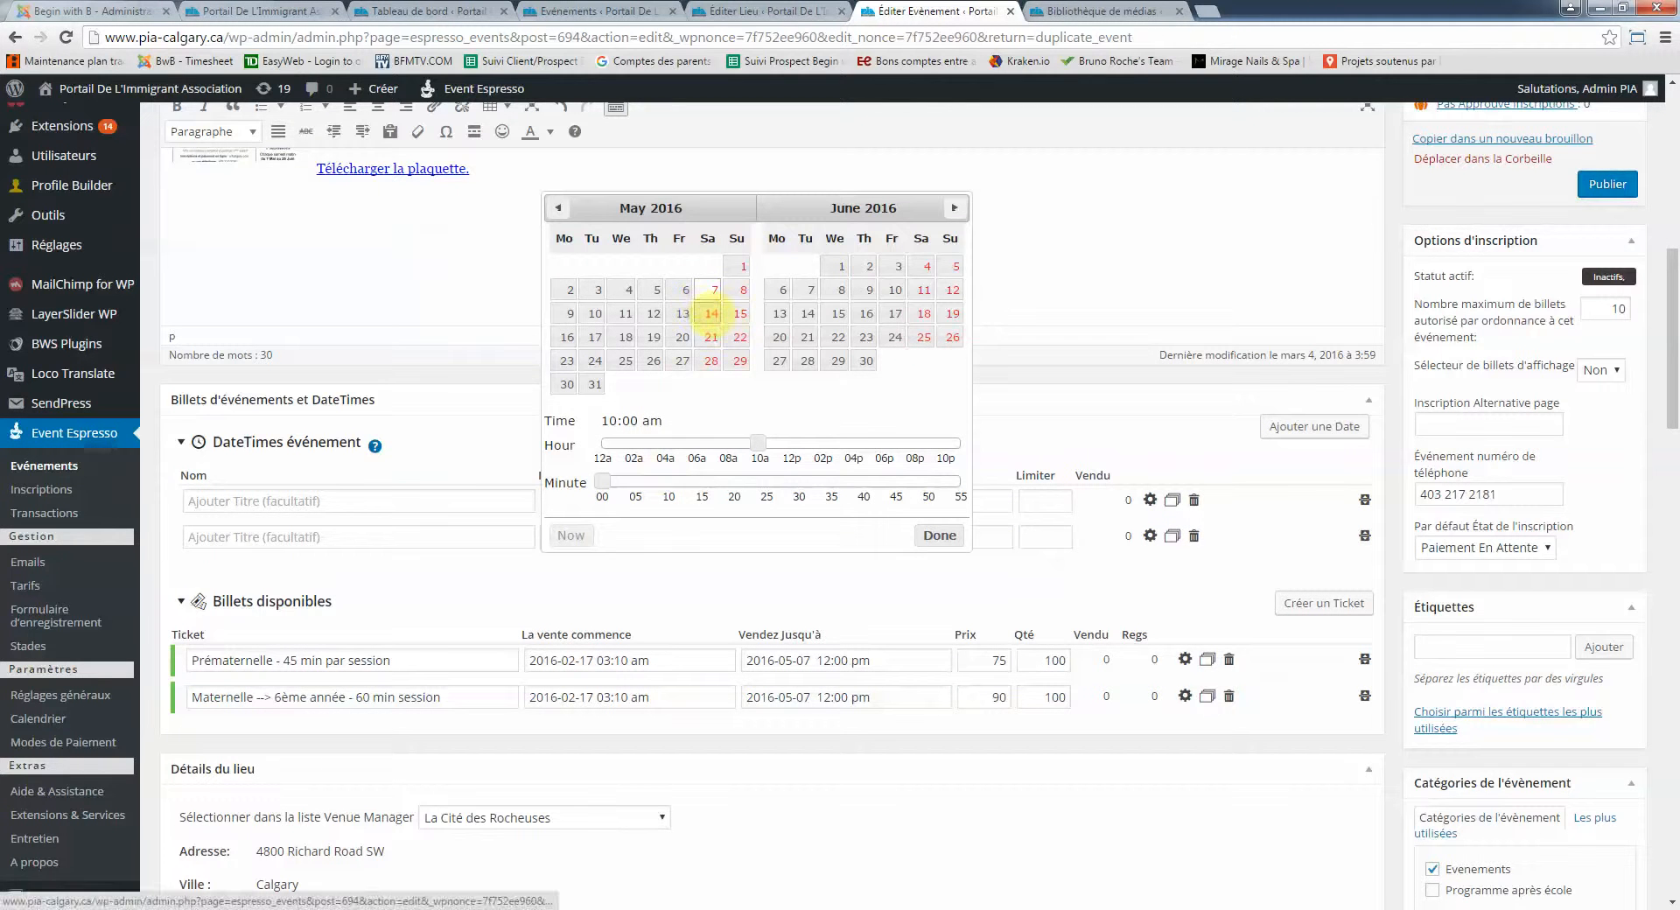
pyautogui.click(940, 534)
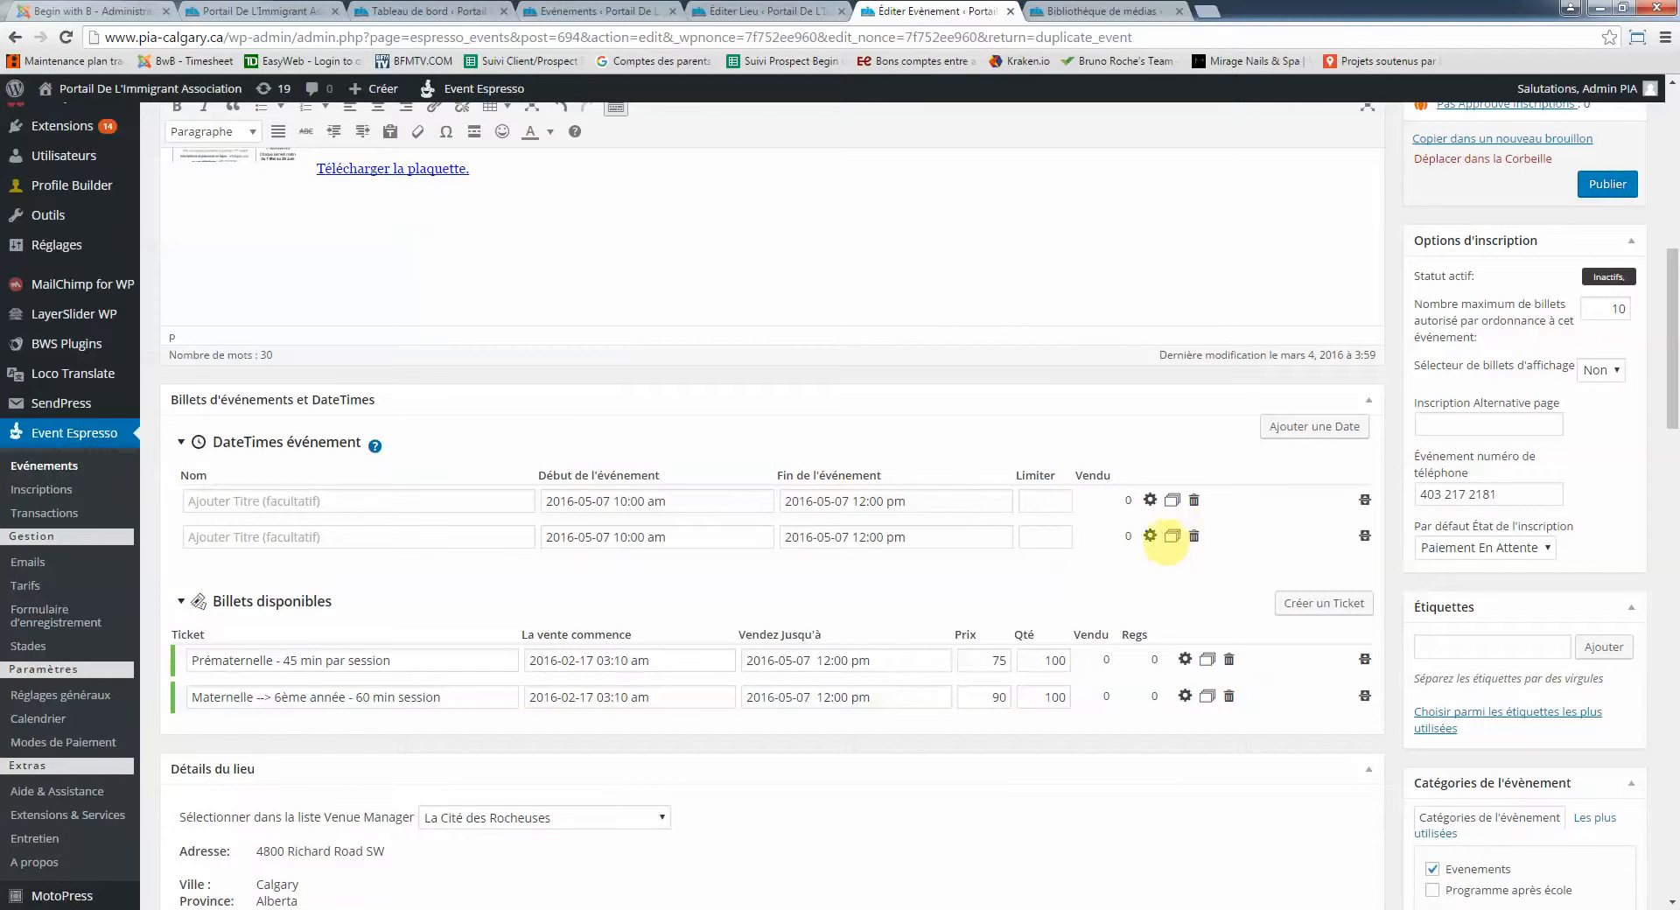
pyautogui.click(1173, 536)
pyautogui.click(587, 574)
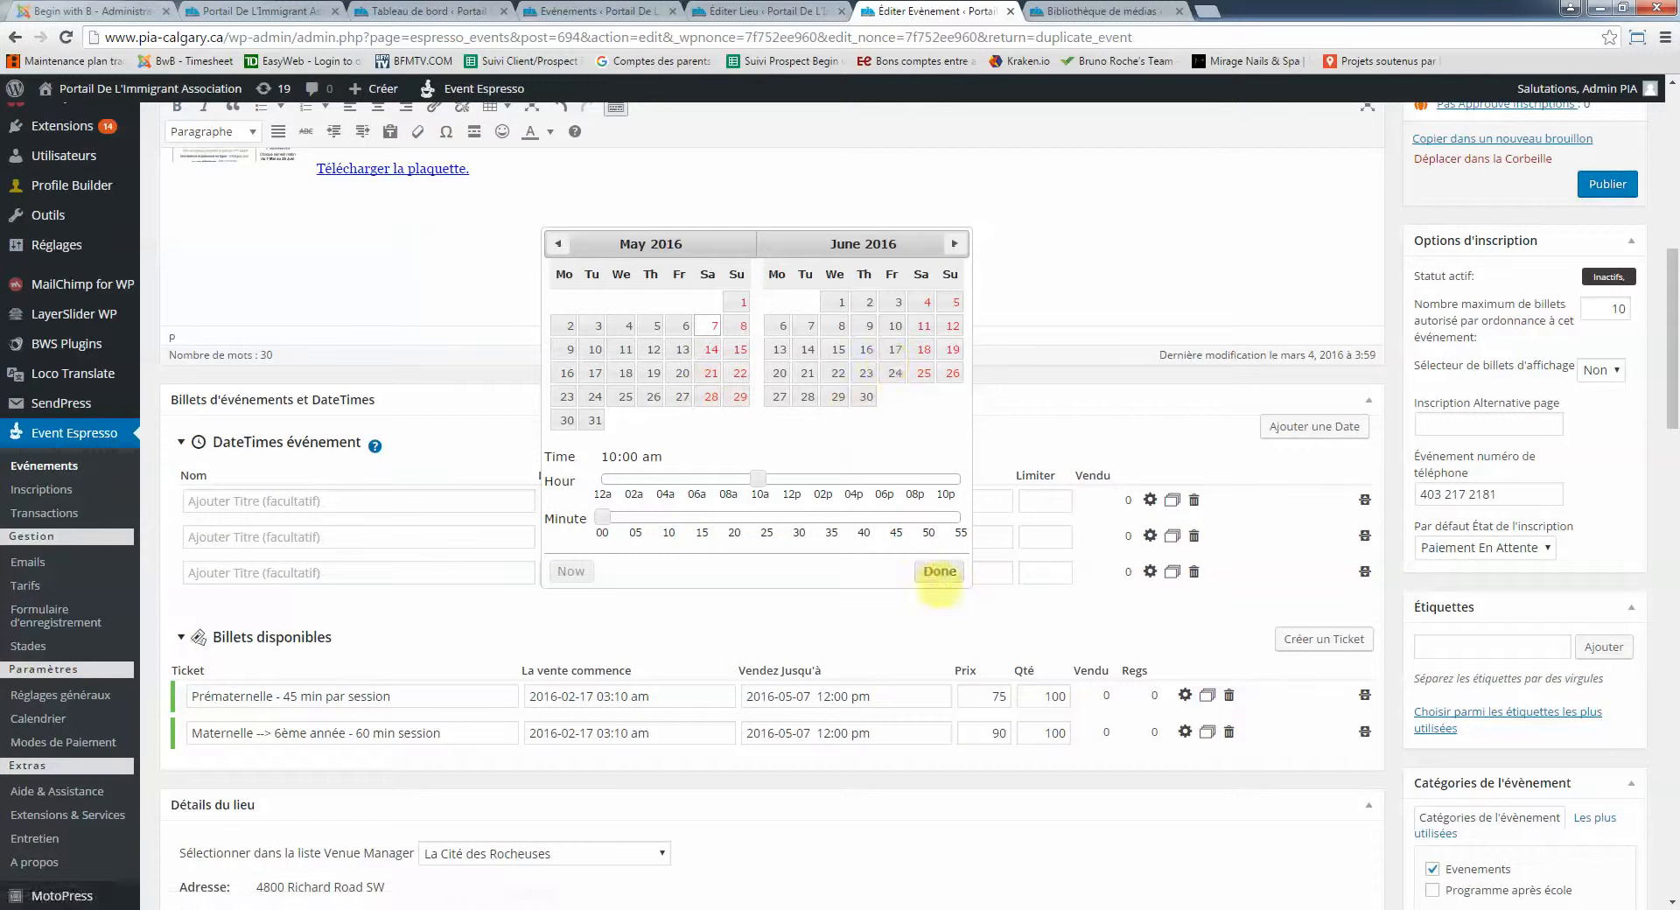
pyautogui.click(940, 571)
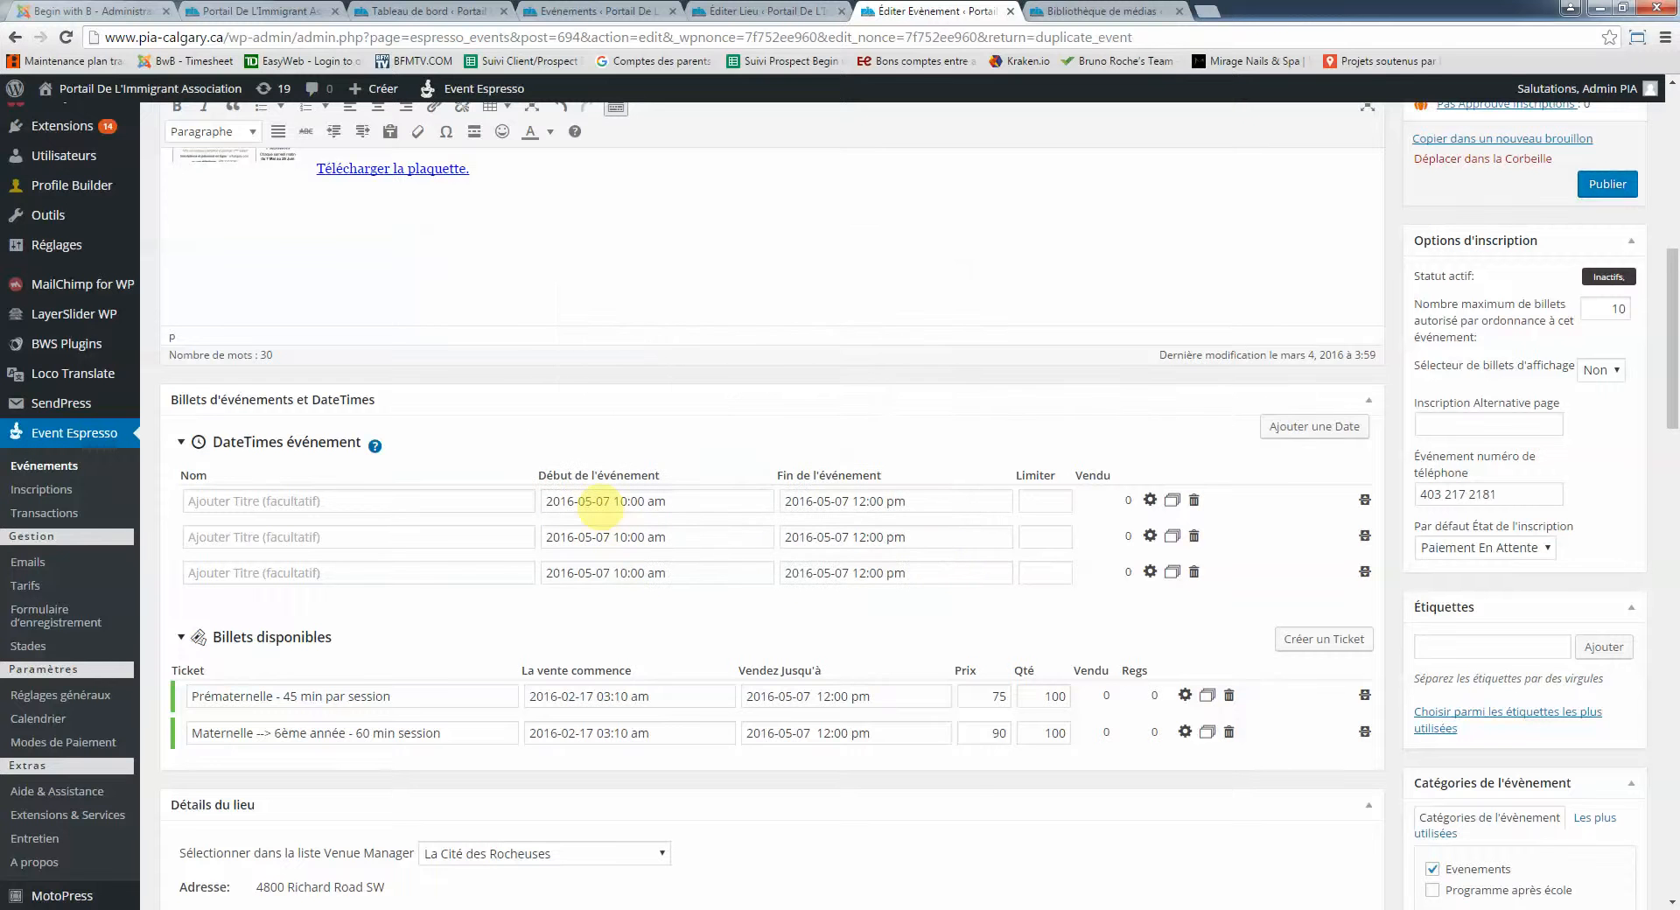
pyautogui.click(602, 501)
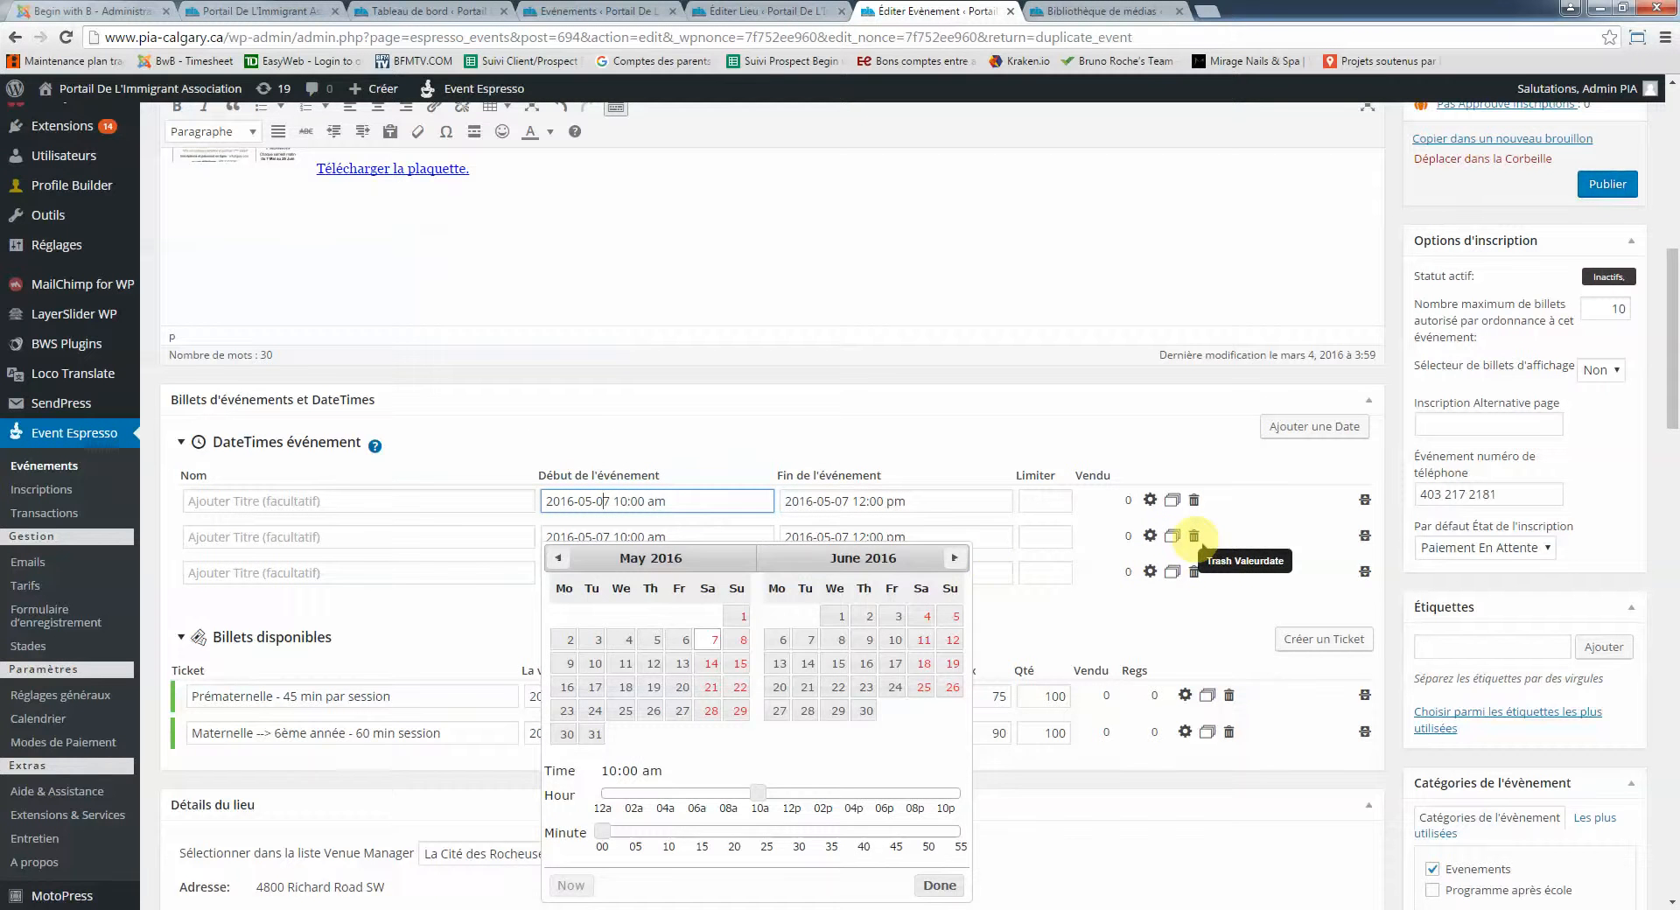
pyautogui.click(1194, 535)
pyautogui.click(1194, 535)
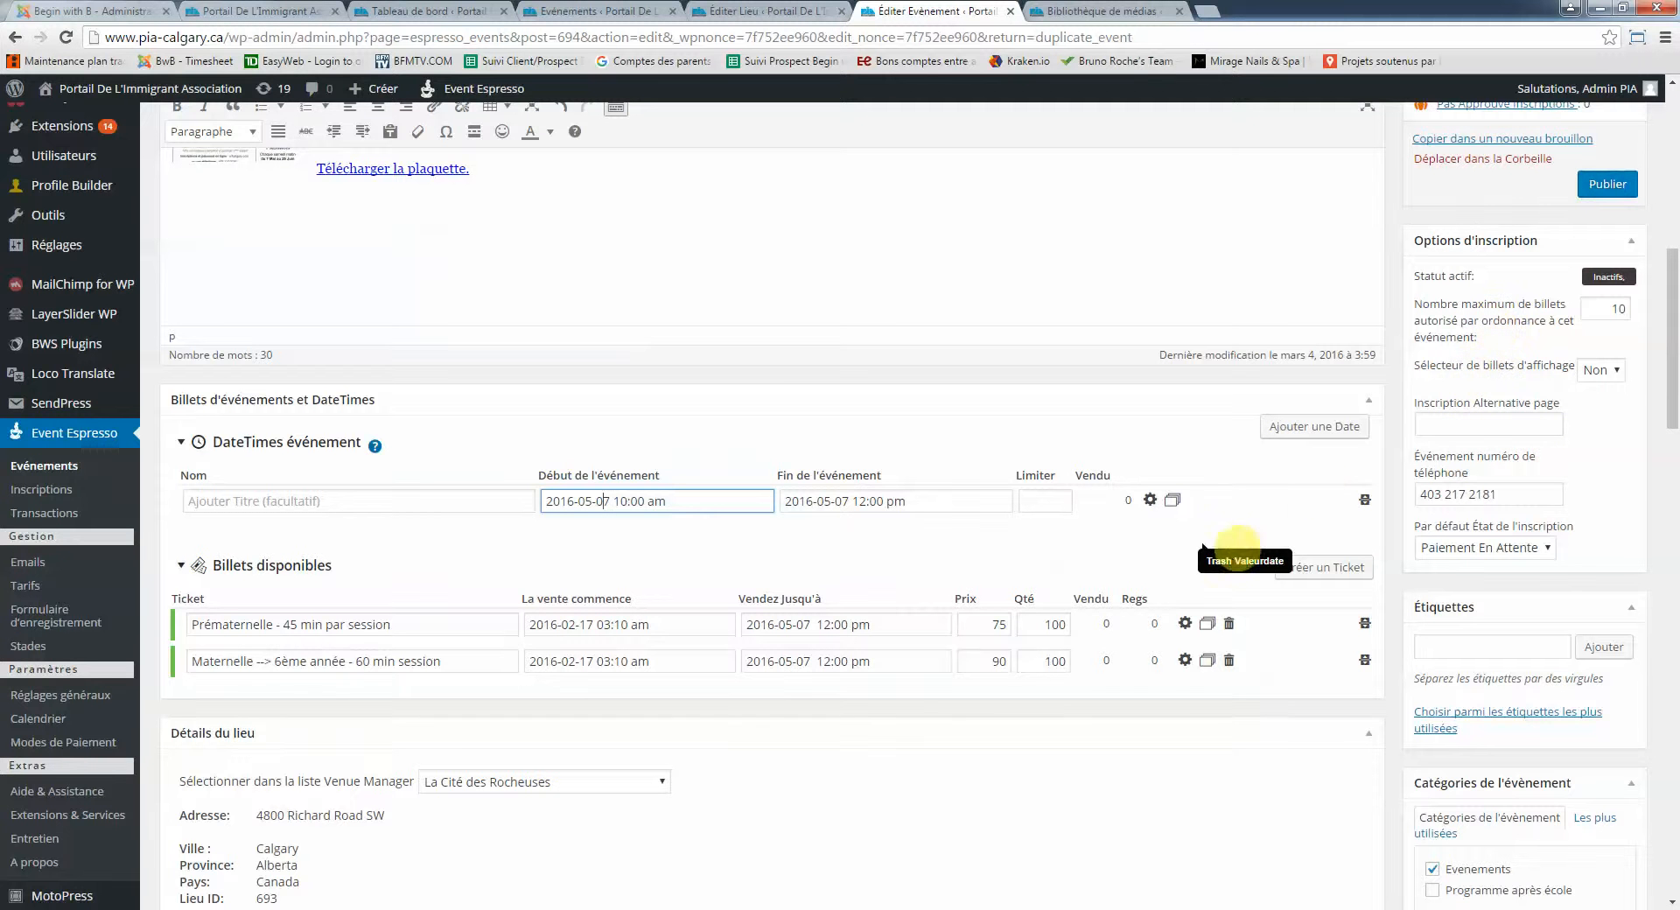
pyautogui.scroll(-8, 1230, 551)
pyautogui.scroll(-8, 1230, 552)
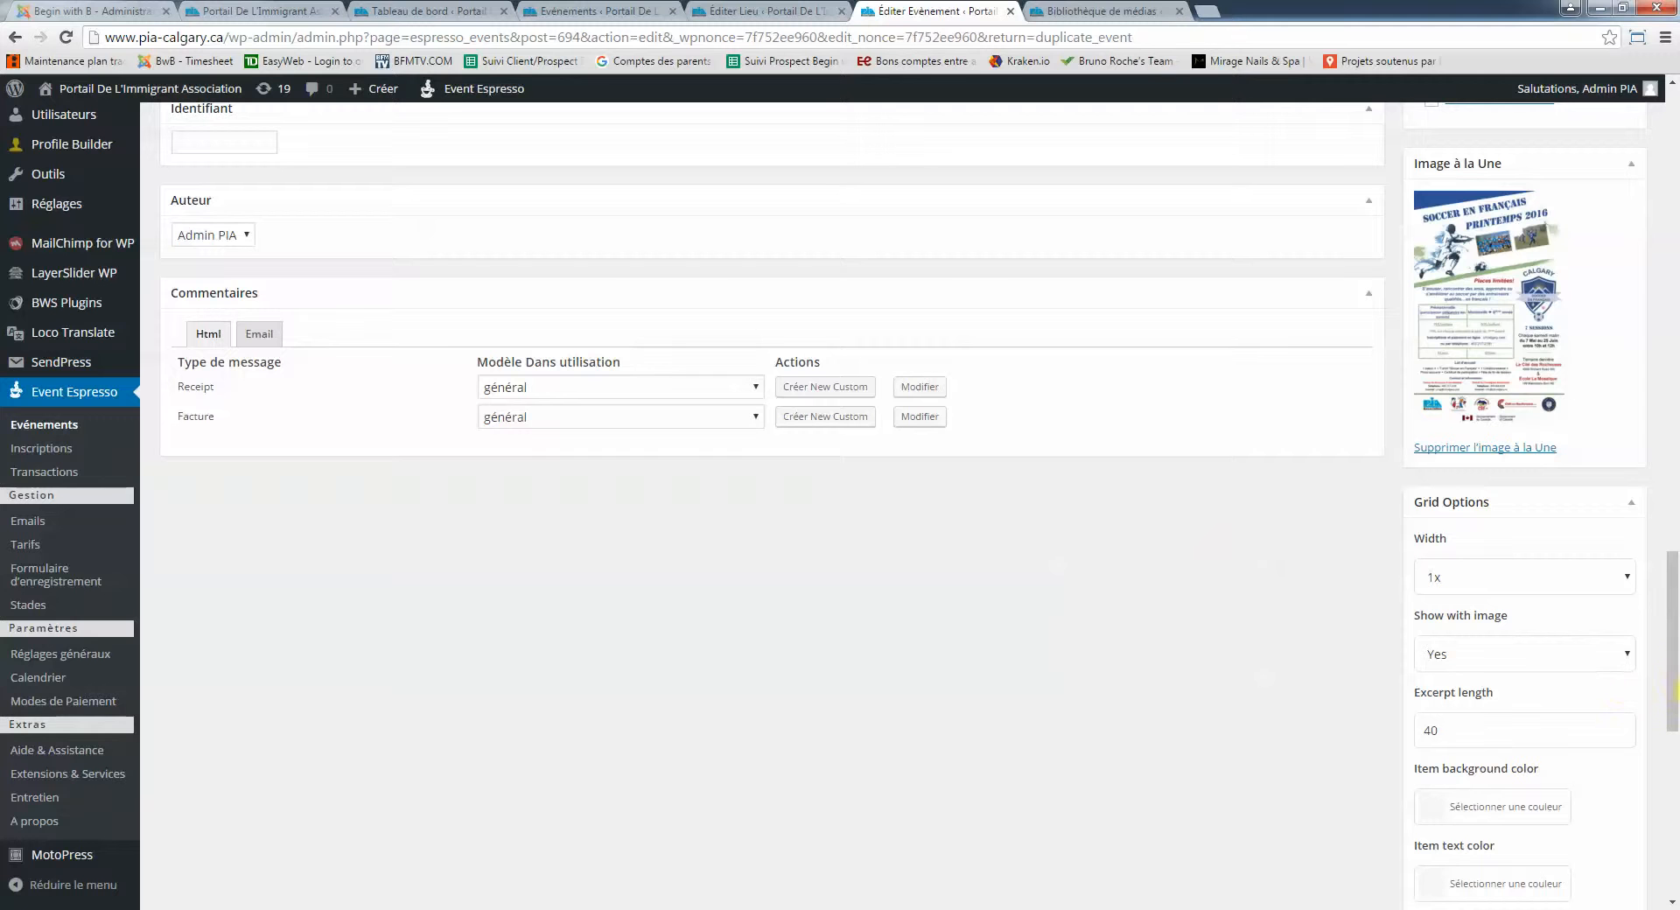
pyautogui.moveTo(1663, 673); pyautogui.dragTo(1659, 322)
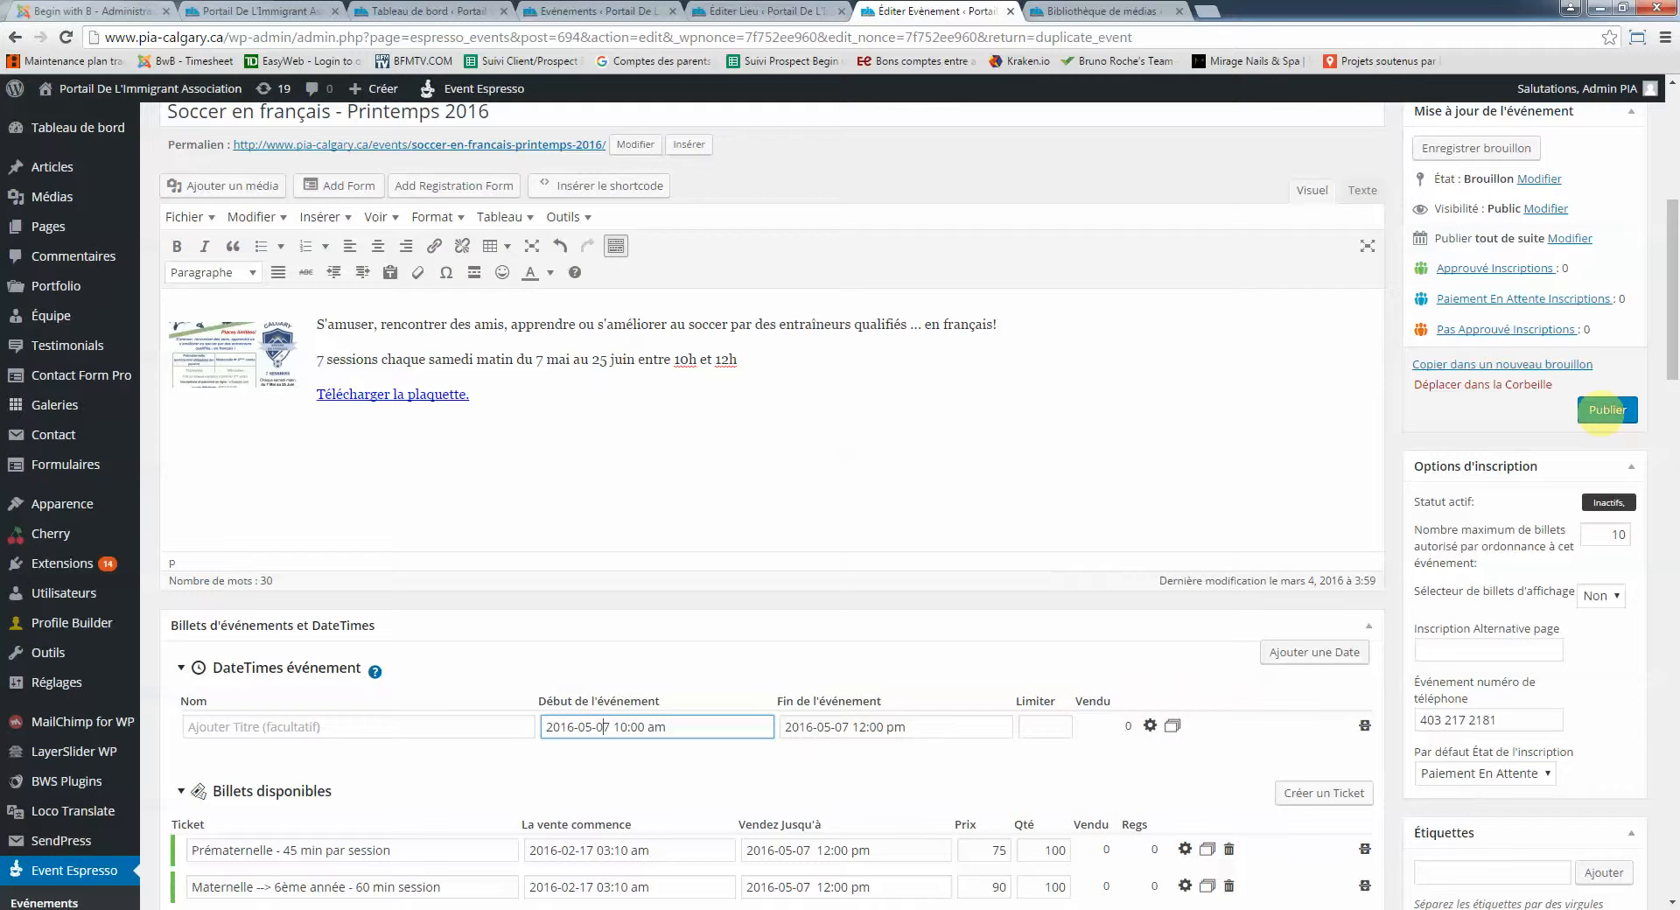
# Publish 'Soccer en français - Printemps 2016' and switch to the public homepage
pyautogui.click(1608, 410)
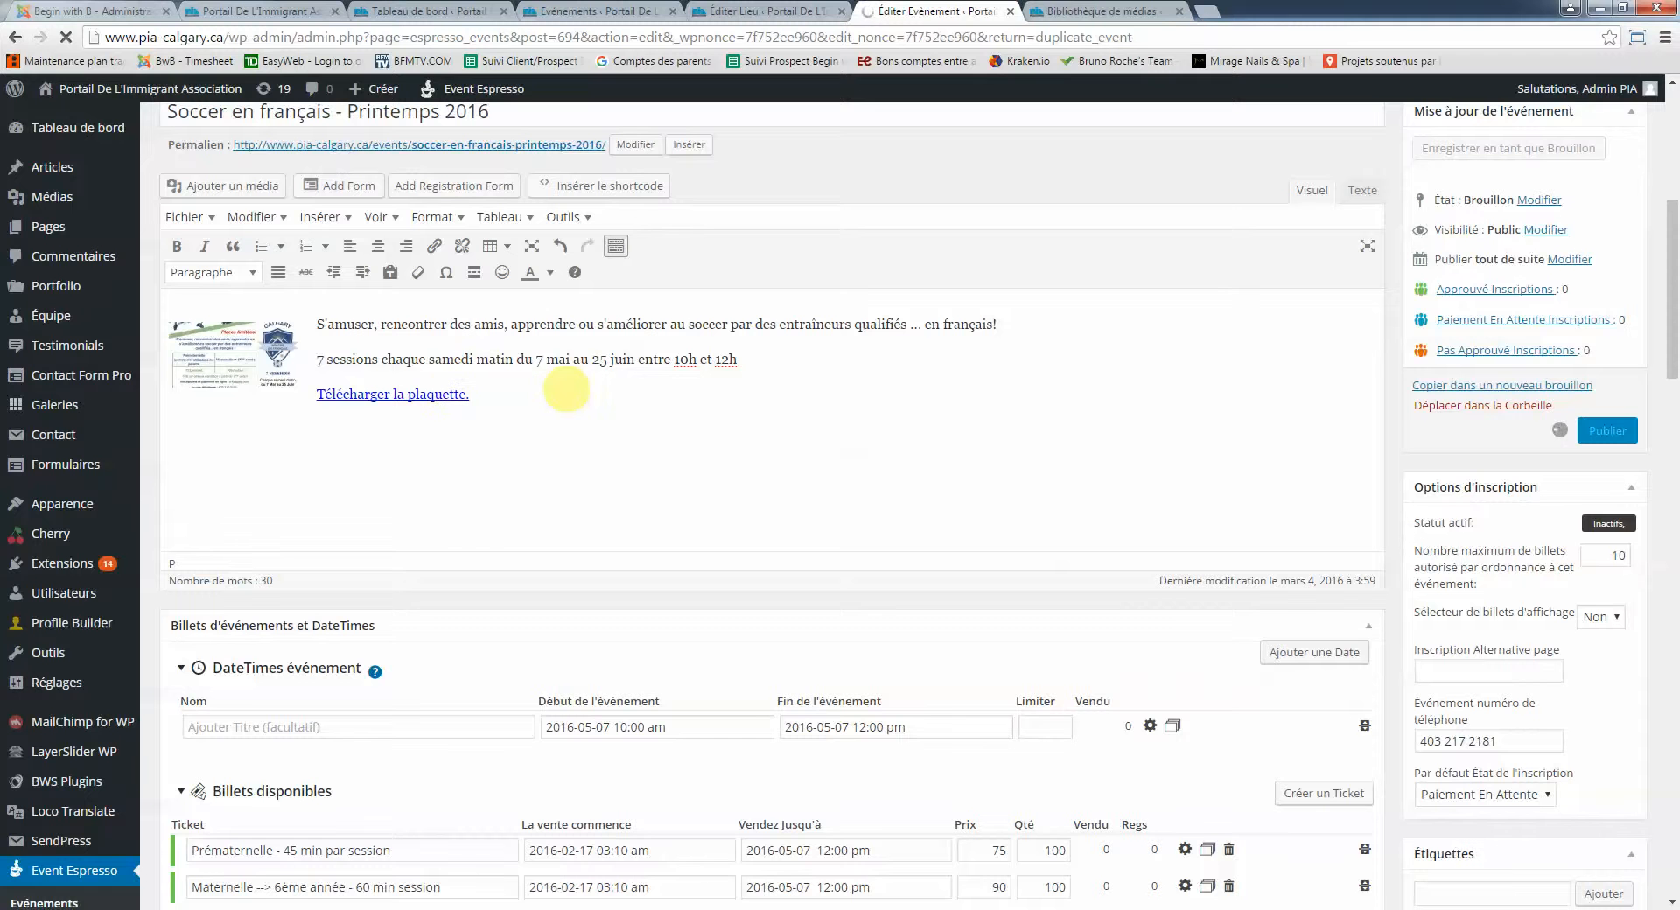
pyautogui.scroll(1, 525, 350)
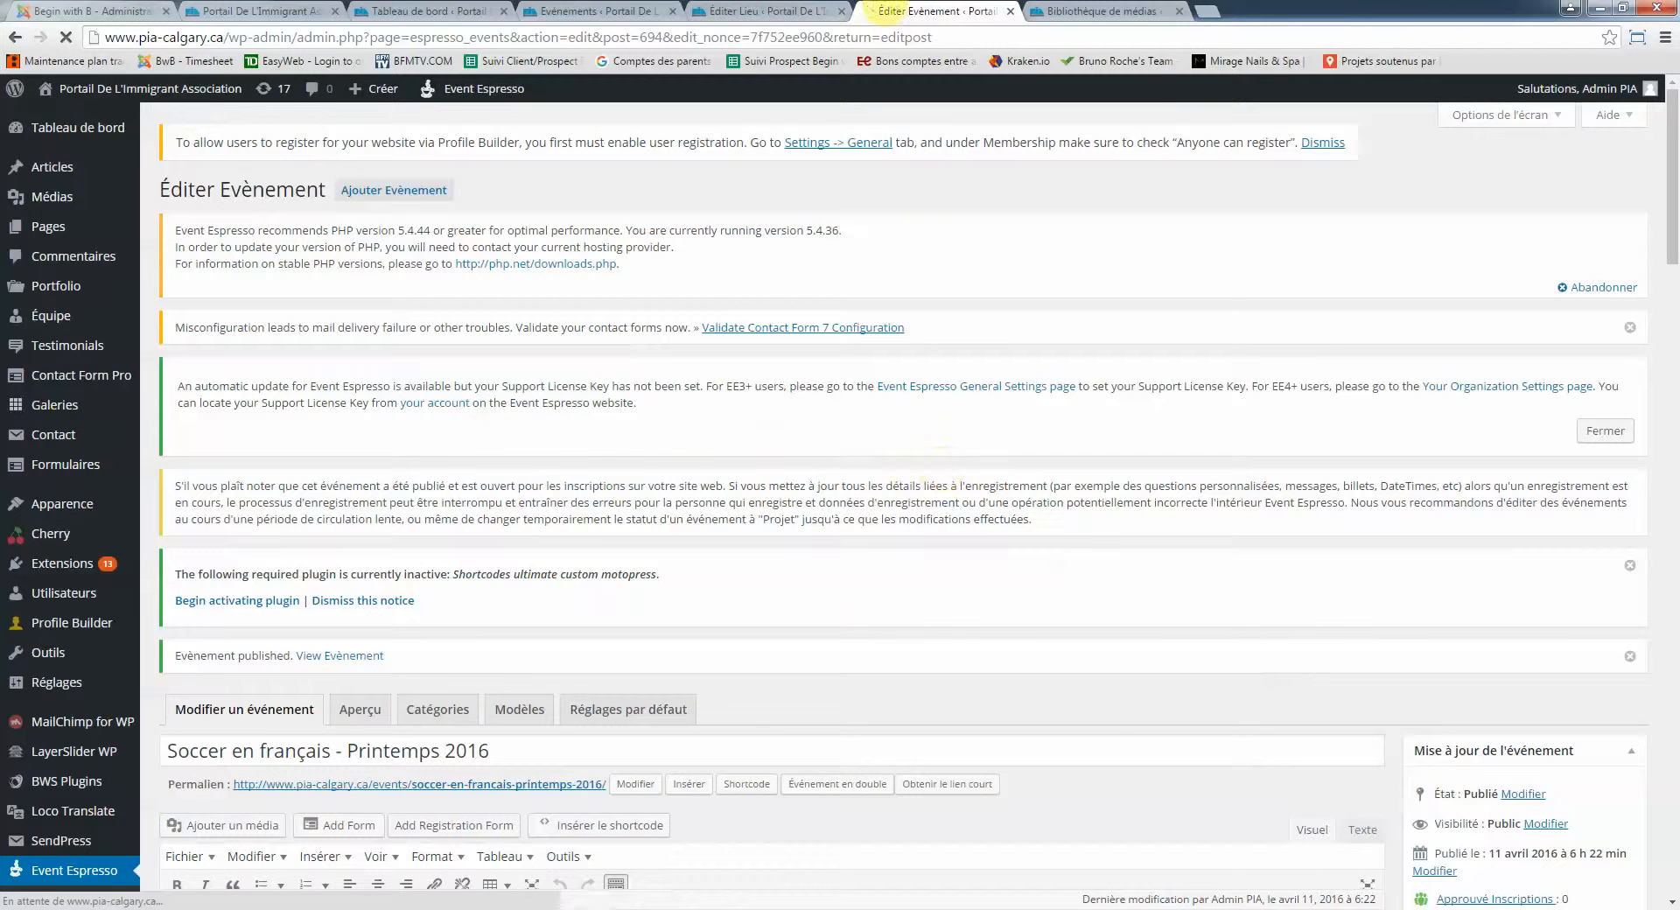
pyautogui.scroll(-3, 936, 414)
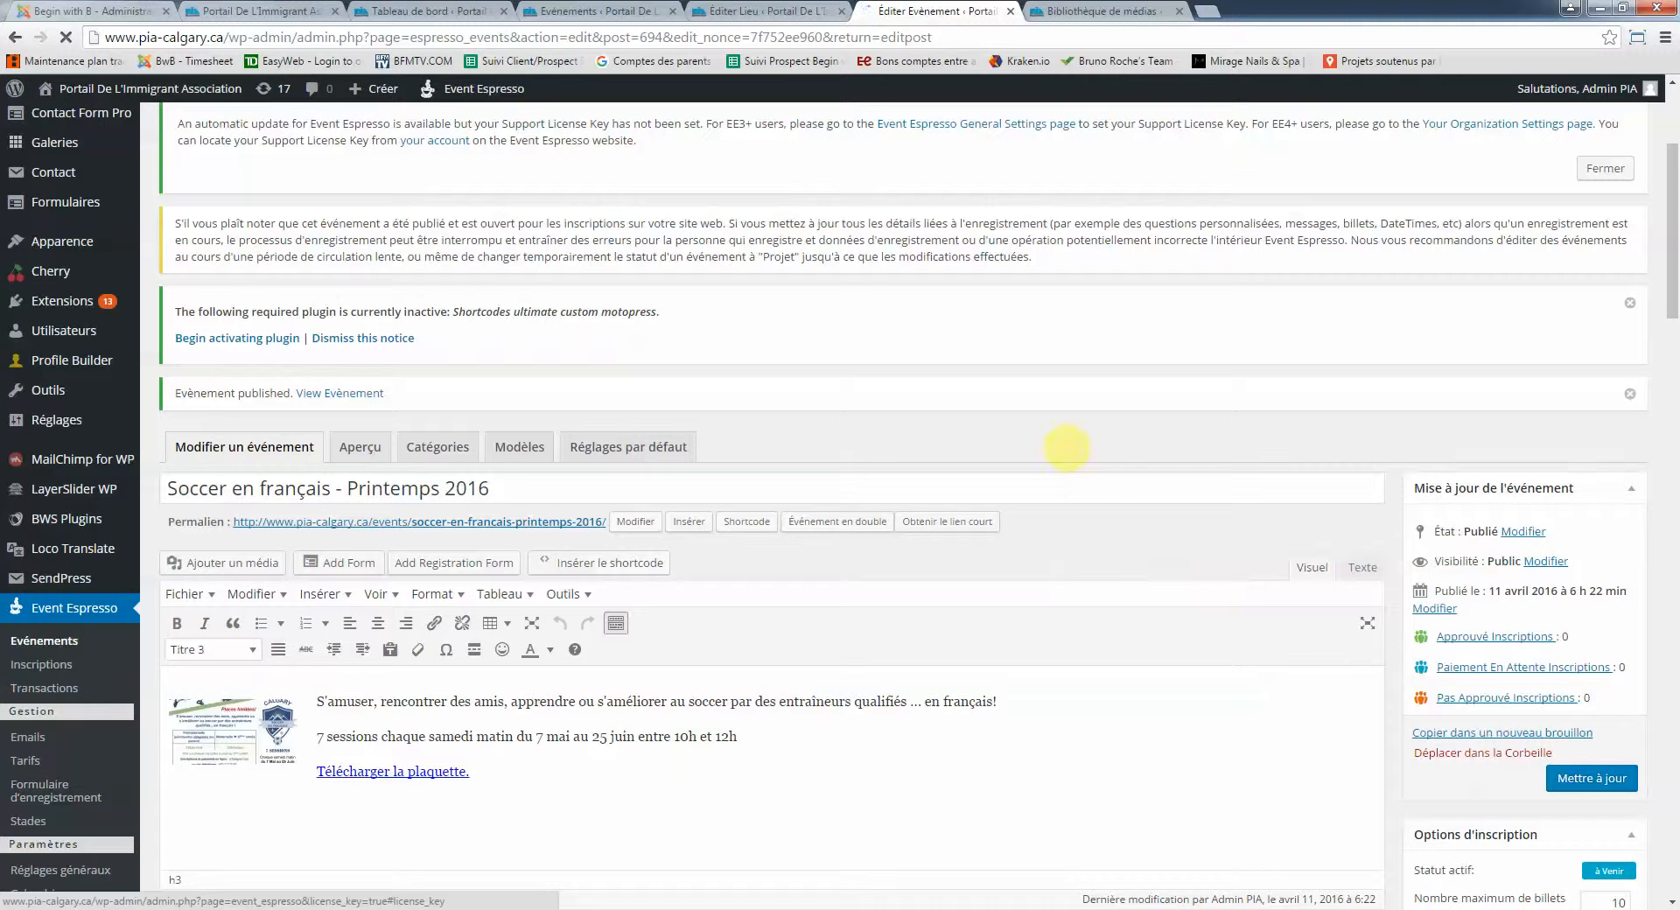
pyautogui.moveTo(179, 393); pyautogui.dragTo(284, 393)
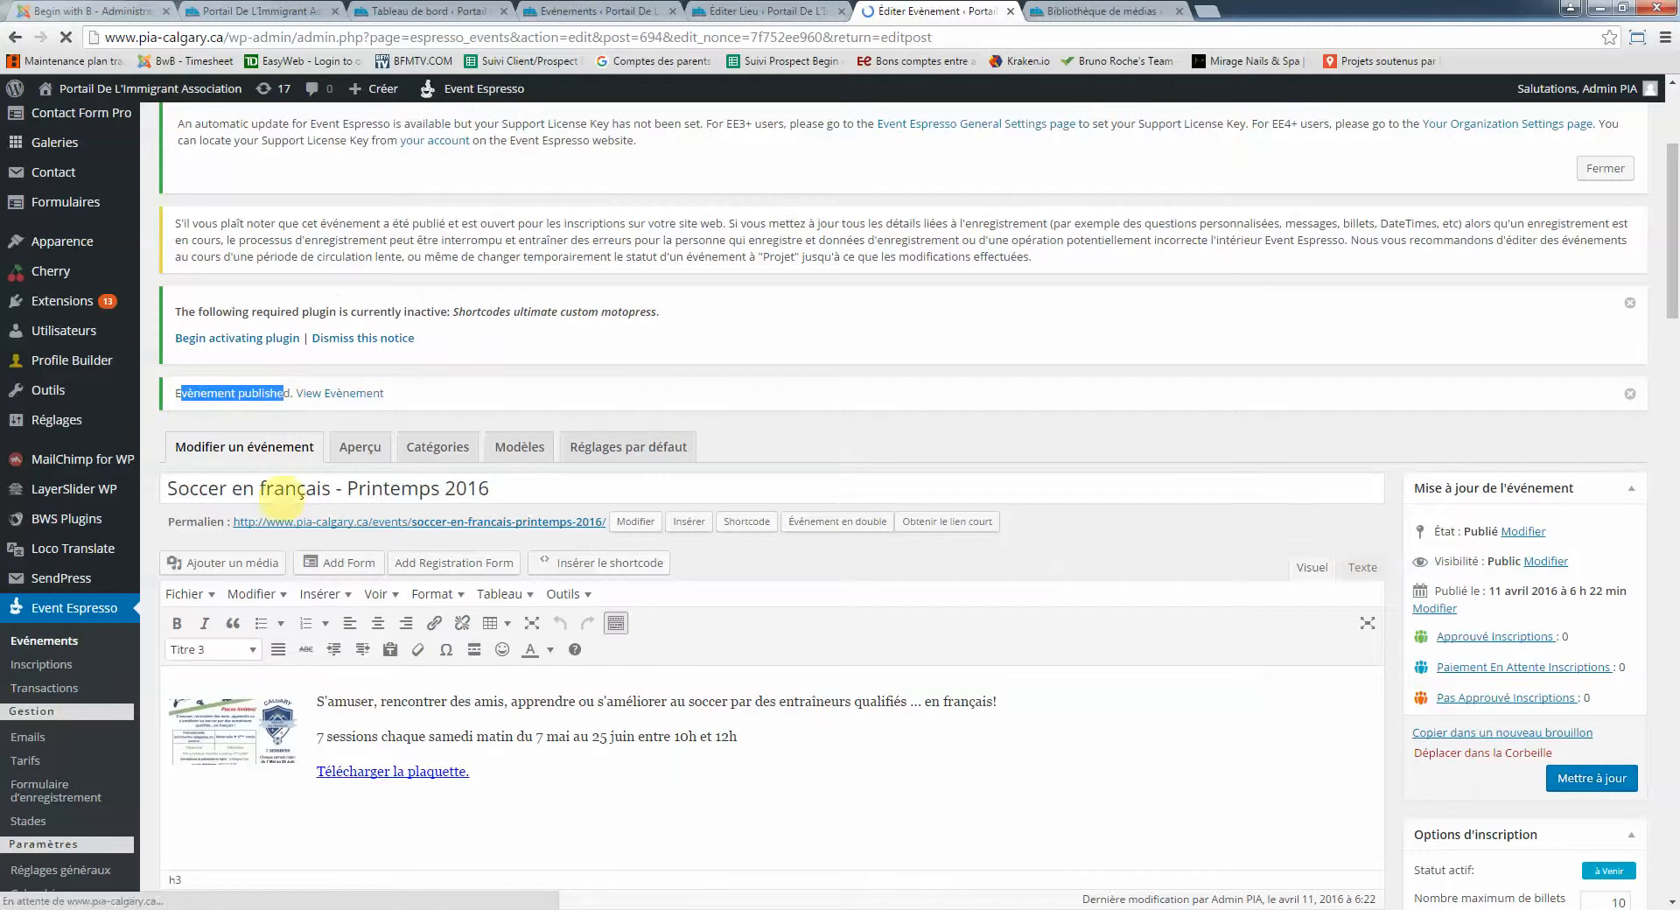
pyautogui.click(260, 10)
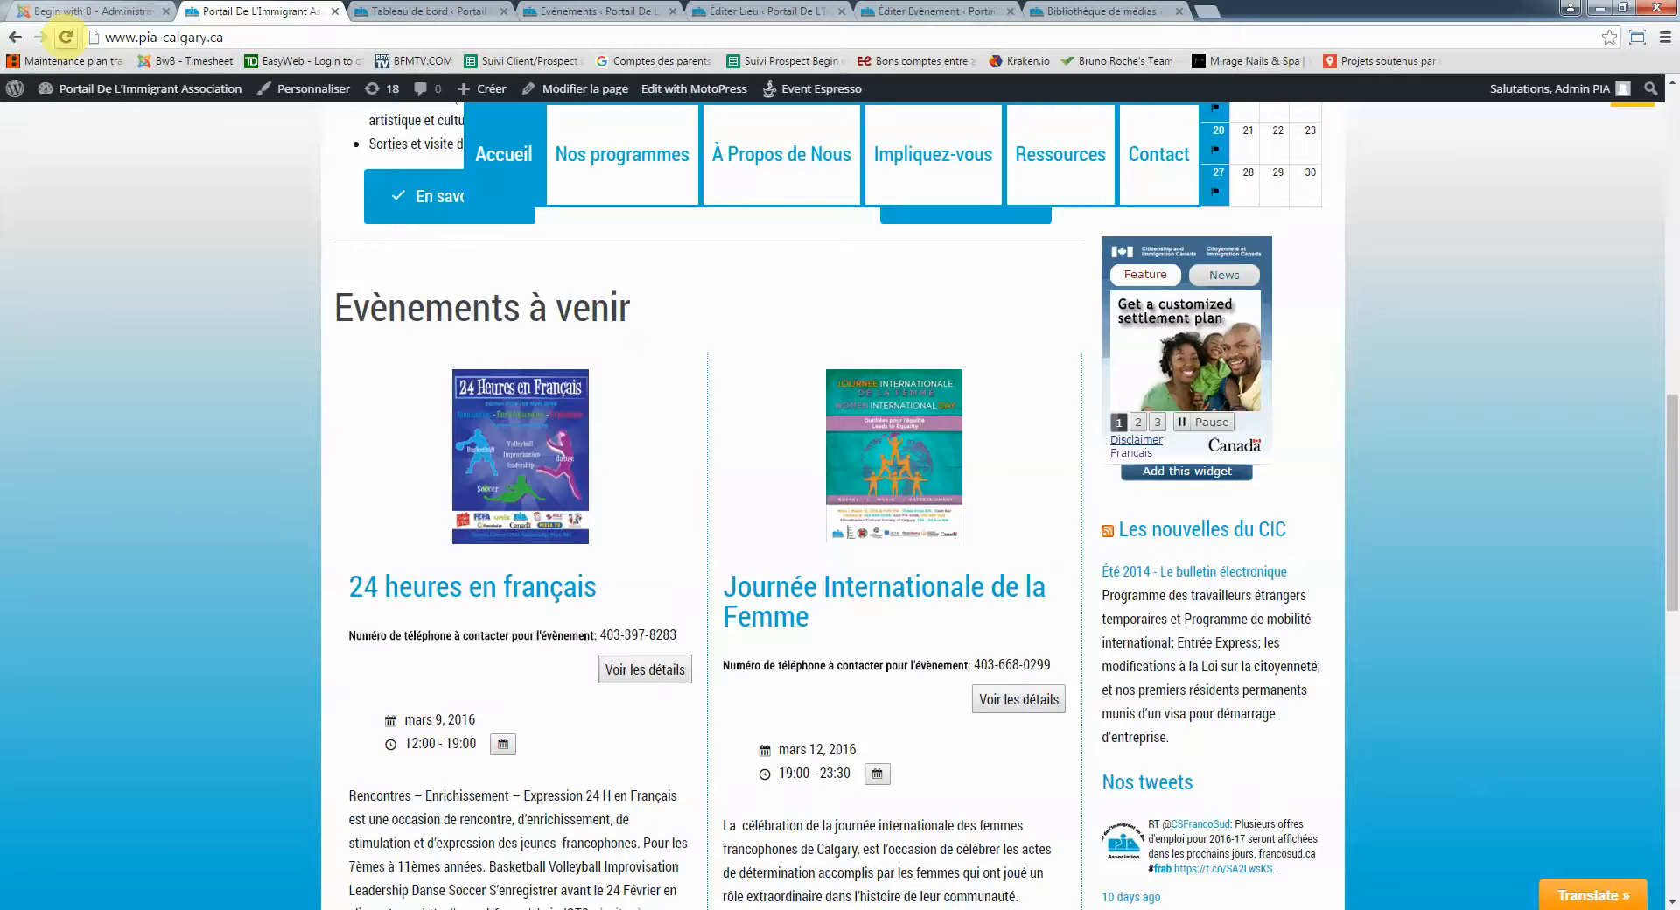
# Reload the homepage and find the Soccer en français listing under Evènements à venir
pyautogui.click(66, 37)
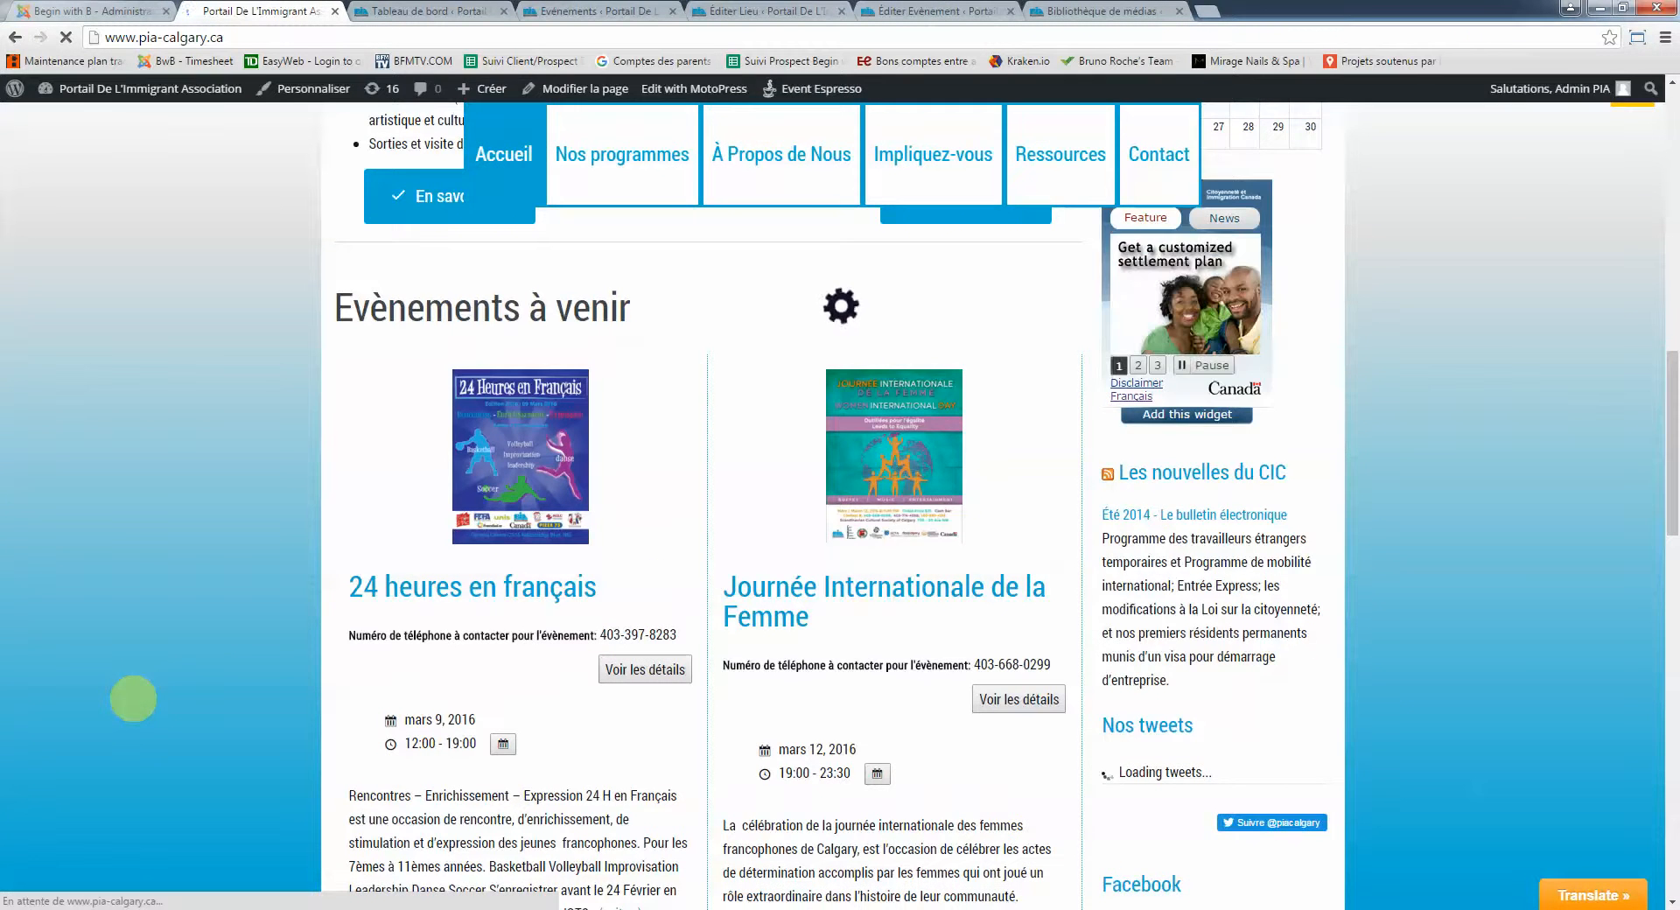
pyautogui.scroll(-8, 133, 699)
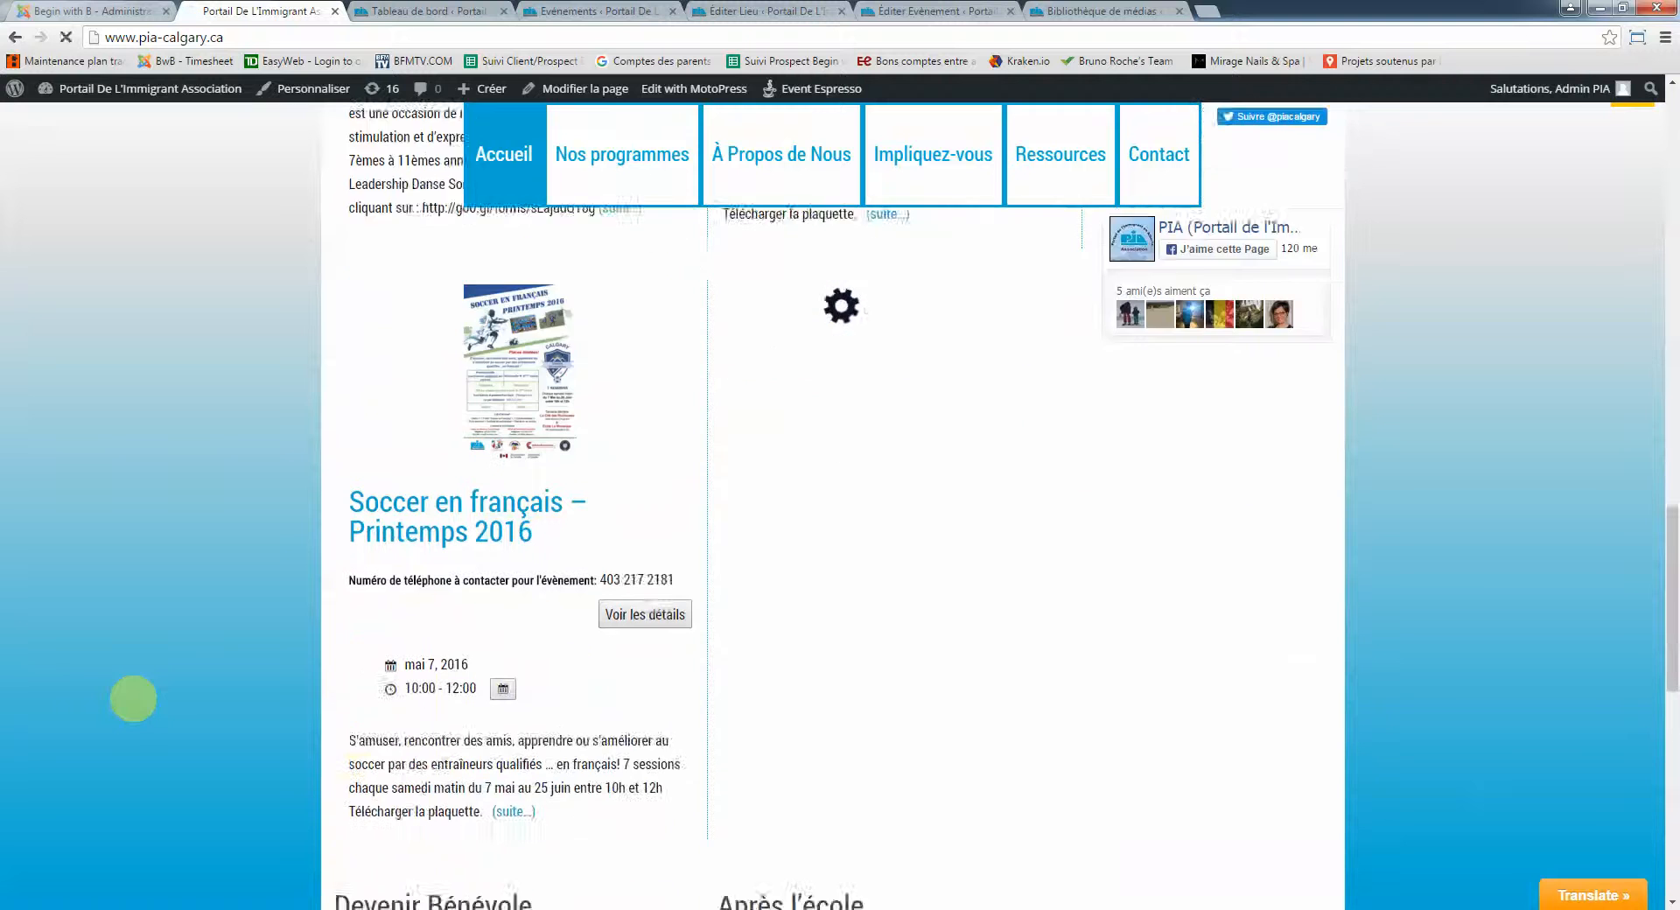
pyautogui.scroll(-2, 133, 698)
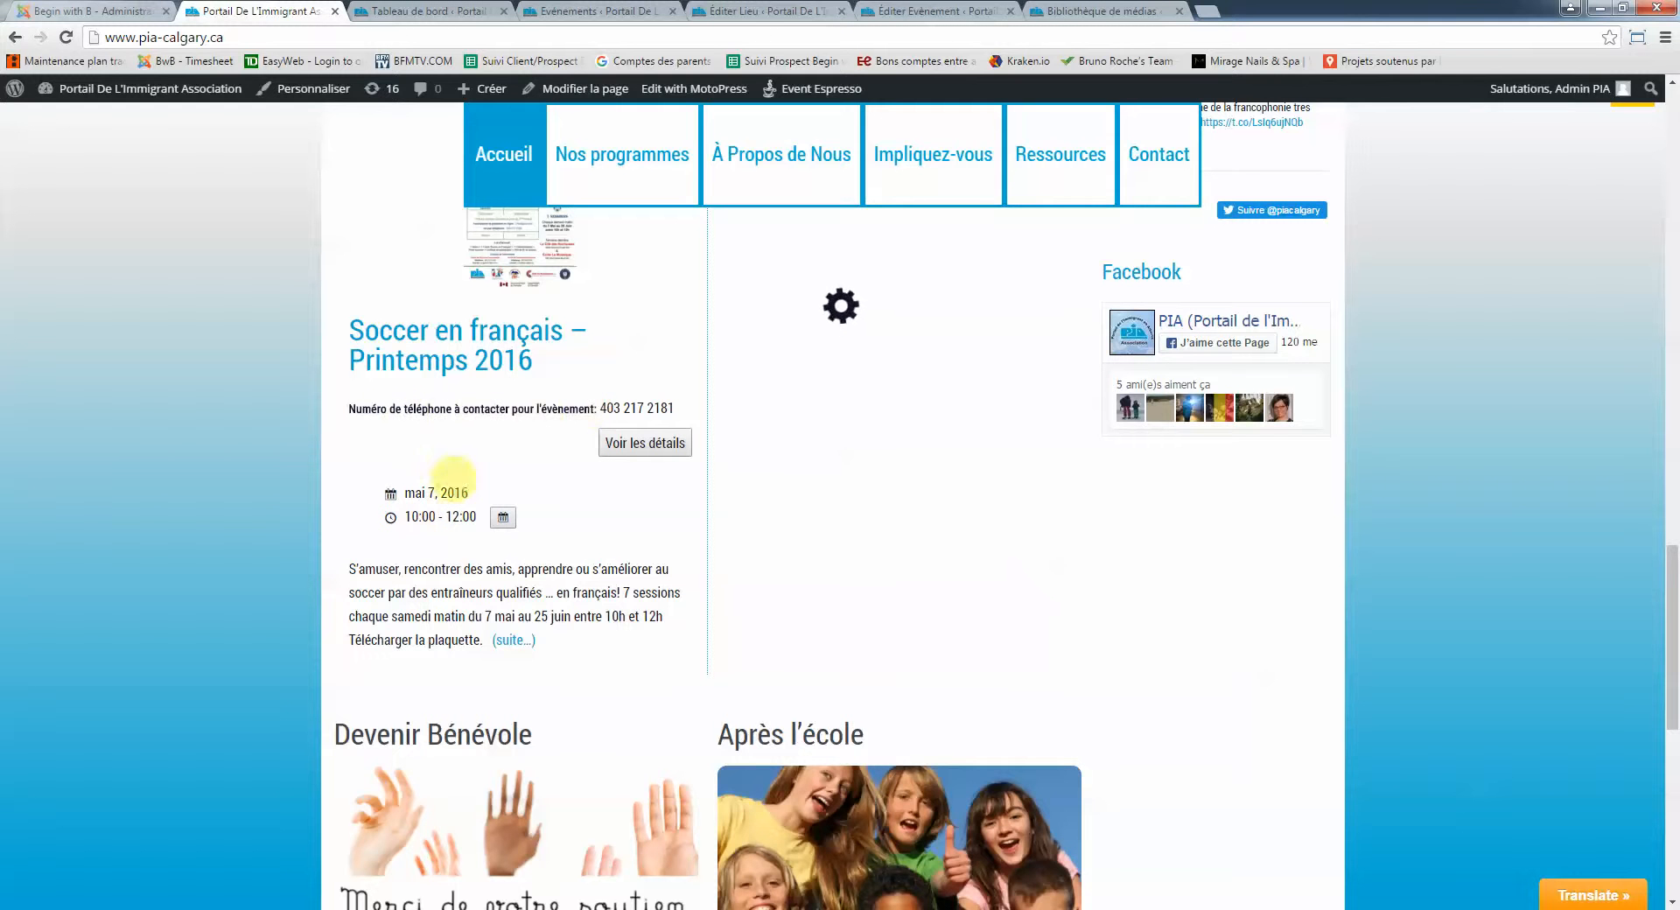
pyautogui.scroll(8, 440, 518)
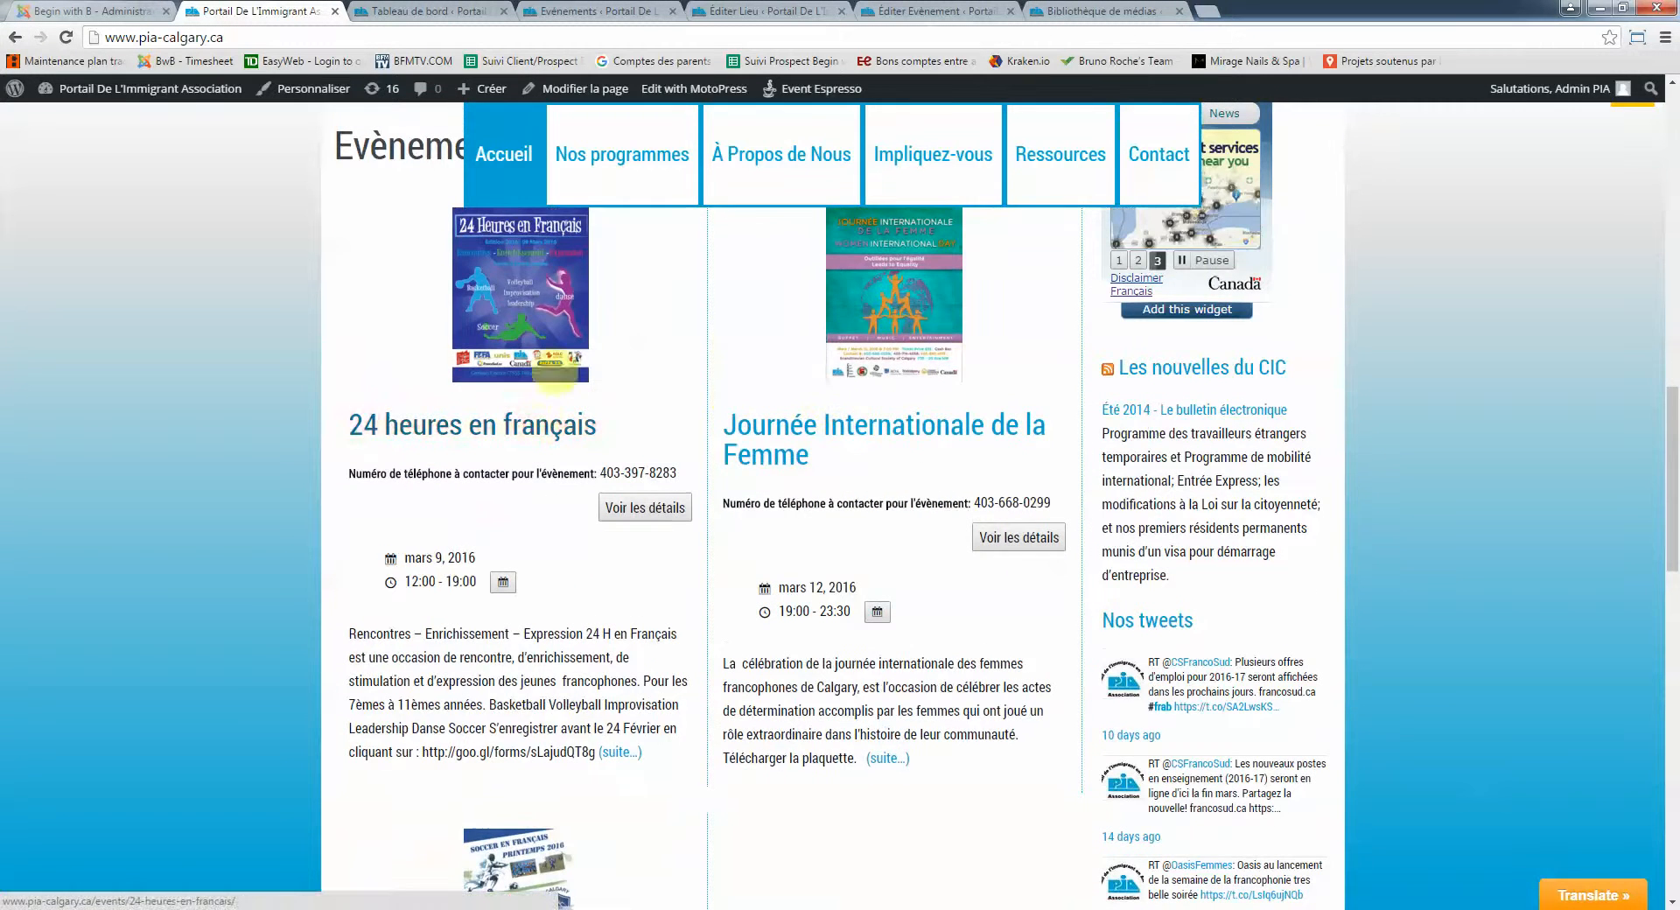
pyautogui.scroll(5, 892, 402)
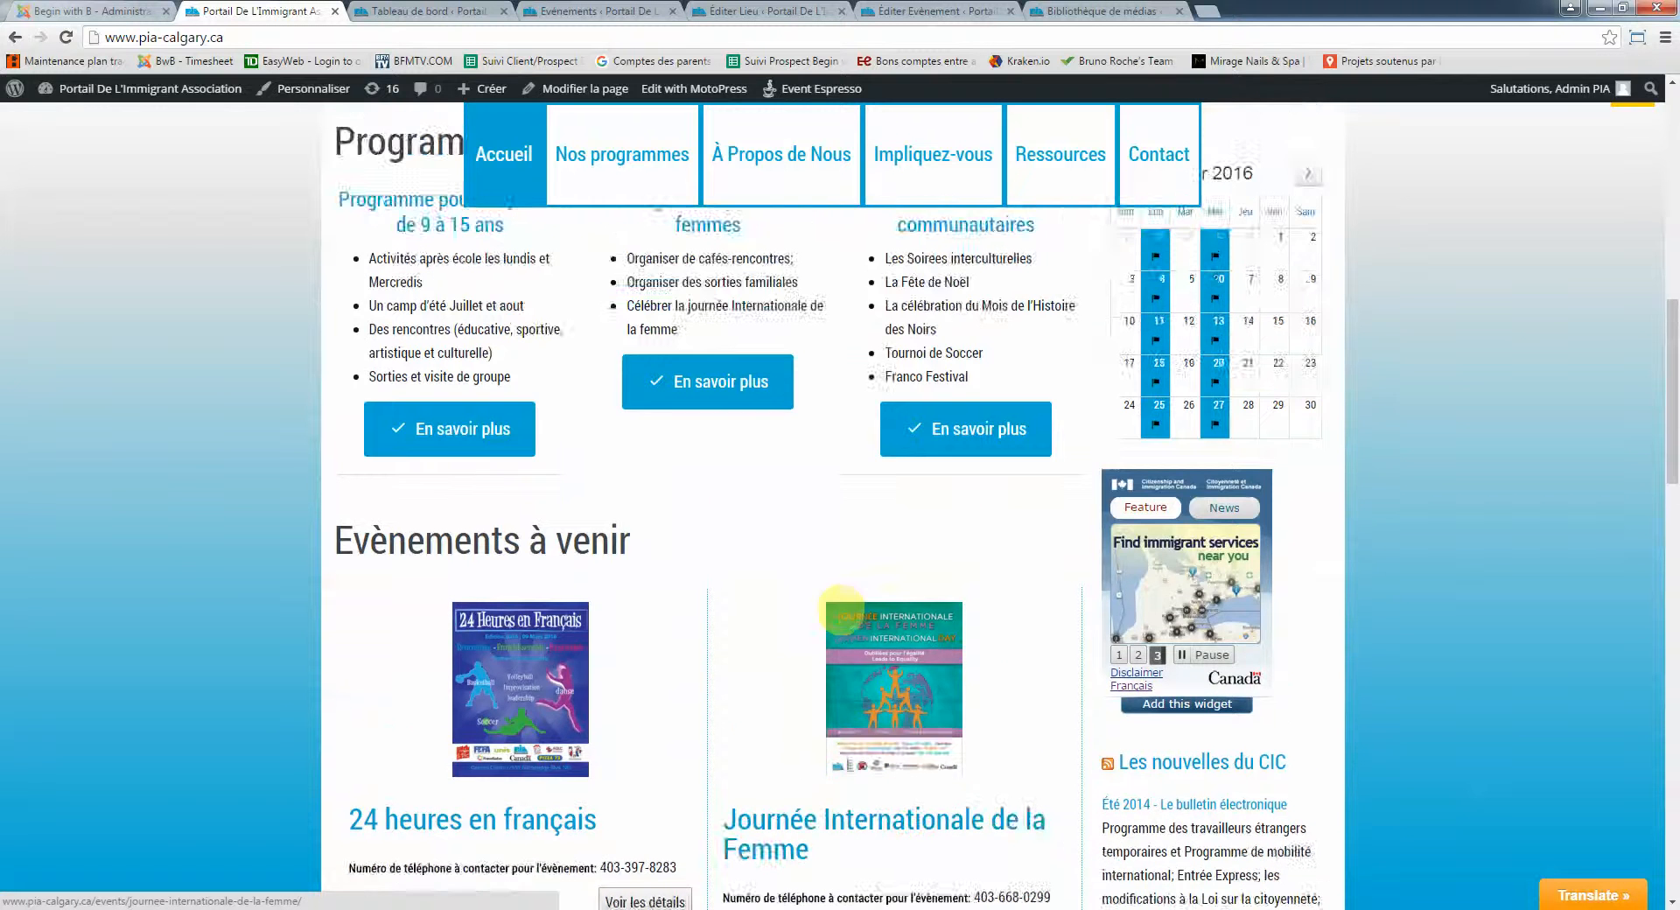
pyautogui.scroll(-3, 505, 700)
pyautogui.scroll(-2, 505, 700)
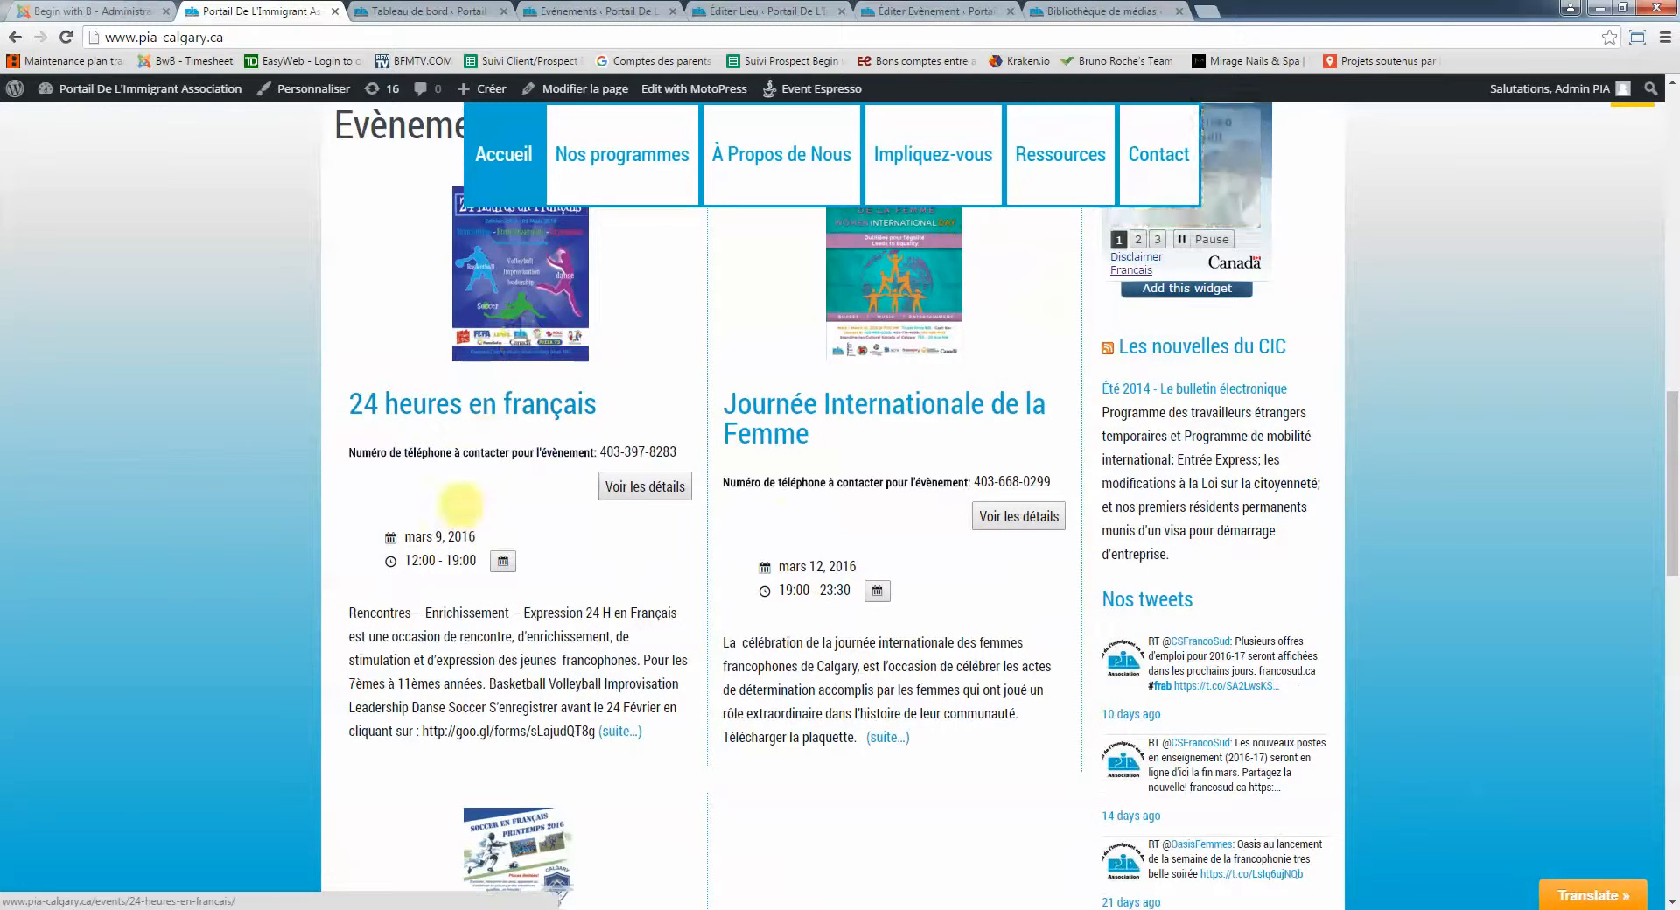
pyautogui.scroll(-6, 491, 488)
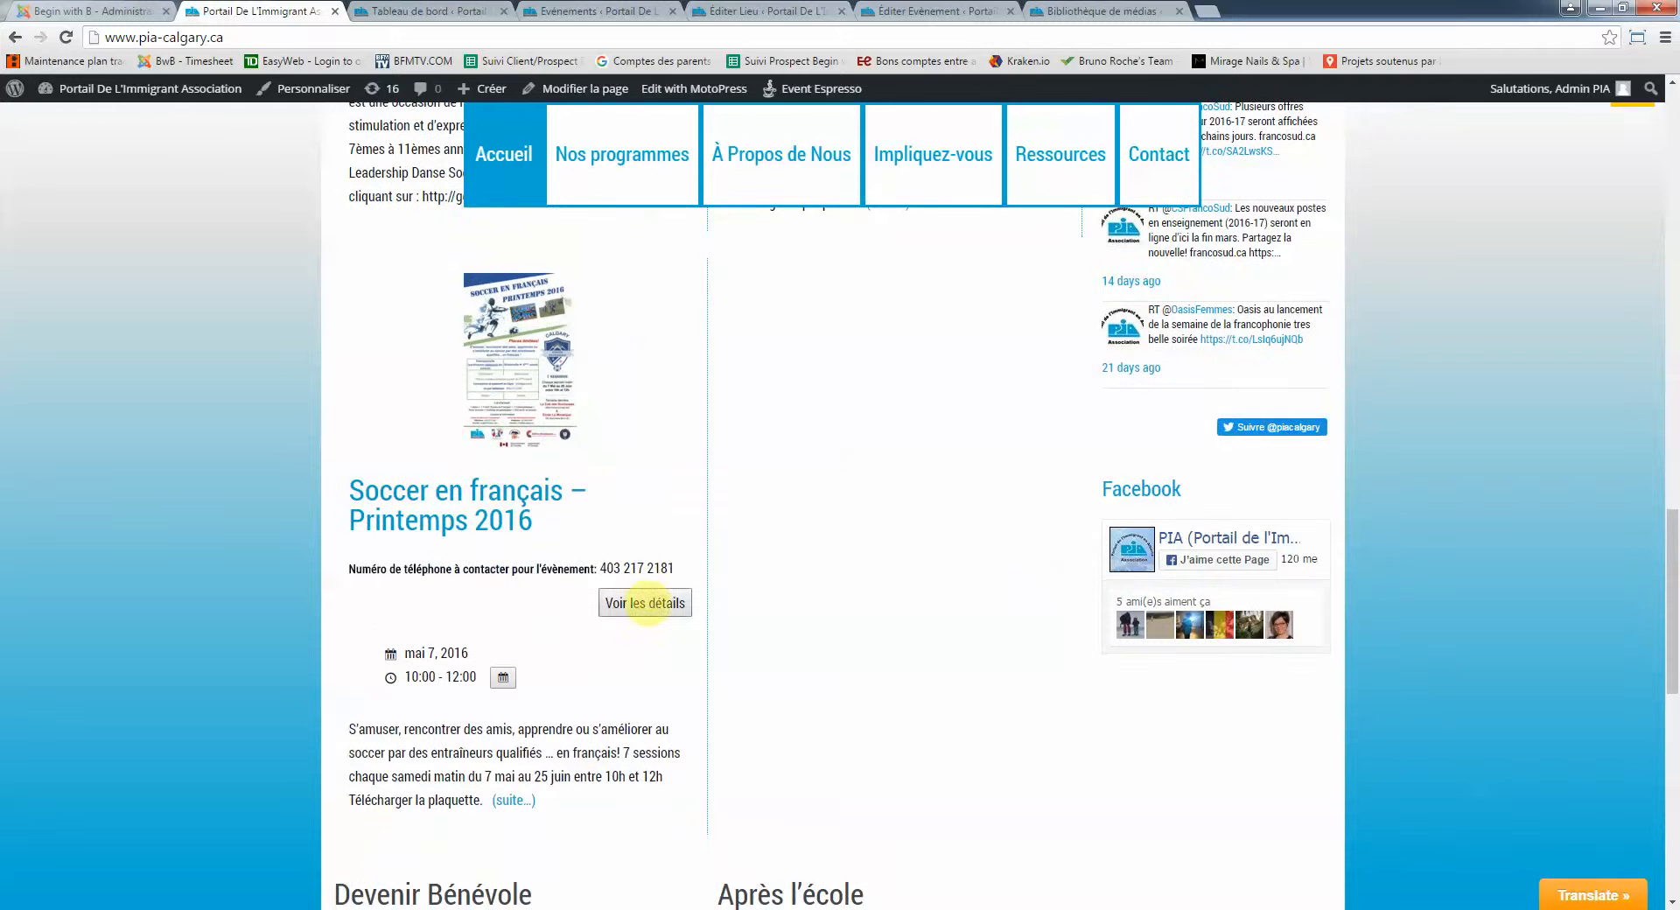
pyautogui.rightClick(648, 602)
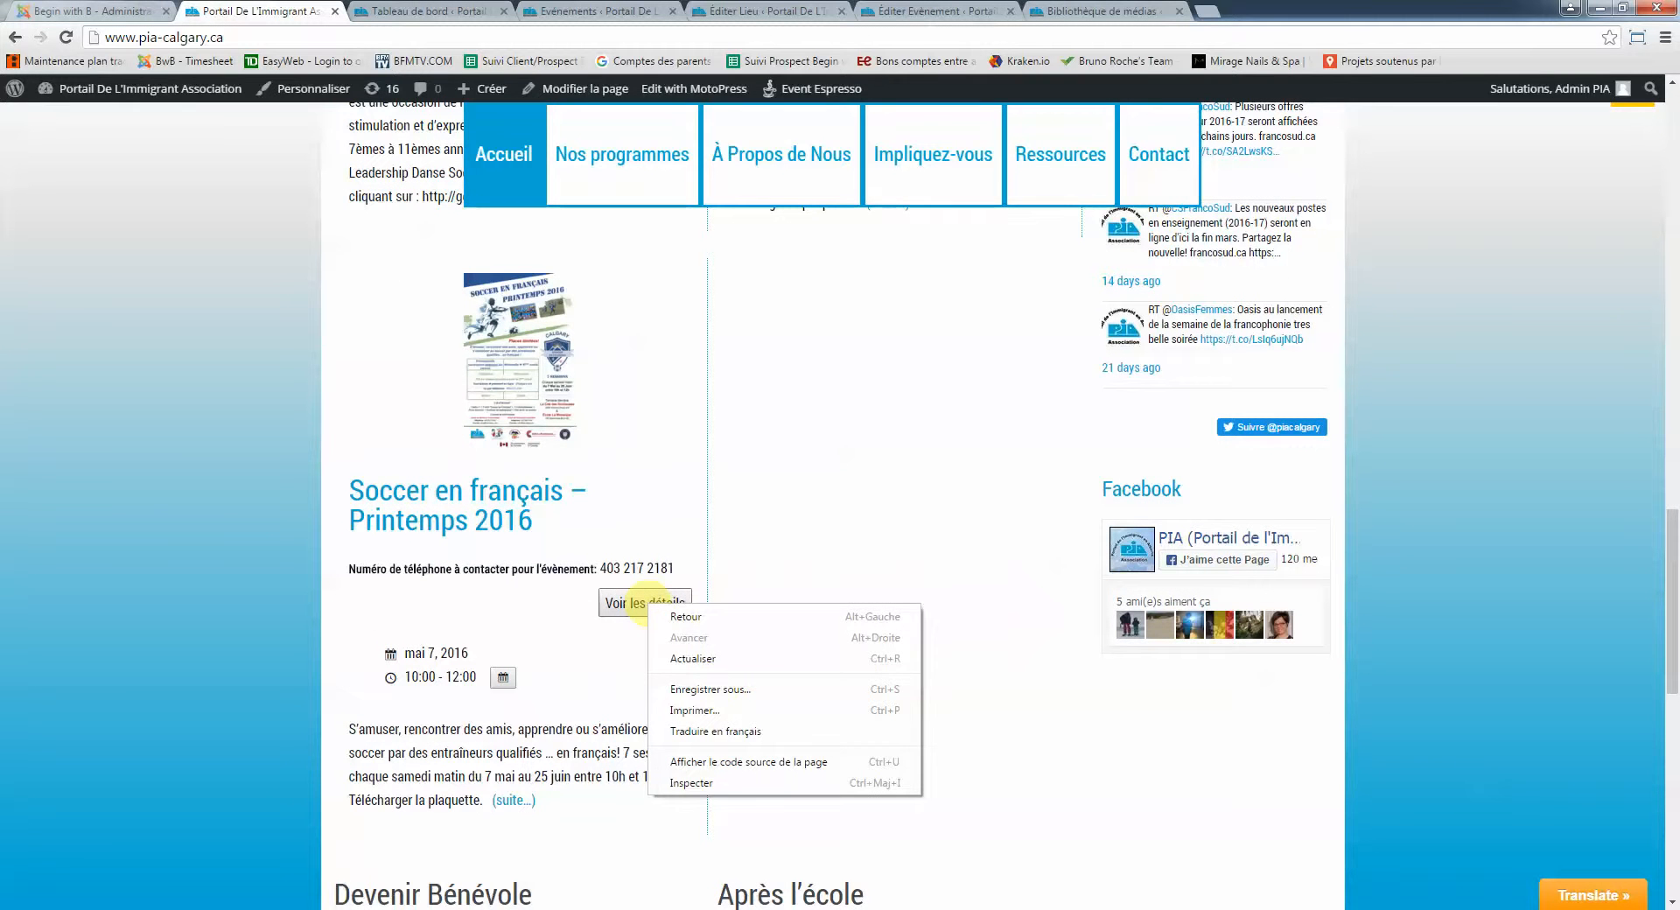
pyautogui.click(626, 602)
pyautogui.click(647, 603)
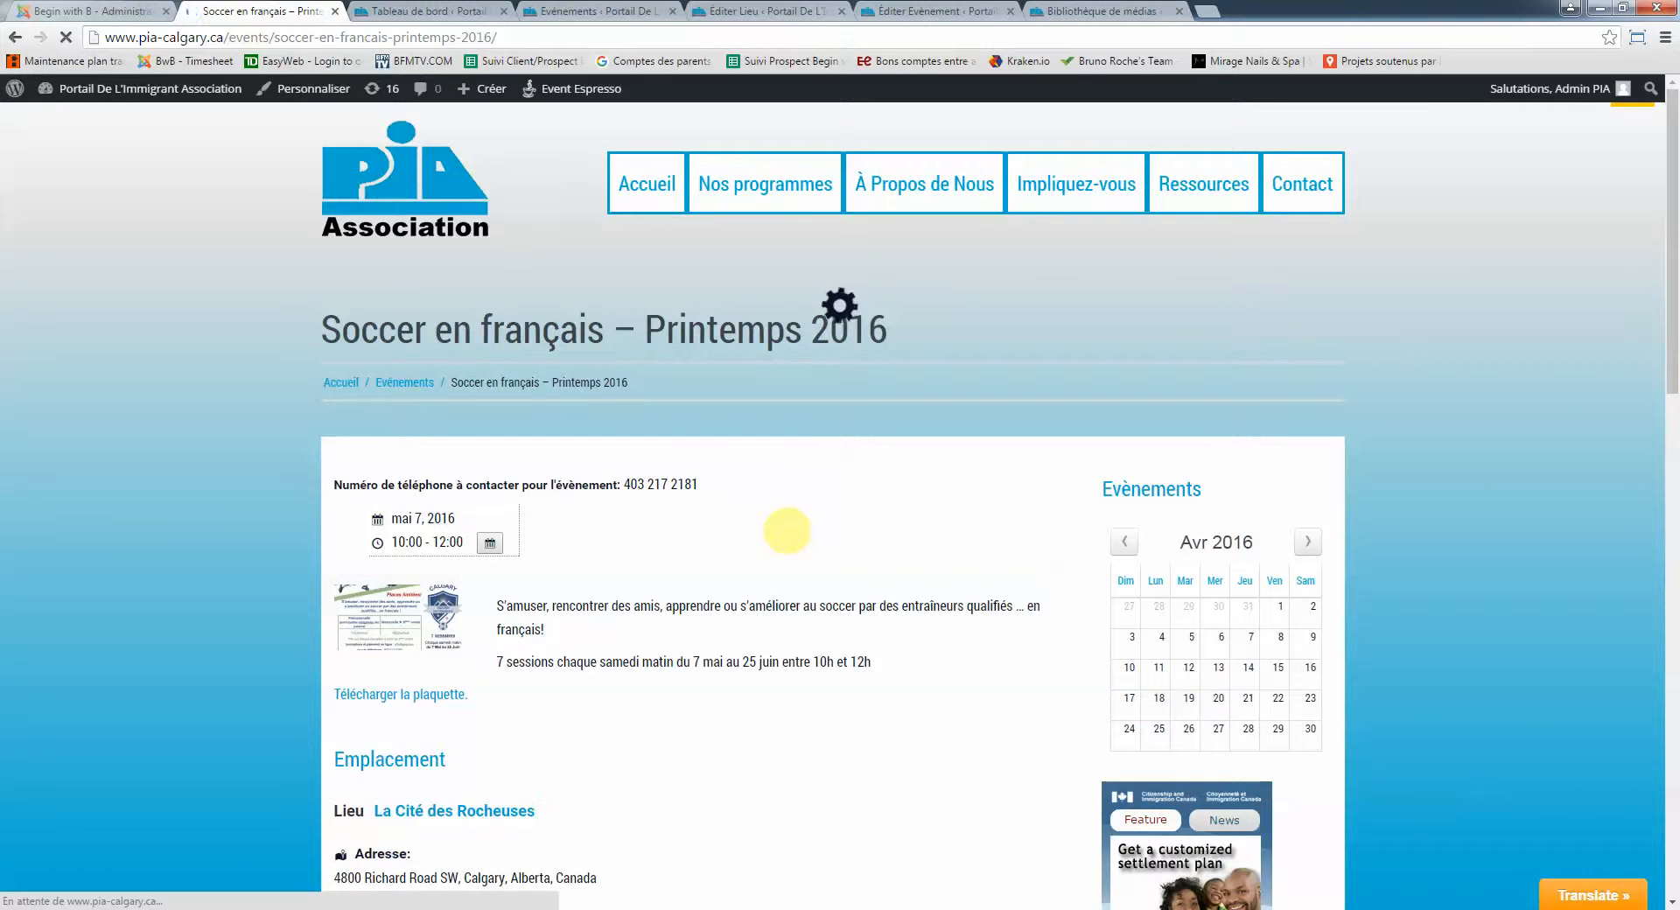
pyautogui.scroll(-2, 787, 531)
pyautogui.scroll(3, 770, 534)
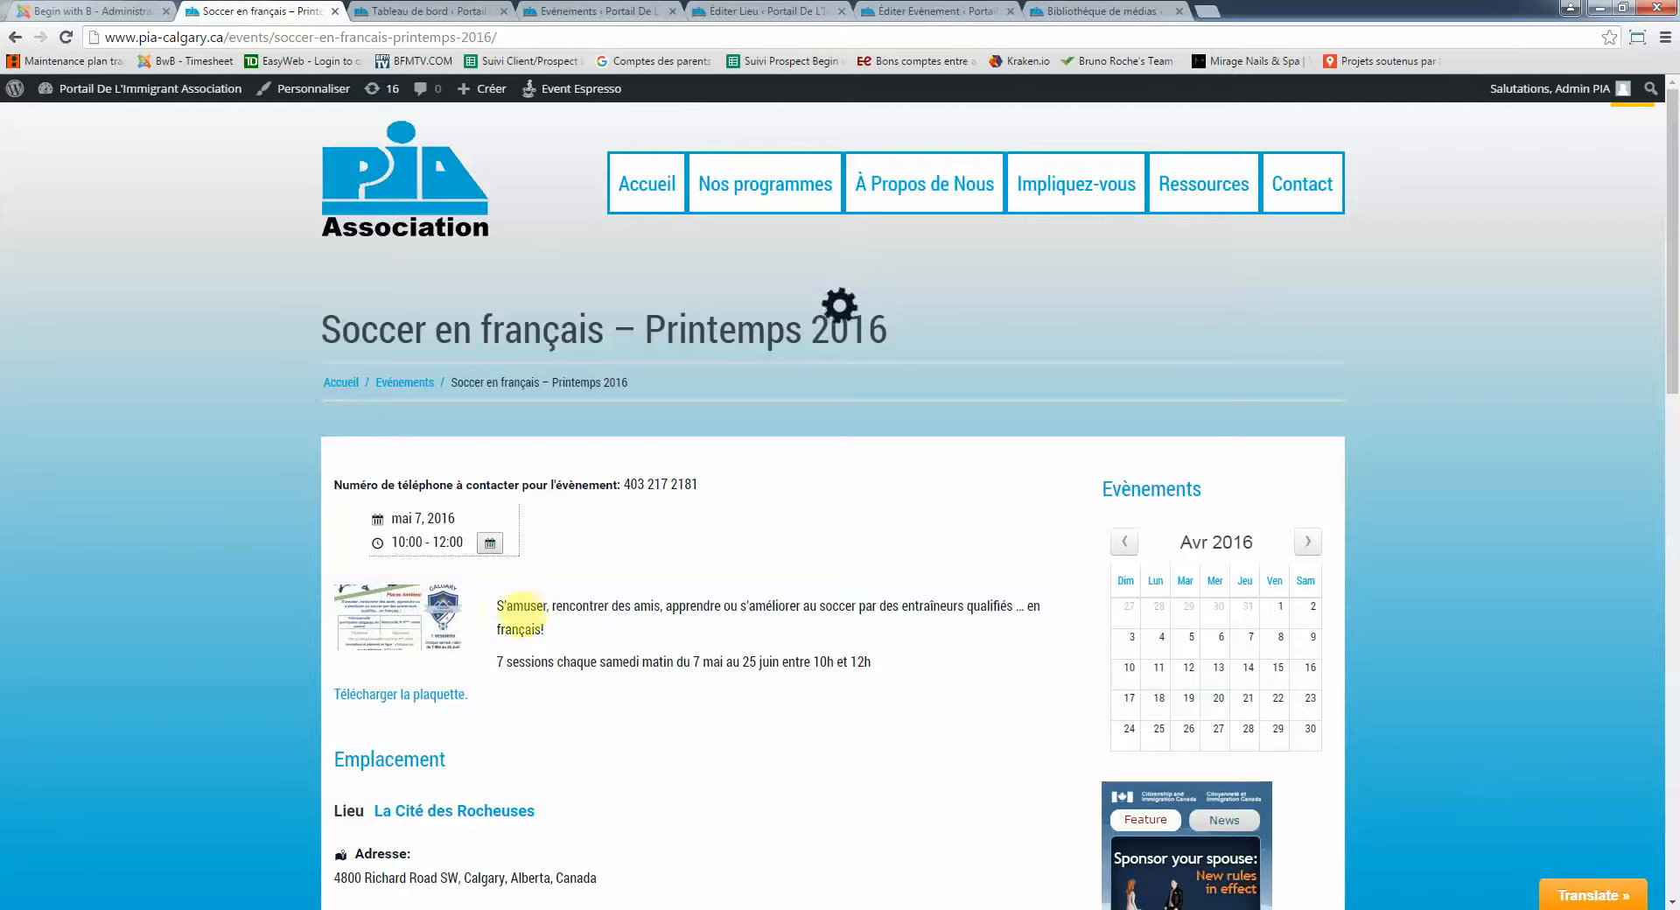
pyautogui.moveTo(326, 327); pyautogui.dragTo(888, 334)
pyautogui.click(694, 618)
pyautogui.moveTo(497, 604); pyautogui.dragTo(768, 661)
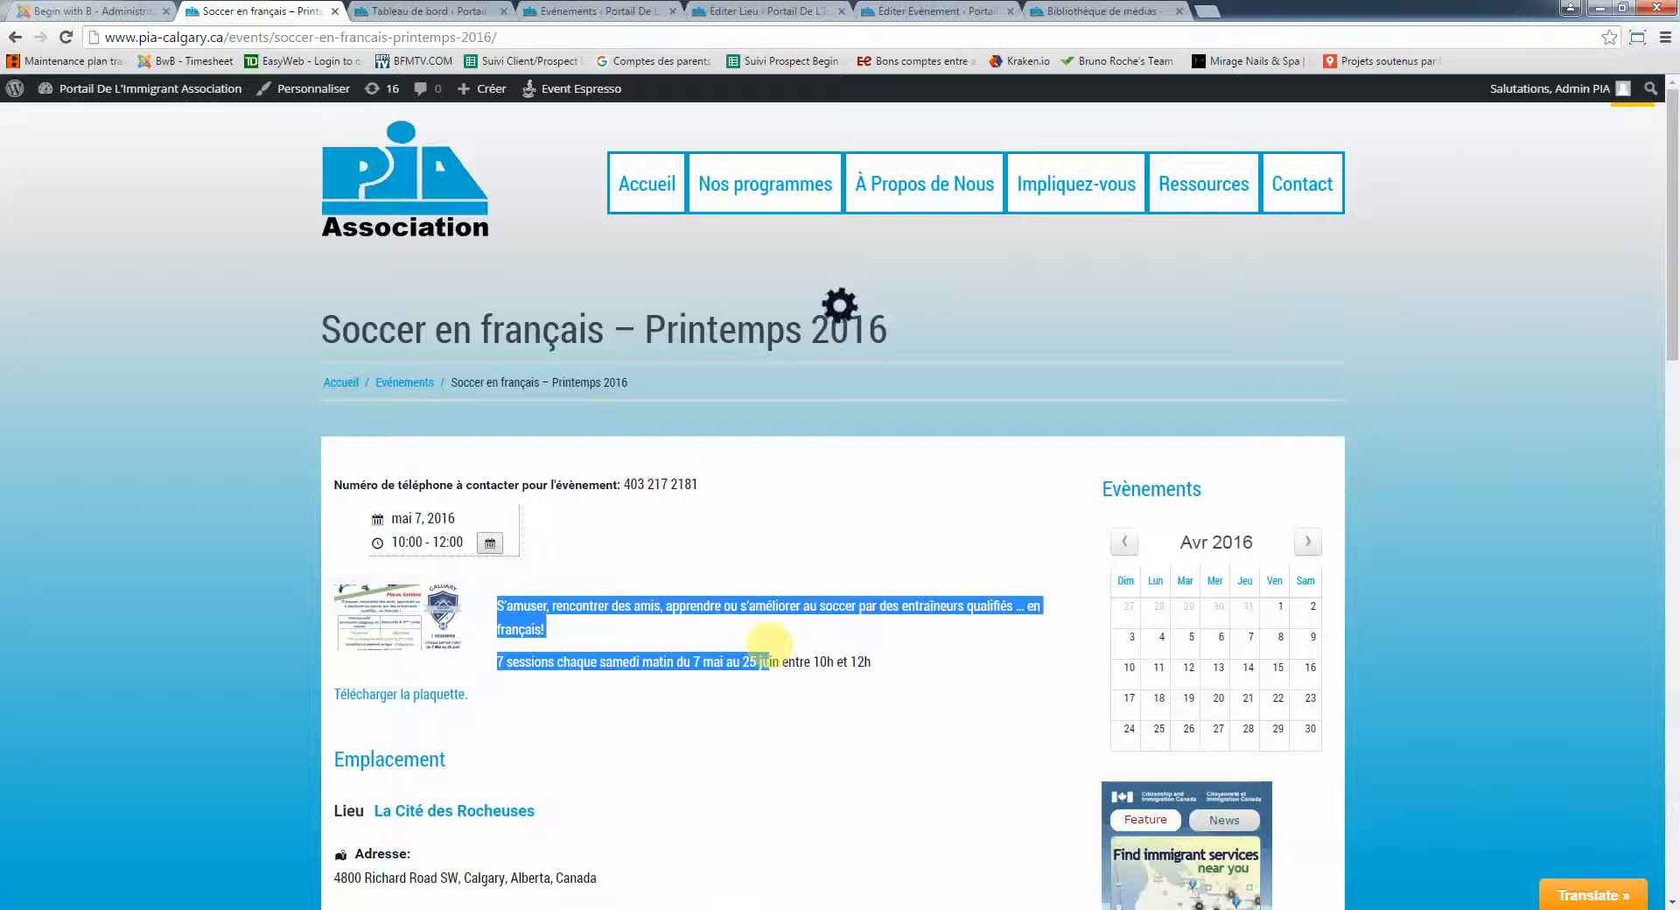
pyautogui.scroll(-4, 769, 645)
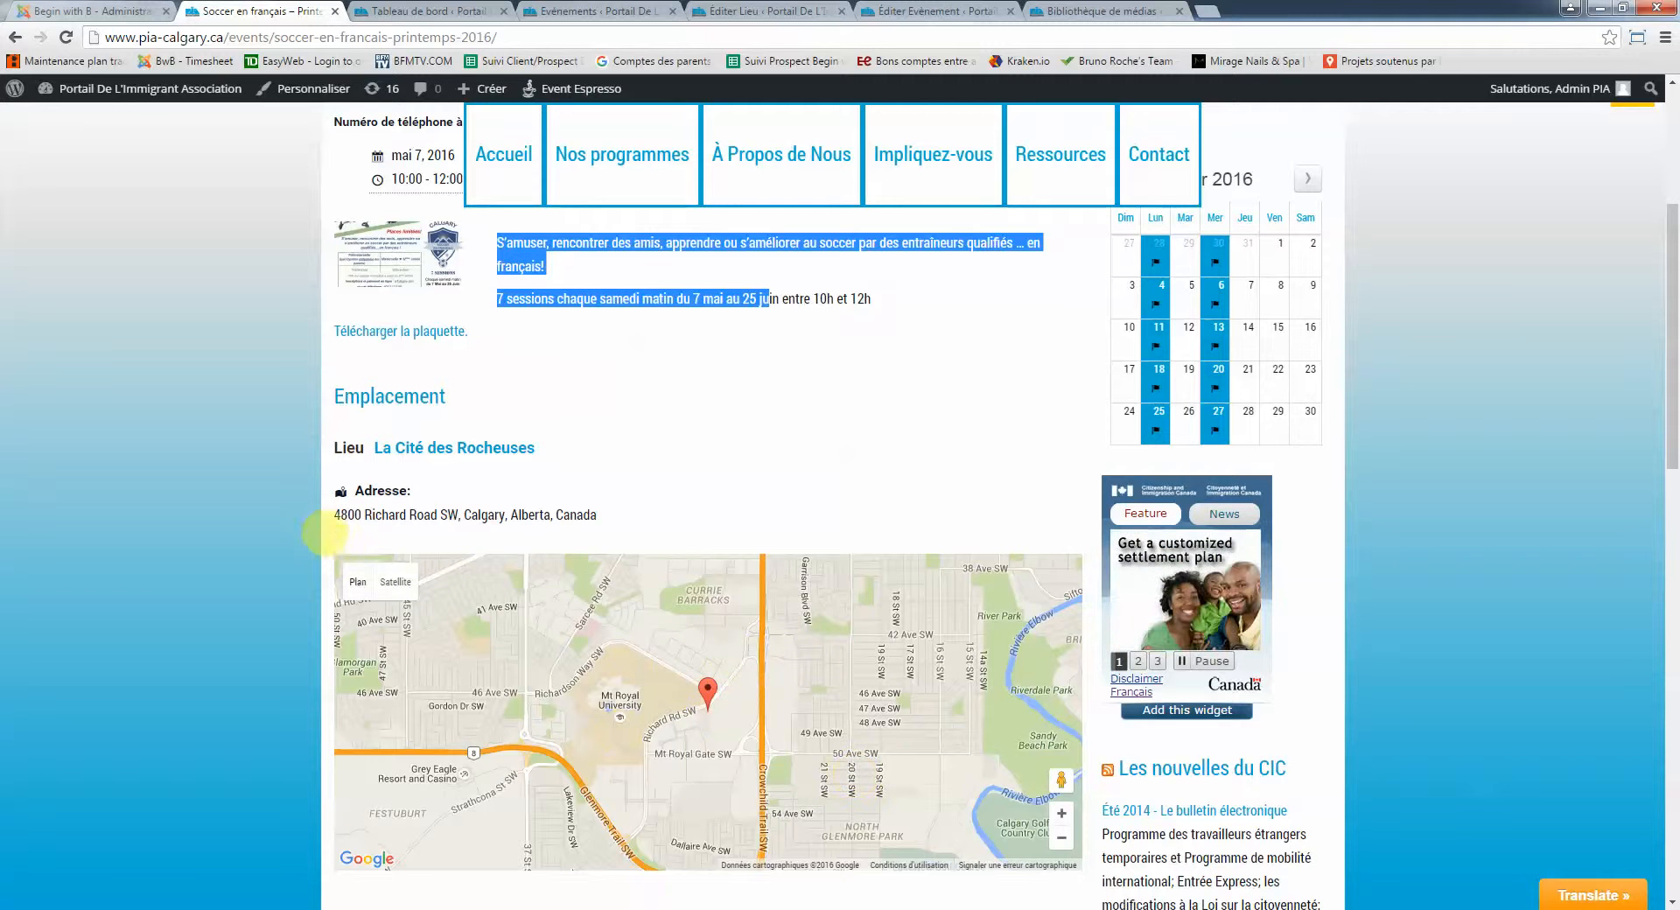
pyautogui.scroll(-1, 744, 486)
pyautogui.scroll(-3, 760, 483)
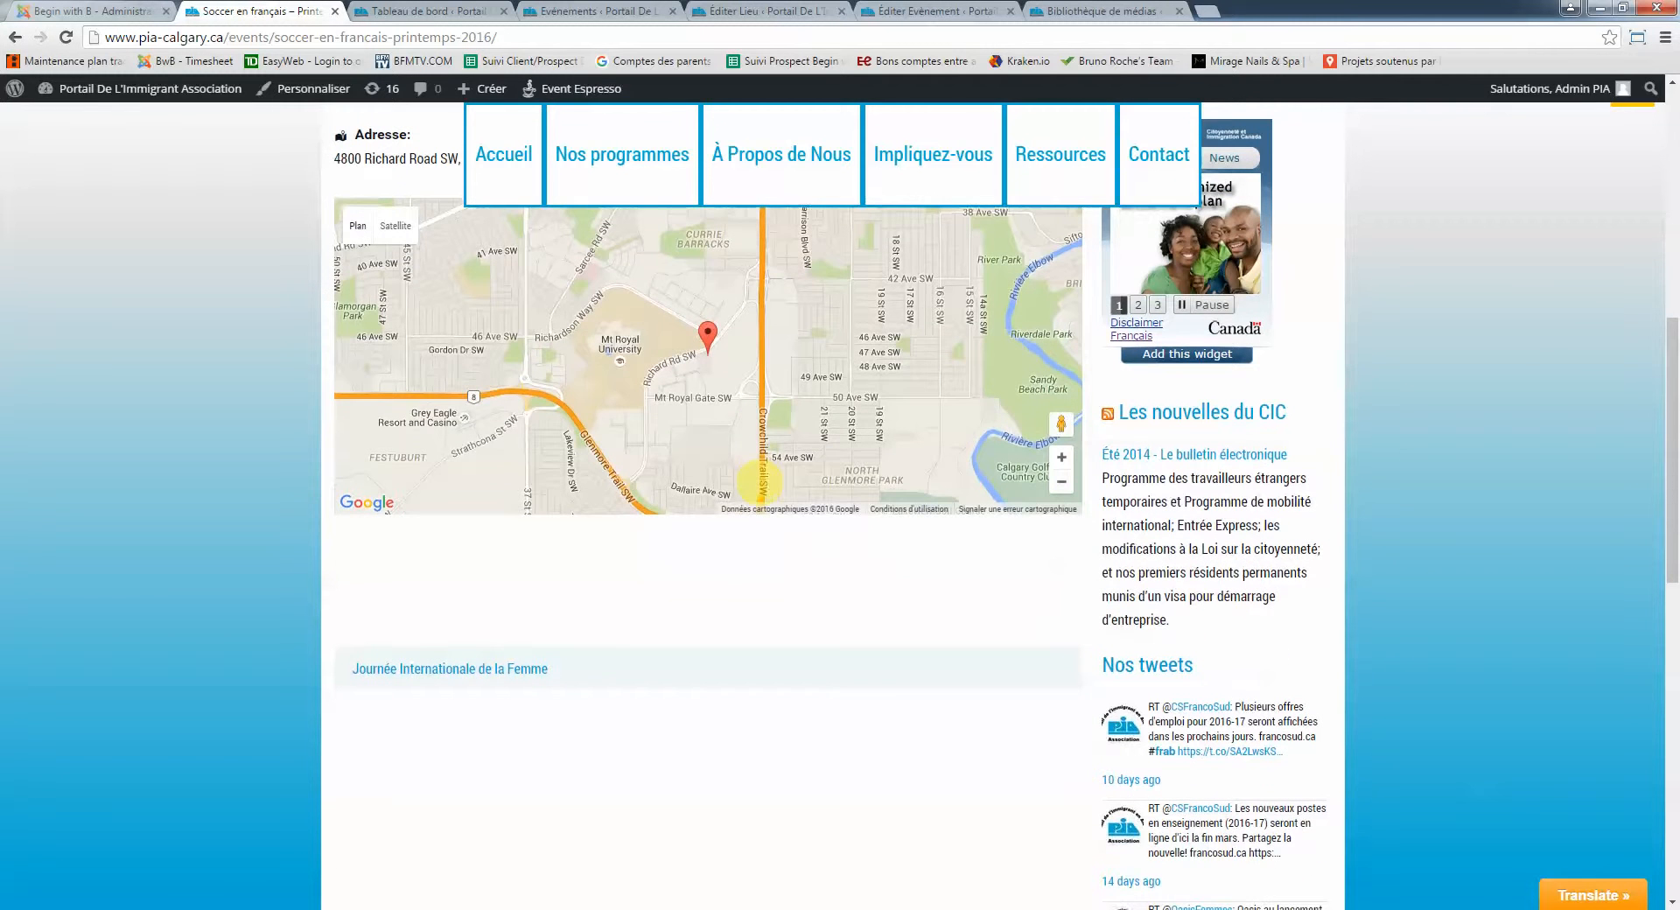
pyautogui.scroll(1, 759, 481)
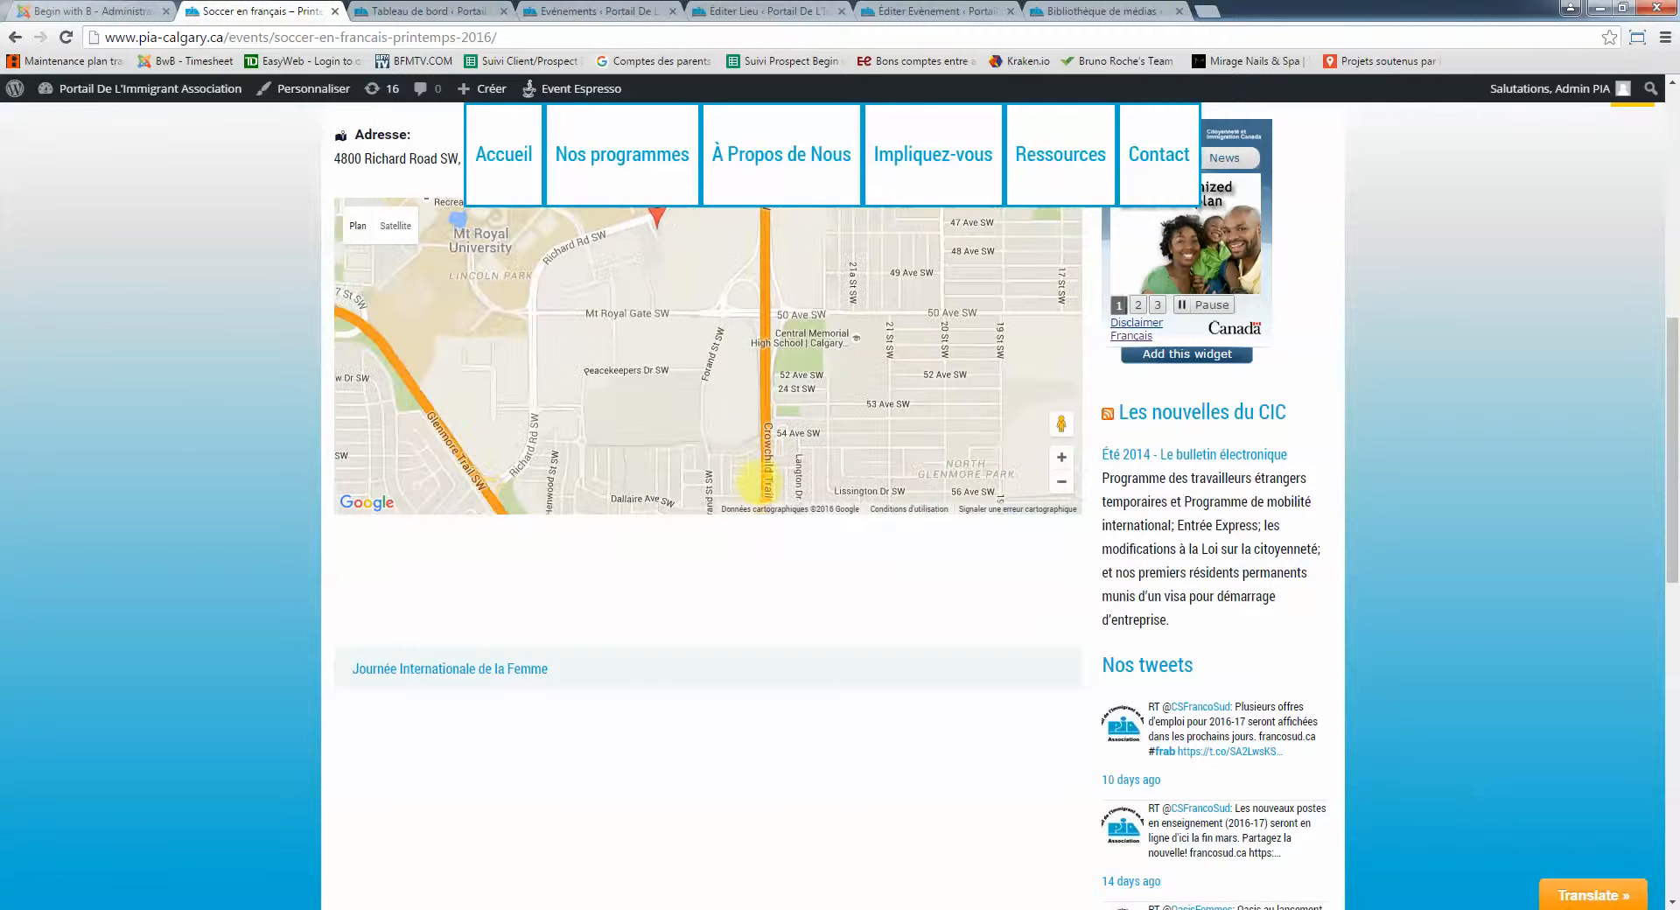
pyautogui.scroll(2, 196, 417)
pyautogui.scroll(3, 196, 417)
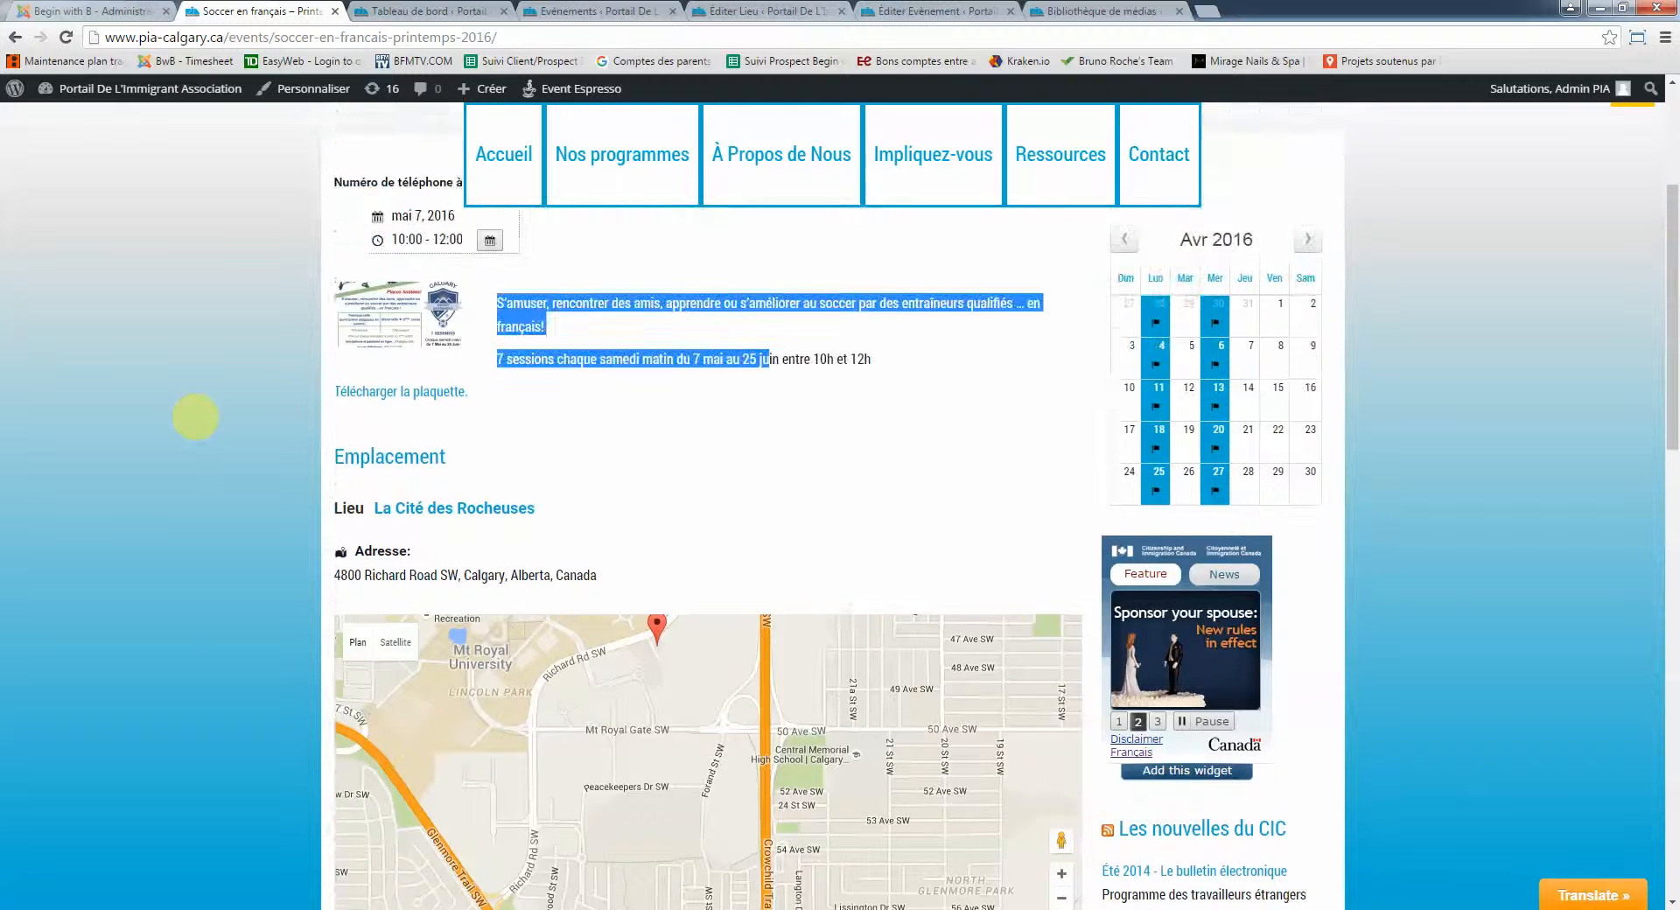
pyautogui.scroll(3, 196, 417)
pyautogui.click(621, 712)
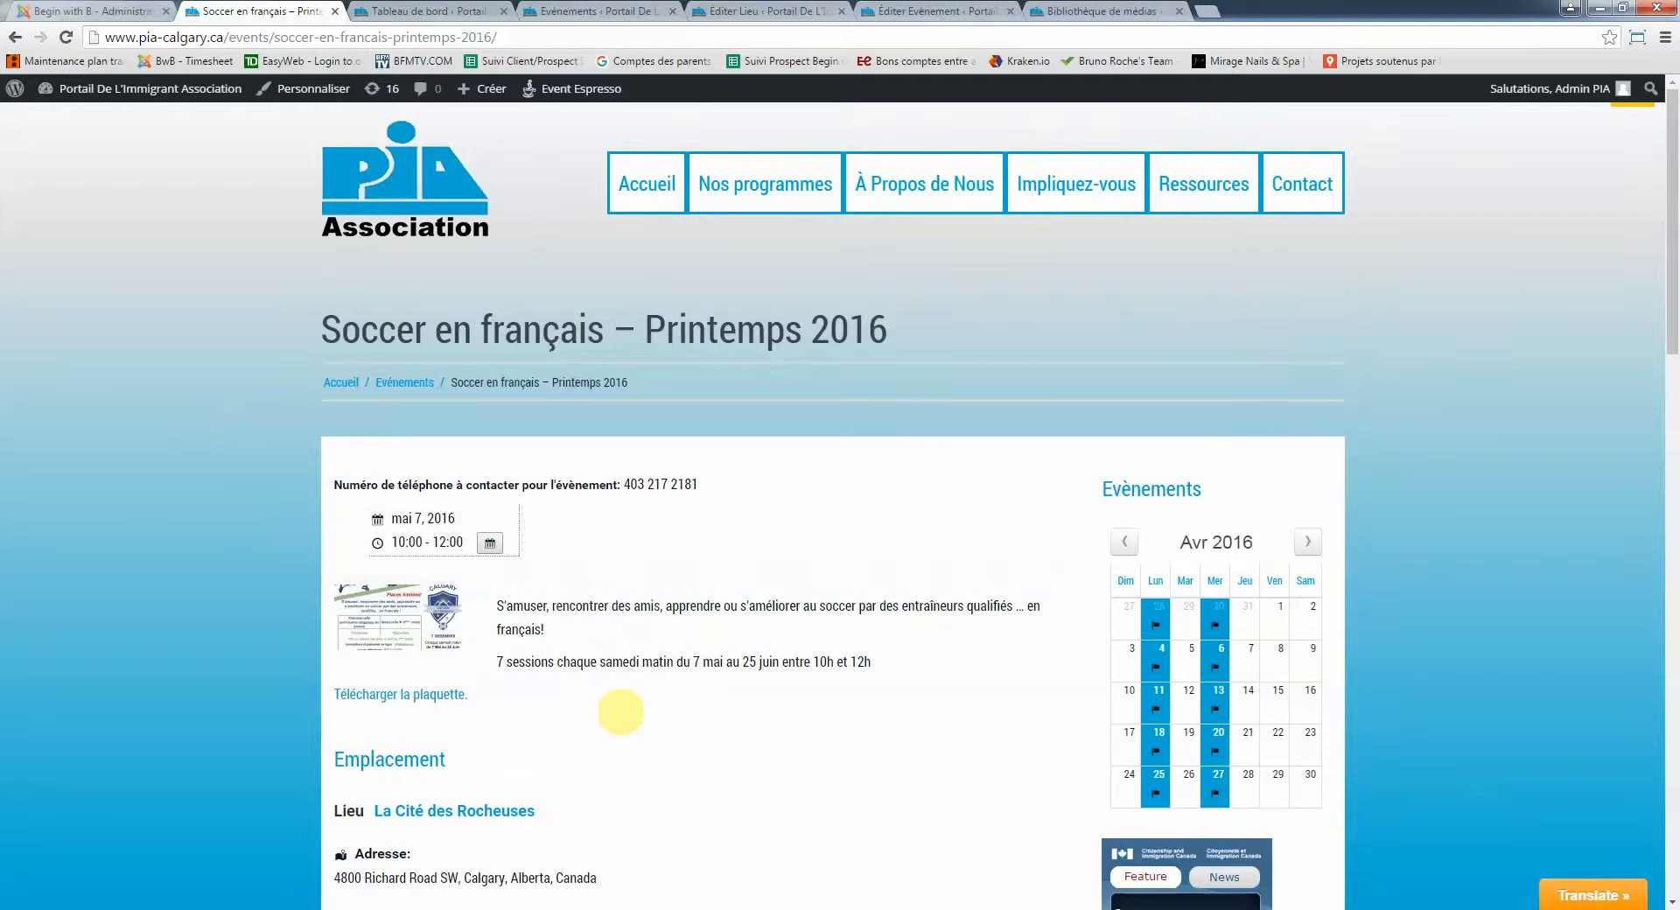
pyautogui.scroll(-3, 622, 711)
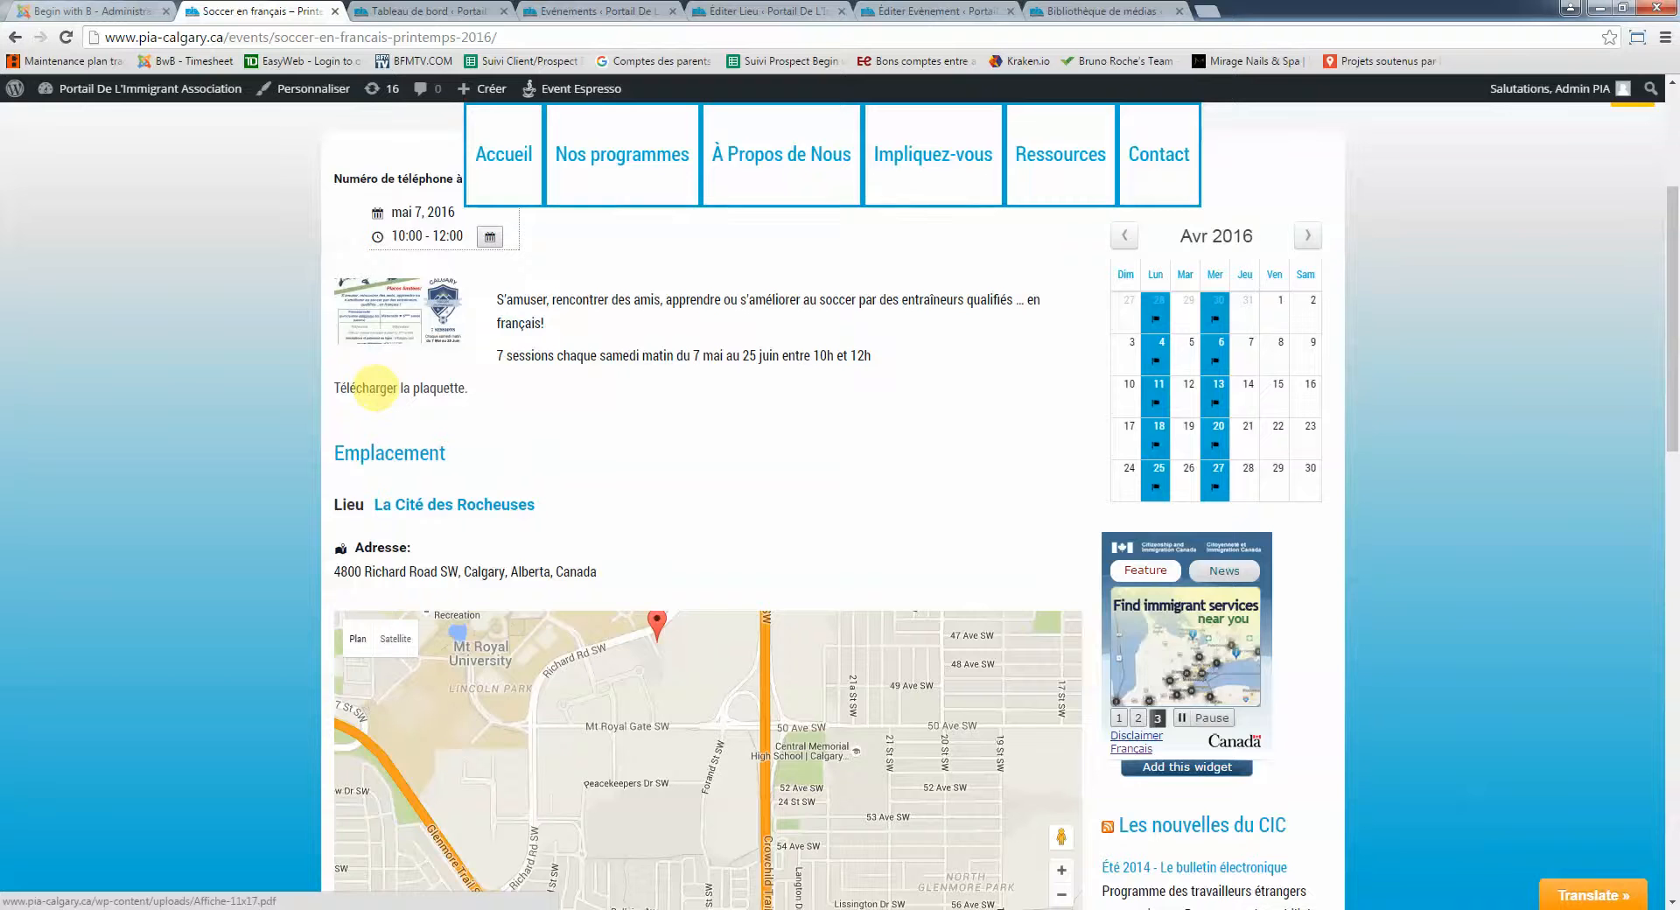
# View the Affiche-11x17.pdf flyer from 'Télécharger la plaquette', then return to the event page
pyautogui.click(377, 388)
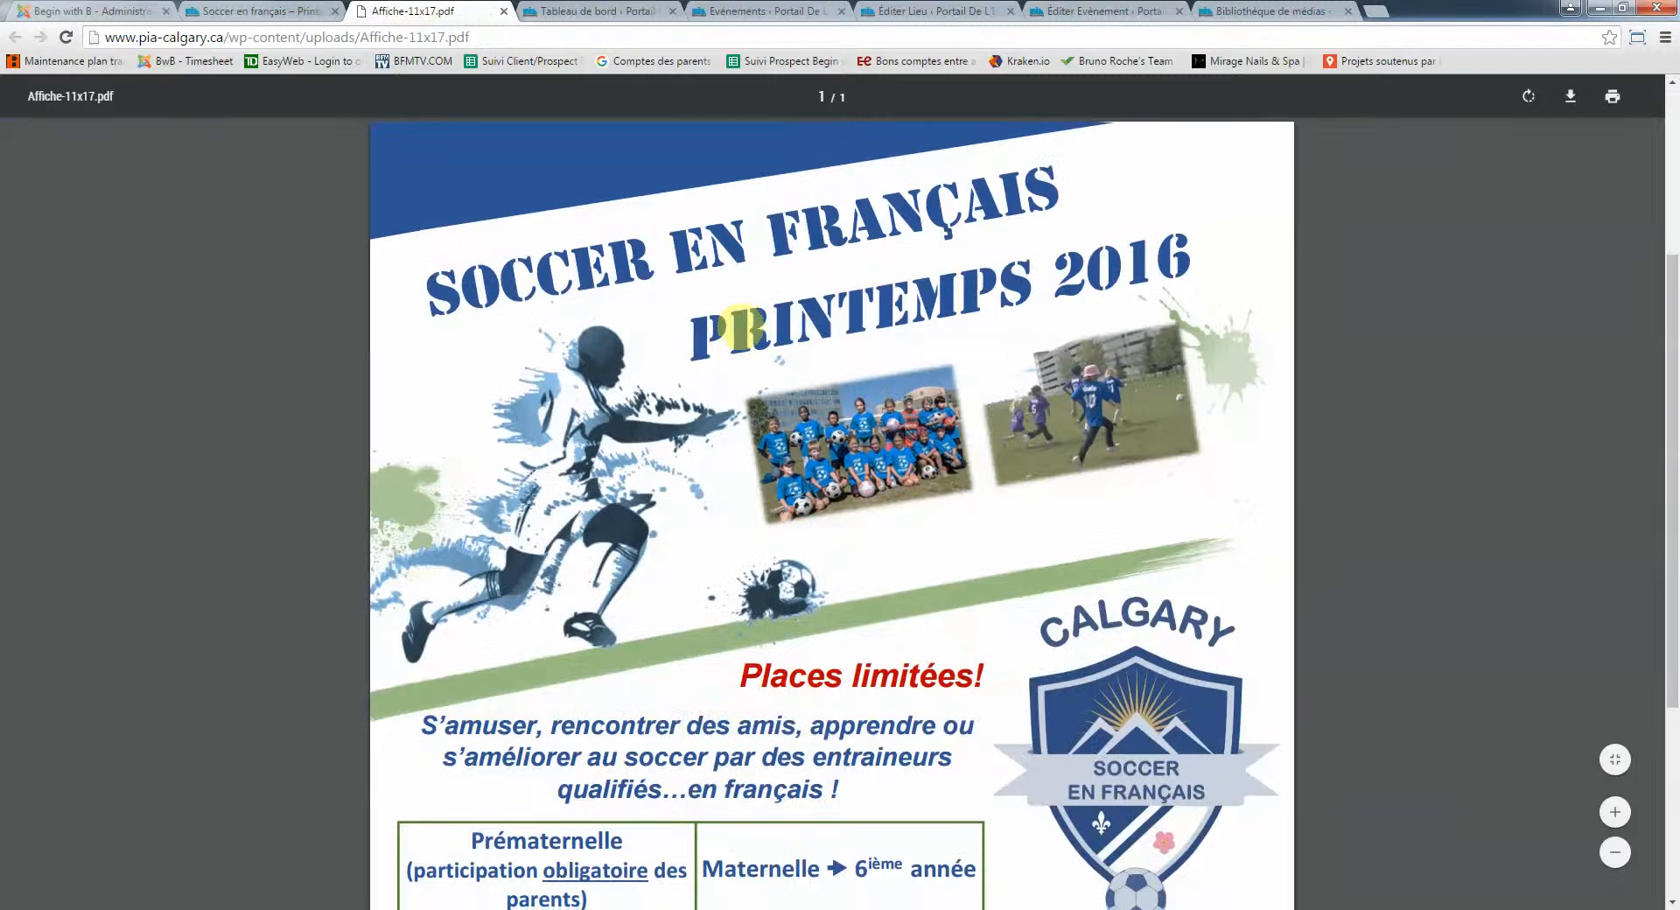
pyautogui.scroll(-7, 740, 328)
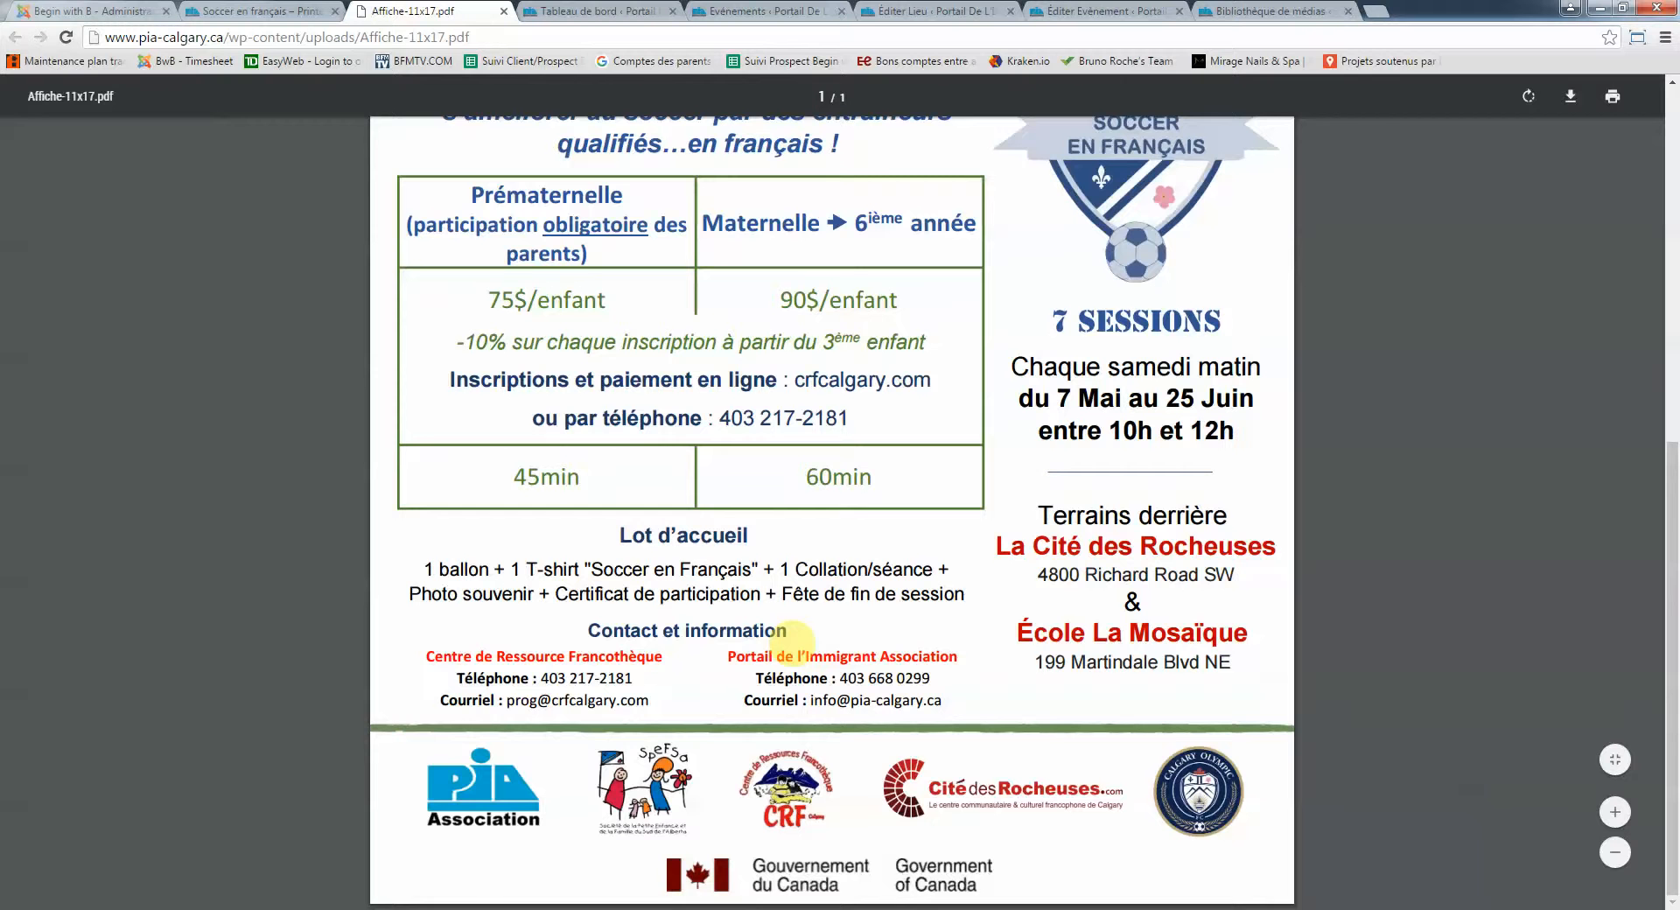
pyautogui.scroll(3, 744, 639)
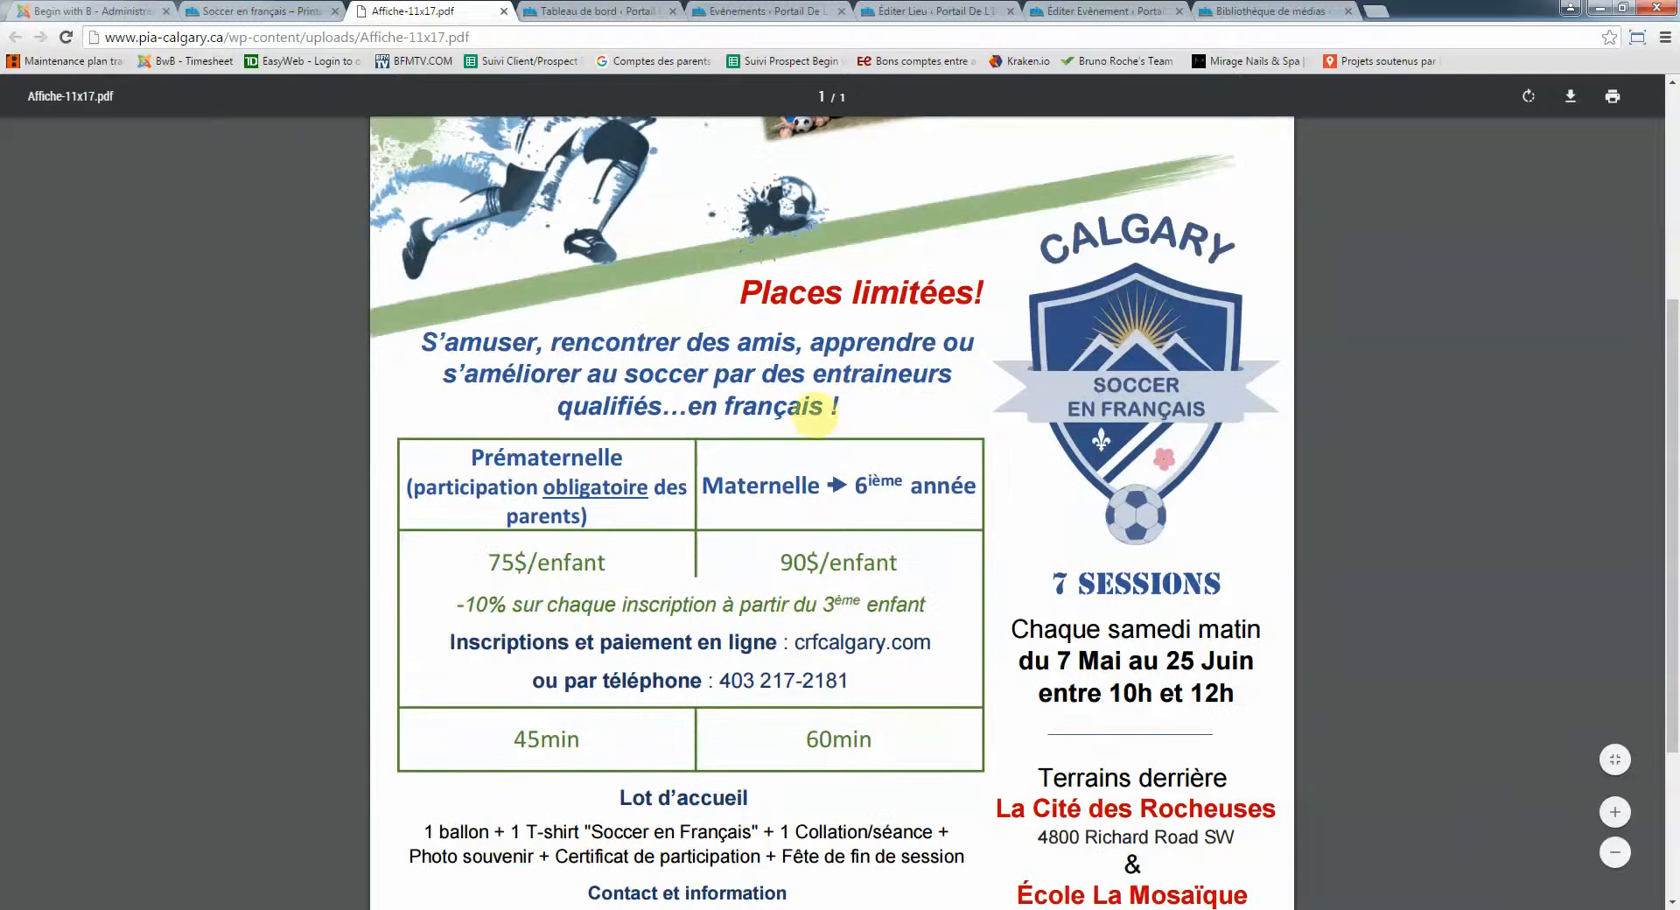
pyautogui.scroll(-3, 919, 385)
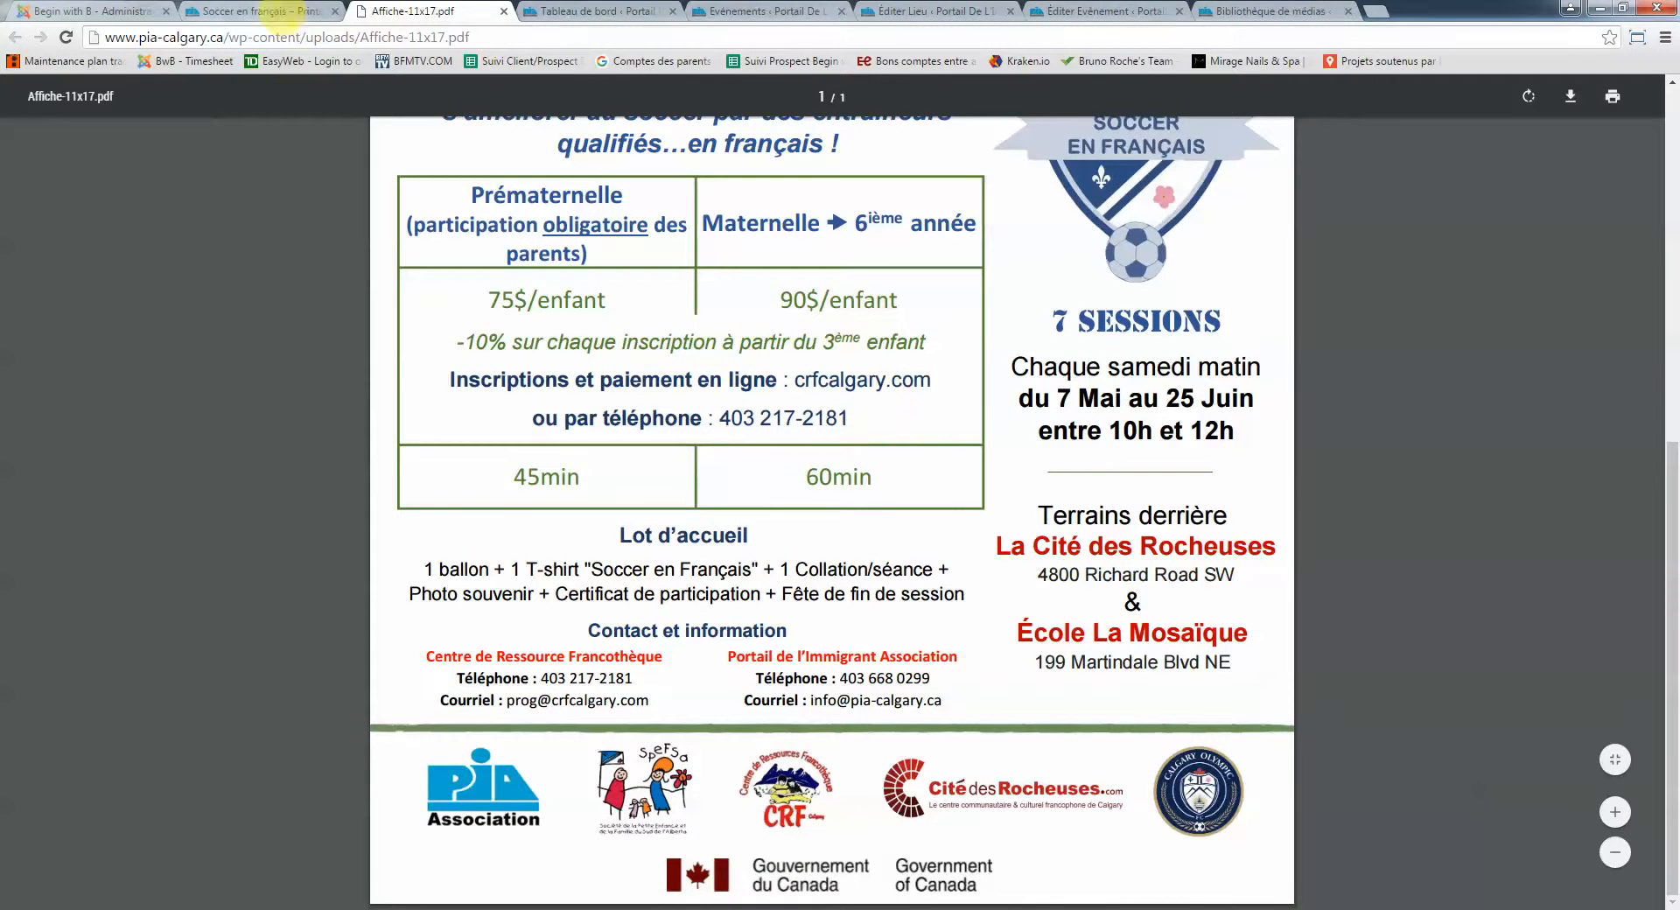
pyautogui.click(267, 10)
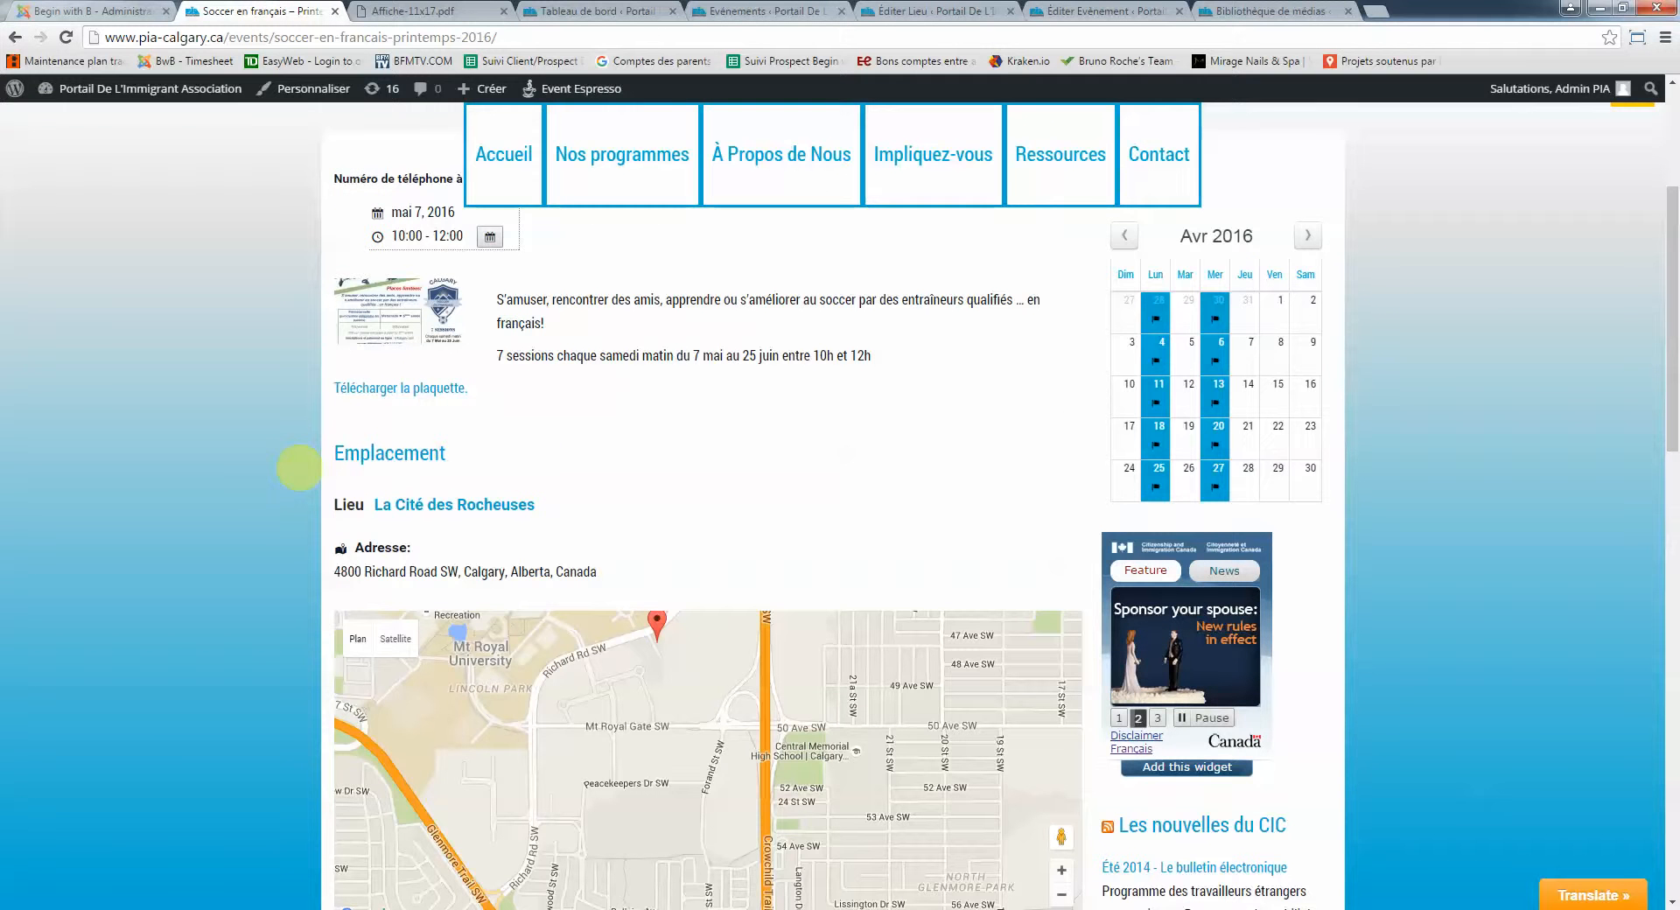
# Go to Accueil and open its 'Modifier la page' editor in a new tab
pyautogui.scroll(3, 300, 468)
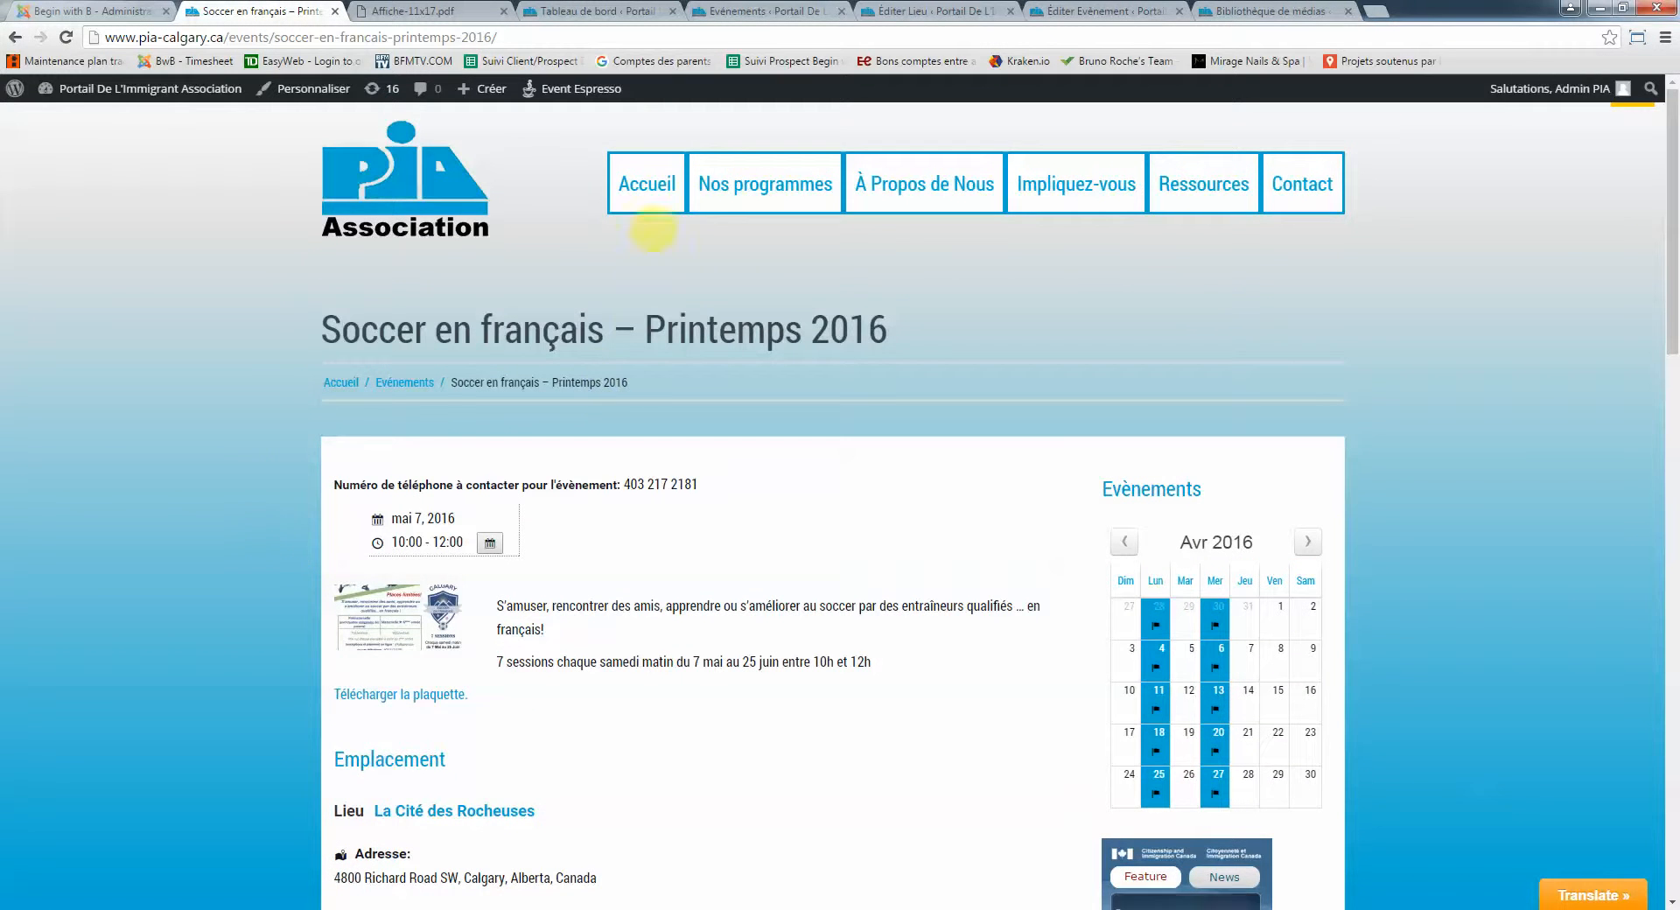
pyautogui.click(647, 183)
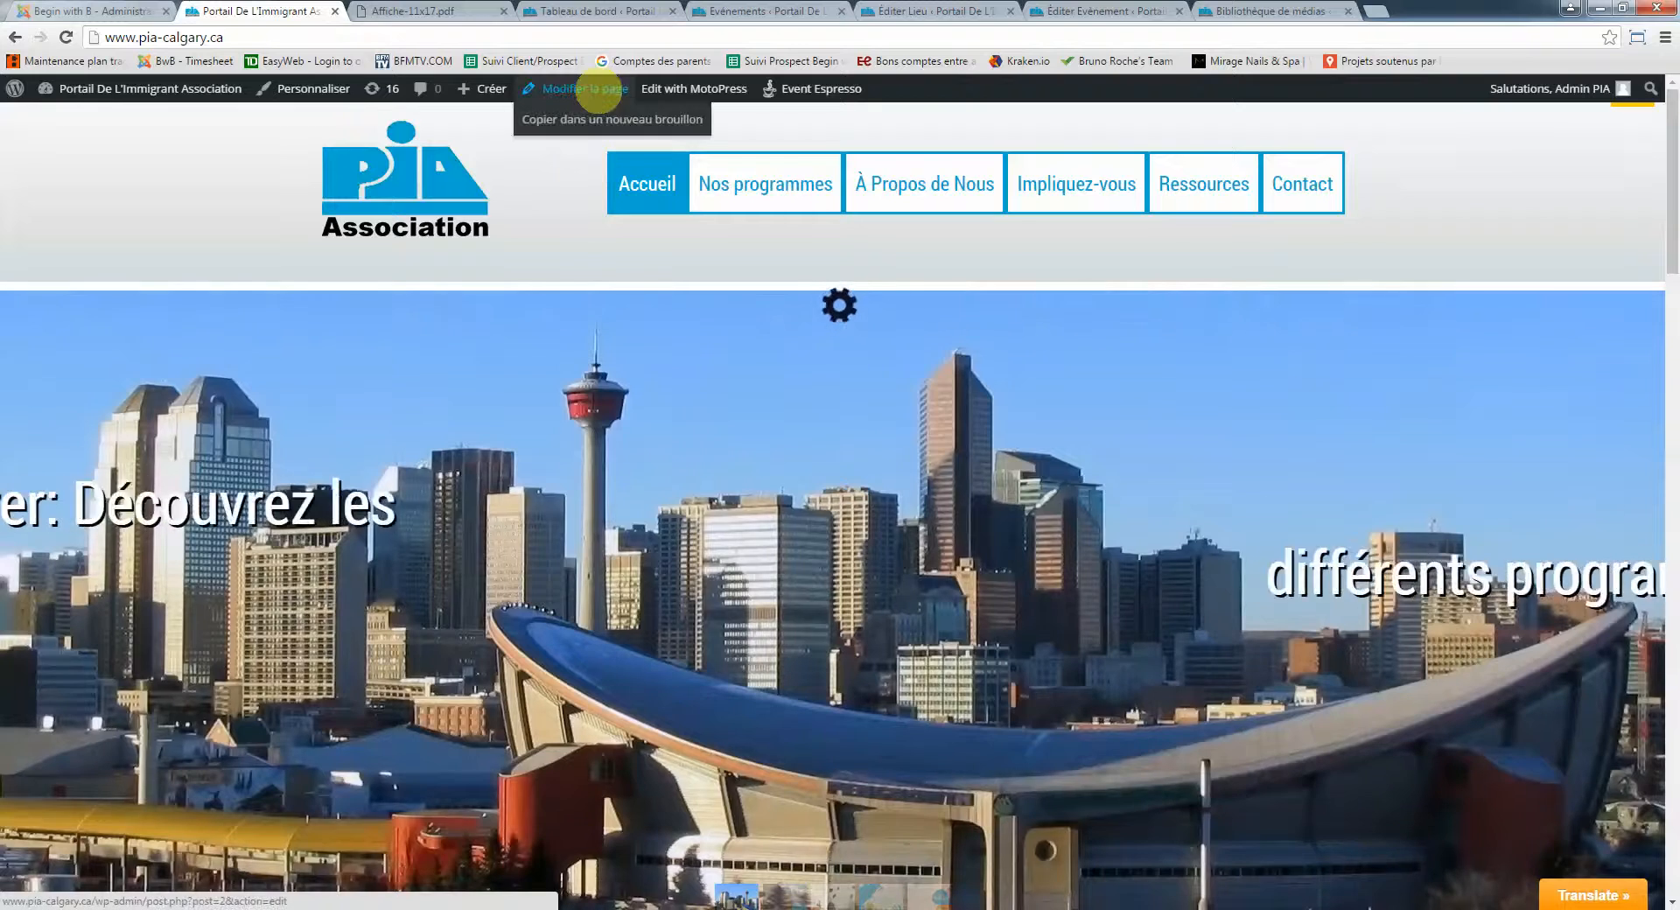
pyautogui.rightClick(598, 90)
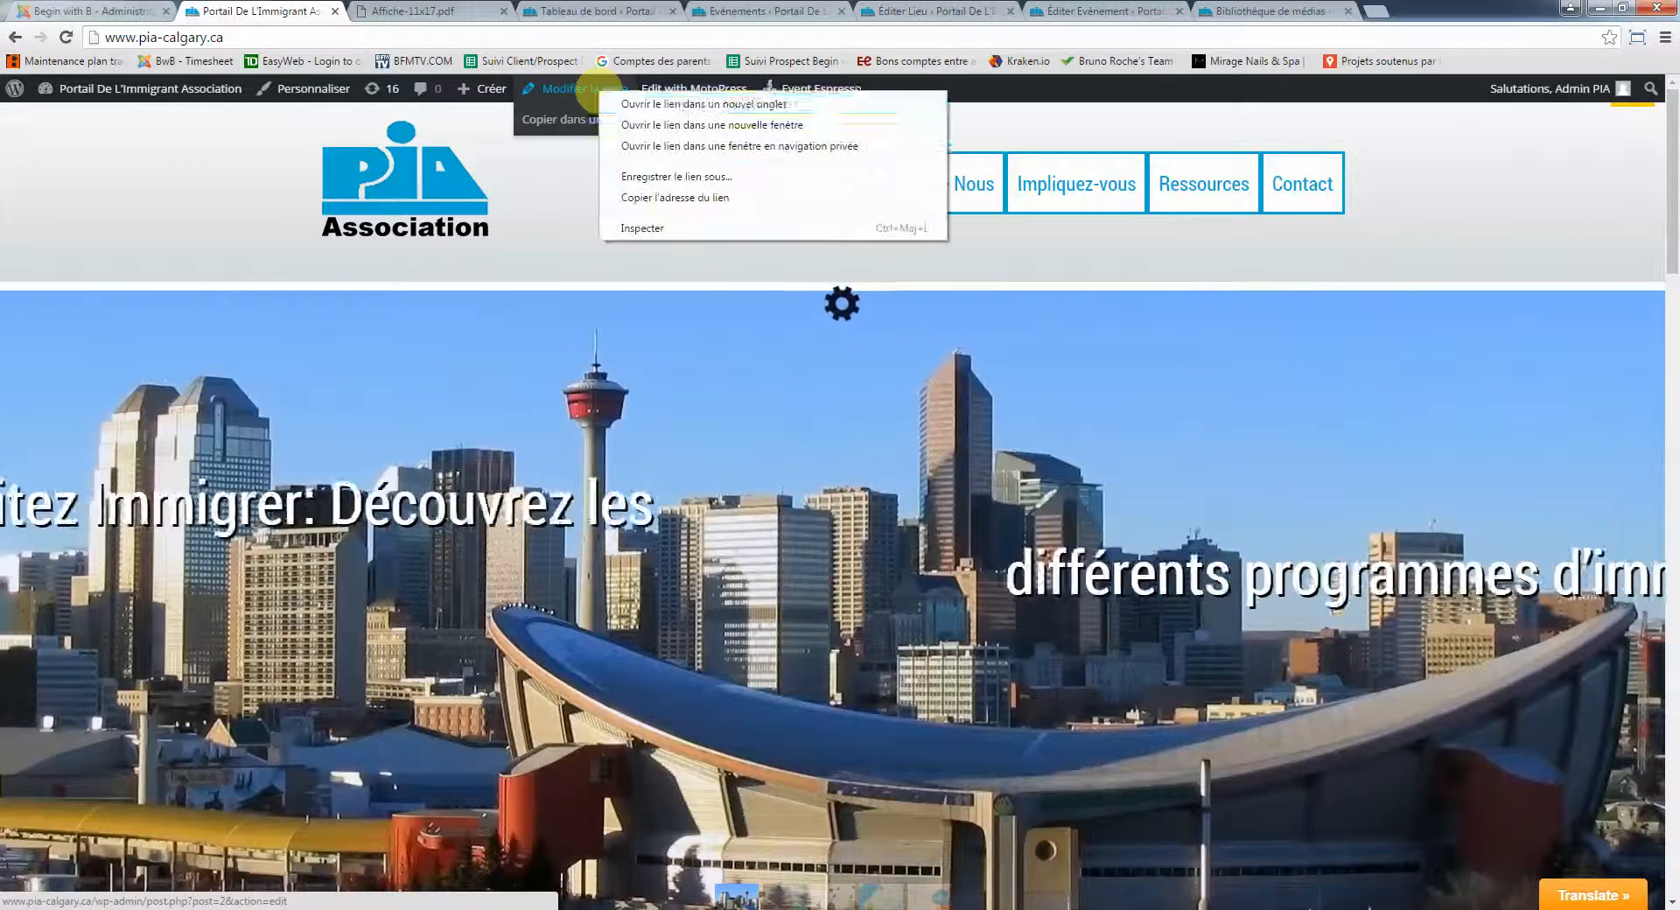
pyautogui.click(623, 103)
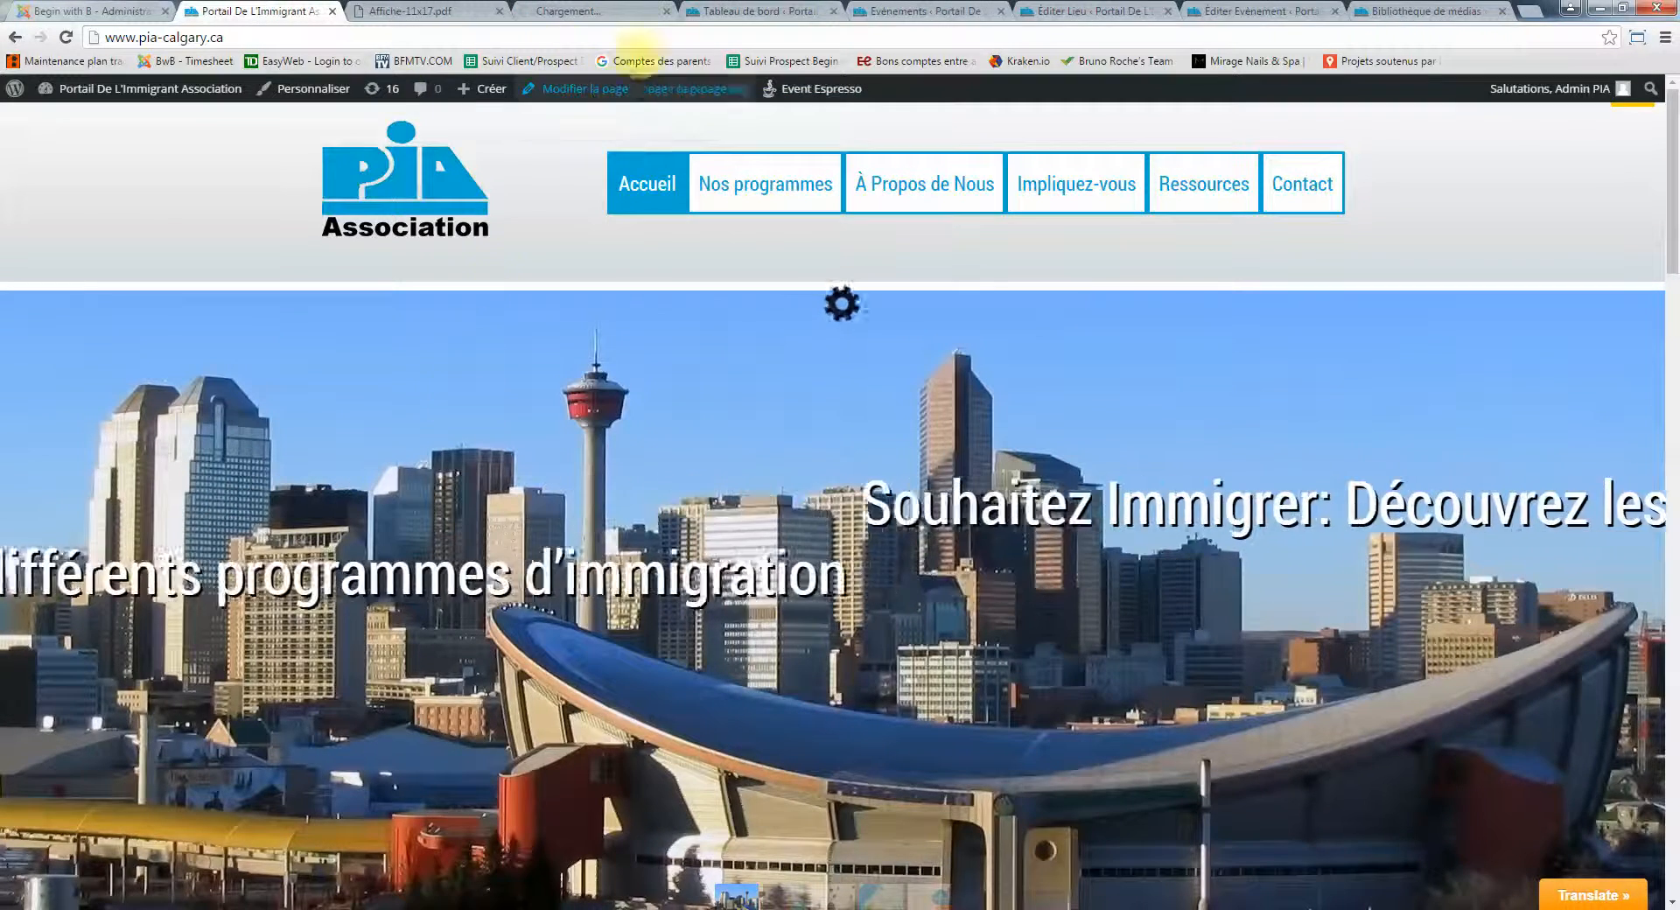
pyautogui.moveTo(603, 11); pyautogui.dragTo(394, 12)
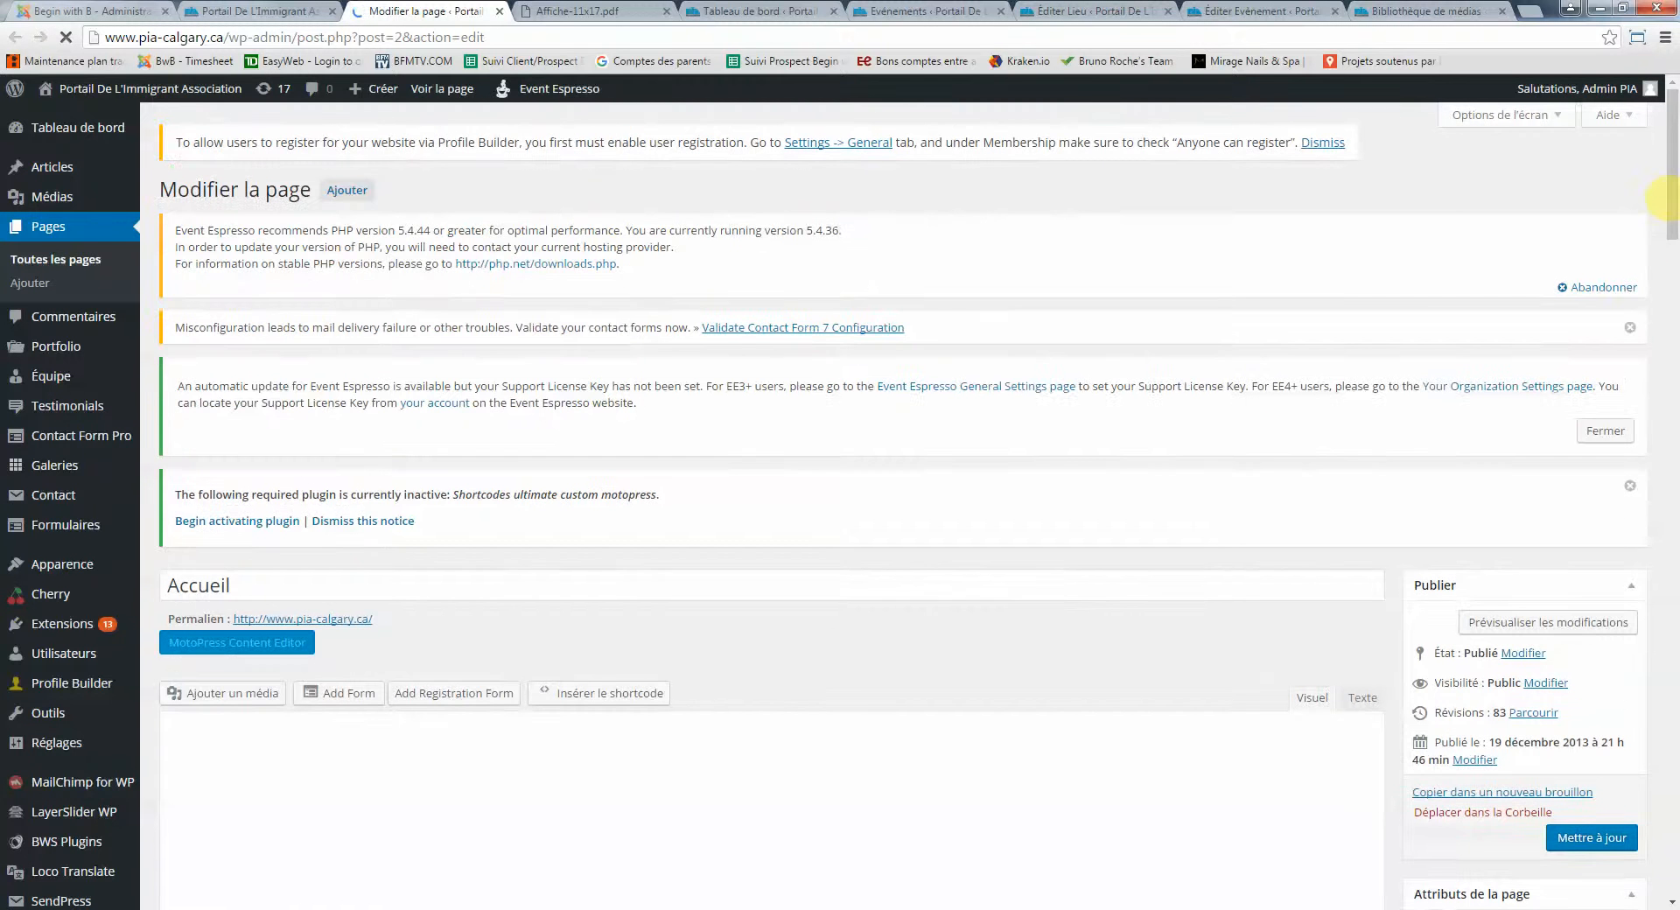
# Delete ' show_expired=true' from the [ESPRESSO_EVENTS] shortcode and update the Accueil page
pyautogui.click(1672, 226)
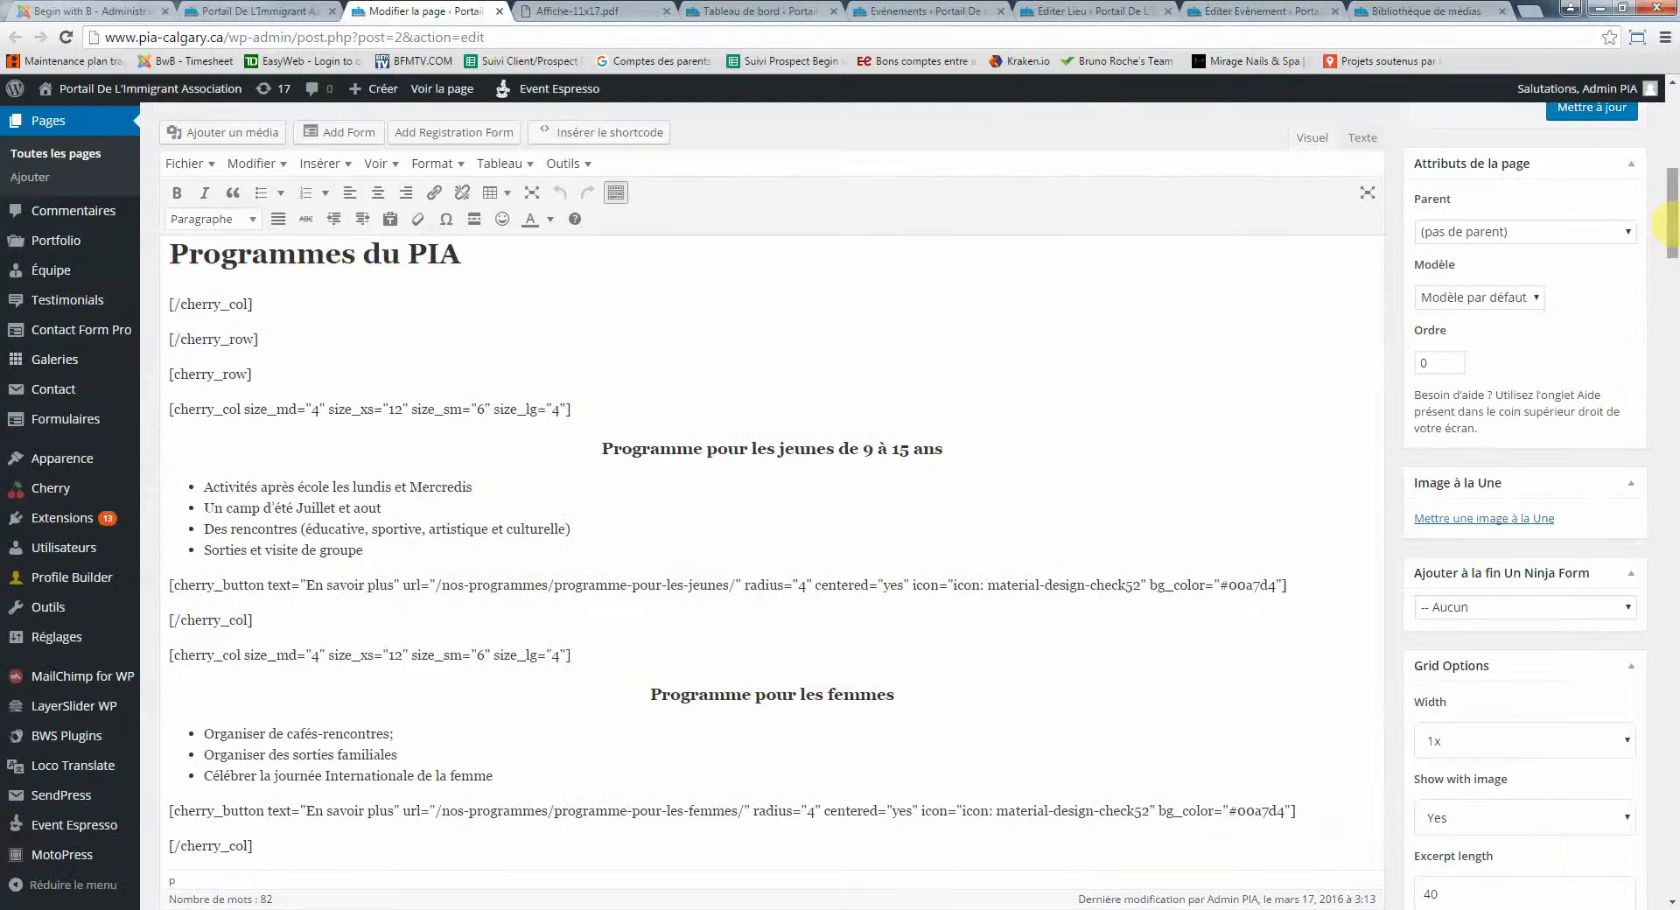
pyautogui.moveTo(1669, 226); pyautogui.dragTo(1671, 332)
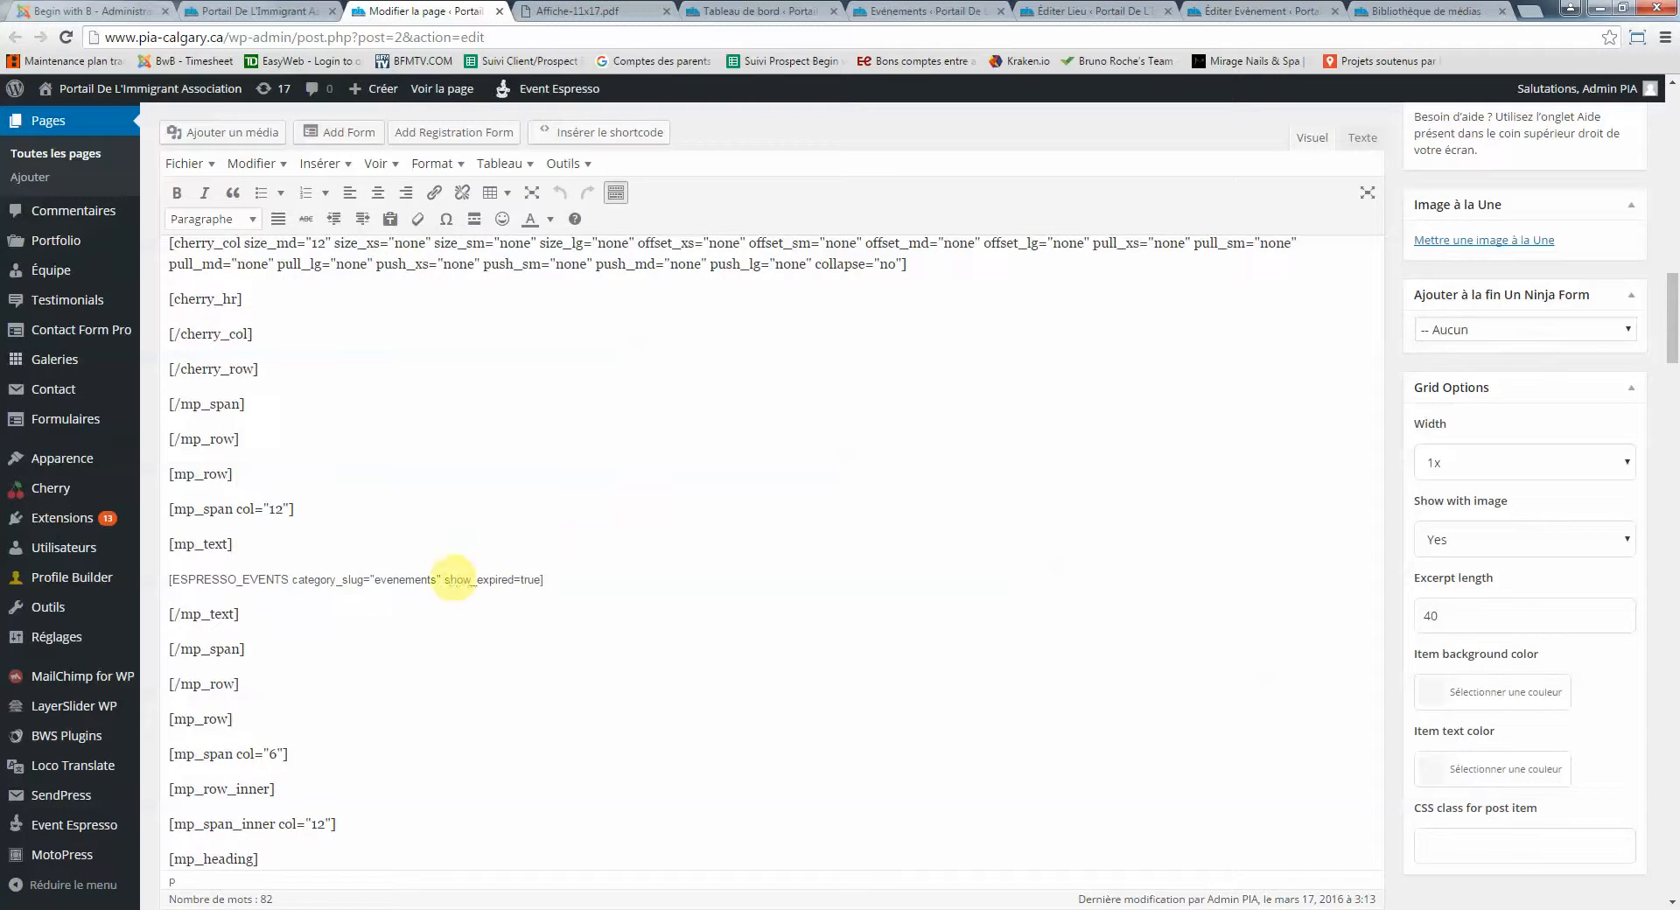
pyautogui.click(445, 579)
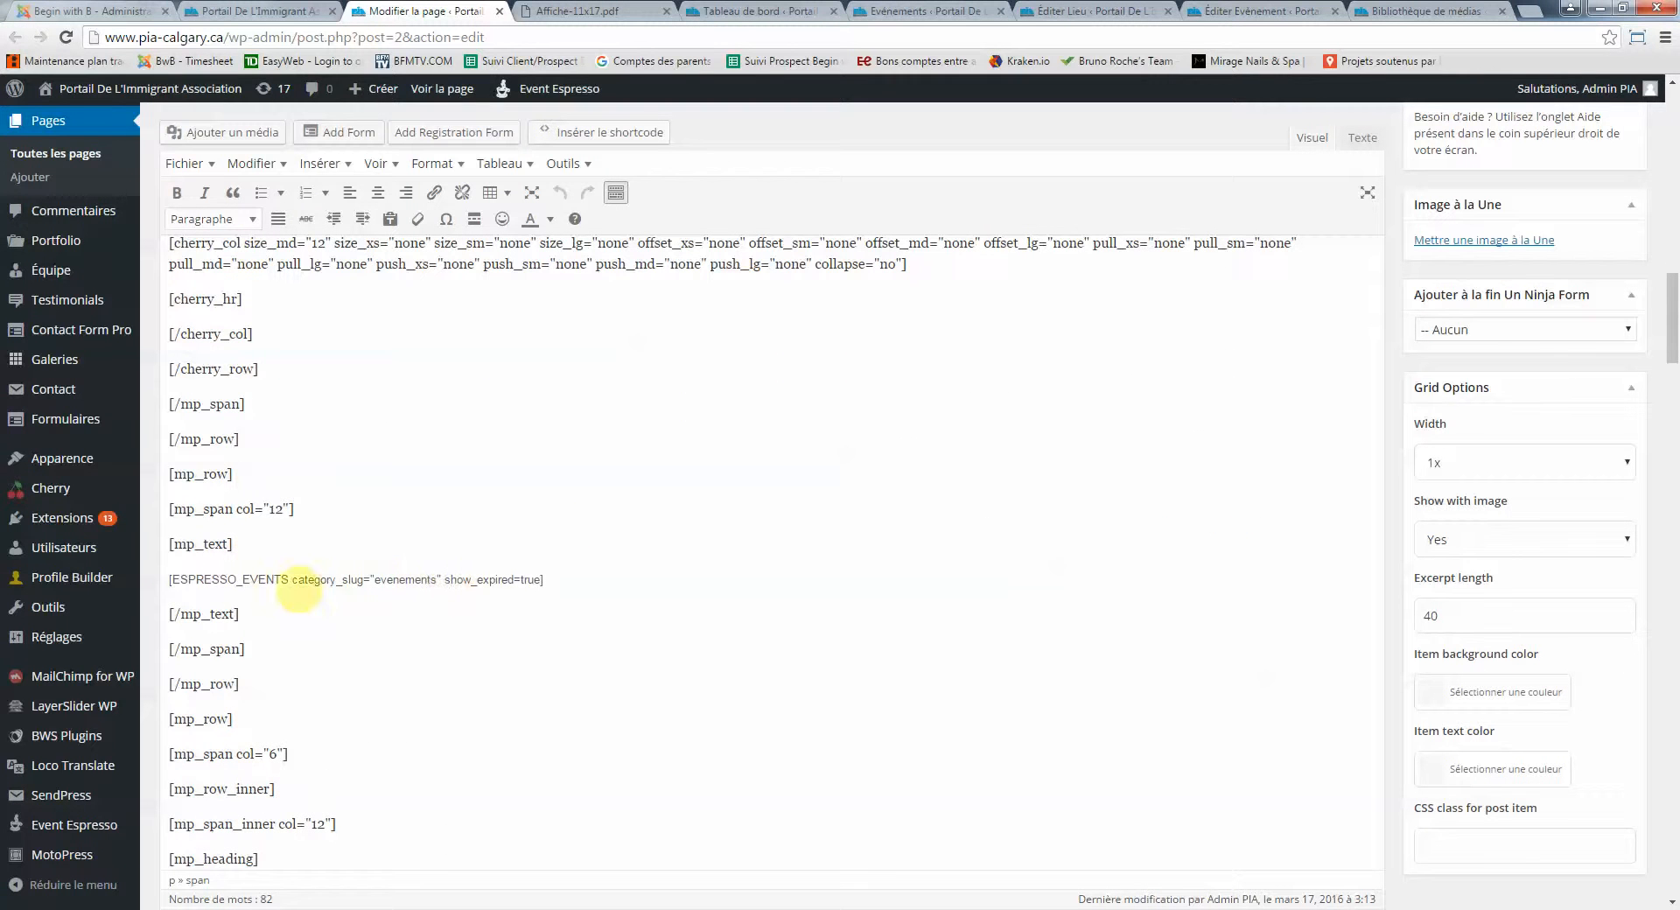
pyautogui.moveTo(442, 579); pyautogui.dragTo(541, 581)
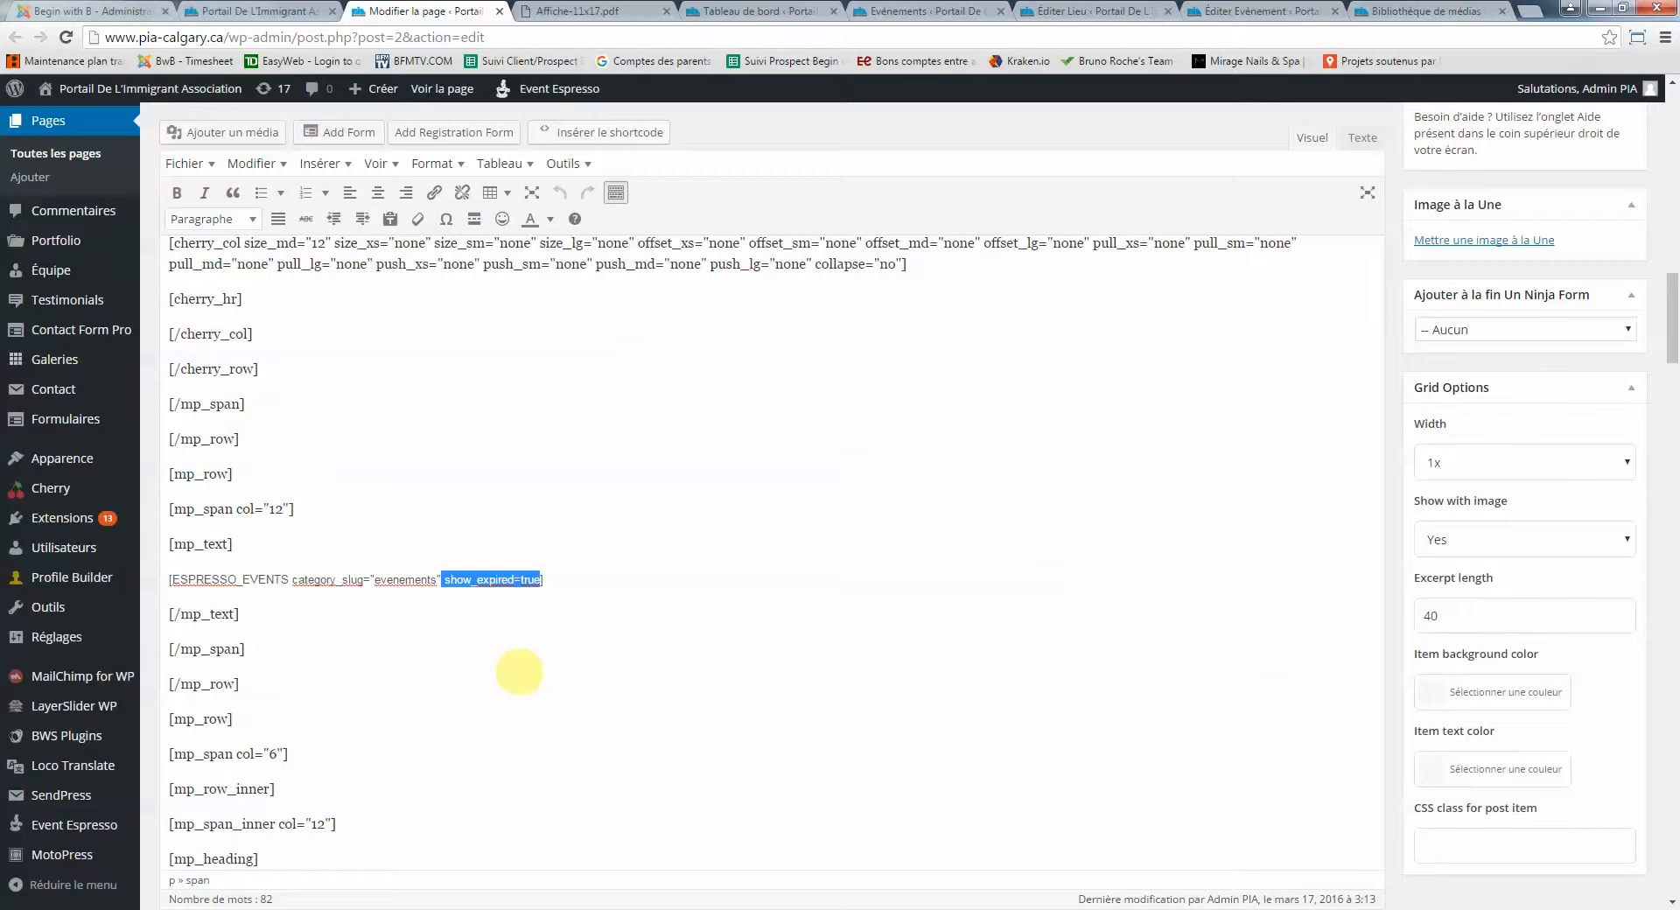
pyautogui.press('Delete')
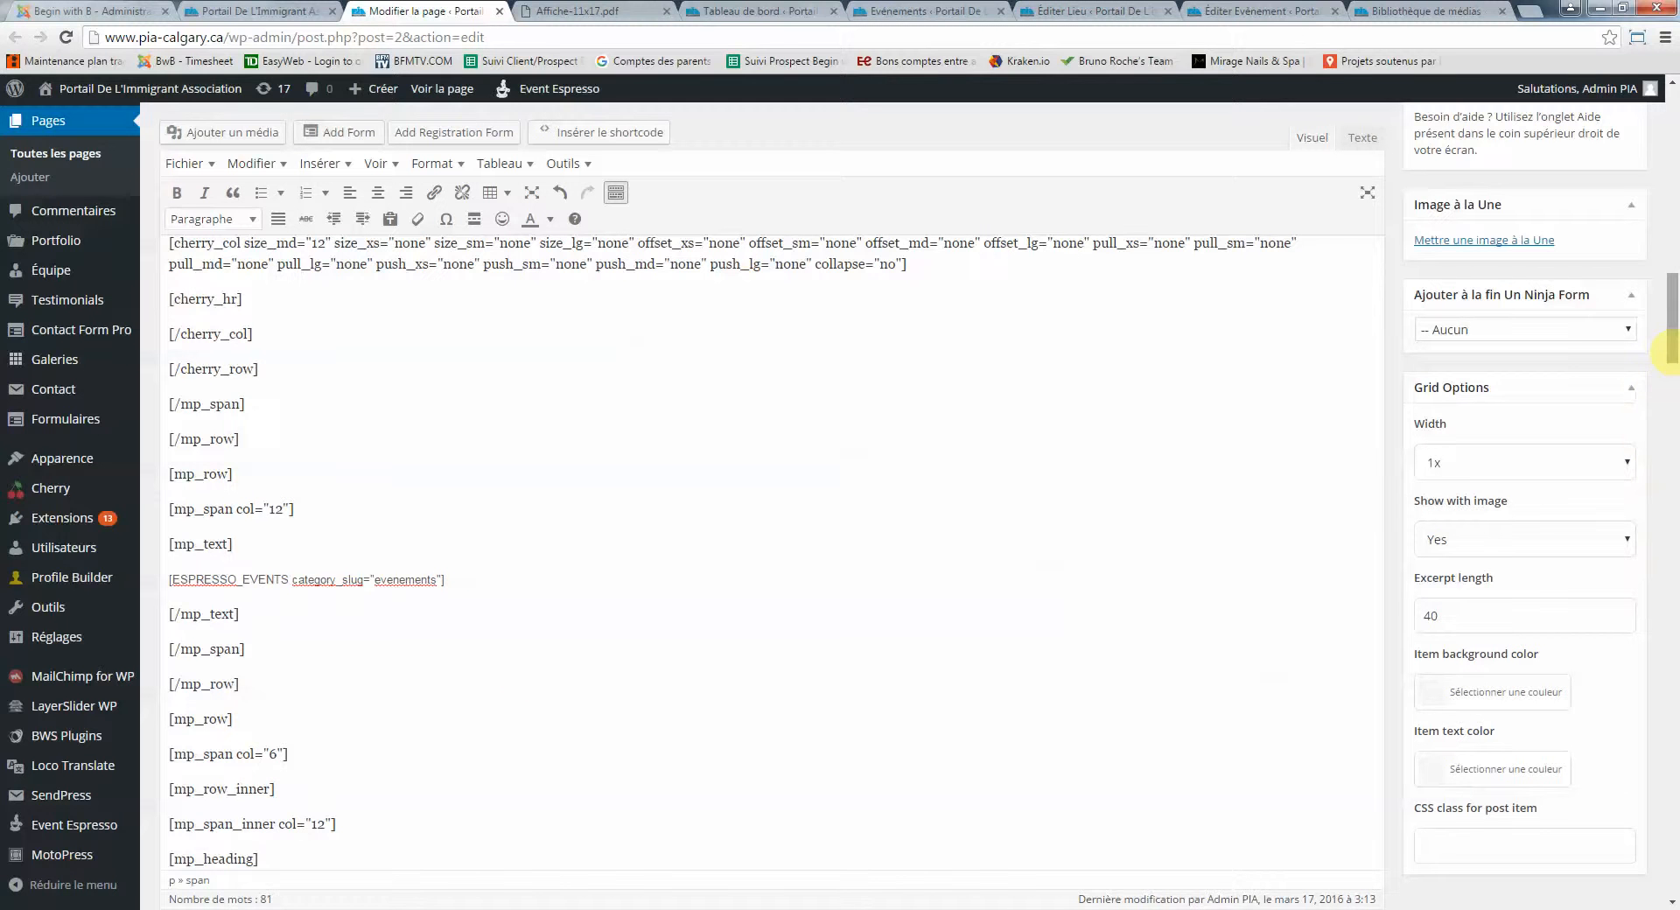
pyautogui.moveTo(1673, 348); pyautogui.dragTo(1672, 234)
pyautogui.click(1592, 392)
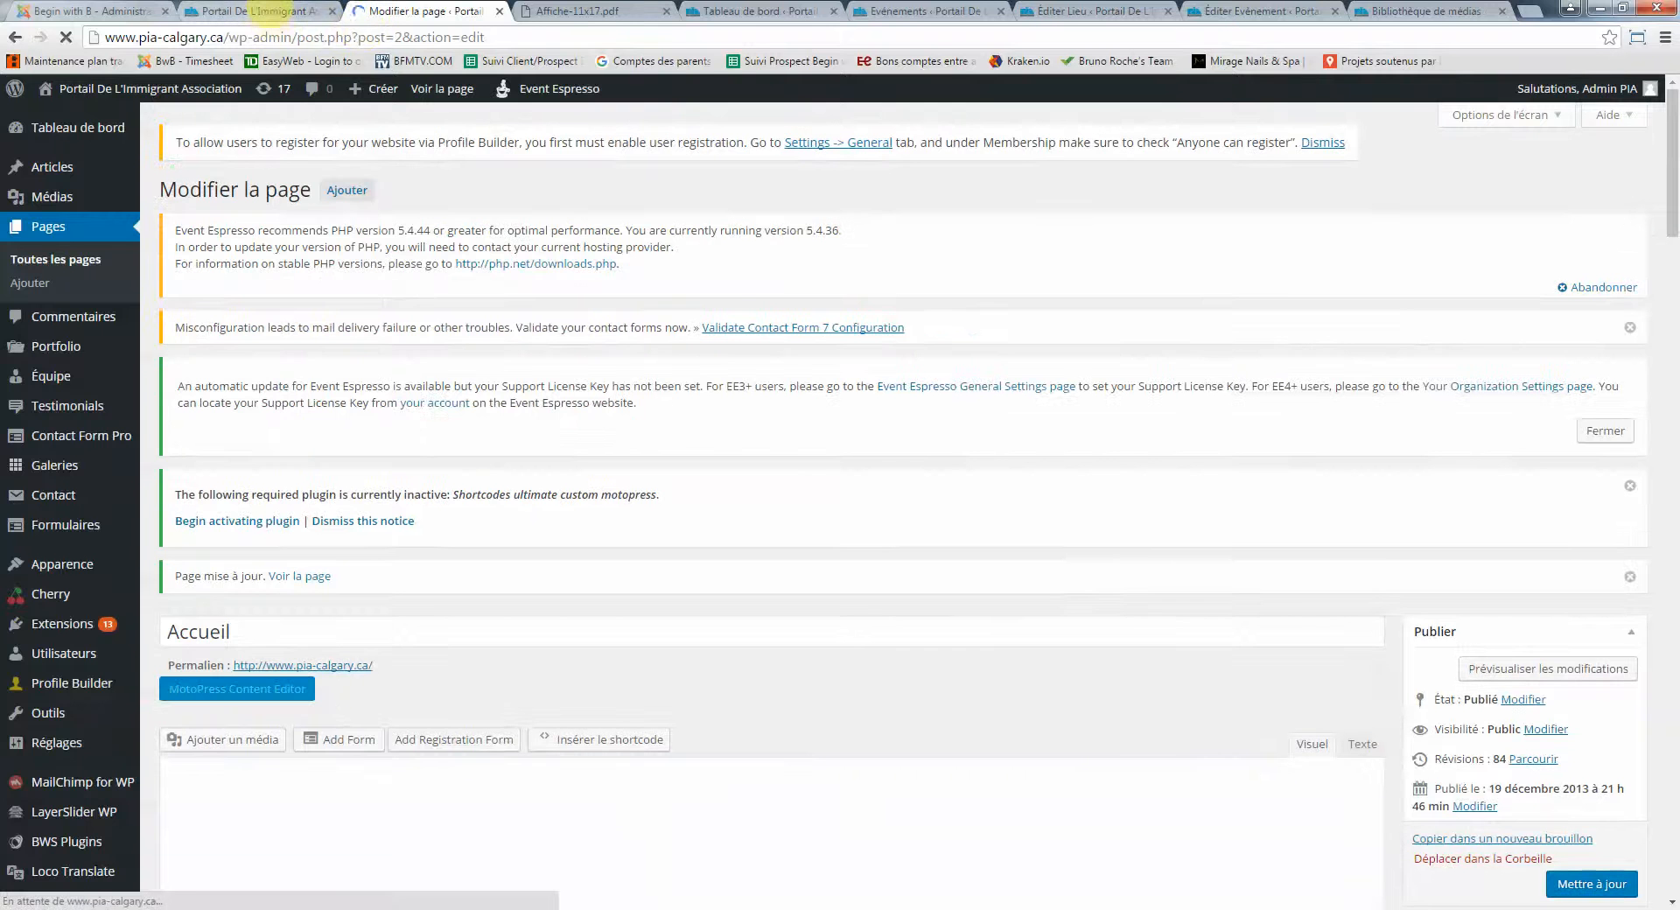
pyautogui.click(259, 10)
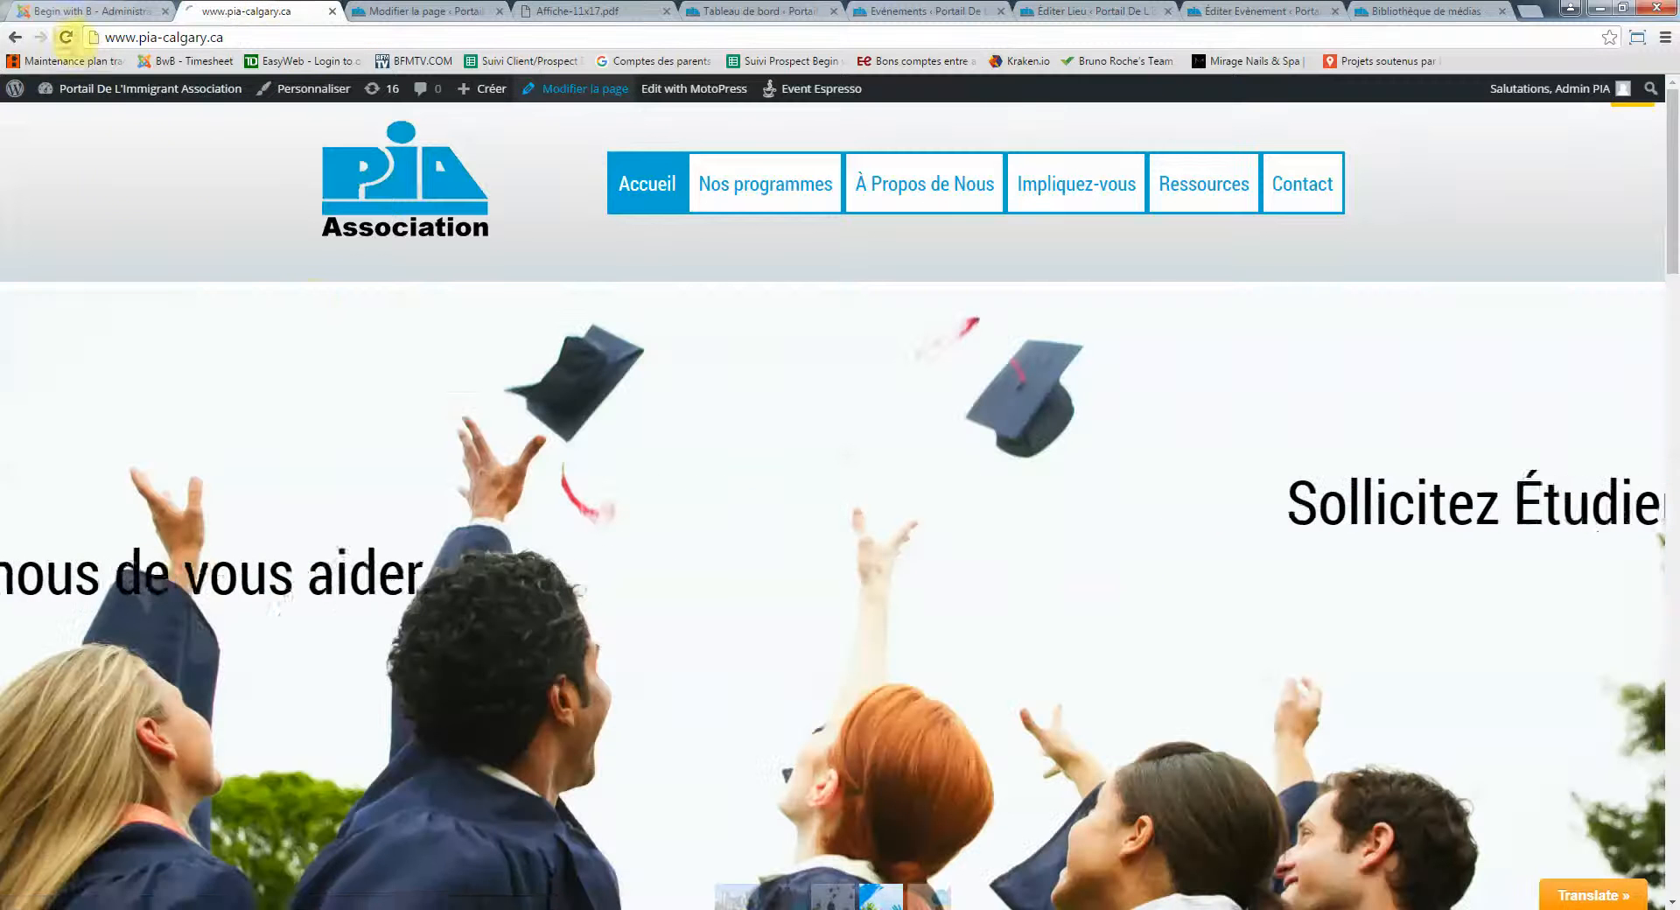
# Reload the homepage and confirm Evènements à venir lists only the soccer event
pyautogui.click(66, 36)
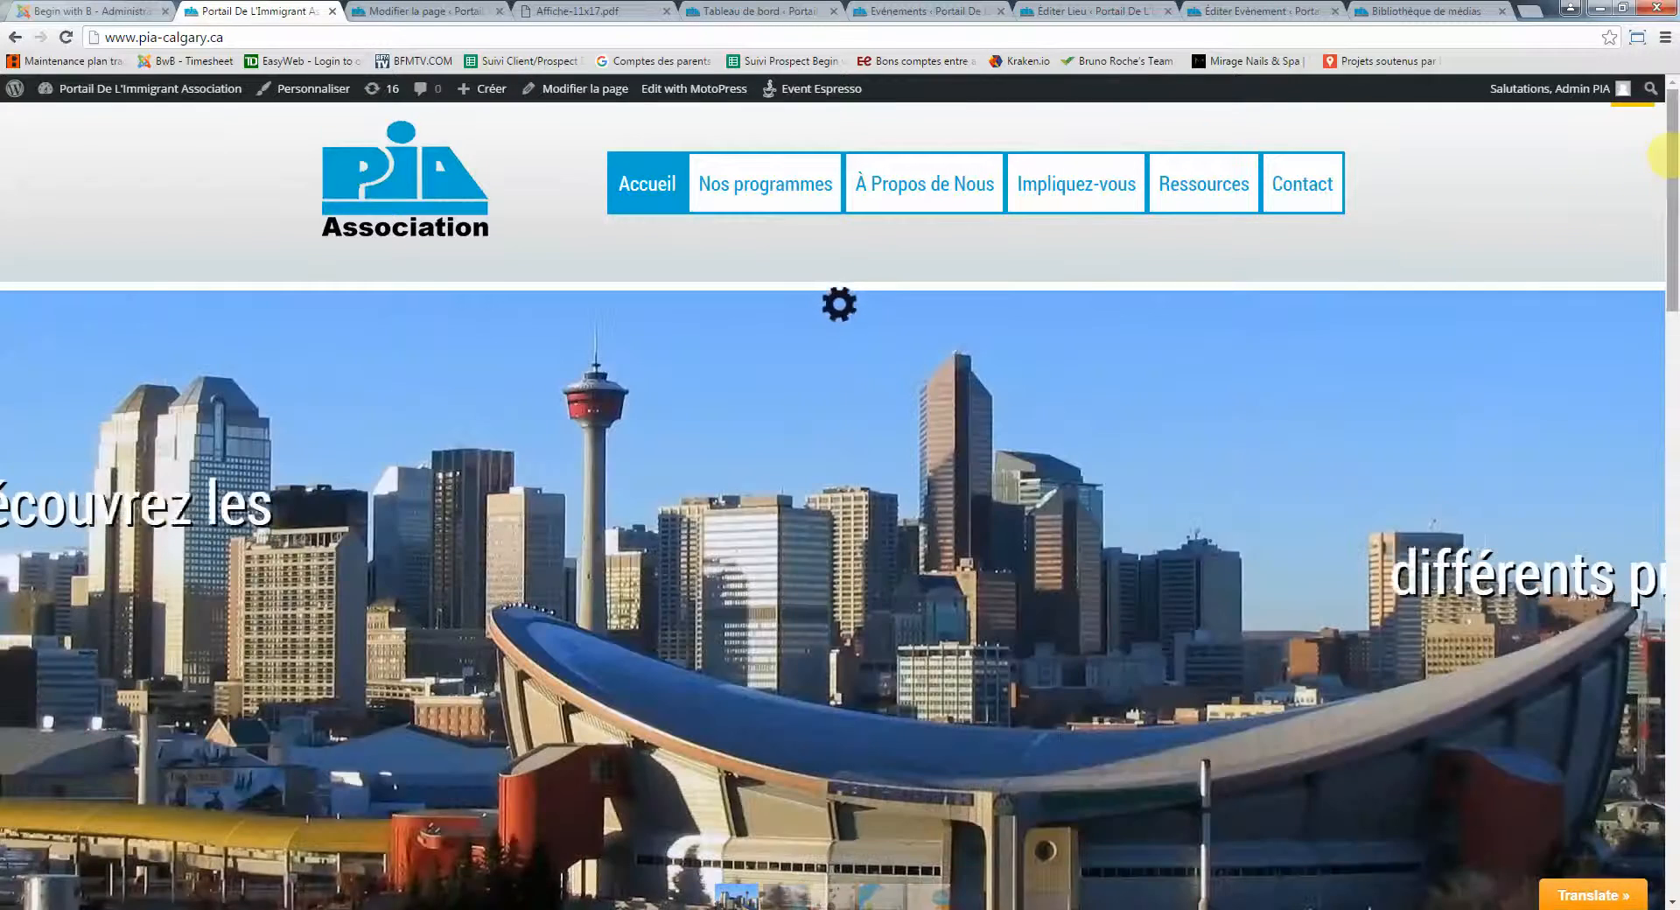
pyautogui.moveTo(1672, 201); pyautogui.dragTo(1672, 572)
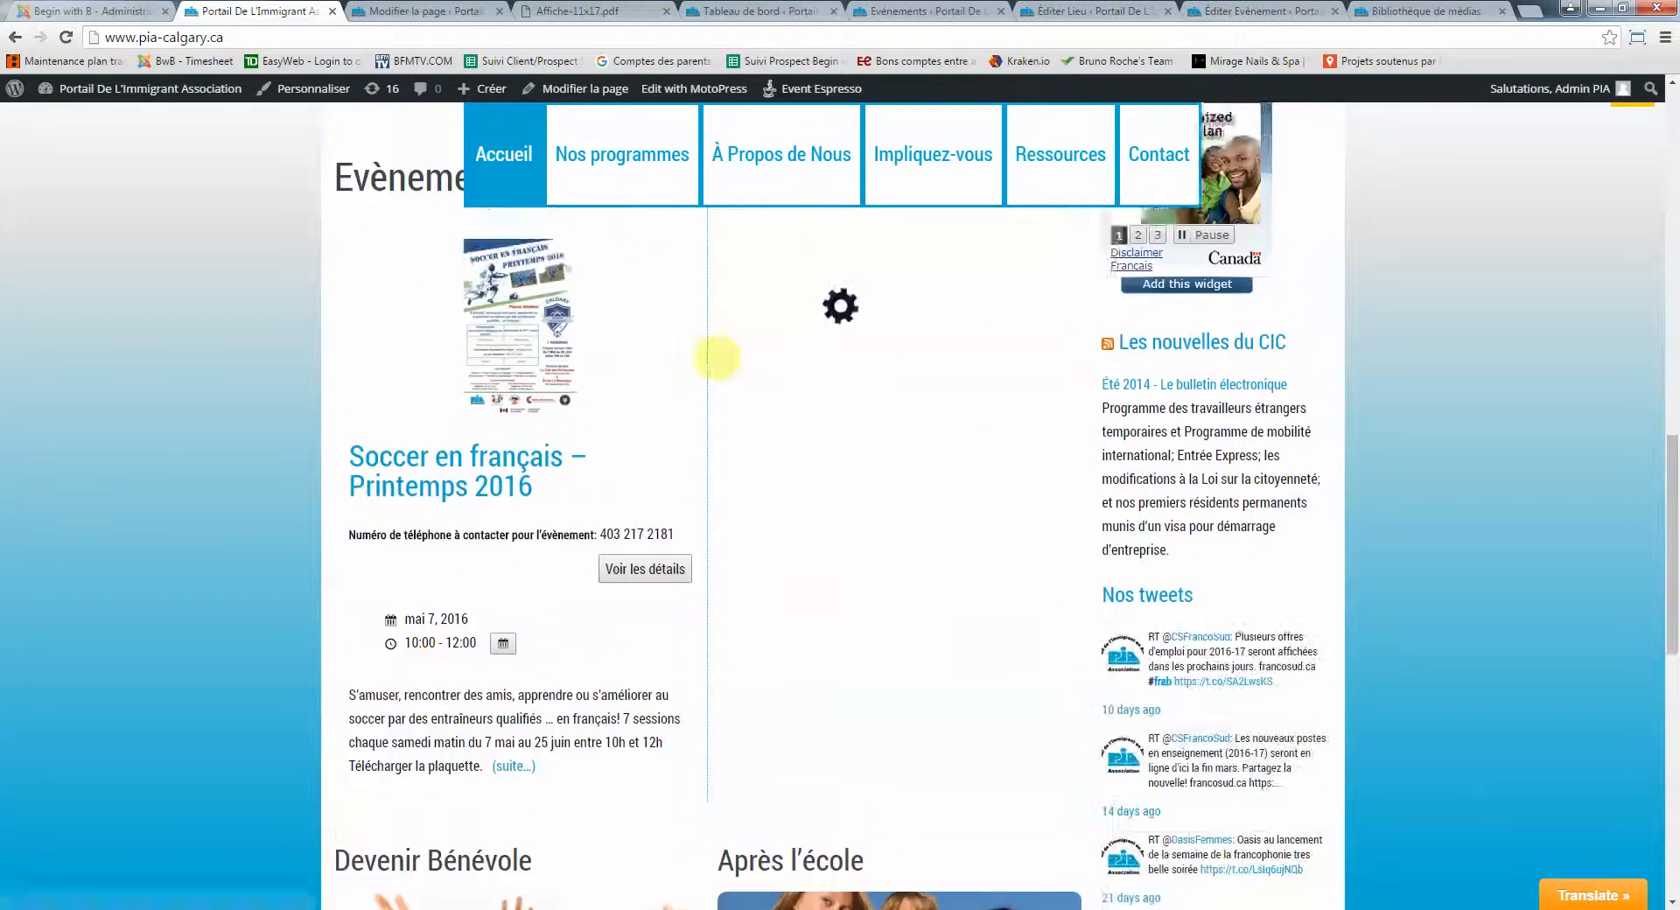
pyautogui.scroll(3, 613, 359)
pyautogui.scroll(-4, 432, 512)
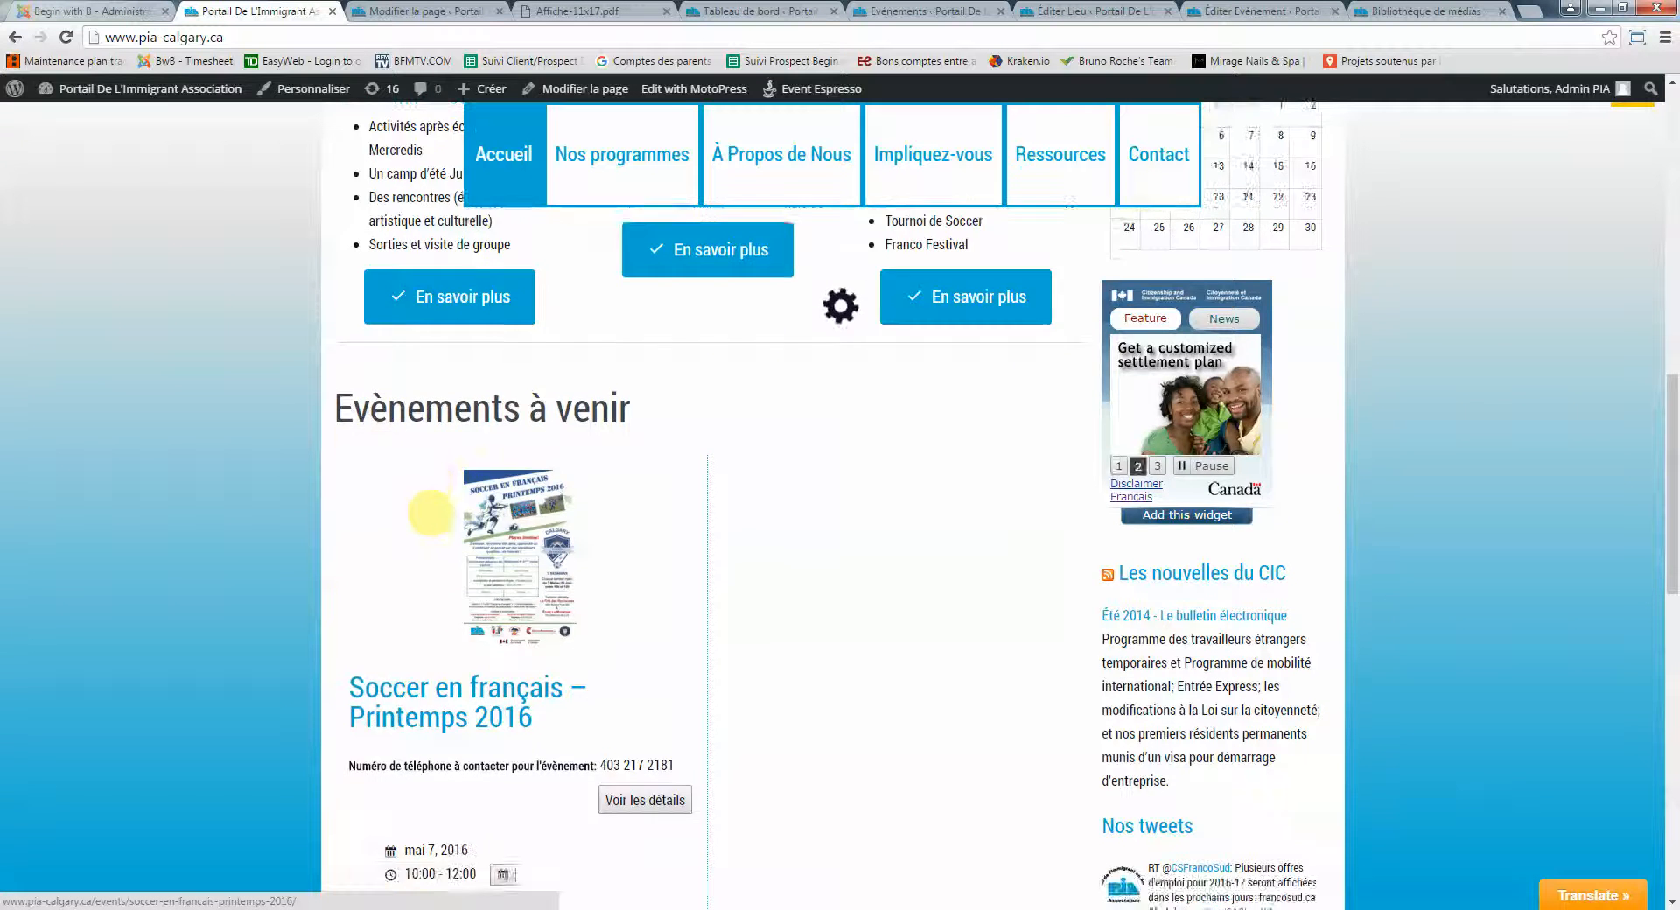
pyautogui.scroll(2, 487, 455)
pyautogui.scroll(1, 495, 451)
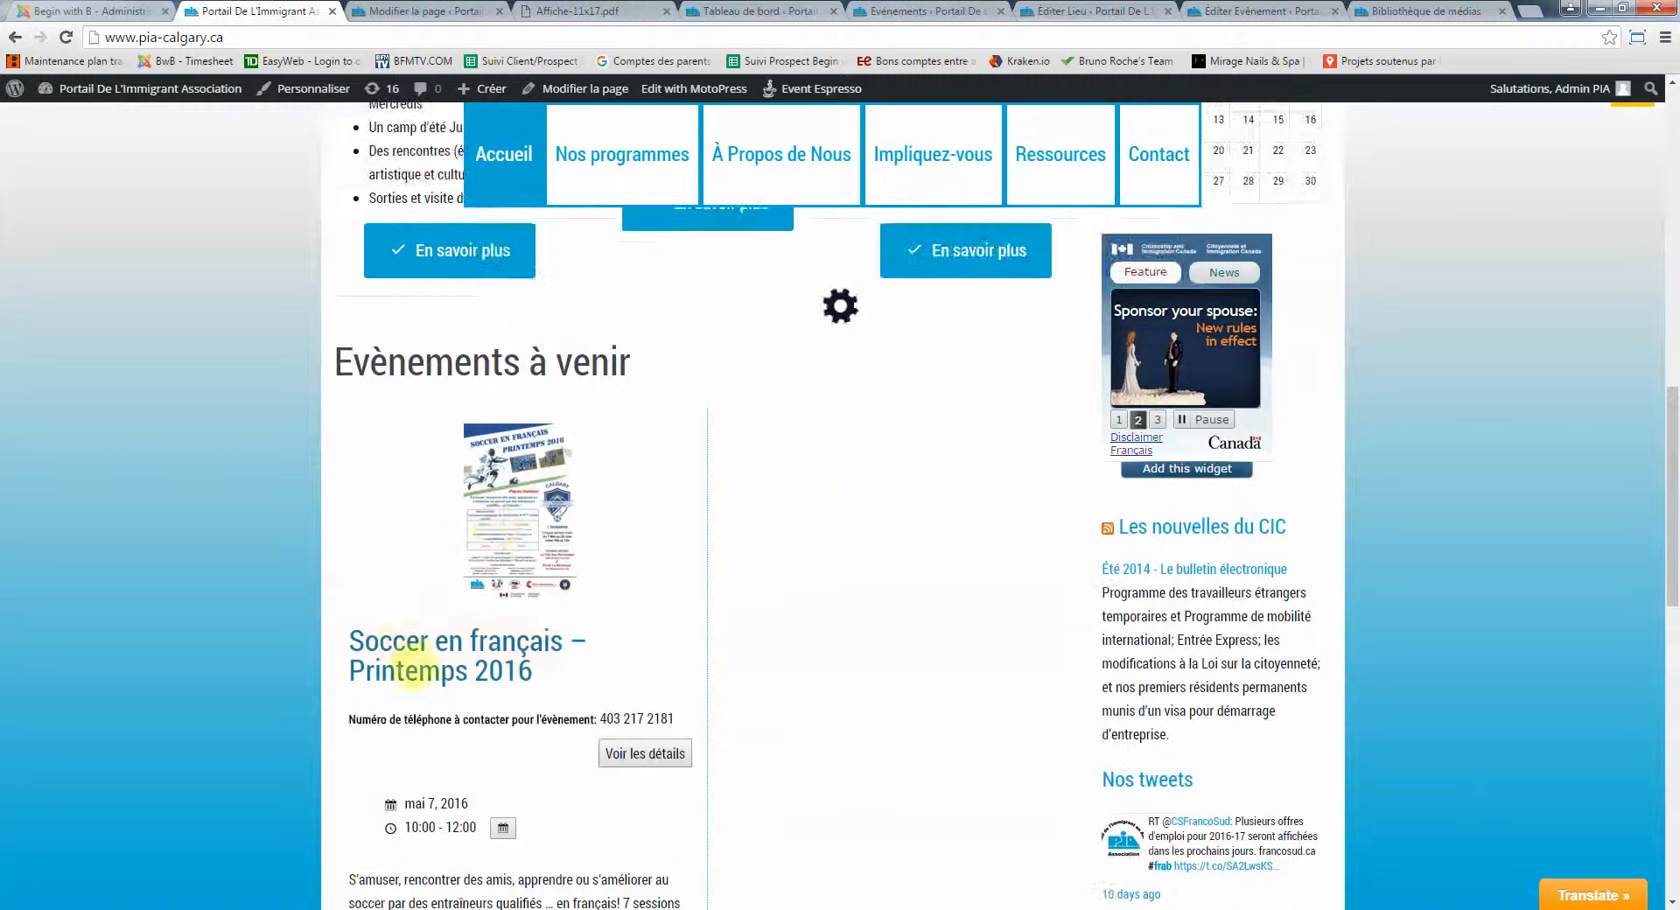